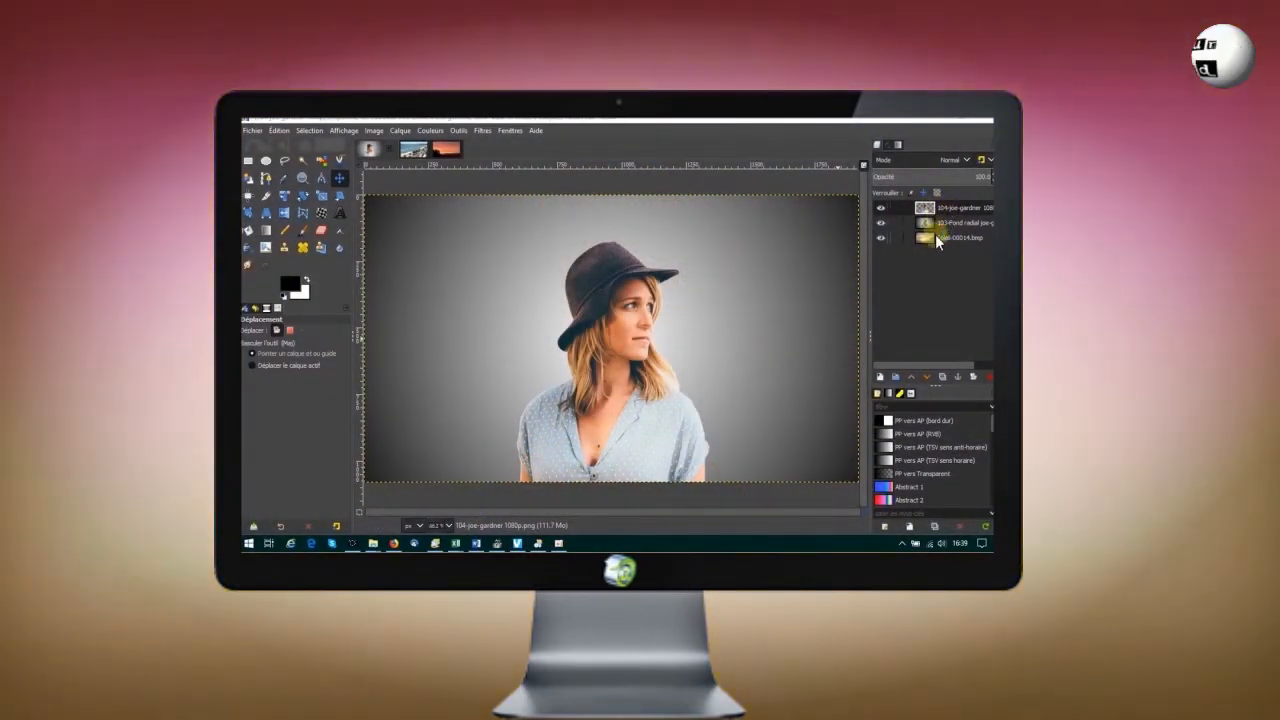
click(967, 158)
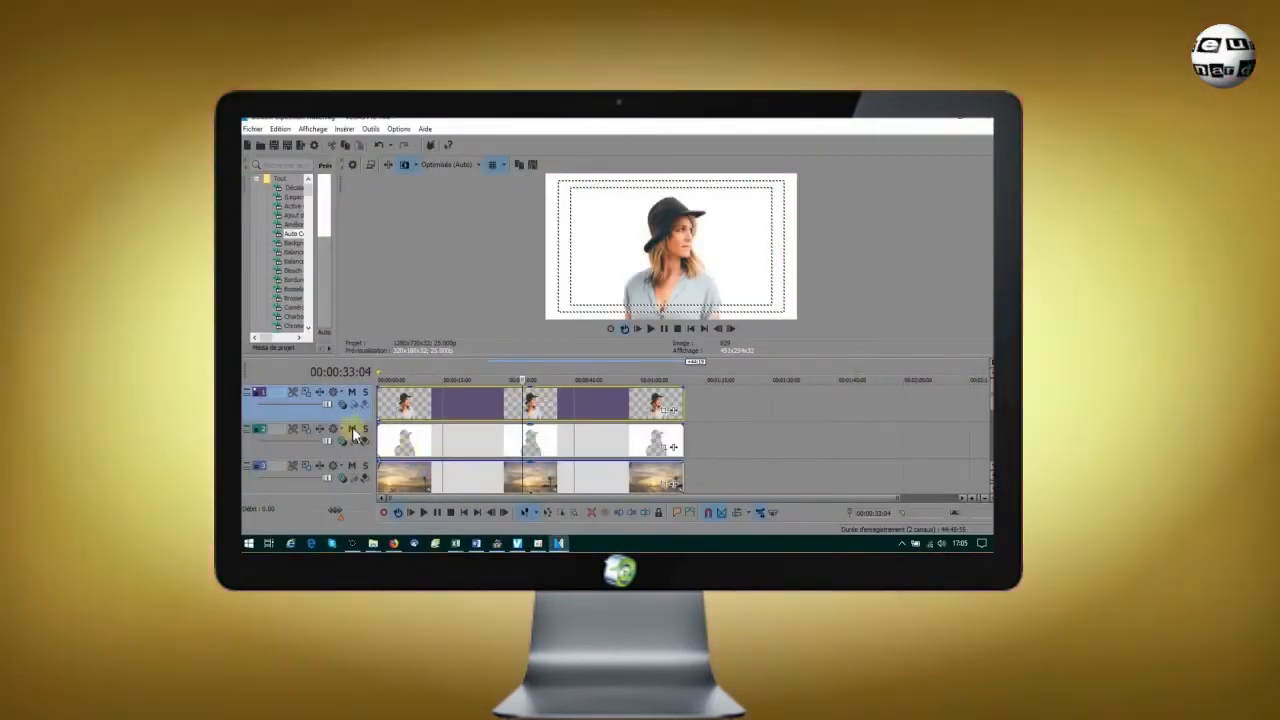
- Set the compositing mode of the uppermost video track, holding the woman's cutout, to Superposer
click(343, 405)
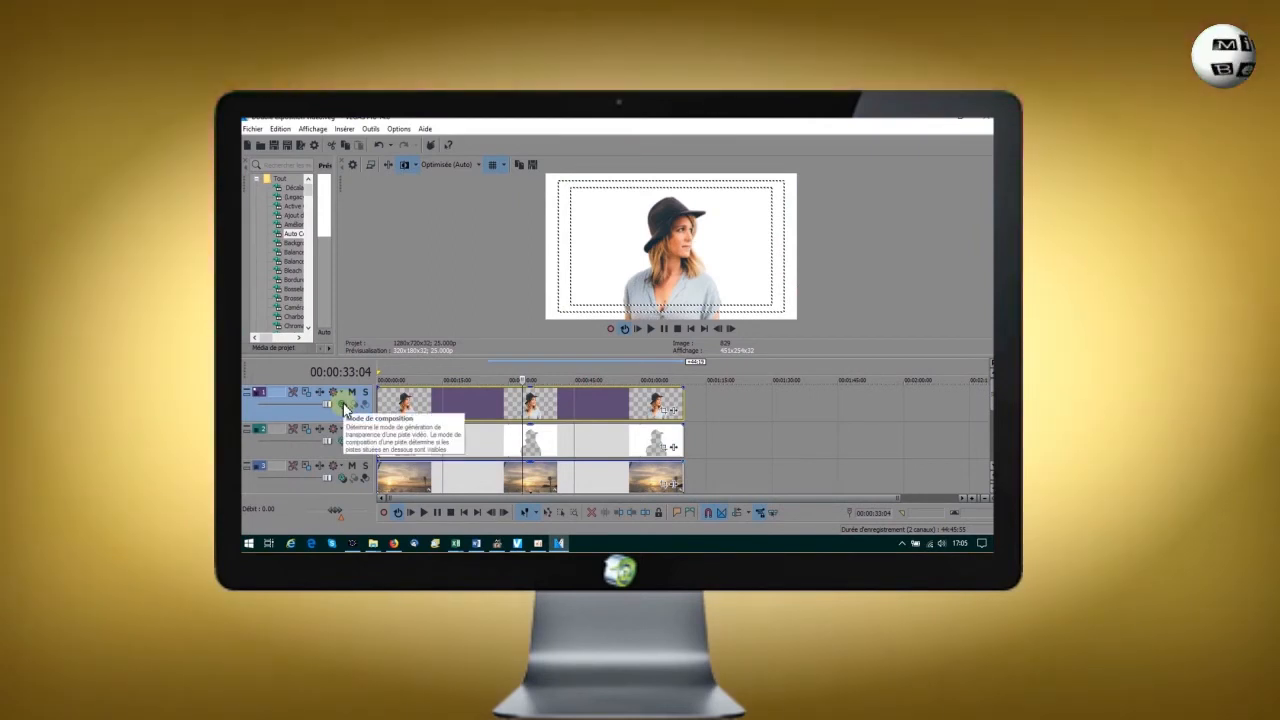
click(343, 405)
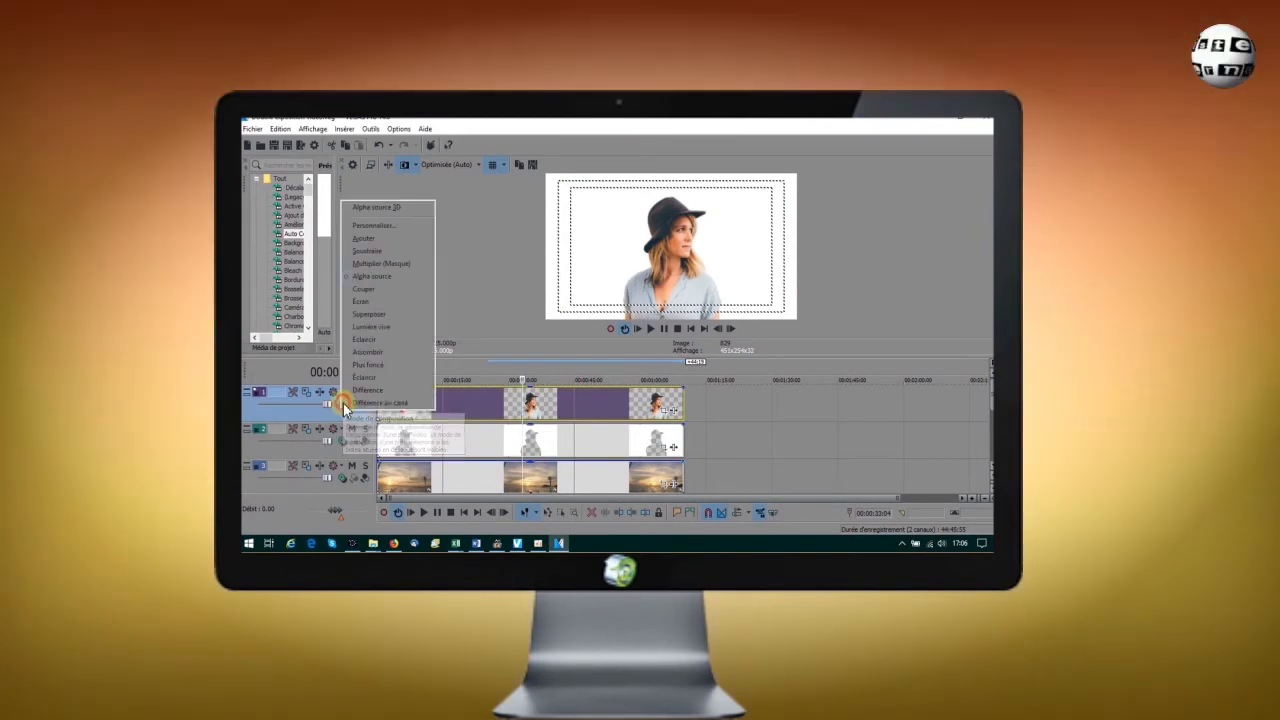
click(360, 316)
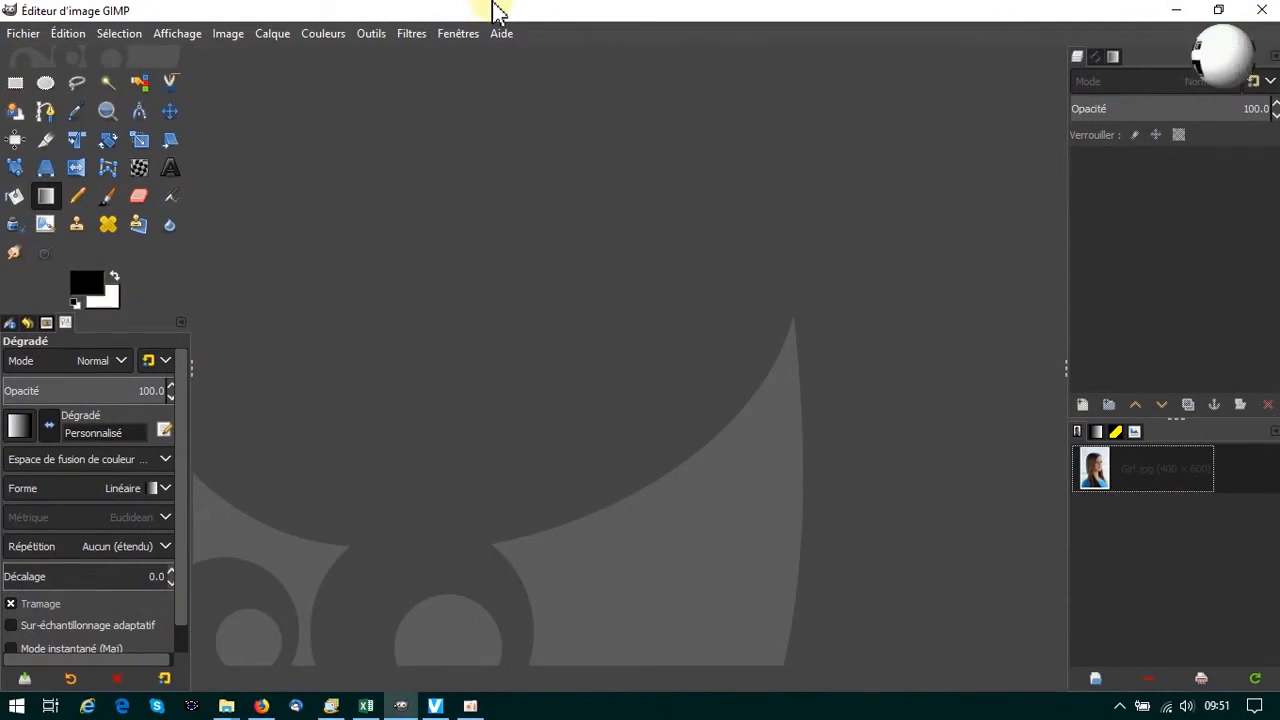
- Open the image Girl.jpg and check the alpha channel options of its layer
double_click(1097, 472)
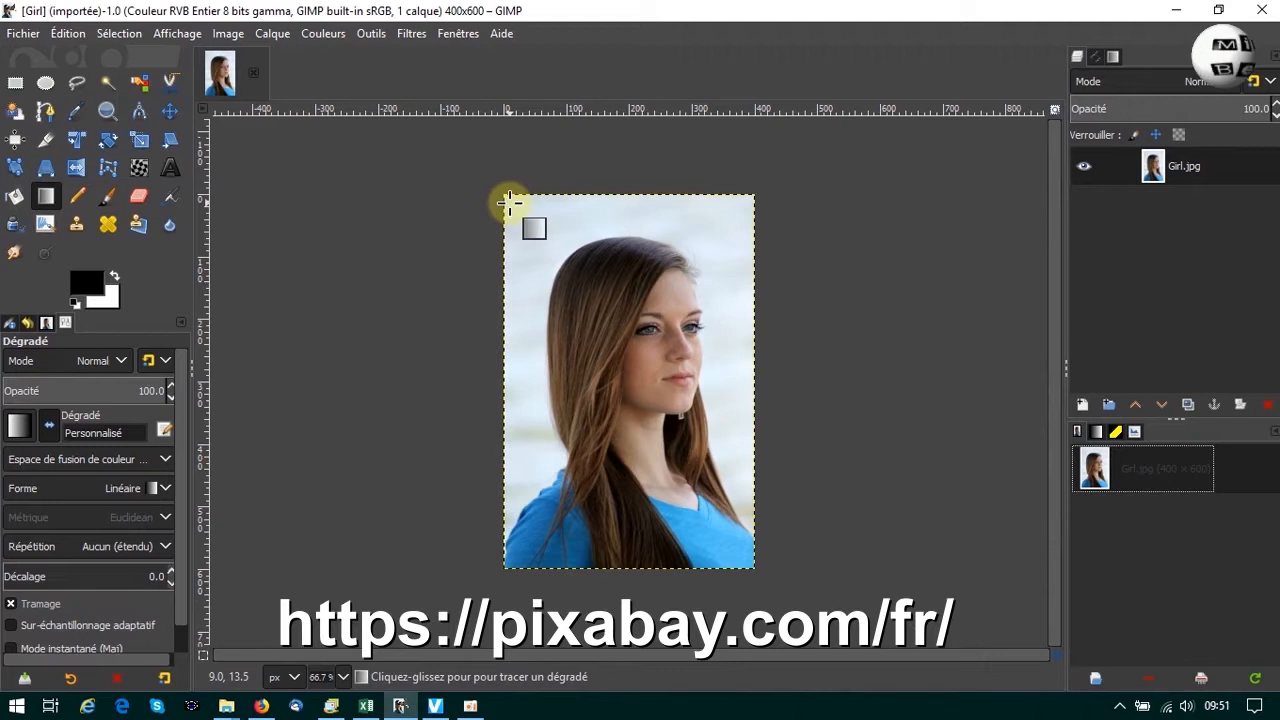
right_click(1129, 176)
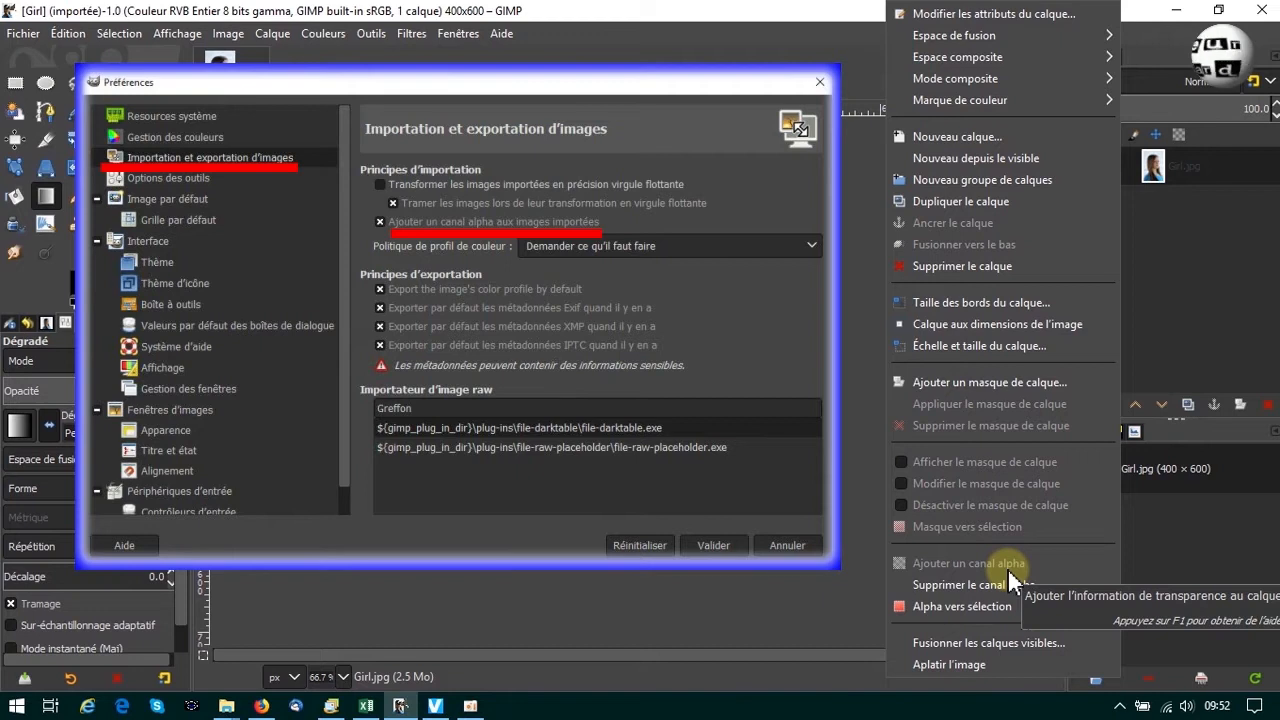
click(570, 286)
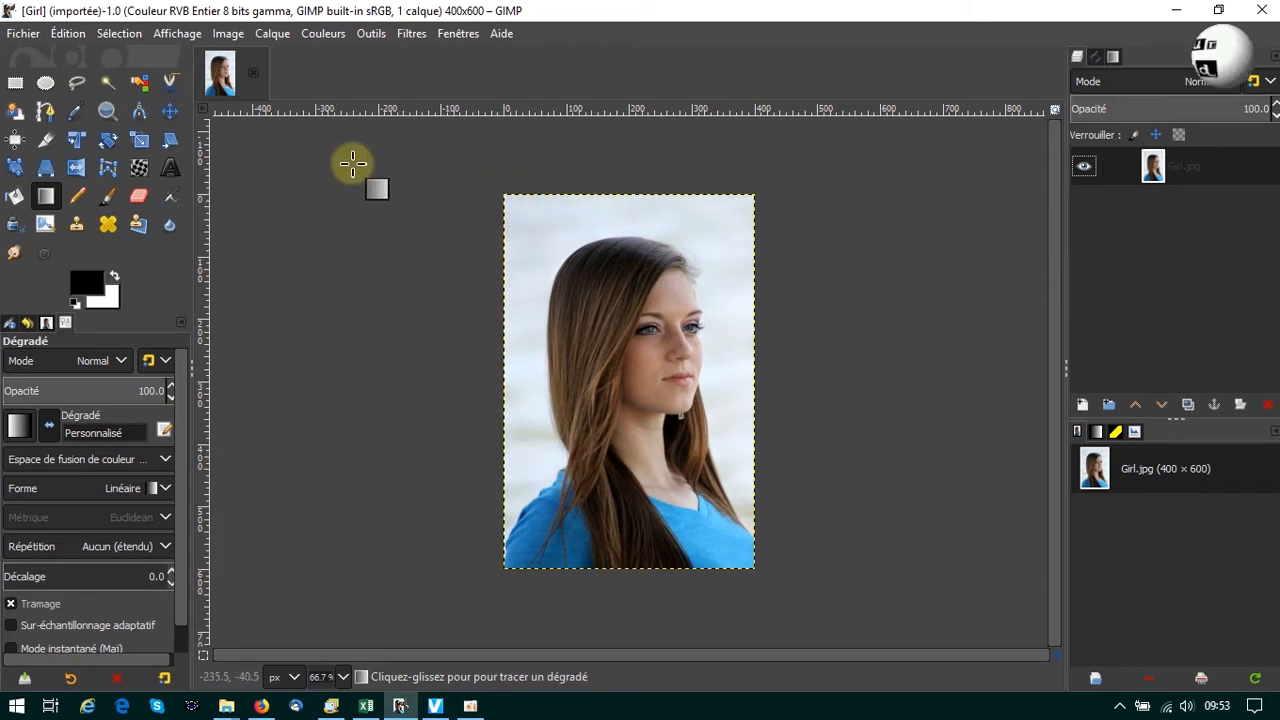
- Scale the Girl image proportionally to 480 x 720 px by setting its height to 720 px
click(224, 37)
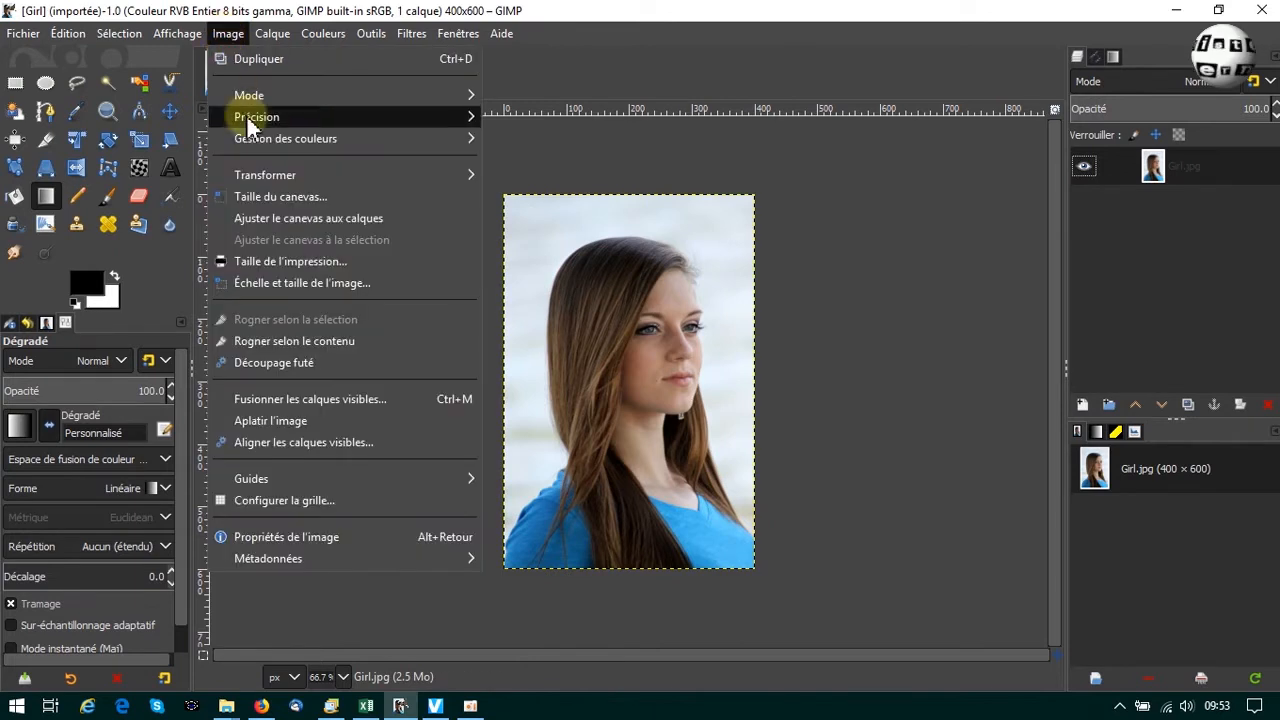
click(328, 283)
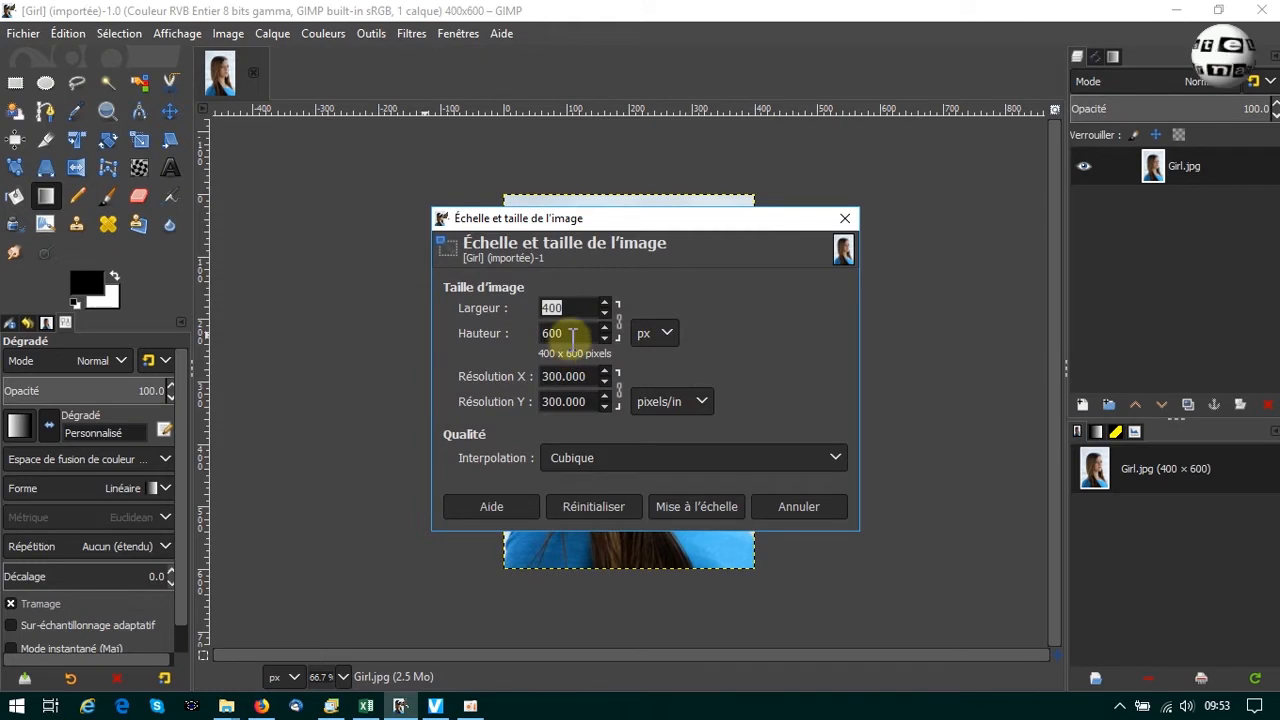
drag(583, 335, 538, 337)
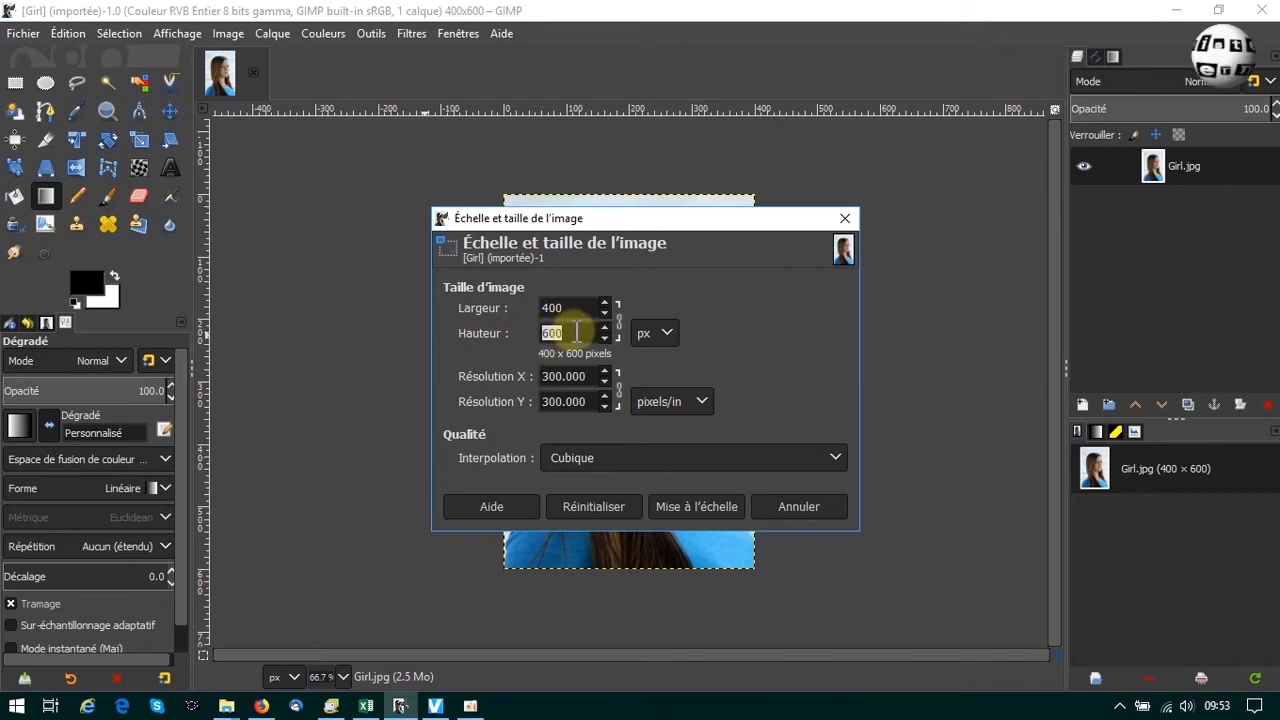
text(720)
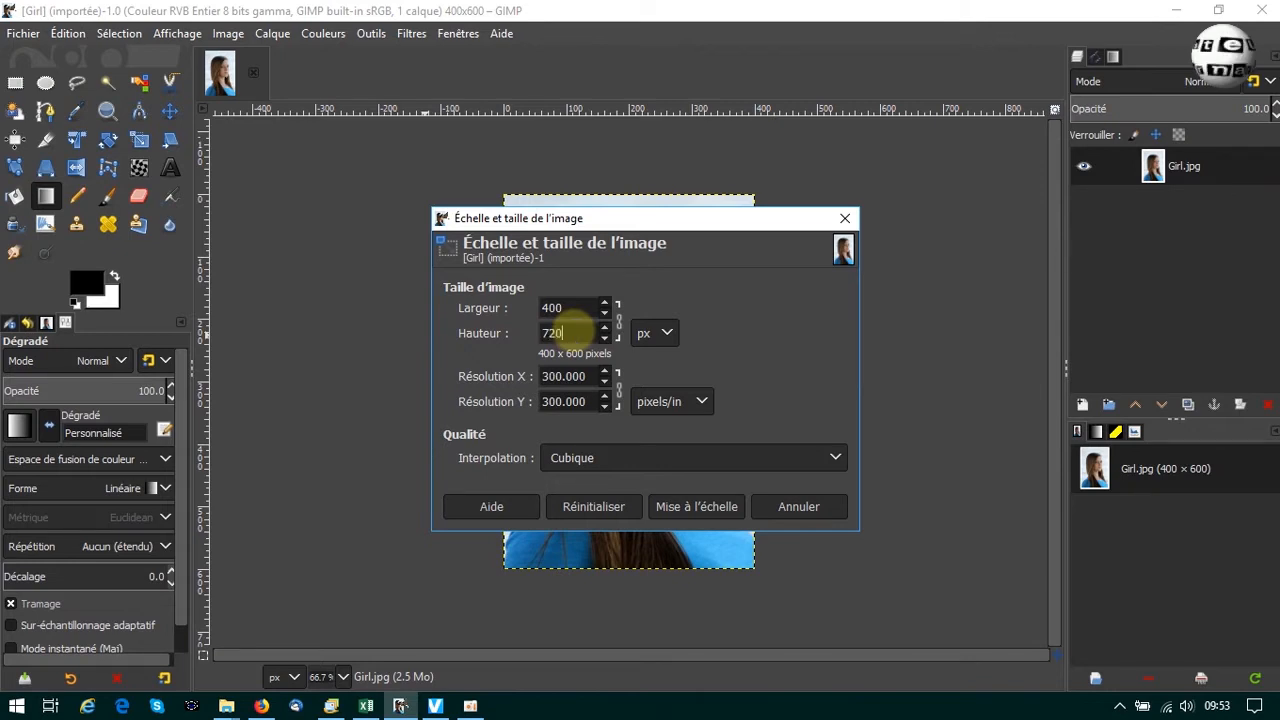
click(562, 309)
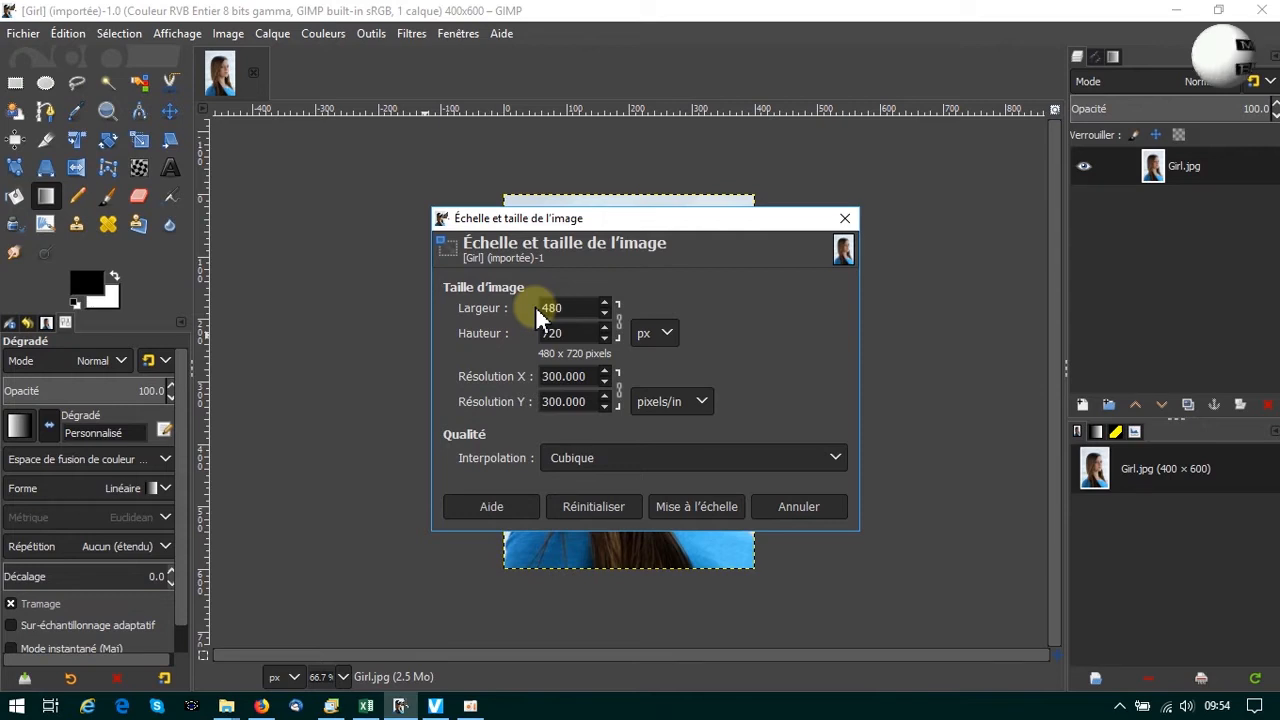
click(697, 507)
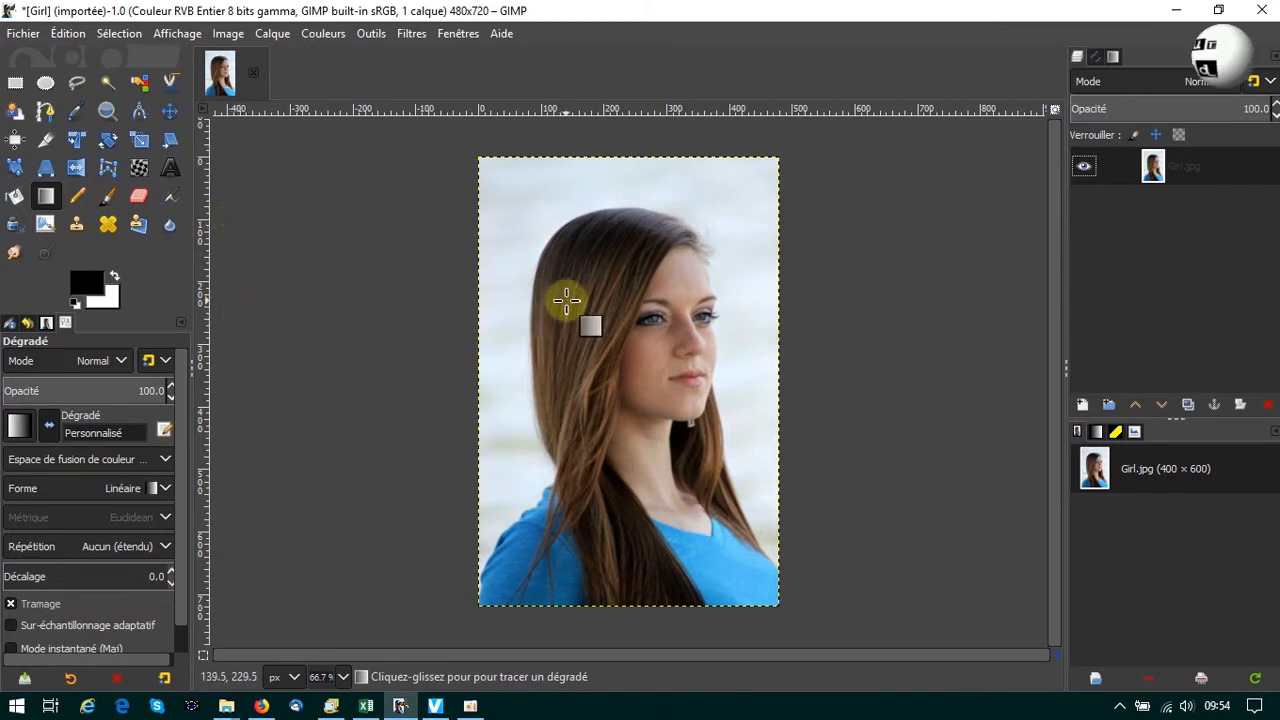
- Export the resized image to the Tuto folder as Girl-720.jpg, keeping the JPEG quality at 92
click(22, 34)
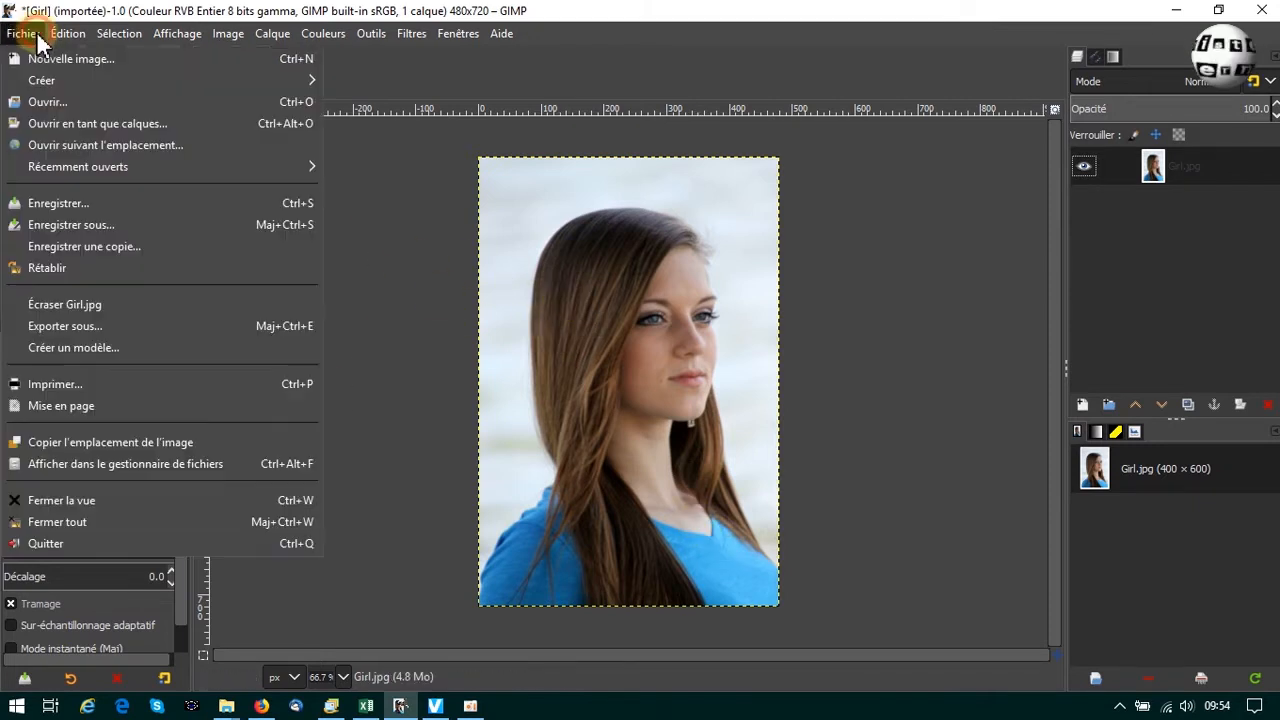
click(63, 326)
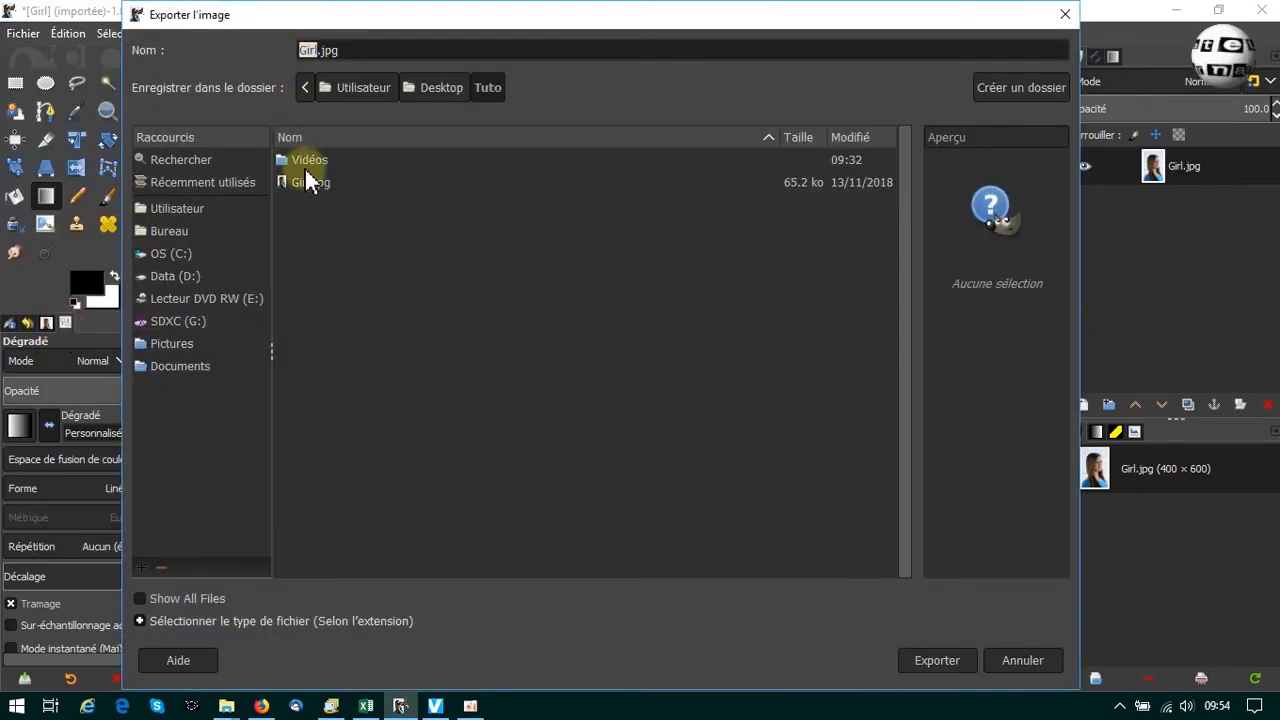
click(316, 49)
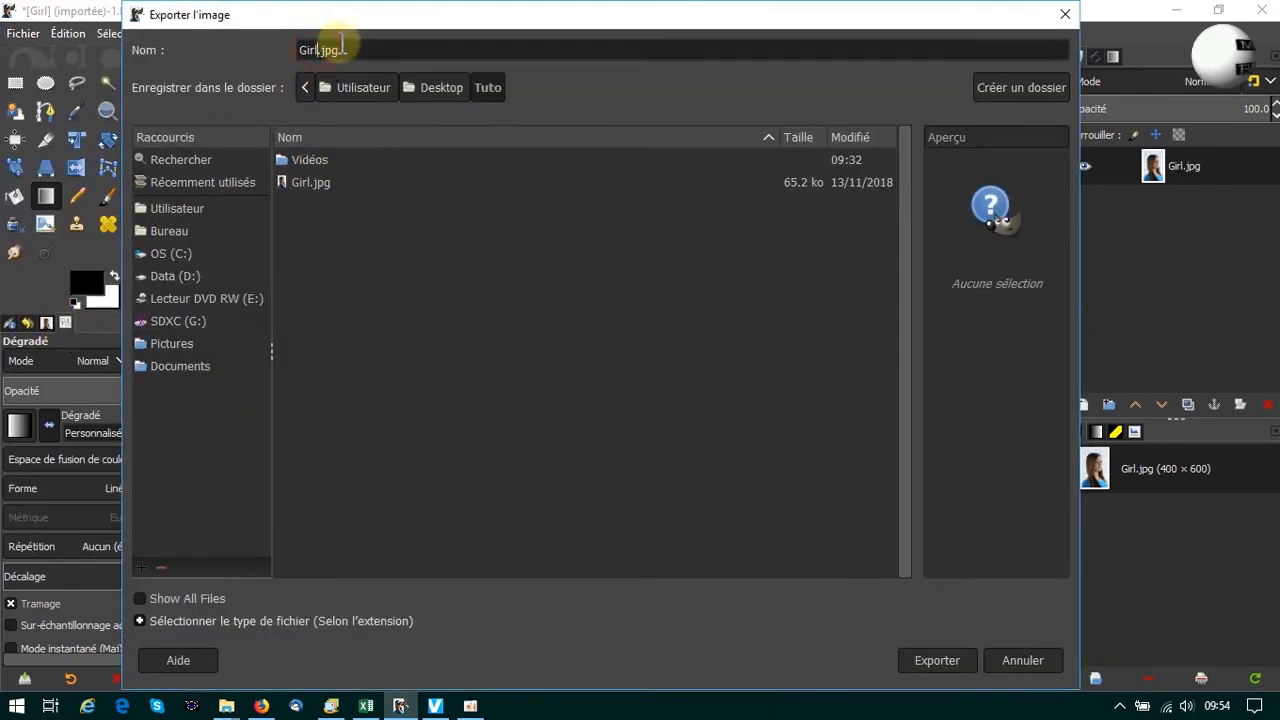
text(-720)
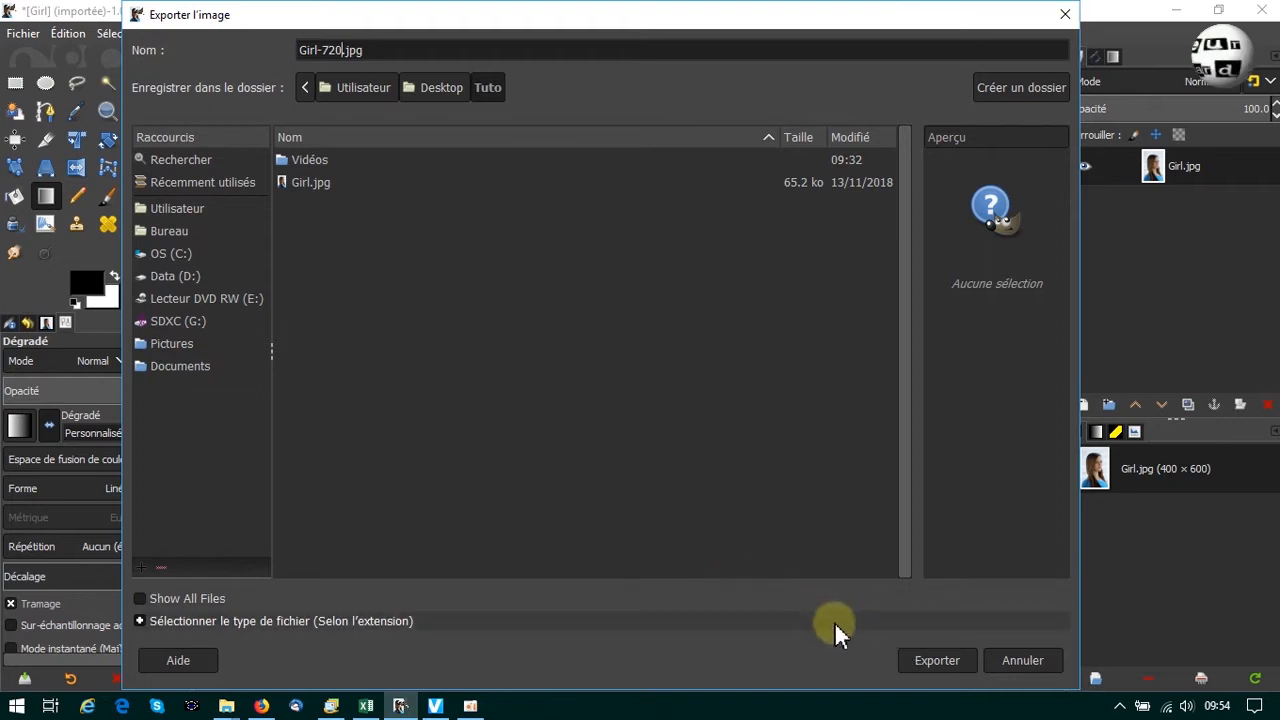
click(936, 660)
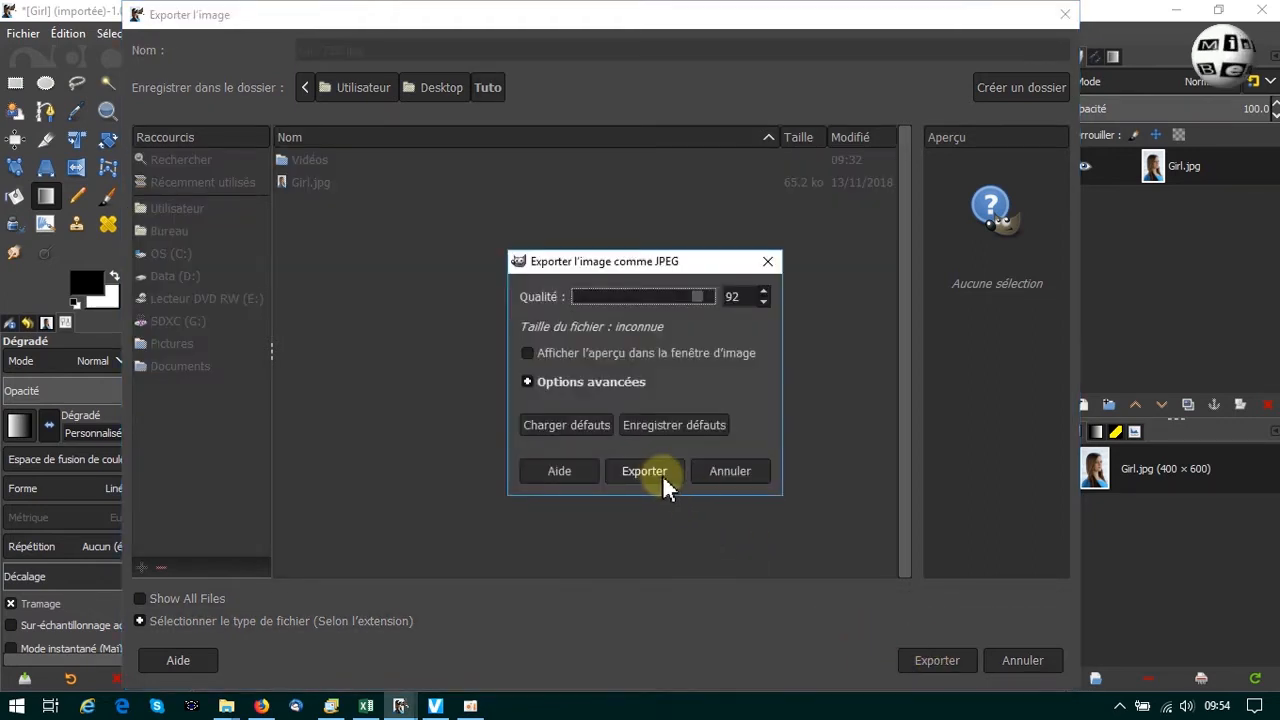
click(660, 474)
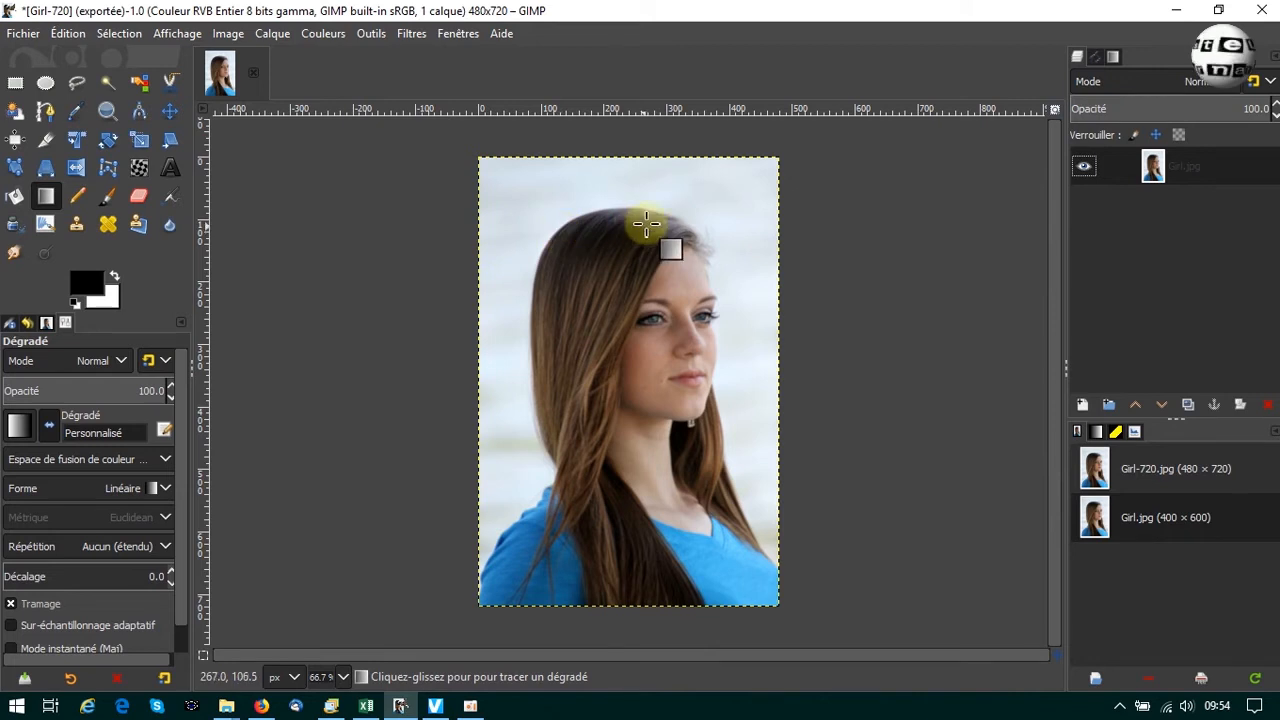
right_click(1131, 166)
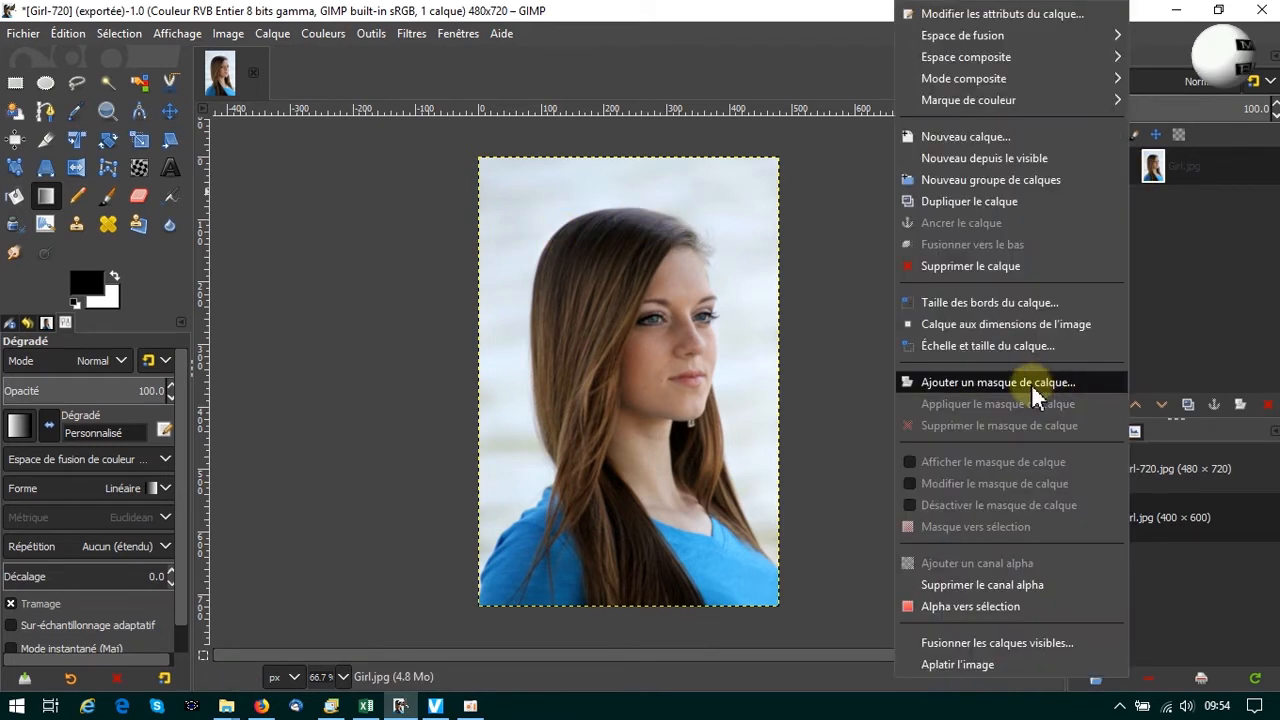
click(352, 92)
click(331, 34)
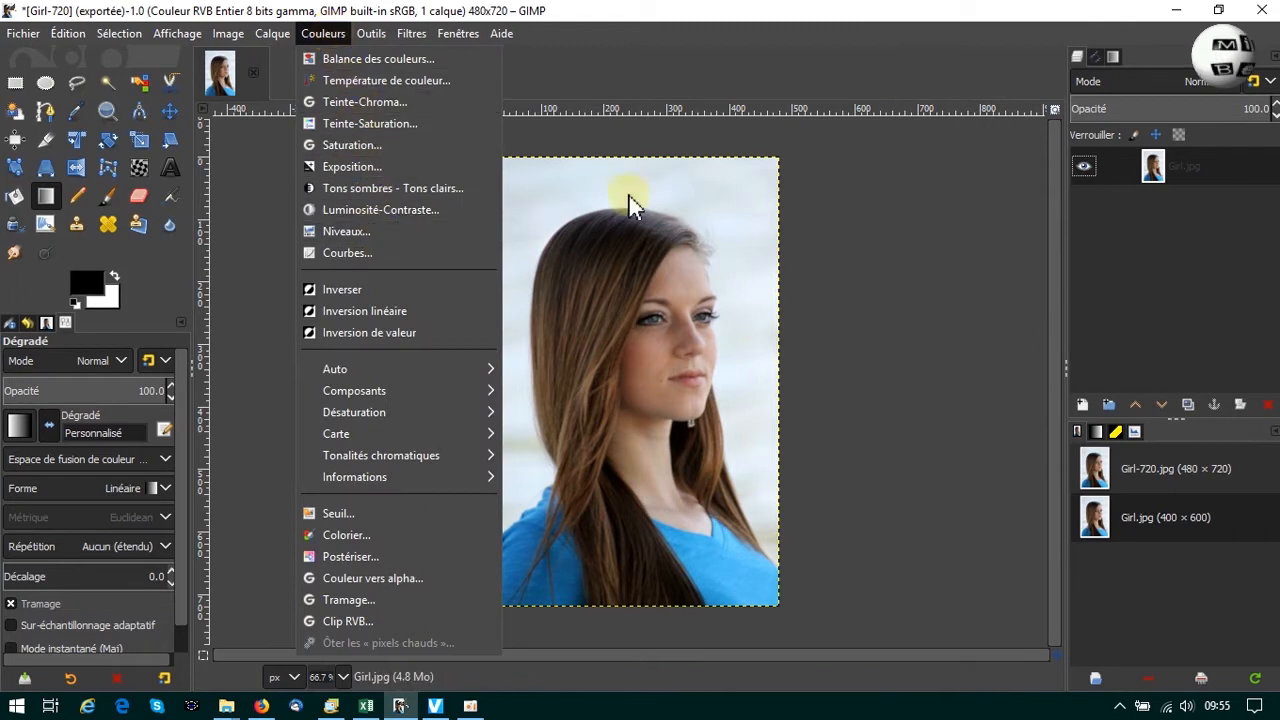
click(651, 29)
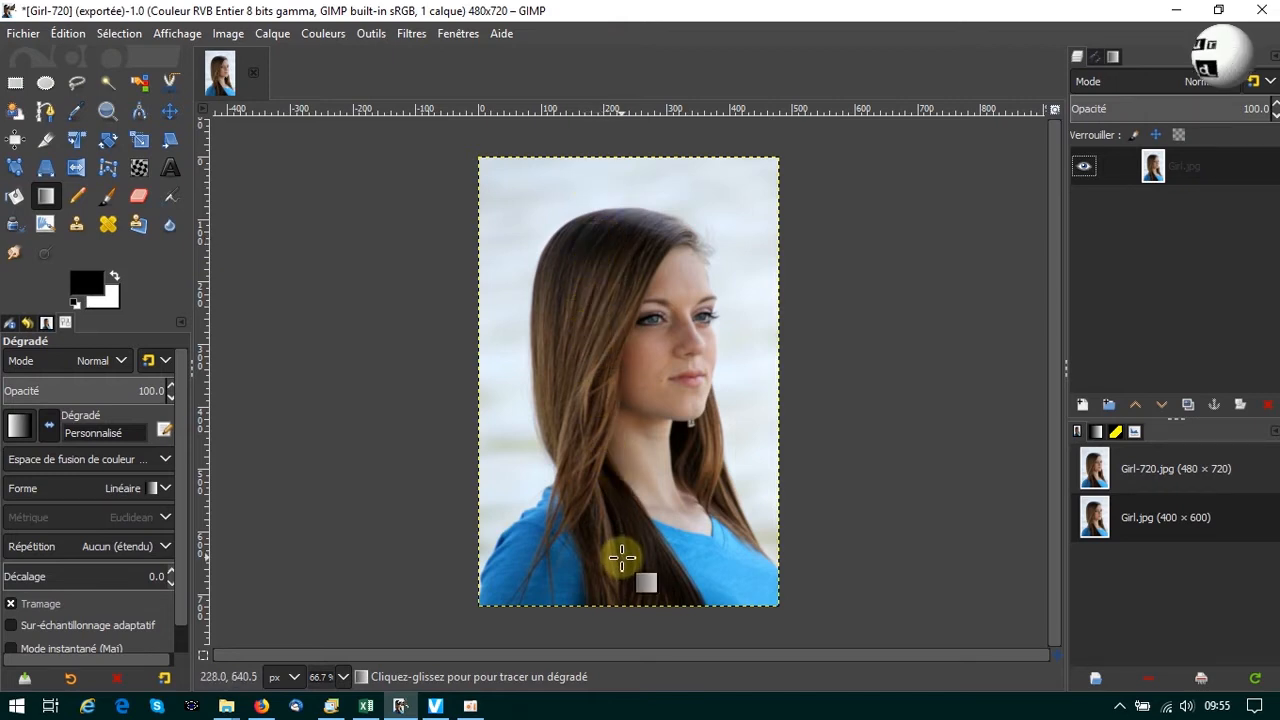
- Duplicate the Girl.jpg layer and desaturate the copy using the Luminance mode
click(1189, 402)
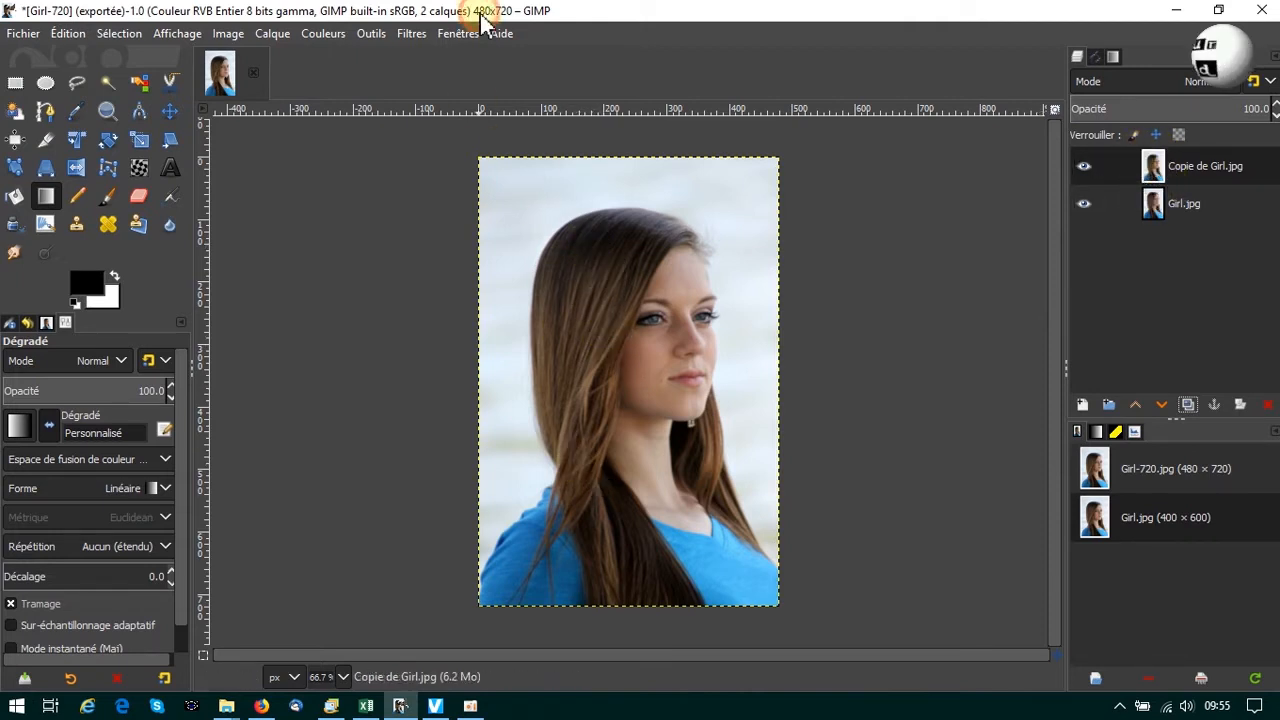
click(320, 36)
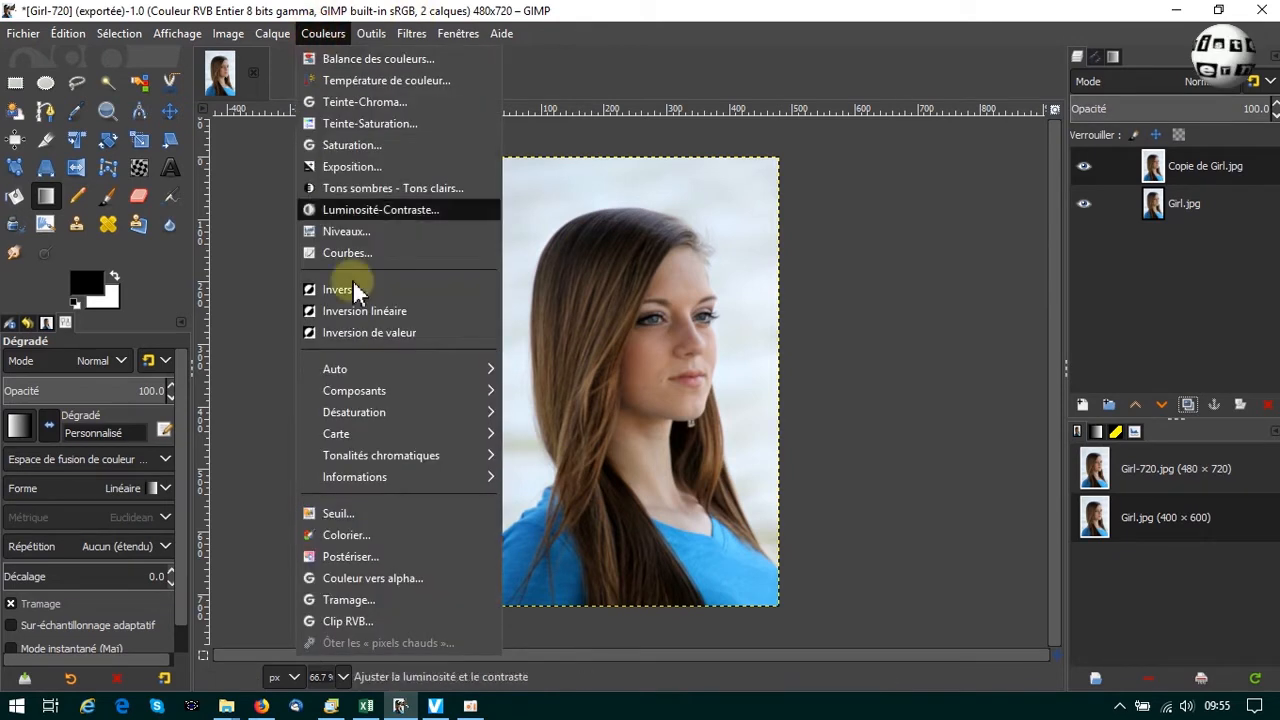
mouse_move(332, 416)
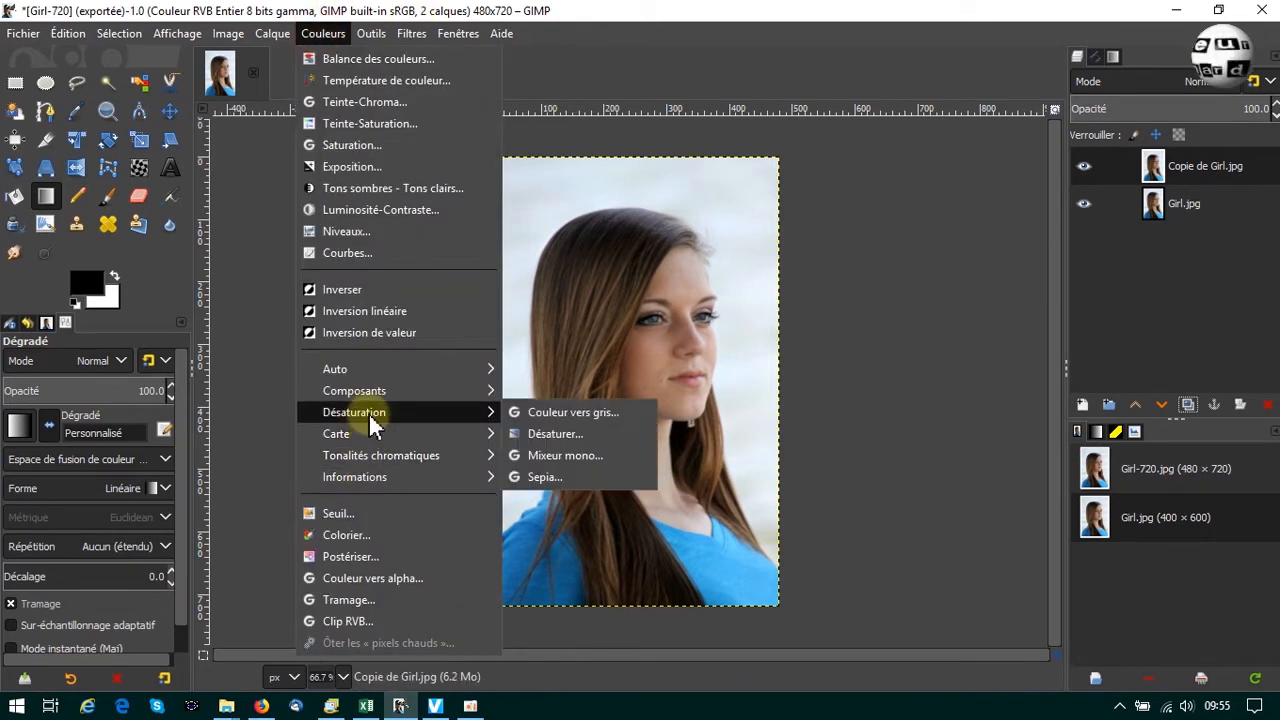
click(547, 435)
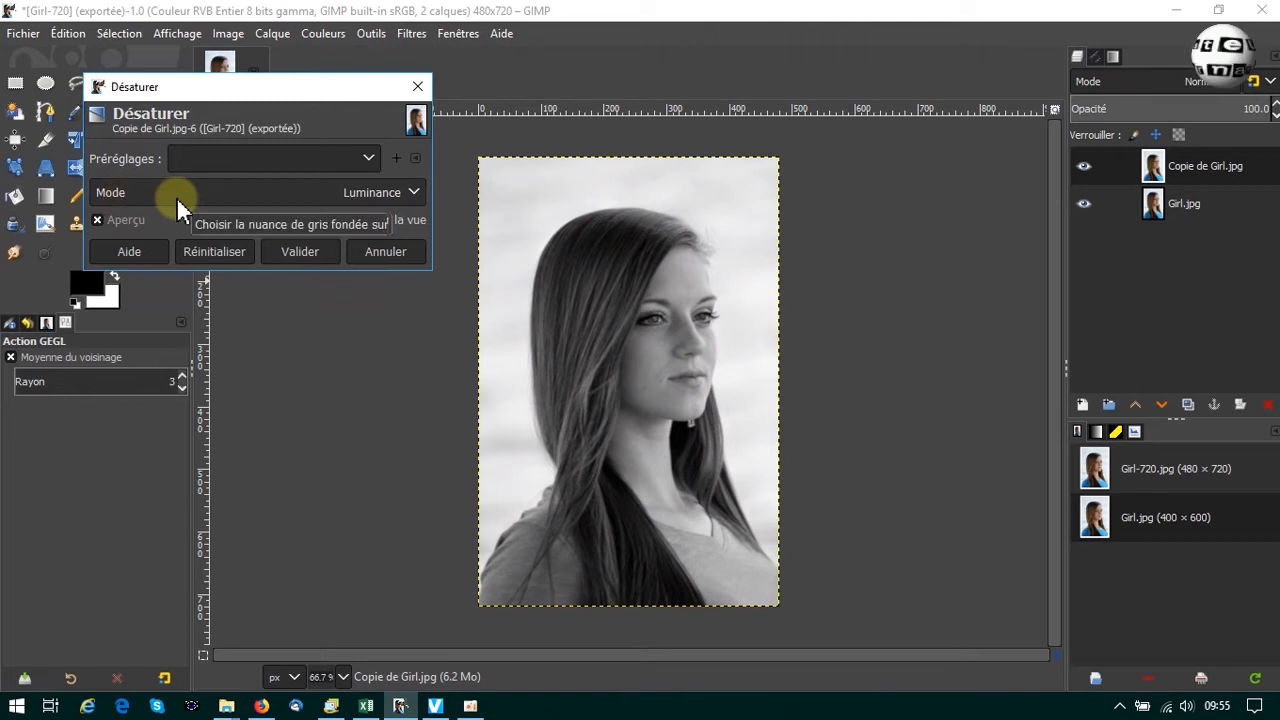
click(205, 196)
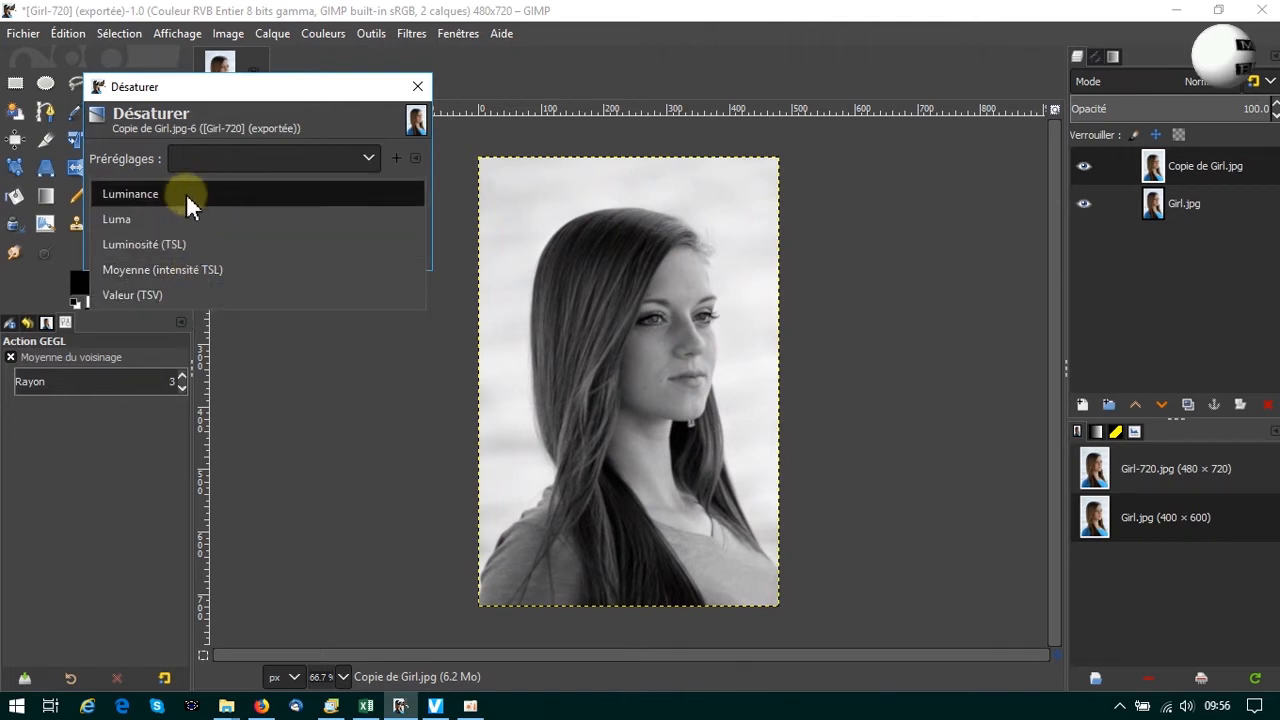
click(155, 200)
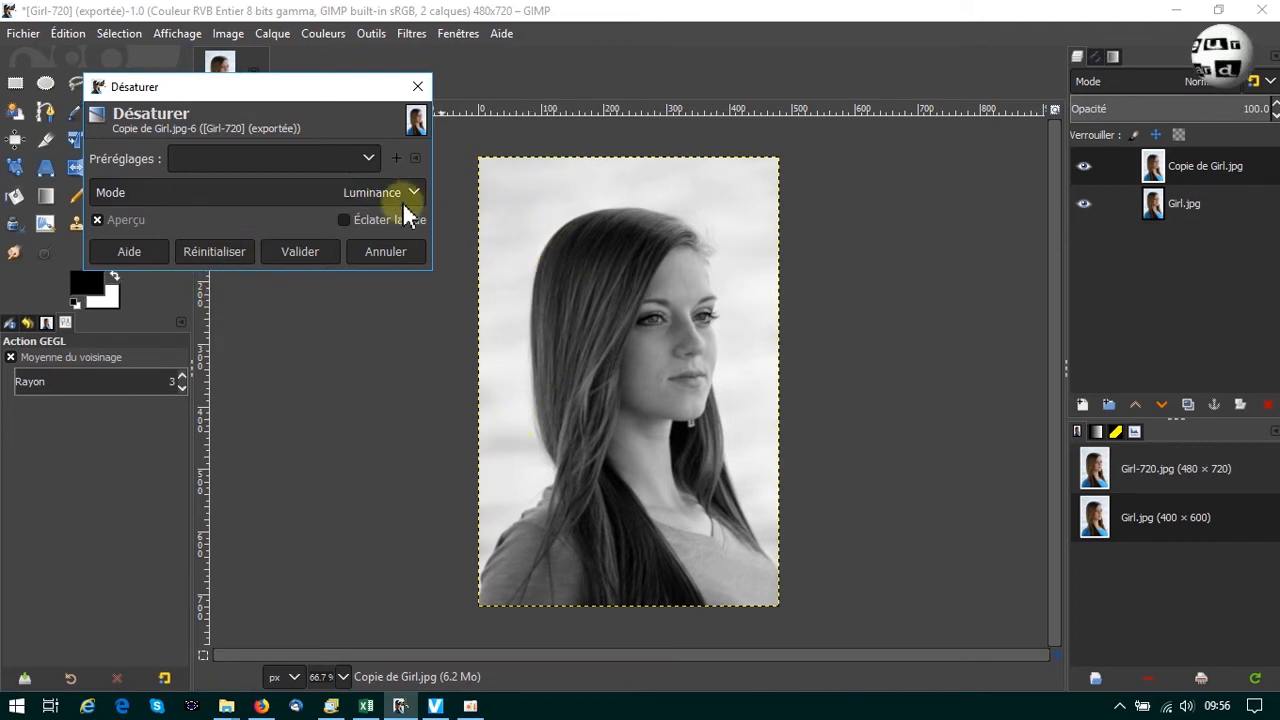
click(309, 254)
- Apply Levels to the desaturated copy with the input black point at 198 to turn the girl into a black silhouette
click(334, 36)
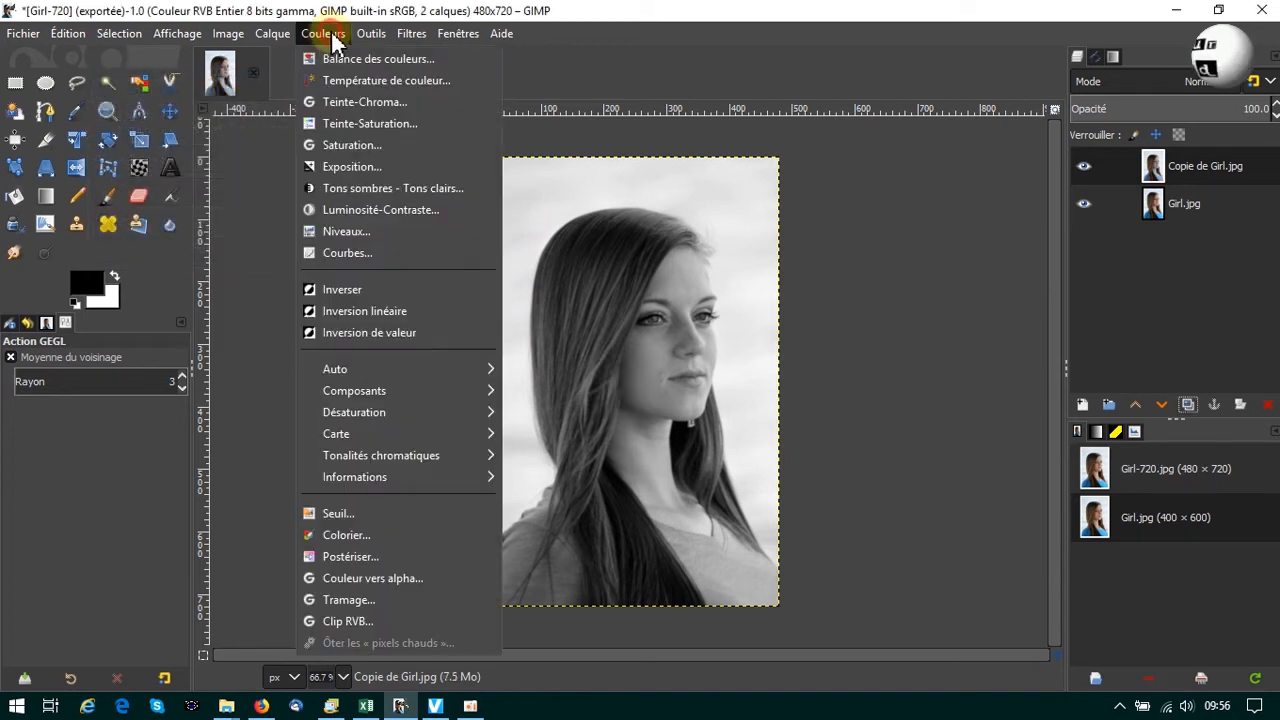
click(350, 230)
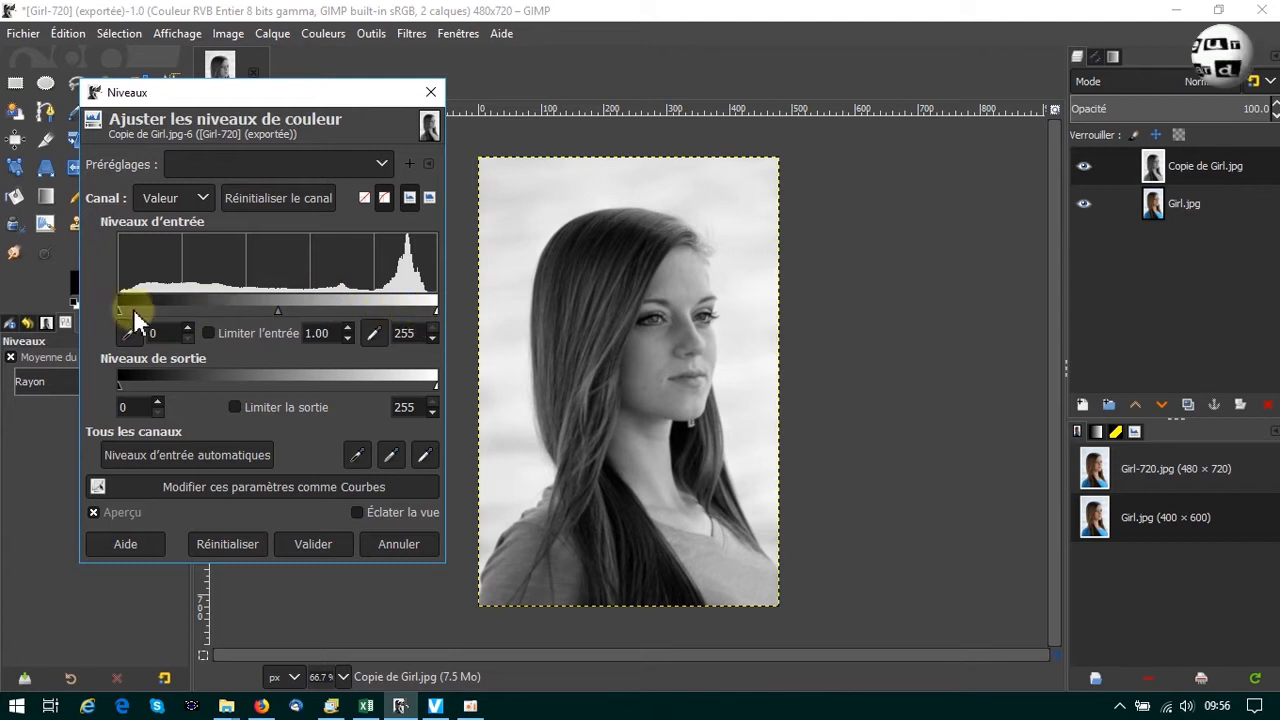
mouse_move(120, 310)
mouse_down()
mouse_move(212, 318)
mouse_move(104, 307)
mouse_up()
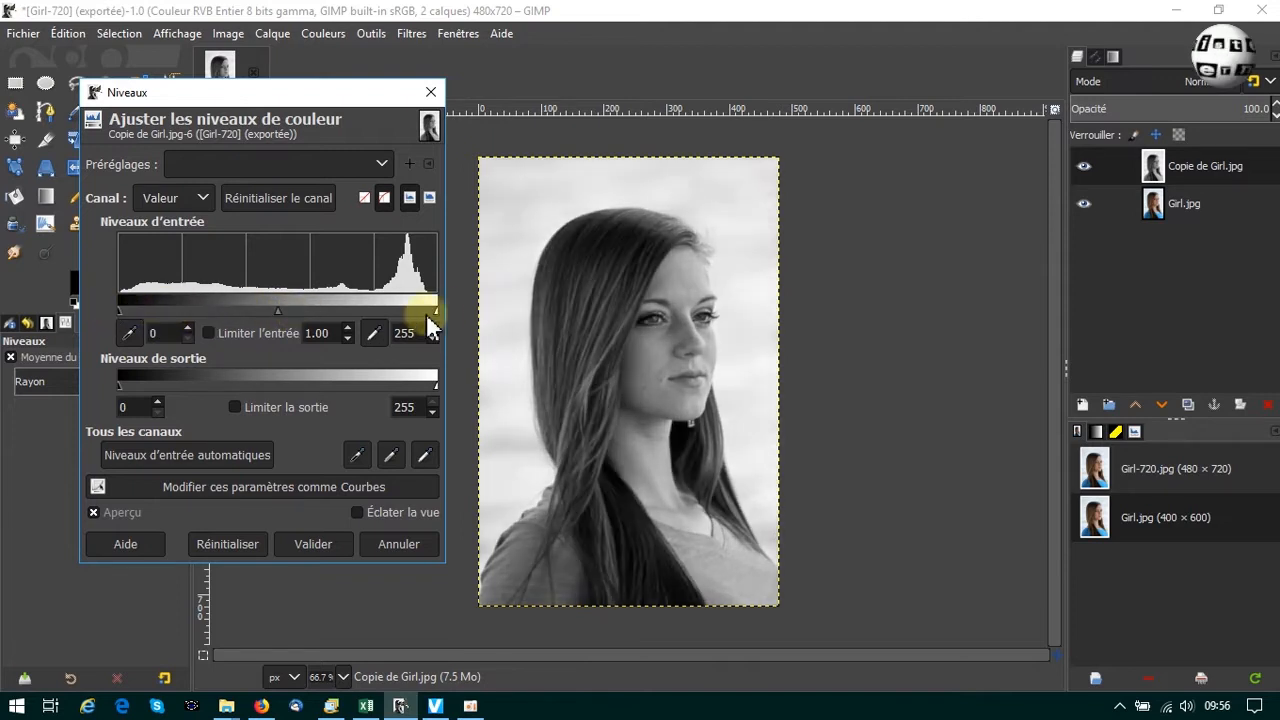
mouse_move(439, 311)
mouse_down()
mouse_move(249, 295)
mouse_move(444, 314)
mouse_up()
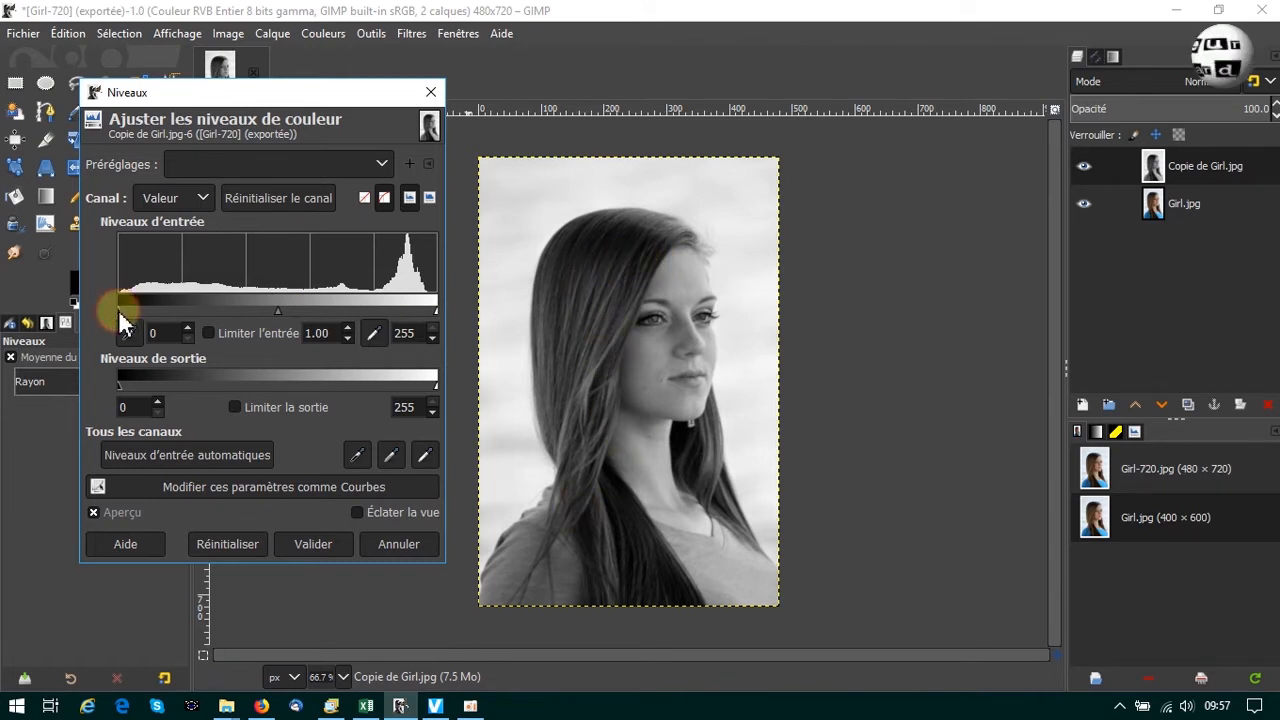
drag(125, 320, 393, 312)
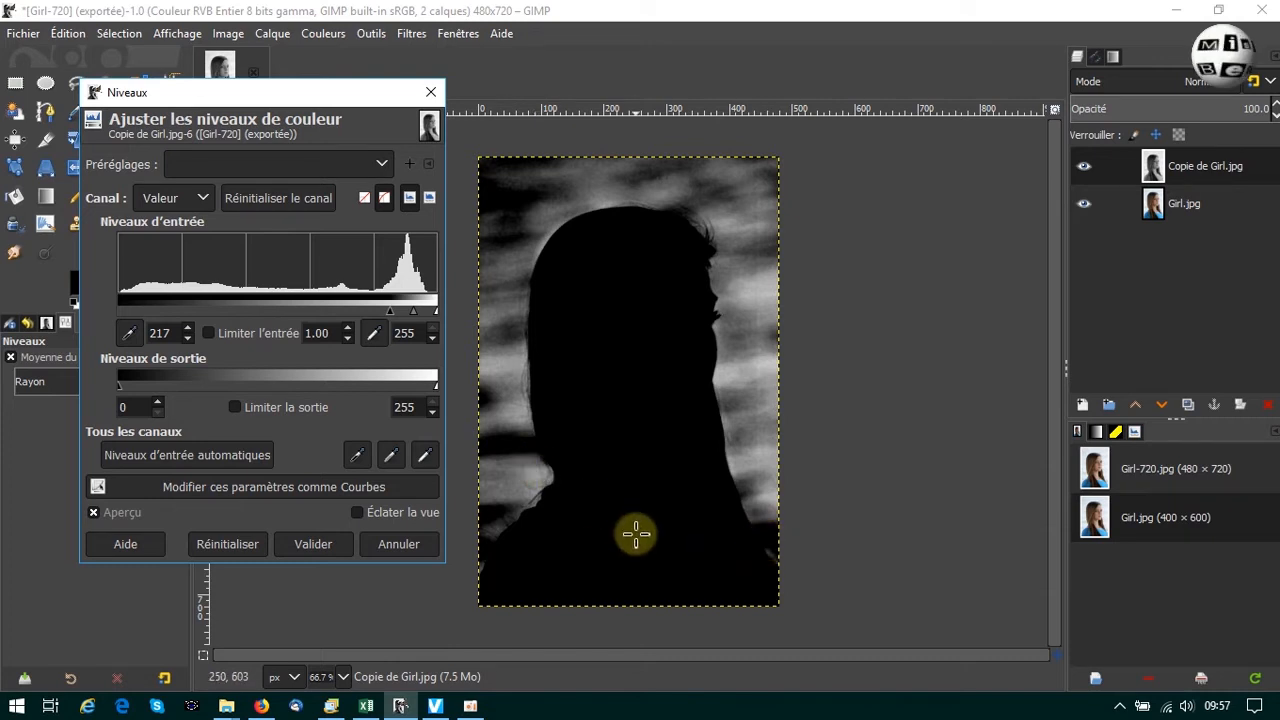
drag(390, 311, 366, 325)
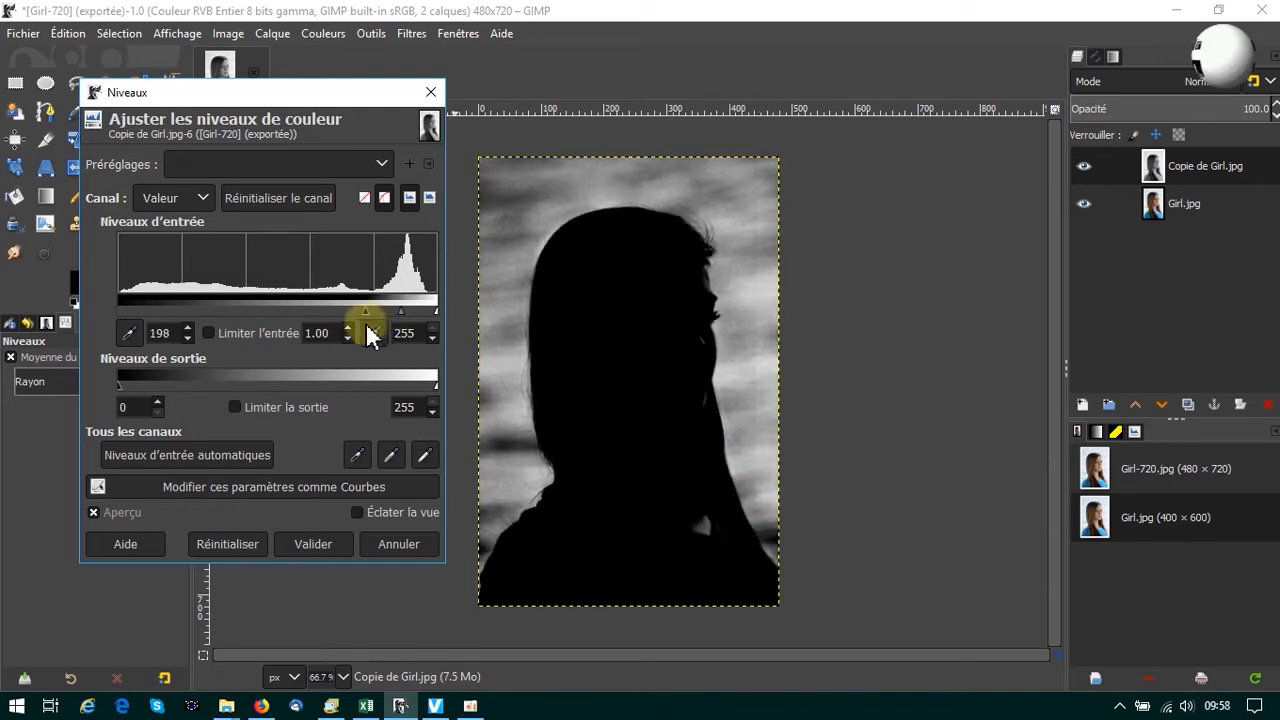
click(373, 333)
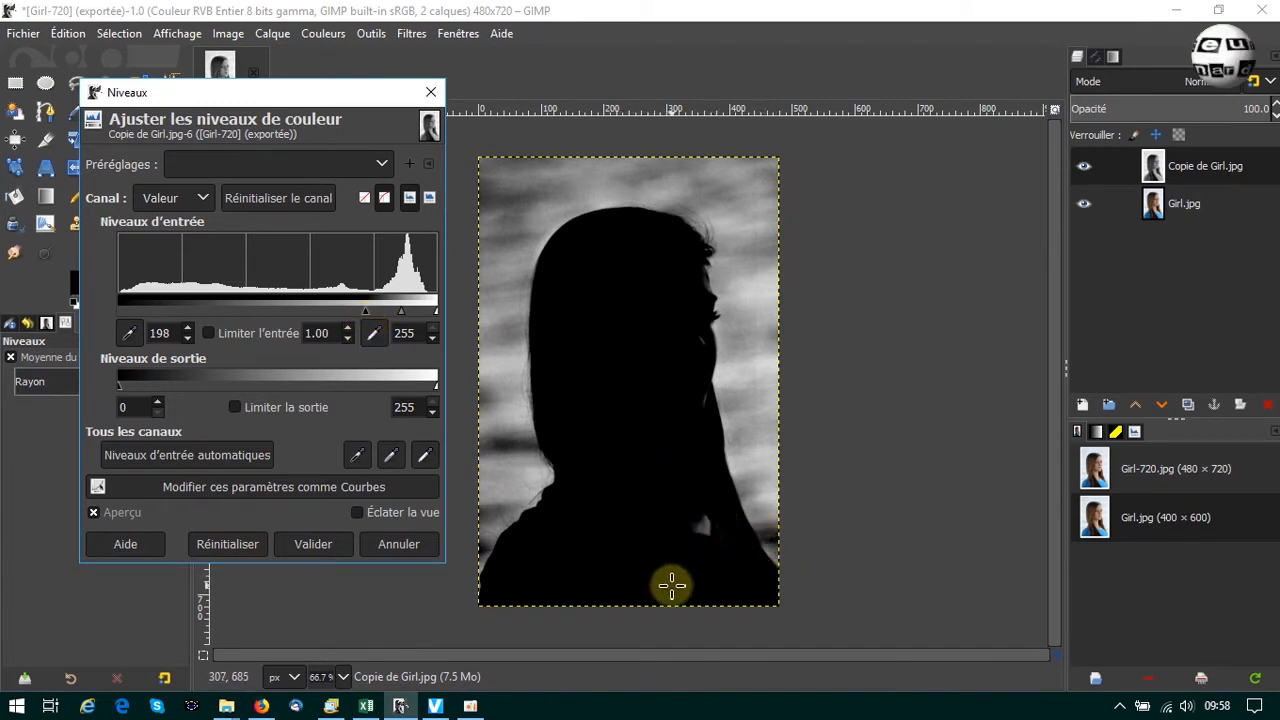
click(322, 546)
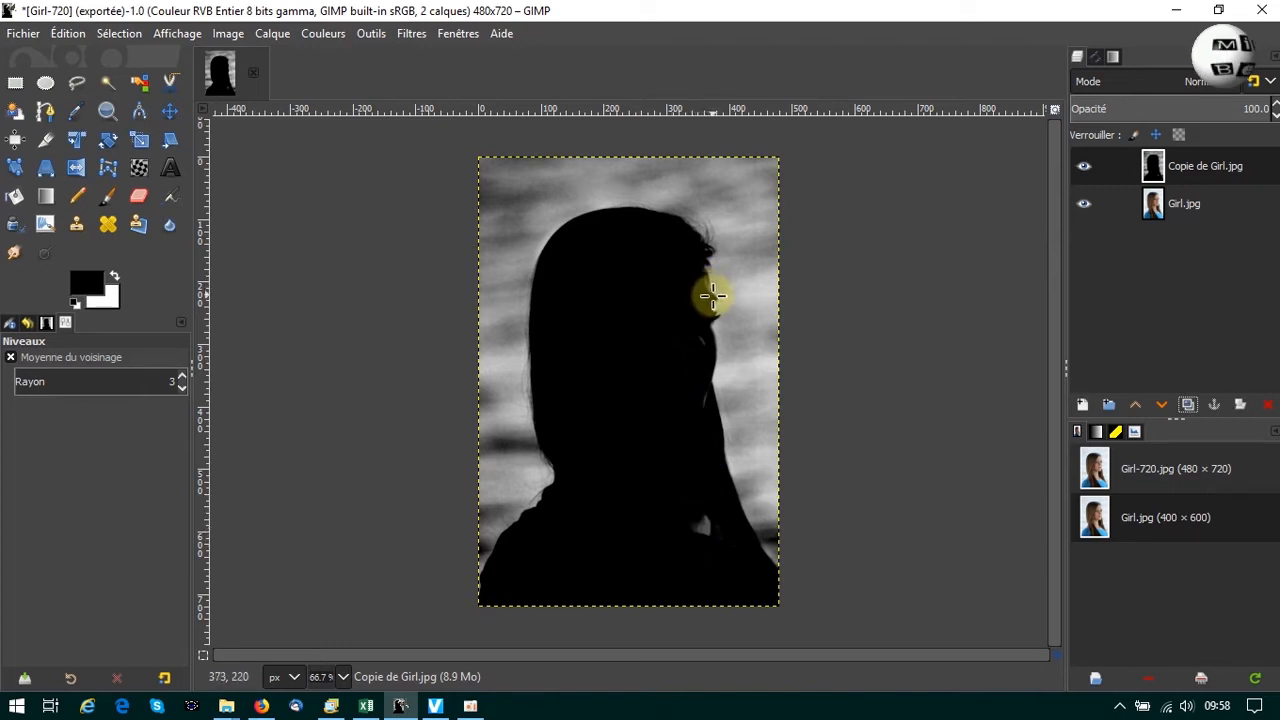
- Compare the silhouette with the original photo at 200% by hiding and reshowing the Copie de Girl.jpg layer
click(343, 677)
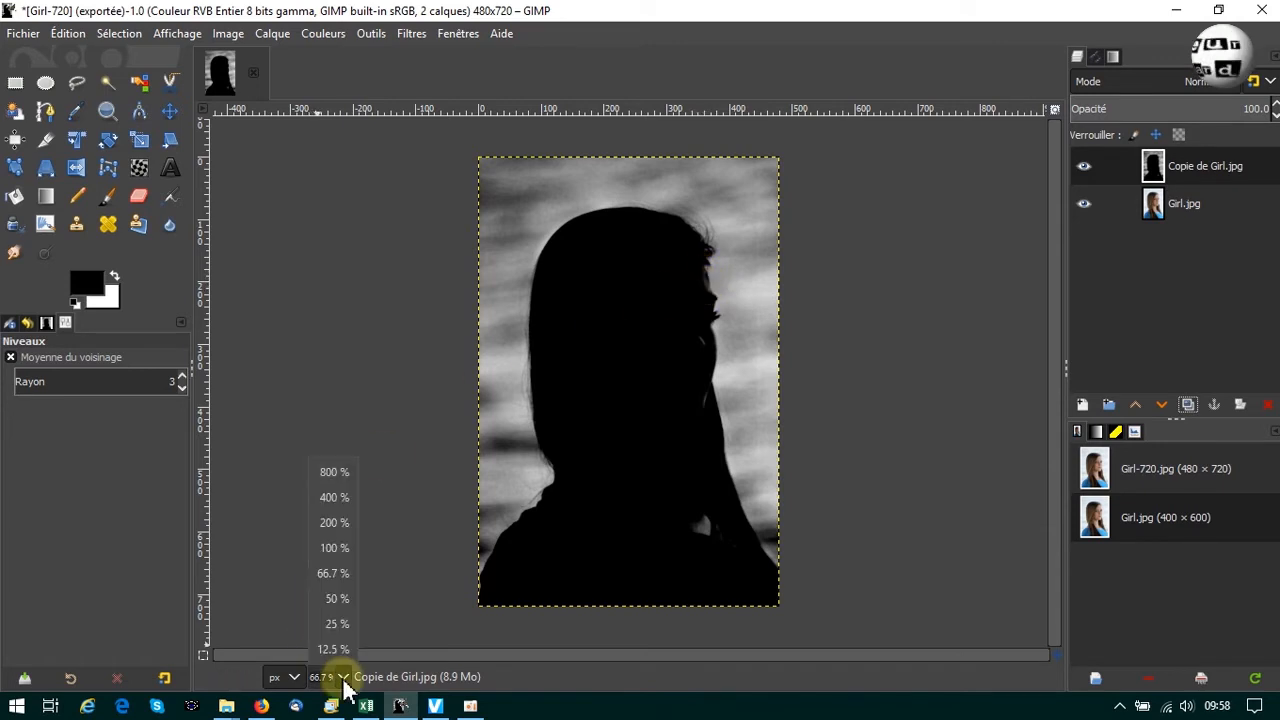
click(336, 523)
scroll(1043, 330, up, 5)
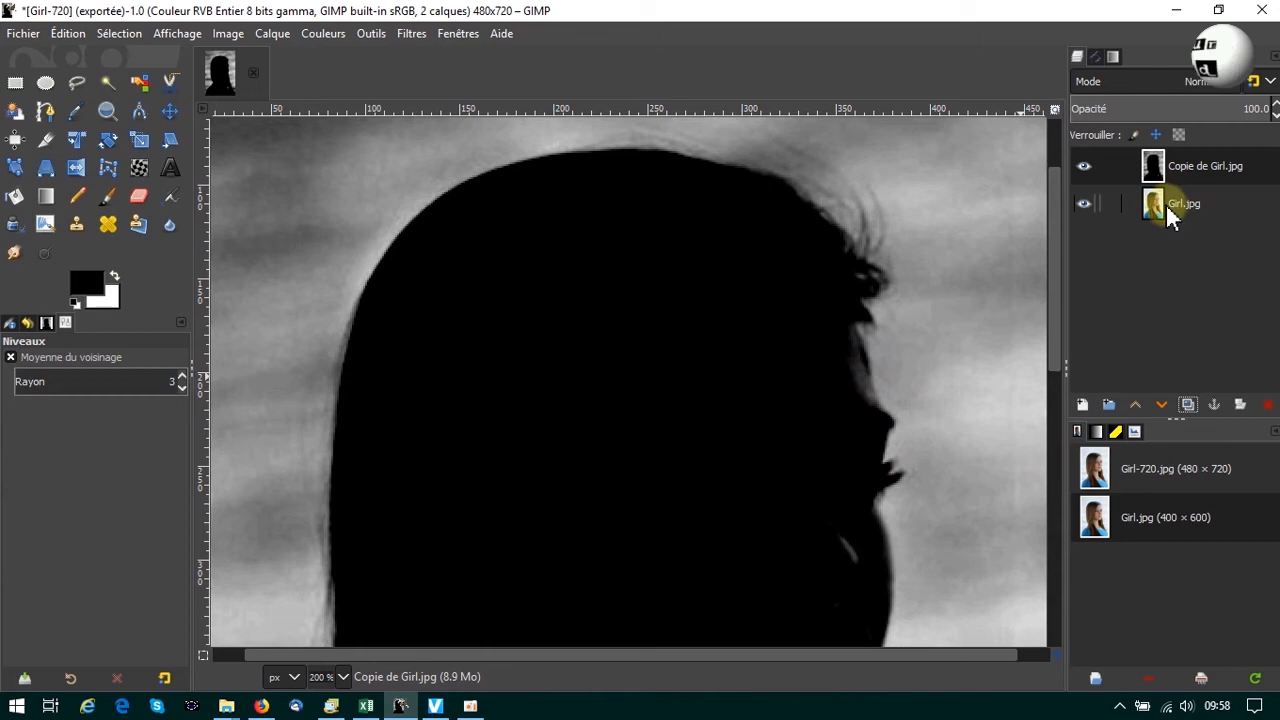
click(1084, 166)
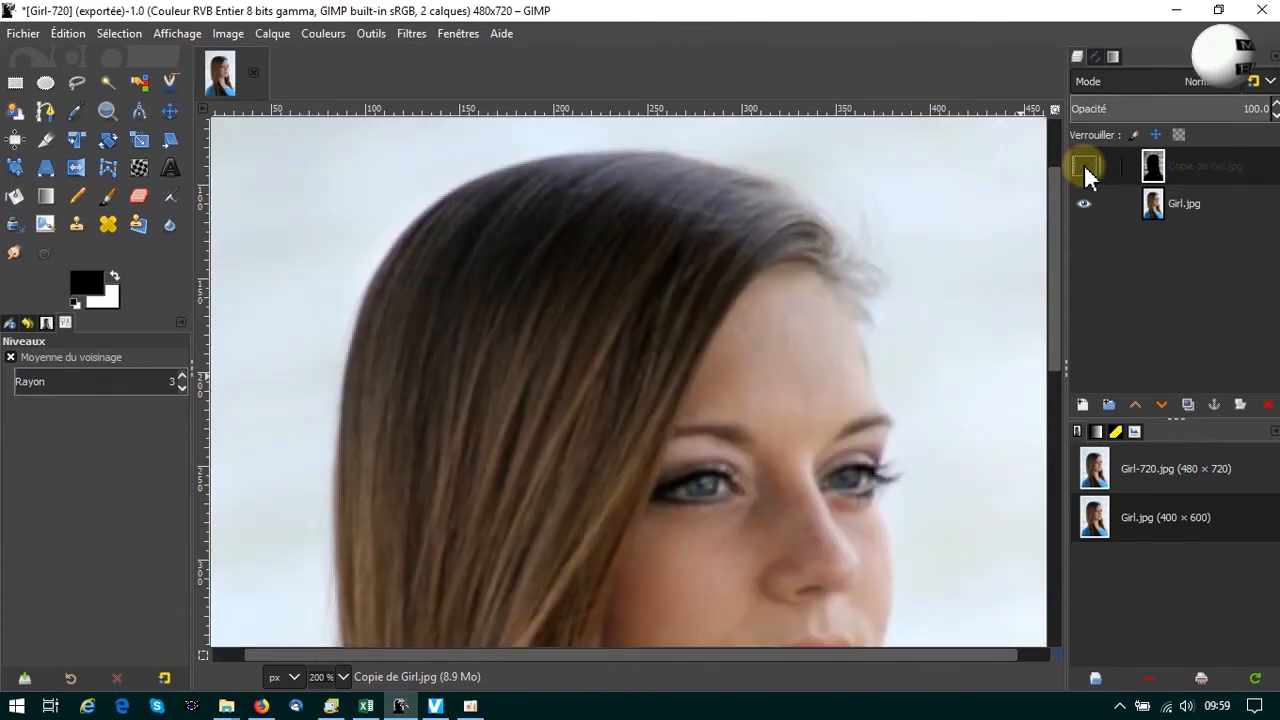
click(1084, 166)
click(1084, 166)
click(1084, 166)
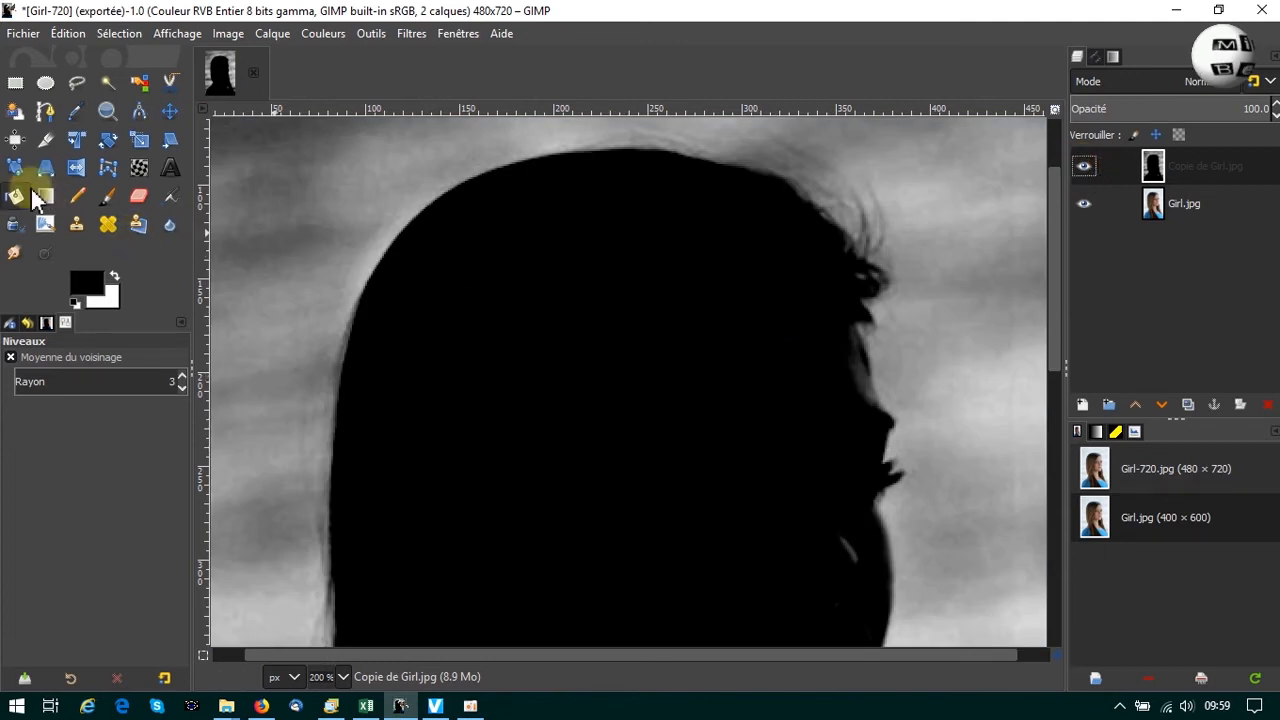
- Paint the light gaps along the forehead, cheek and neck black with the Hardness 100 Paintbrush at size 15.08
click(109, 197)
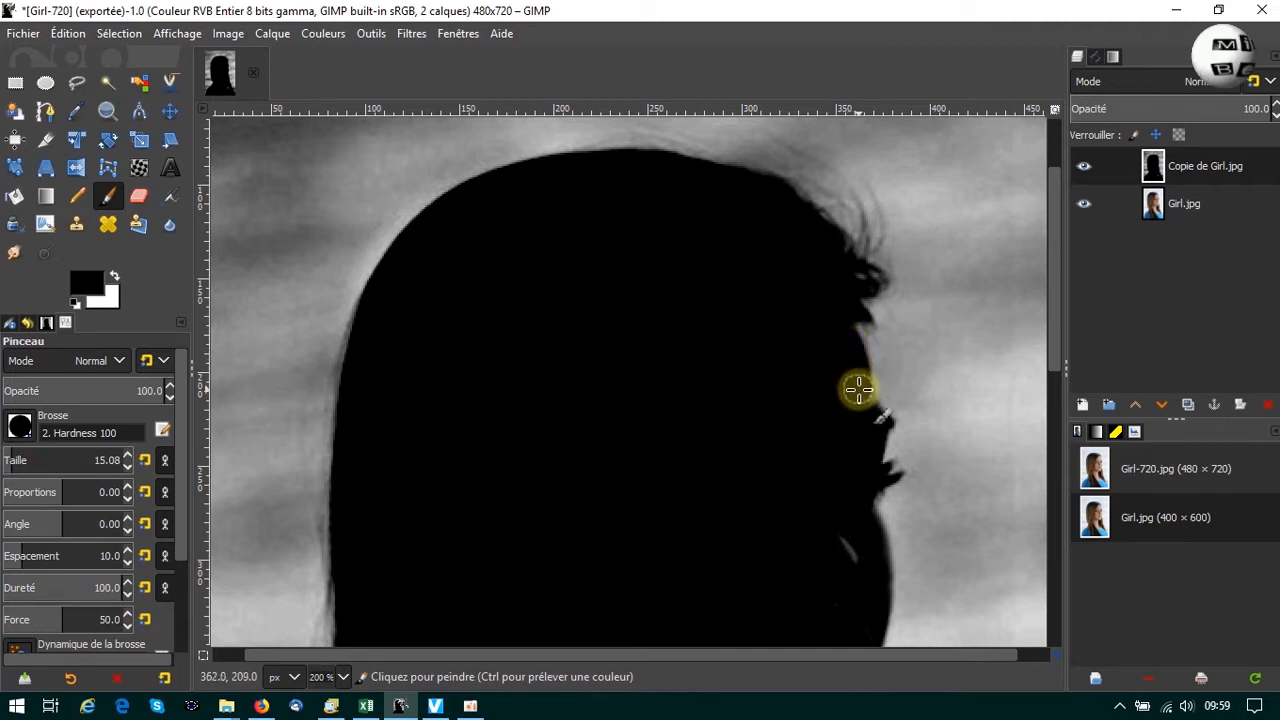
drag(869, 414, 769, 325)
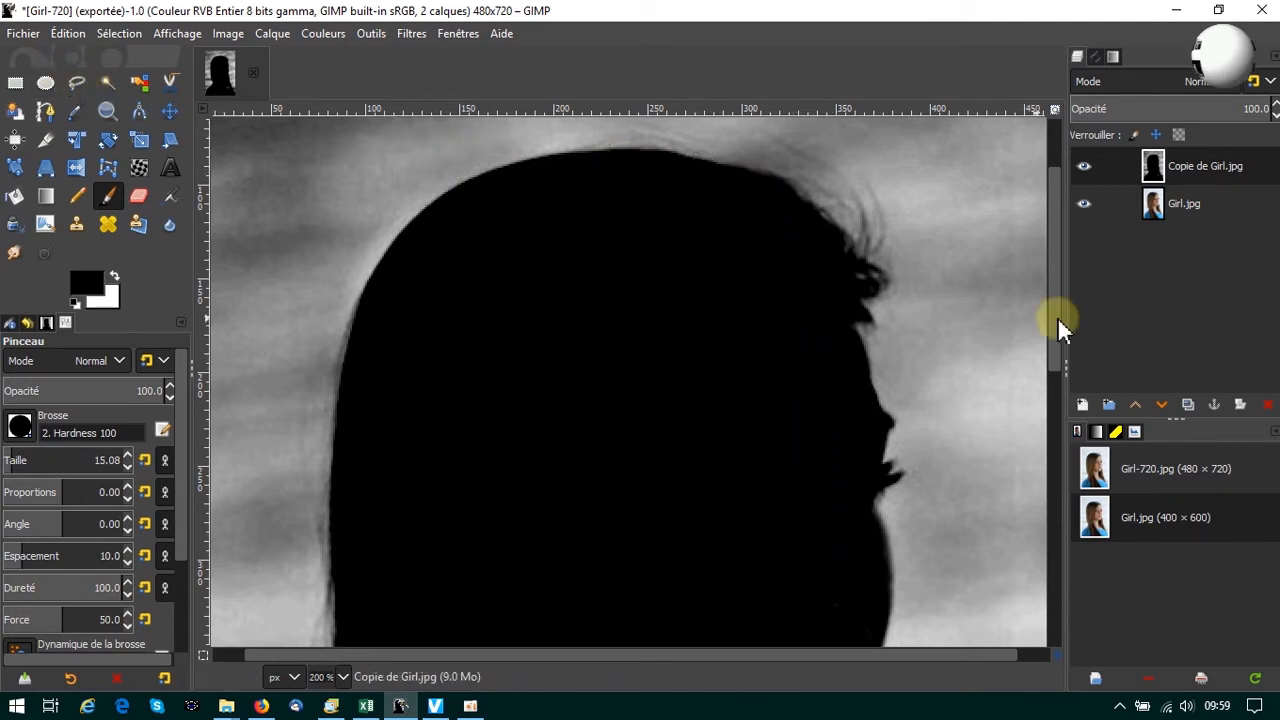
drag(1057, 316, 1062, 462)
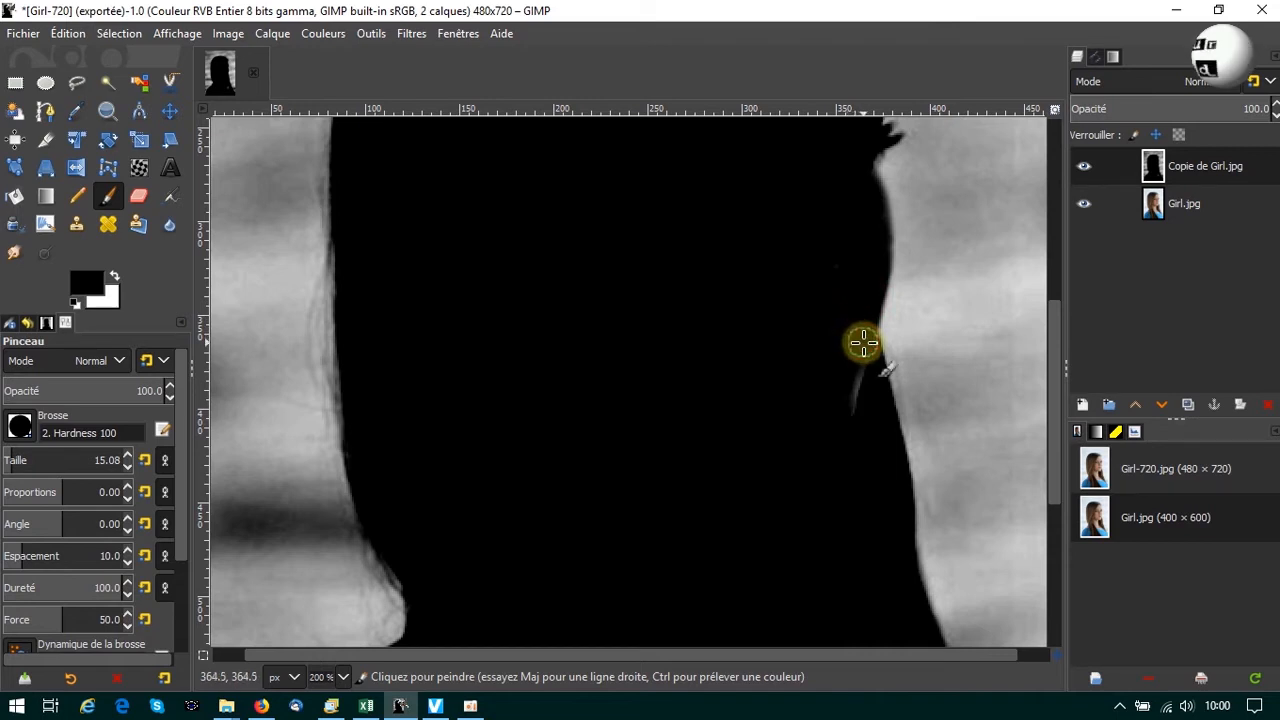
click(860, 343)
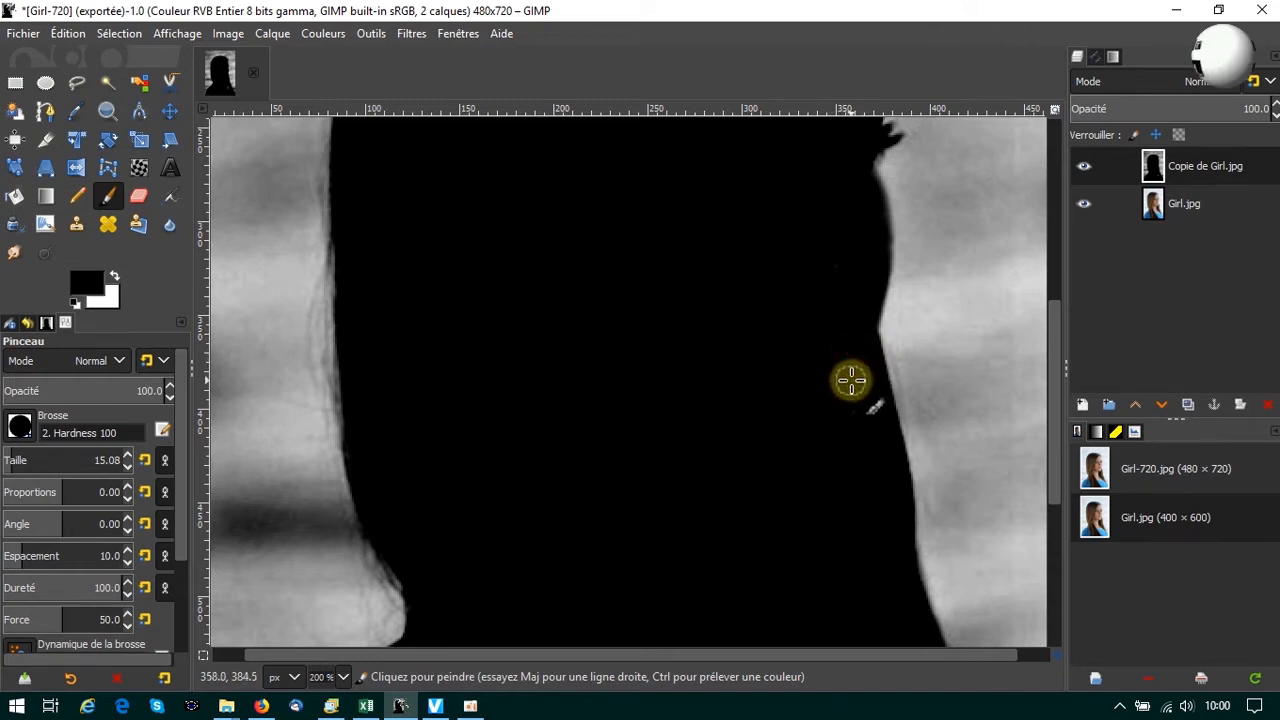
- Enlarge the brush to 118.17 and paint over the remaining grey patch on the chest in black
scroll(645, 296, down, 5)
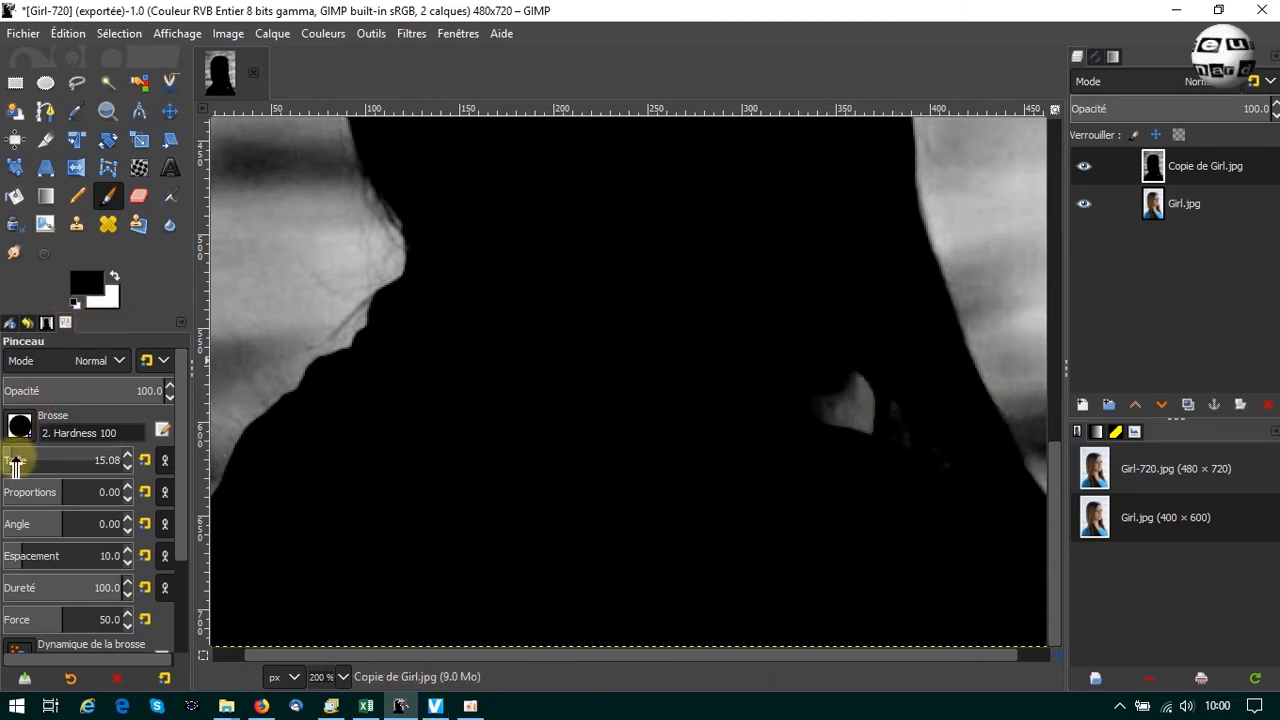
drag(11, 462, 37, 458)
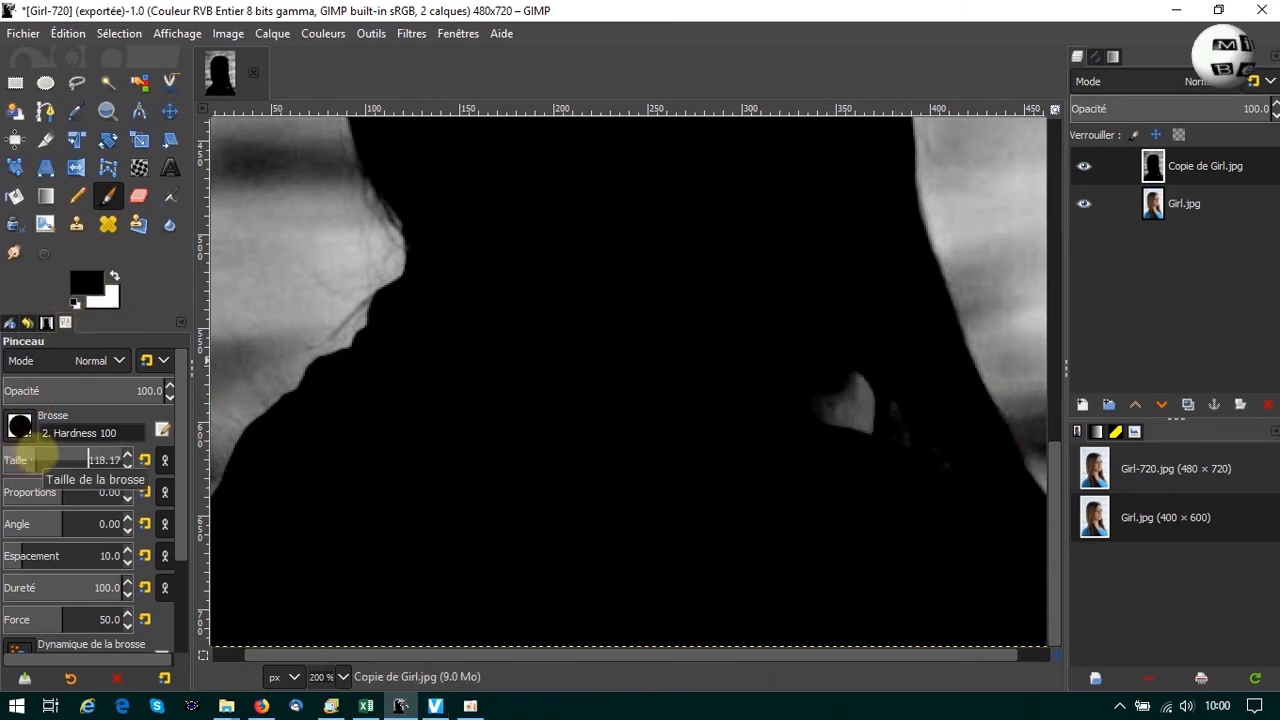
click(805, 437)
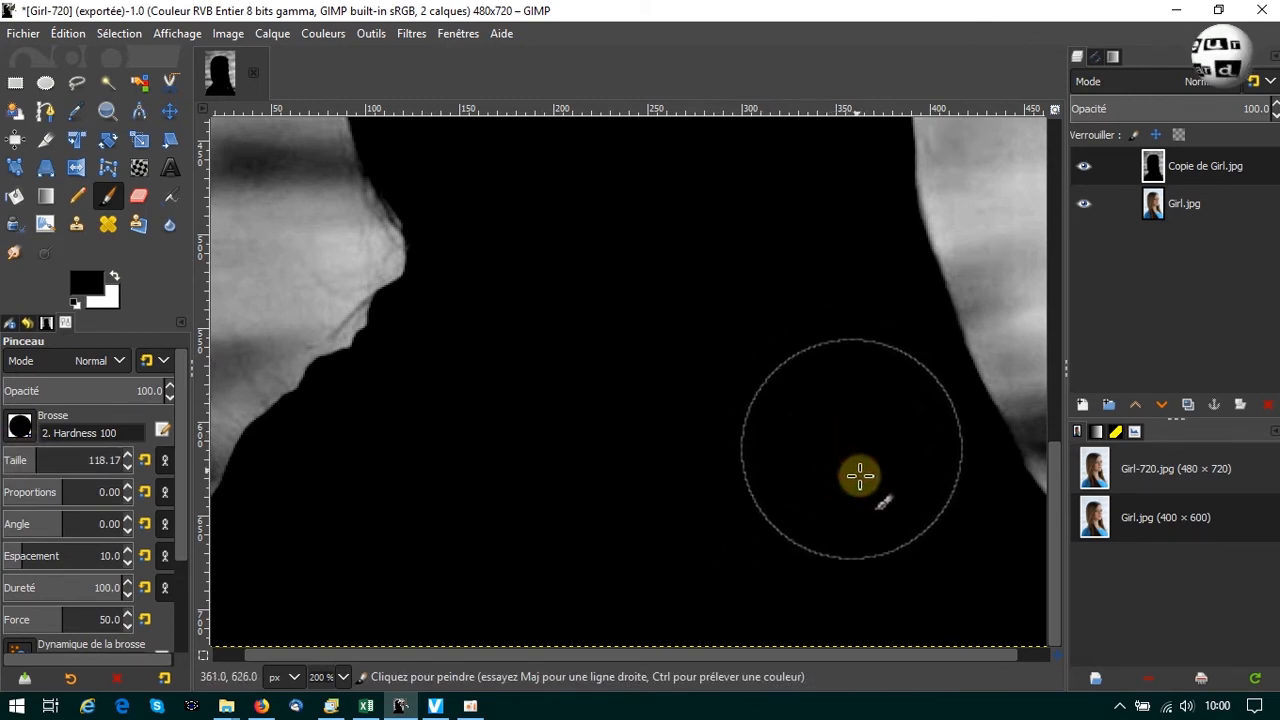
click(689, 331)
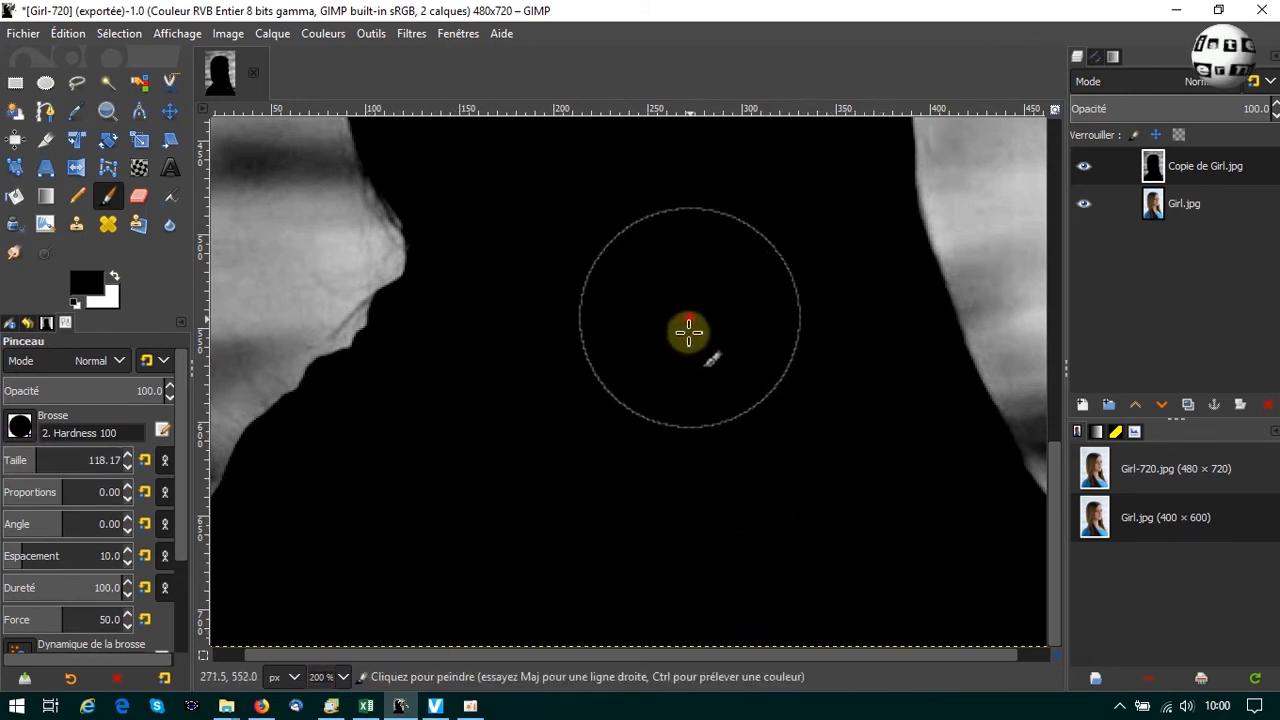
- Select the black silhouette with the Fuzzy Select tool at threshold 15 and invert the selection to target the background
click(343, 679)
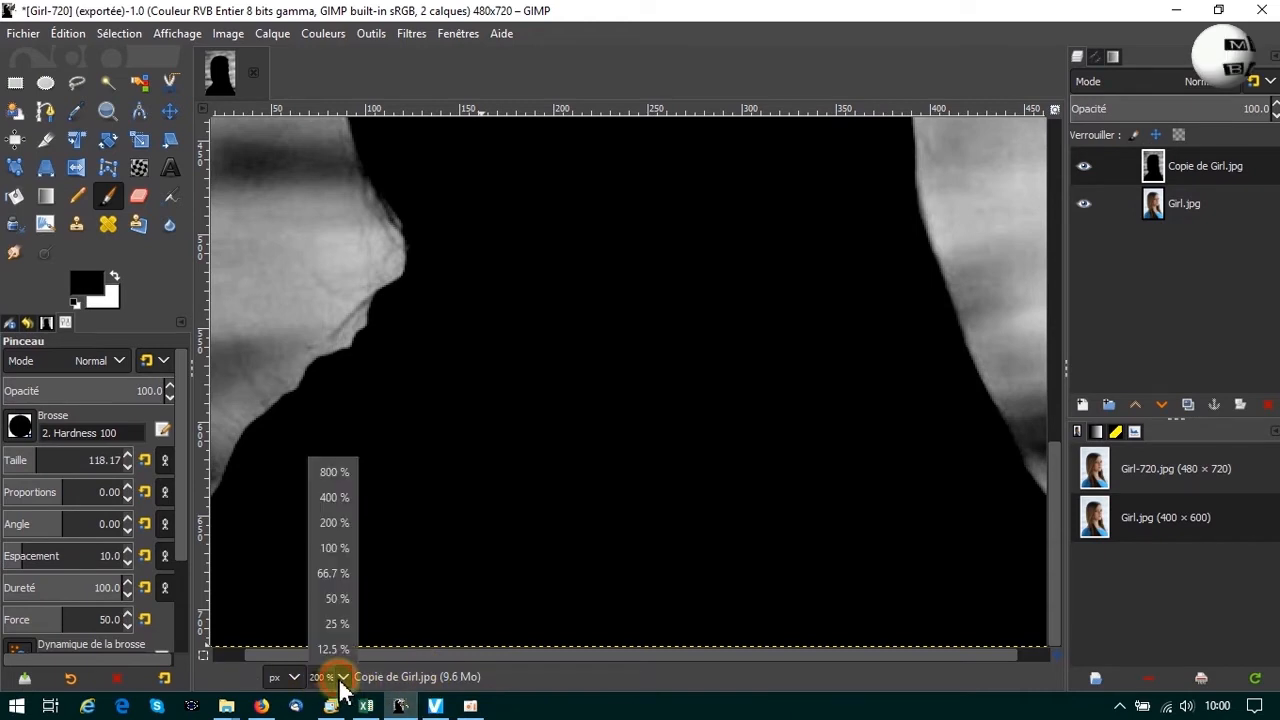
click(330, 572)
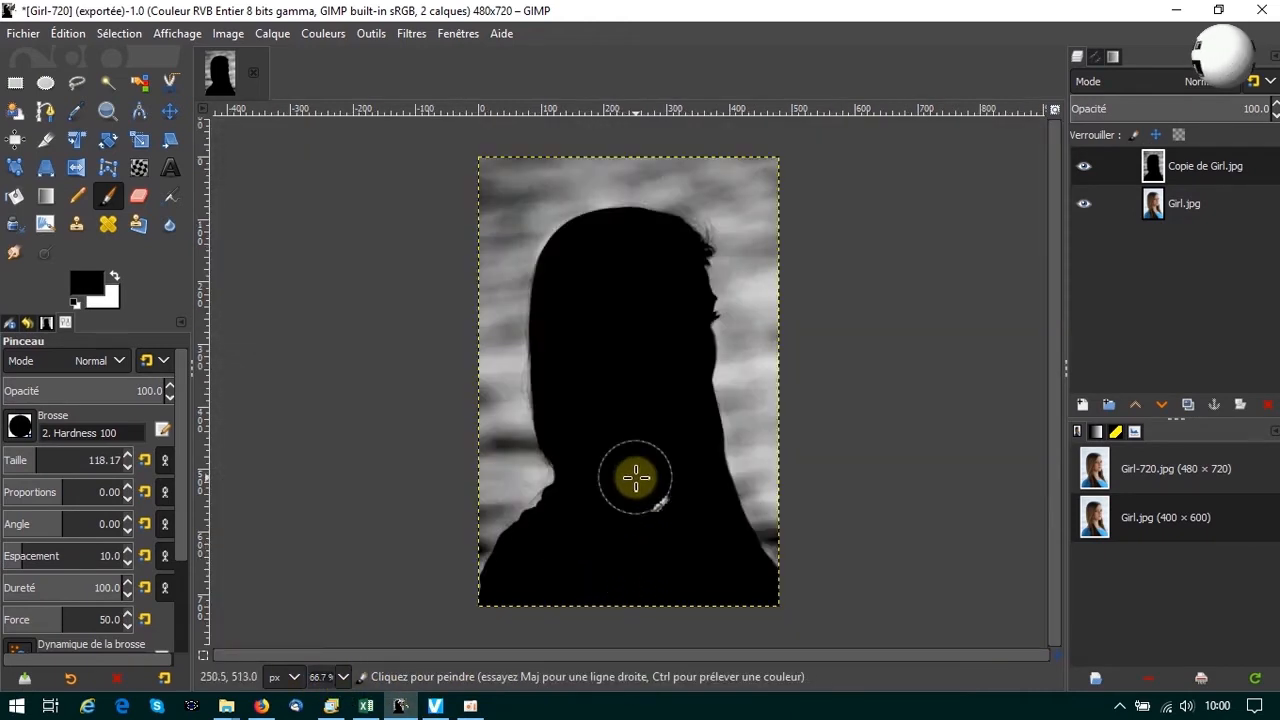
mouse_move(636, 478)
mouse_down()
mouse_move(649, 312)
mouse_move(625, 570)
mouse_move(634, 551)
mouse_move(618, 588)
mouse_move(635, 501)
mouse_up()
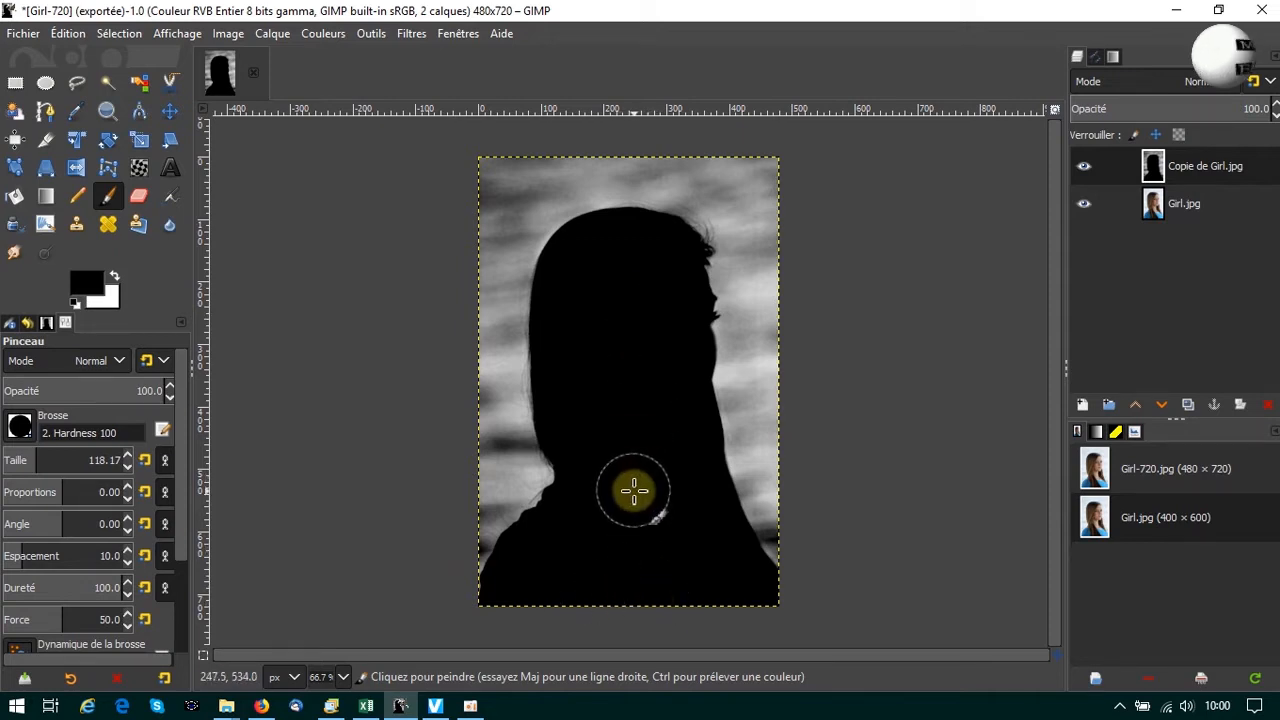
click(107, 84)
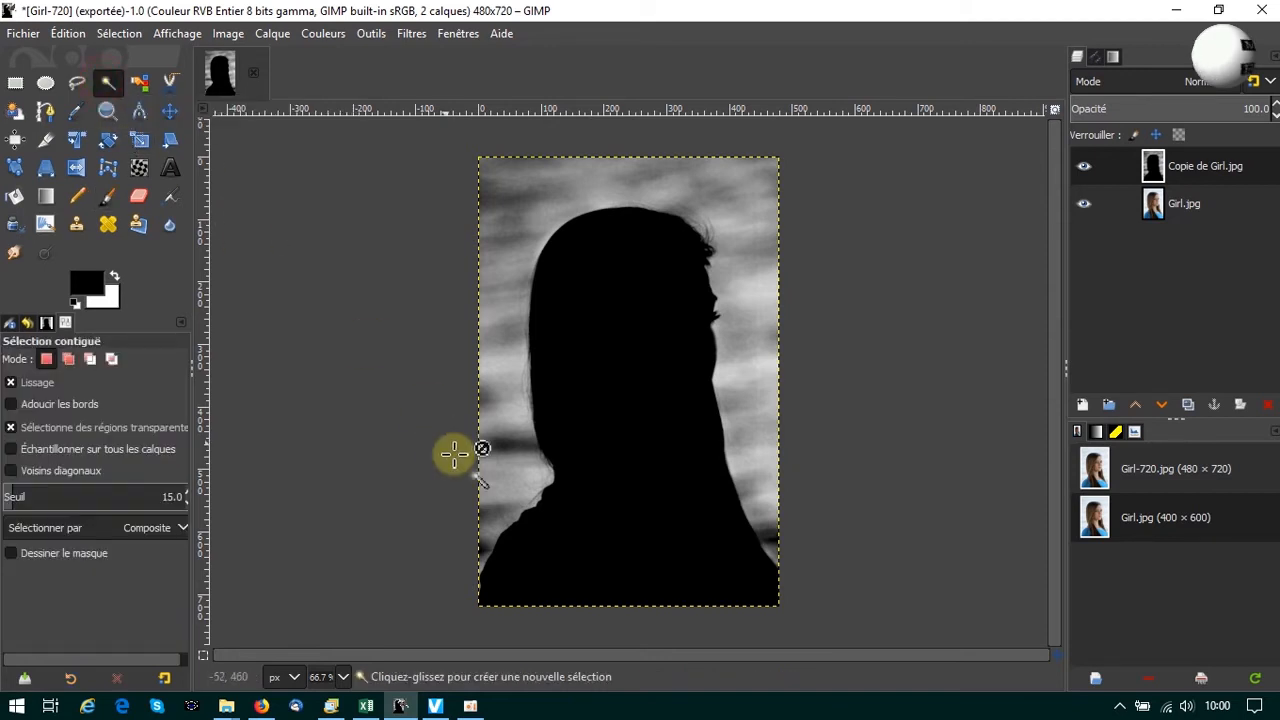
click(620, 336)
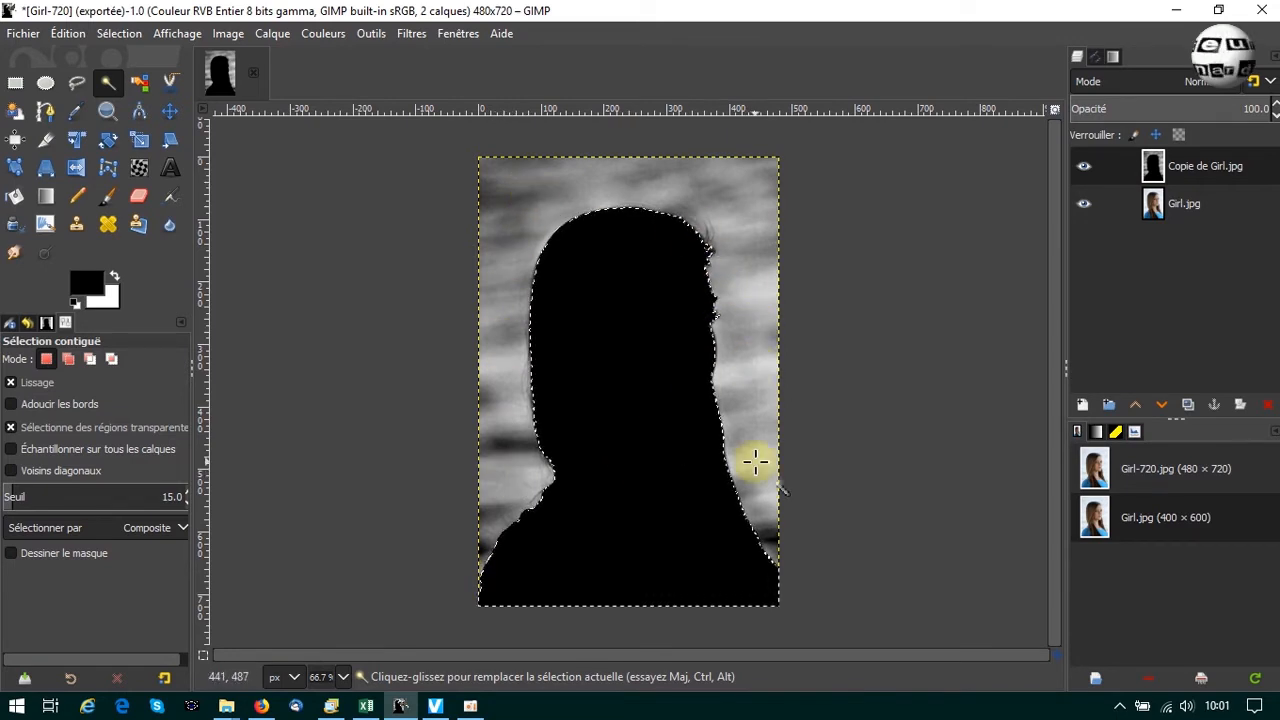
click(124, 34)
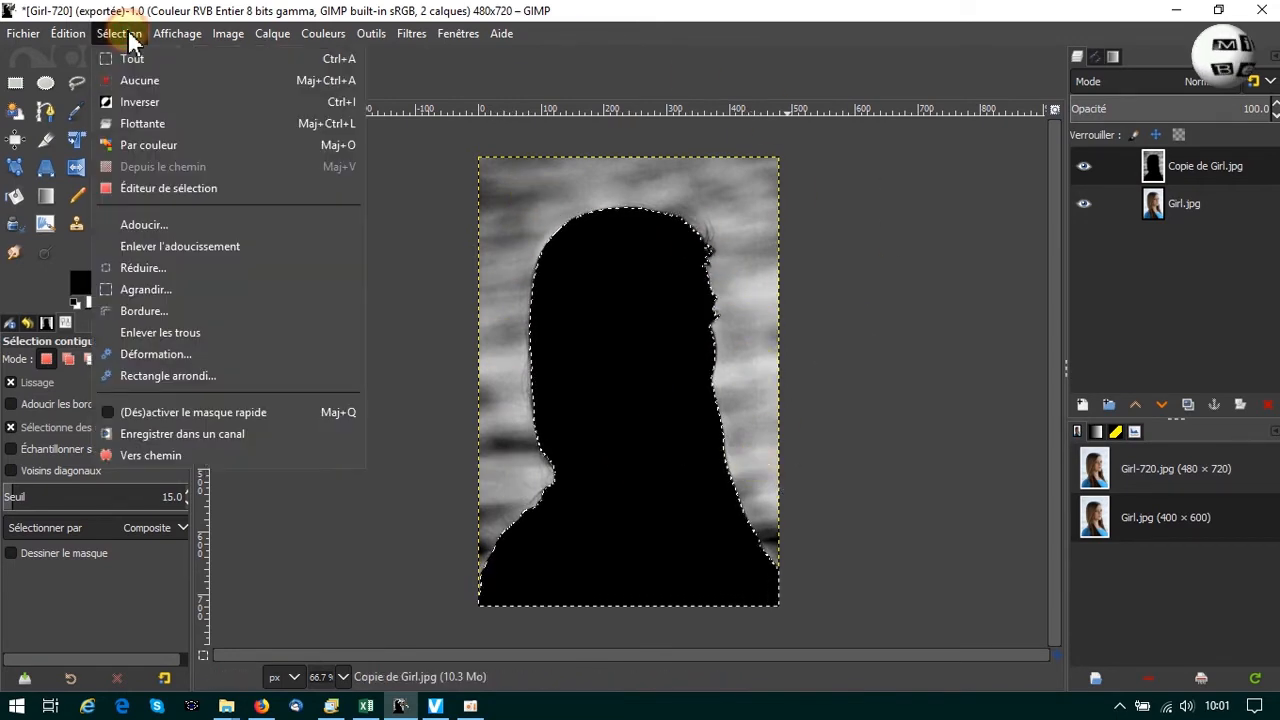
click(130, 102)
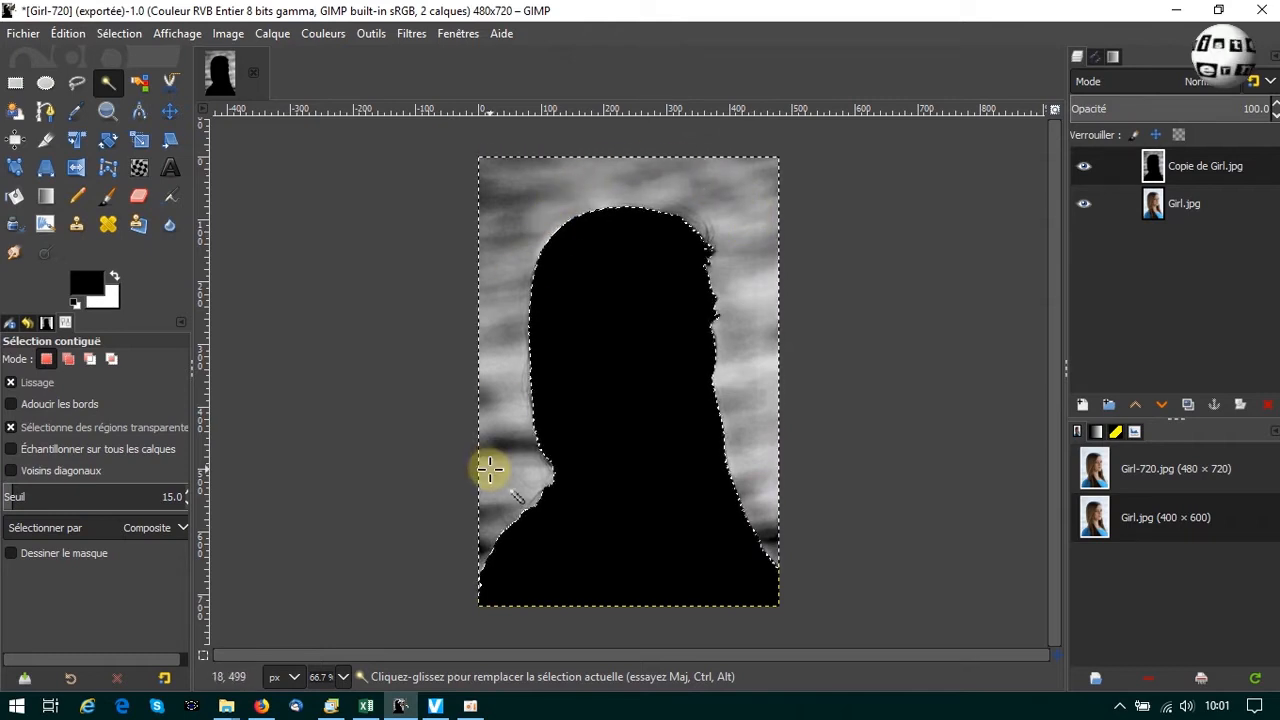
- Fill the selected background with the white background colour and deselect everything
click(68, 33)
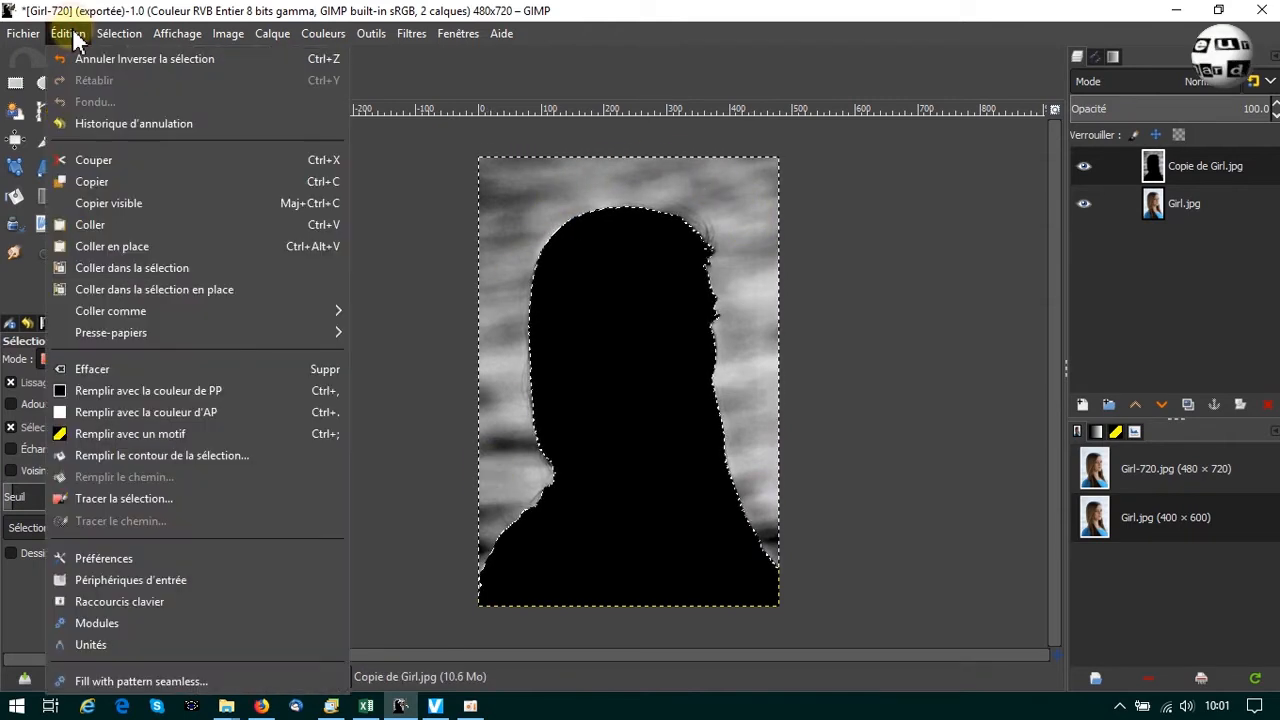
click(120, 413)
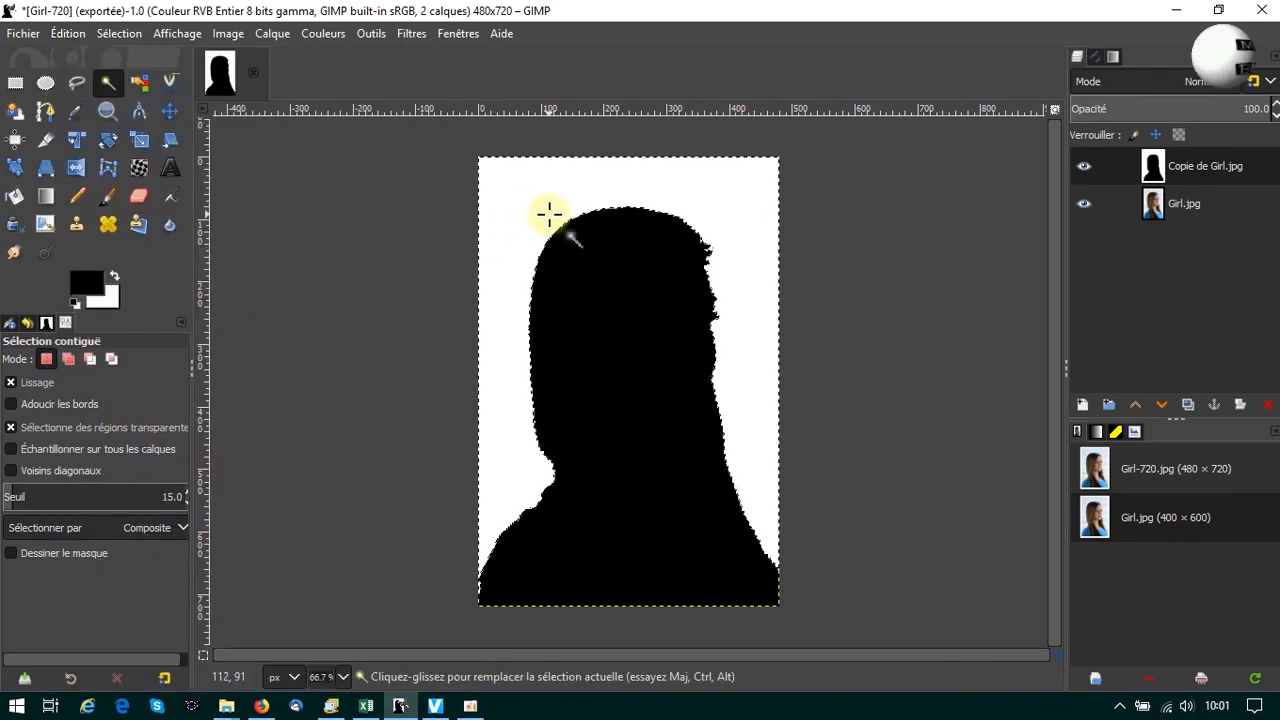
click(108, 33)
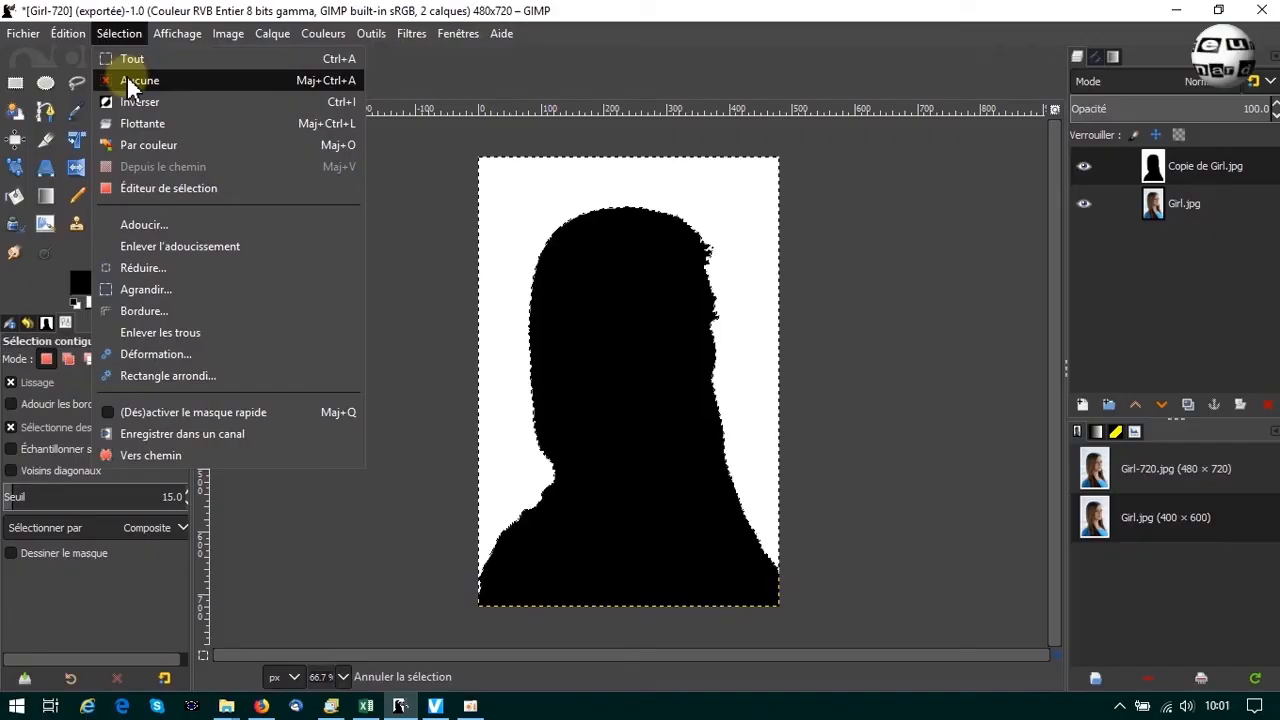
click(128, 82)
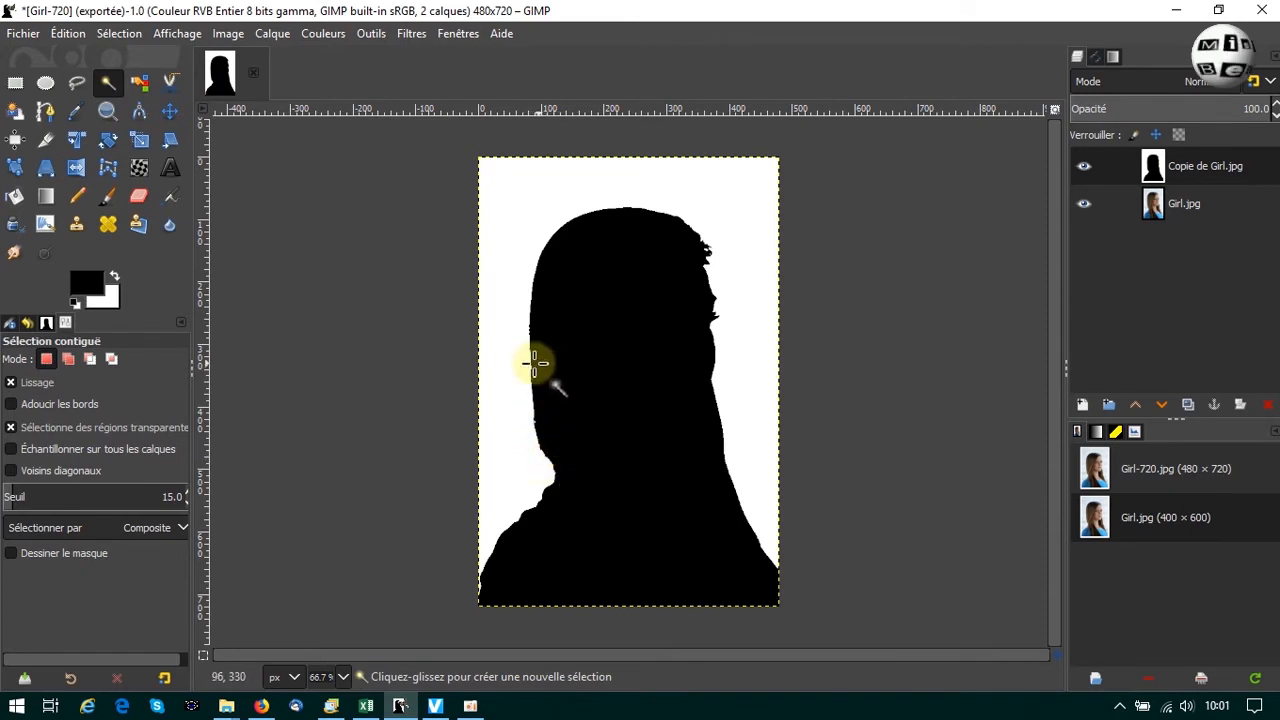
- Smooth the jagged edges of the silhouette with the Hardness 100 Paintbrush at size 18.17, using black and white
click(340, 677)
click(334, 522)
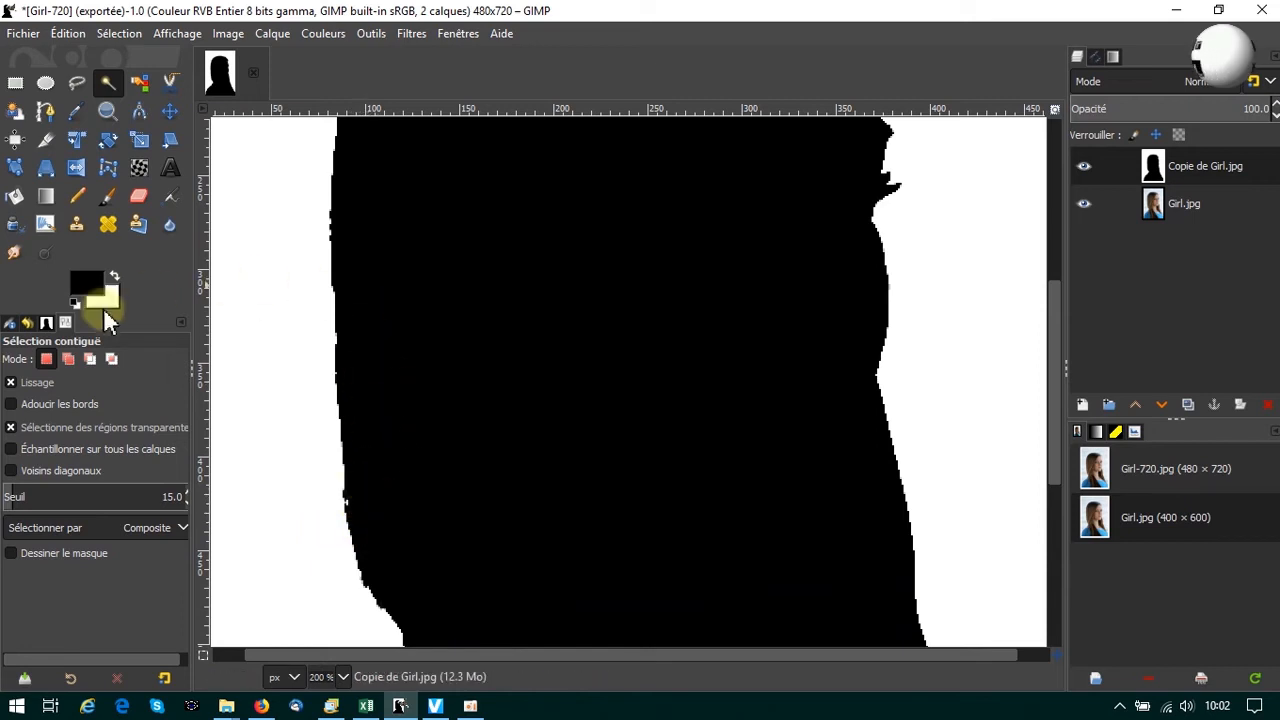
click(110, 199)
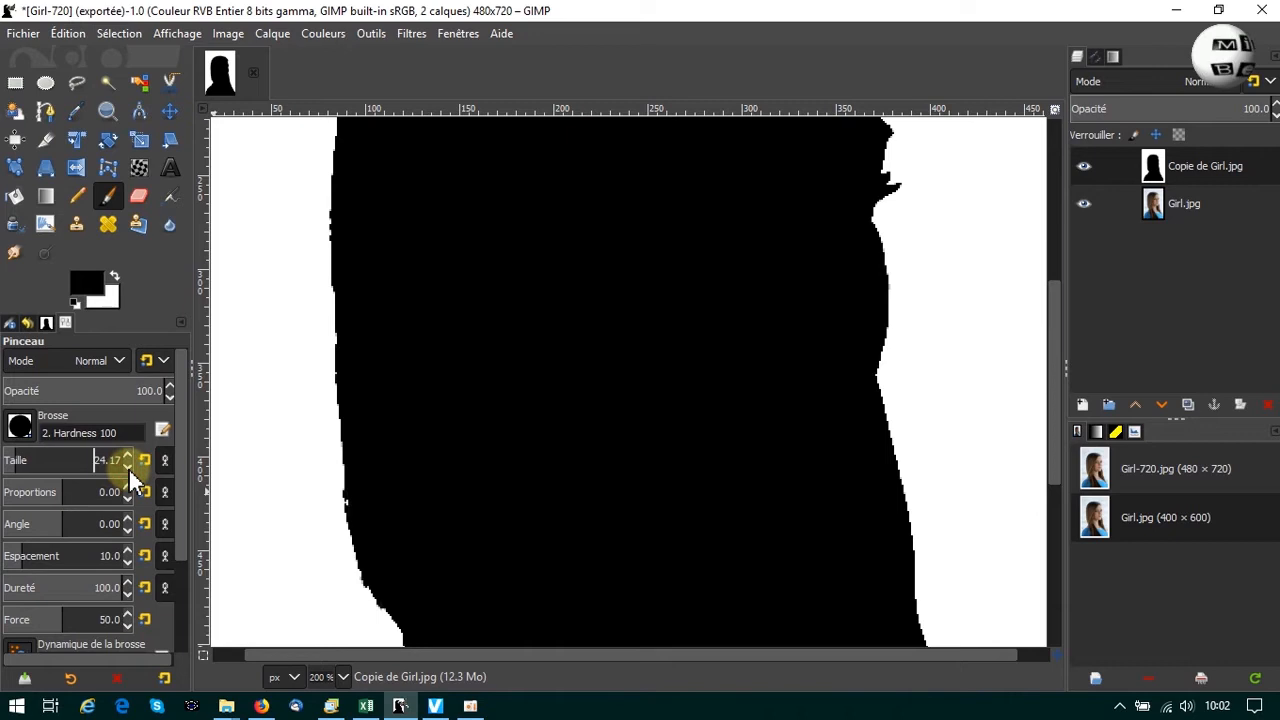
click(127, 467)
click(127, 467)
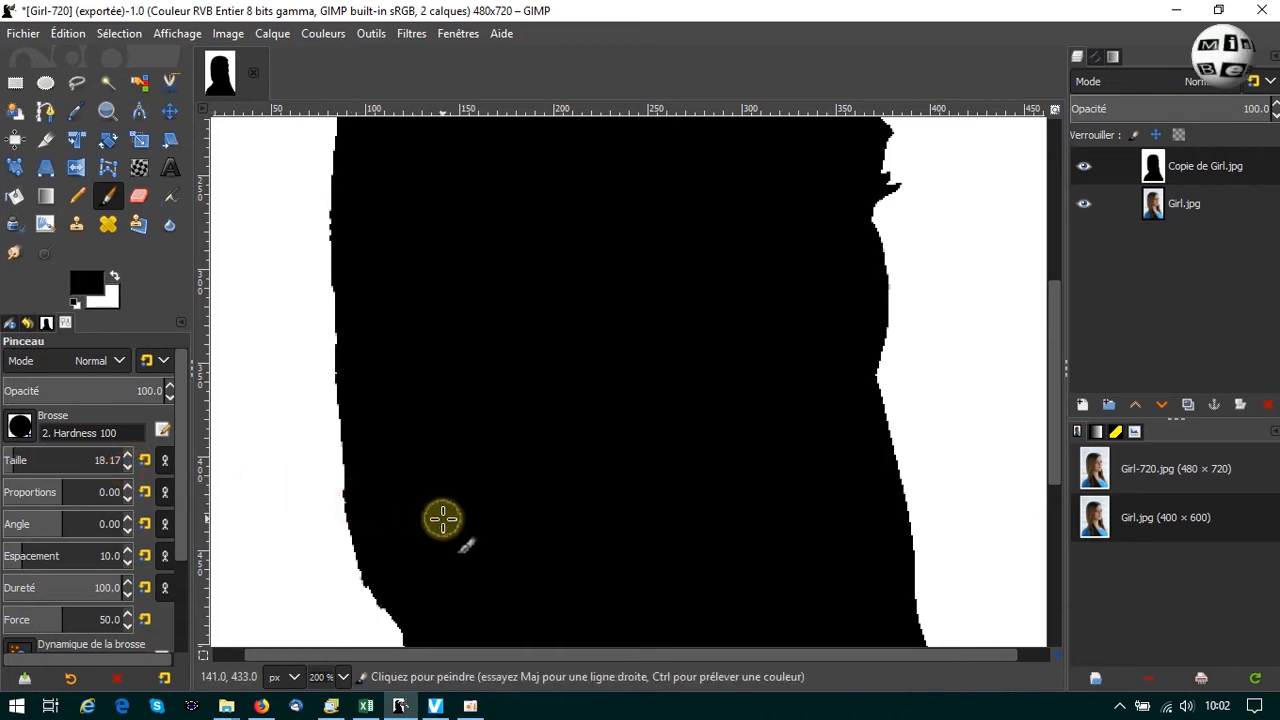
drag(1056, 446, 1052, 557)
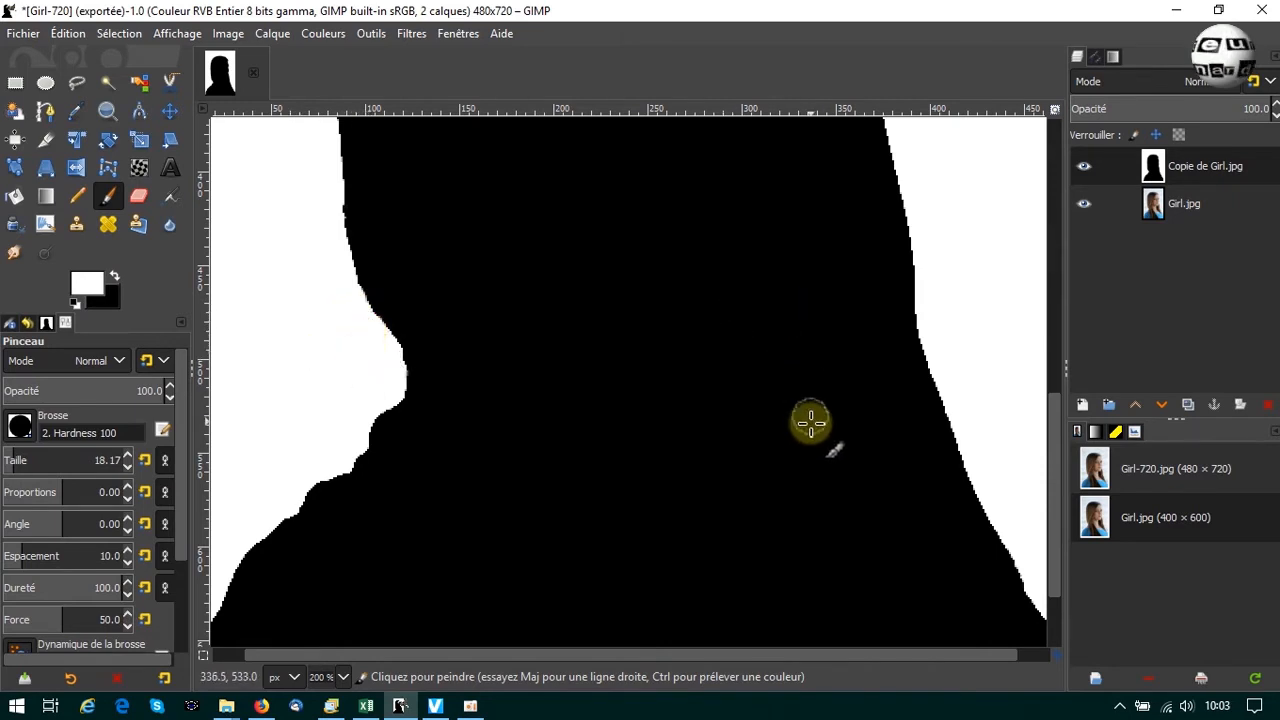
- Hide the silhouette copy and examine the hair, face and shoulder contours of the original portrait
mouse_move(1063, 578)
mouse_down()
mouse_move(1093, 239)
mouse_move(1077, 354)
mouse_up()
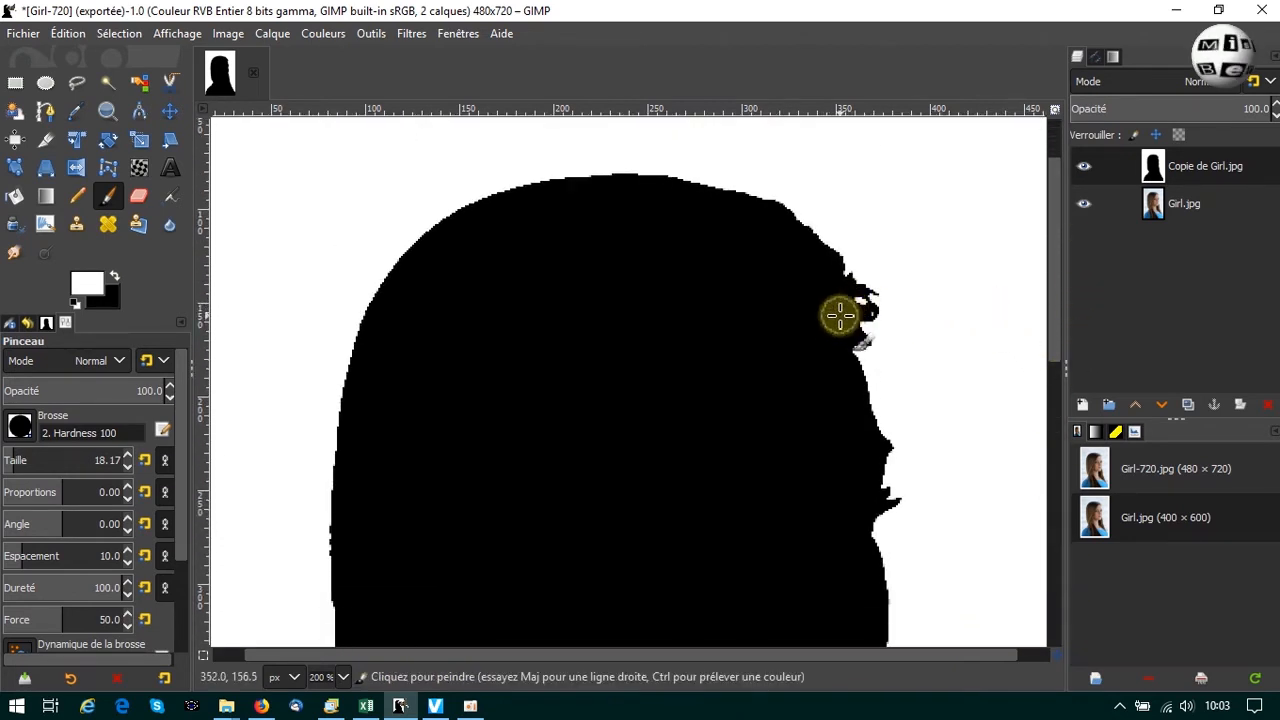
click(1084, 166)
mouse_move(1056, 226)
mouse_down()
mouse_move(1057, 400)
mouse_move(1063, 223)
mouse_up()
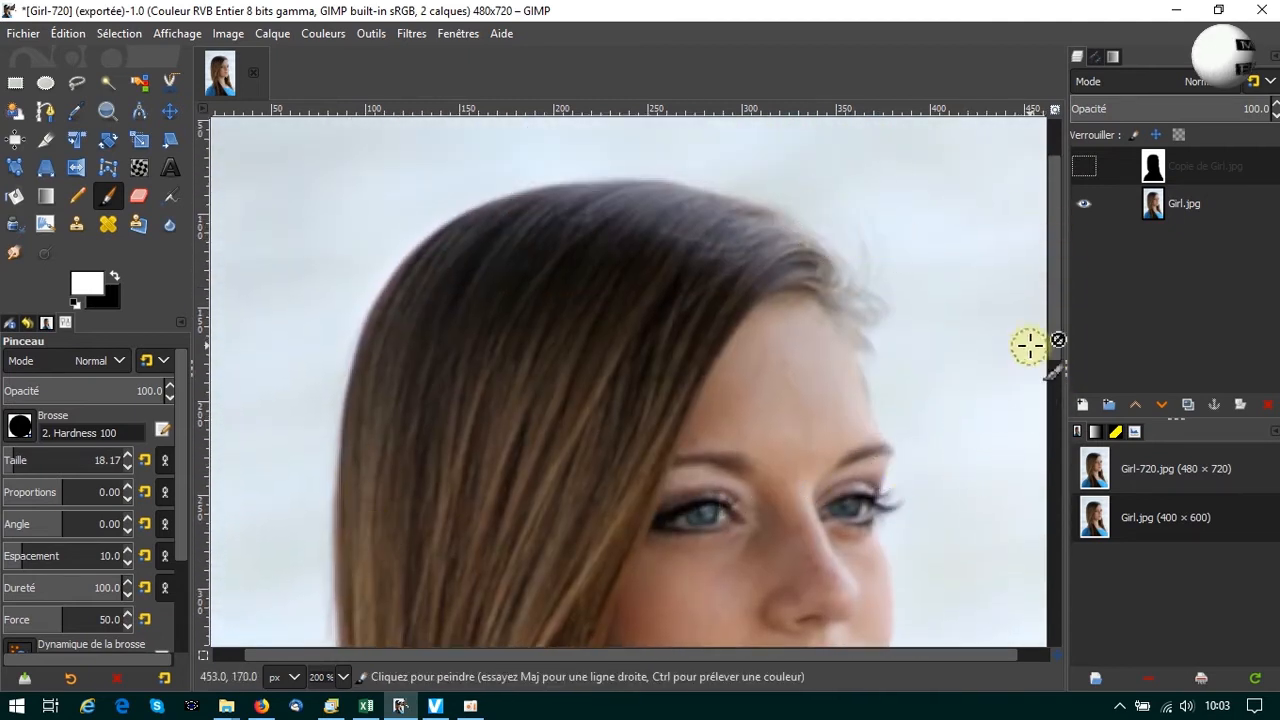
click(340, 678)
click(332, 549)
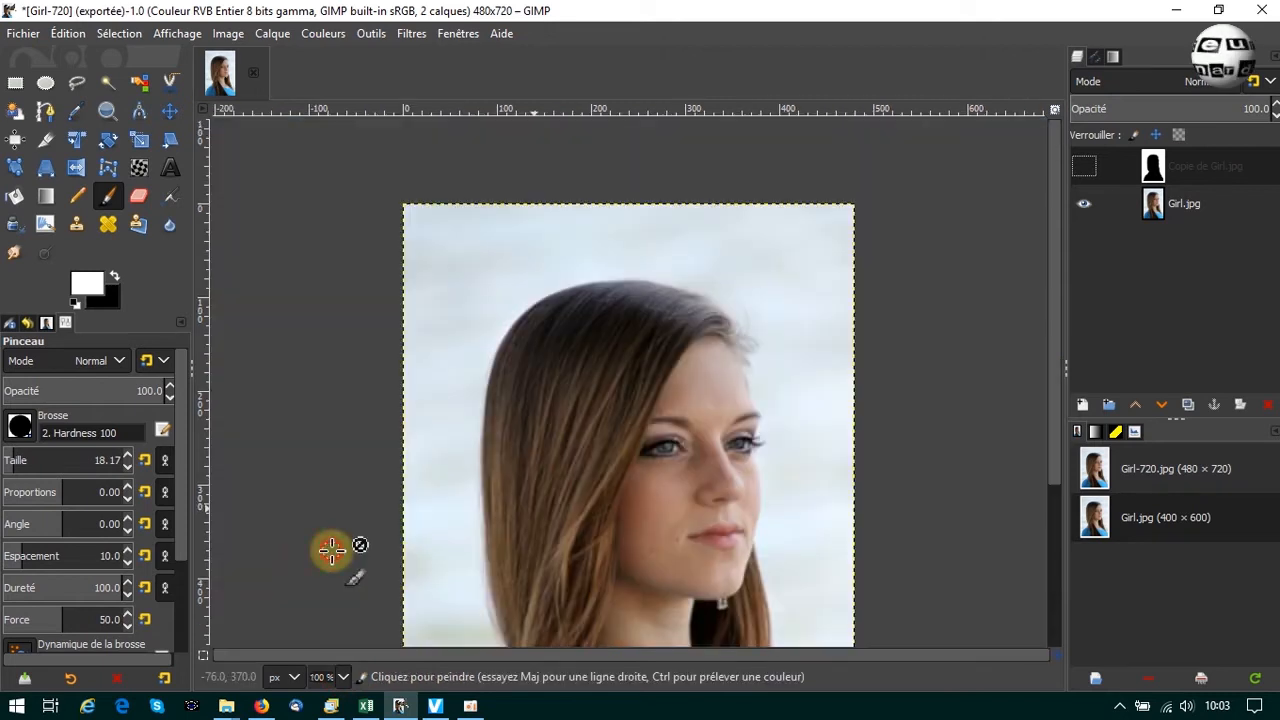
scroll(1057, 490, down, 1)
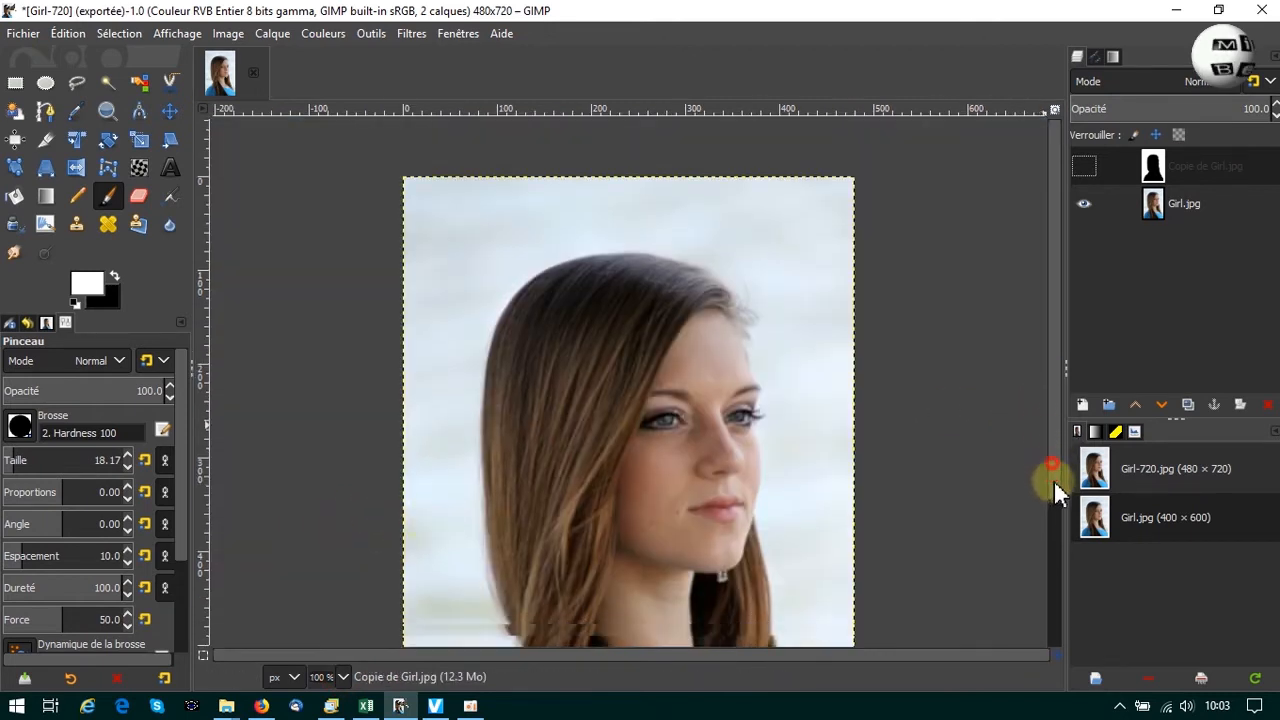
drag(1057, 490, 1020, 535)
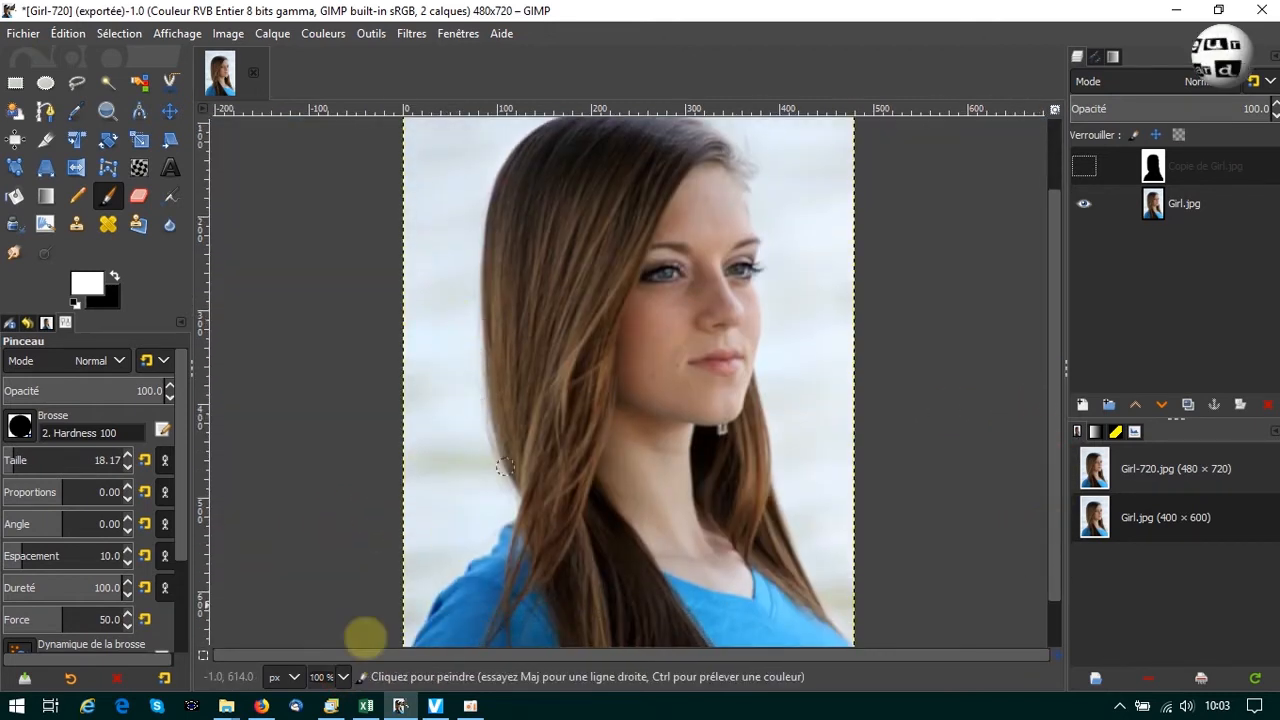
scroll(1057, 475, up, 3)
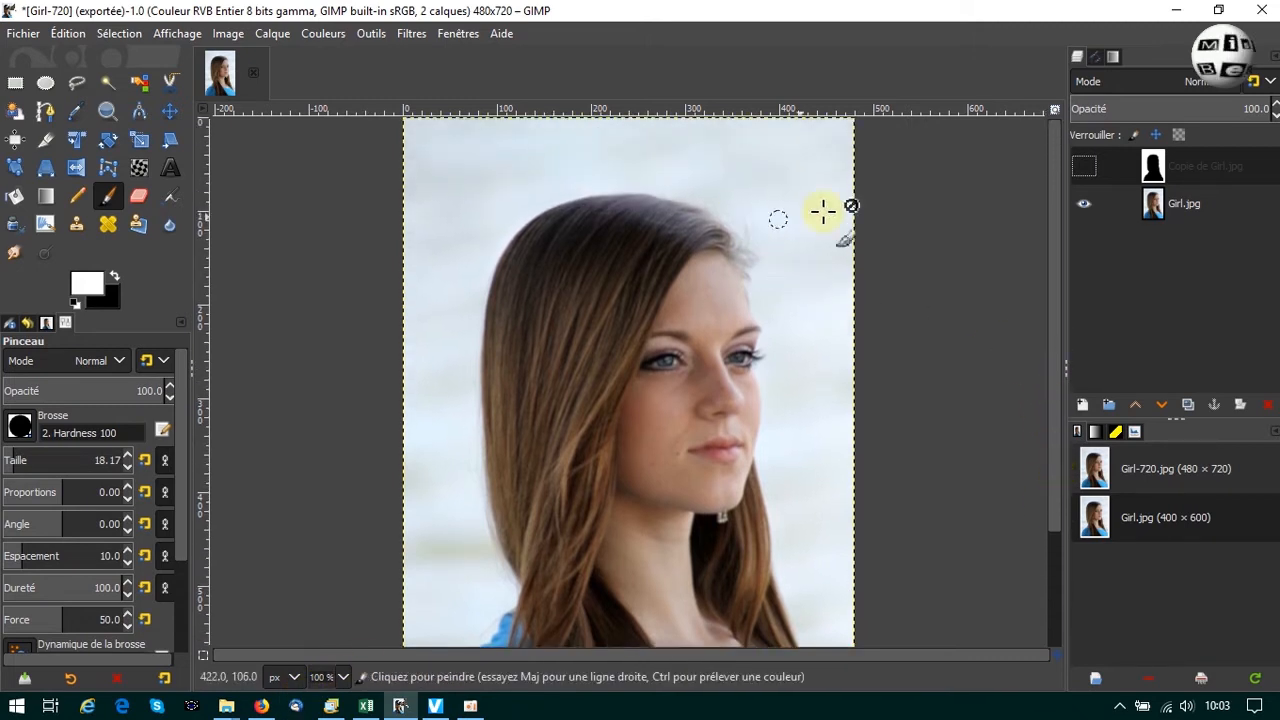
- Toggle the silhouette copy's visibility to compare its outline with the original portrait, leaving the copy shown
click(1084, 166)
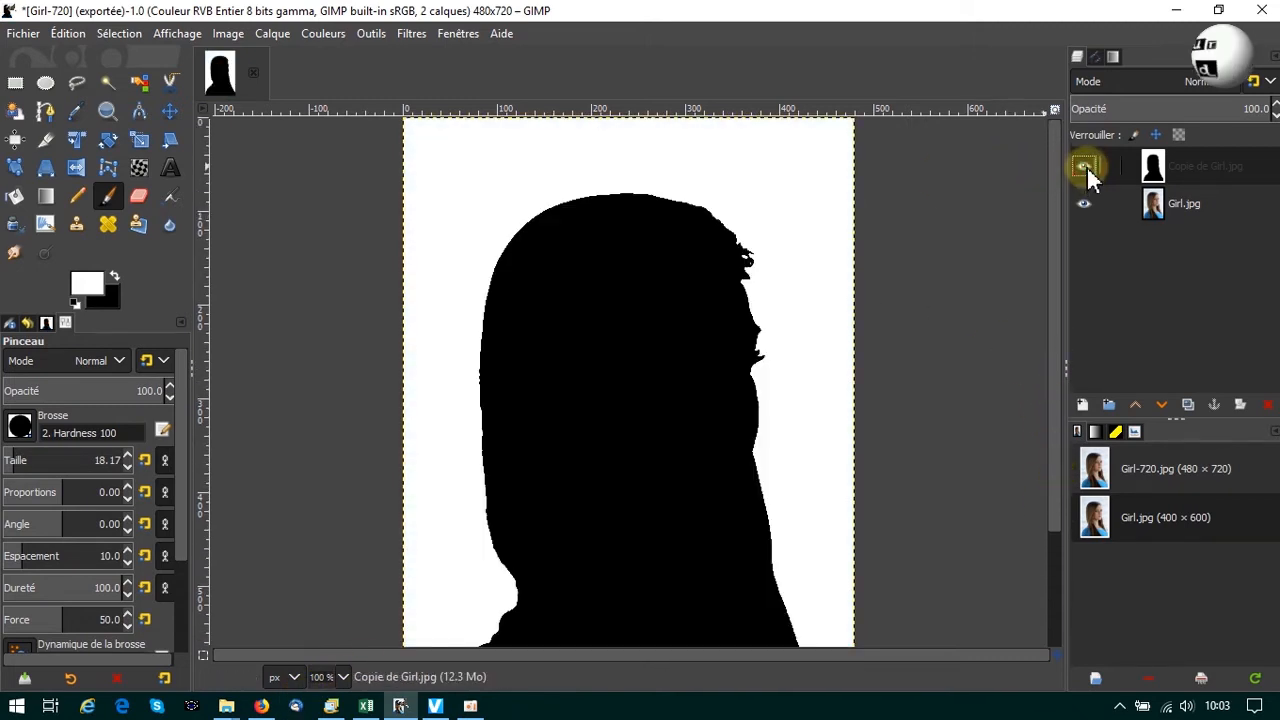
click(1084, 166)
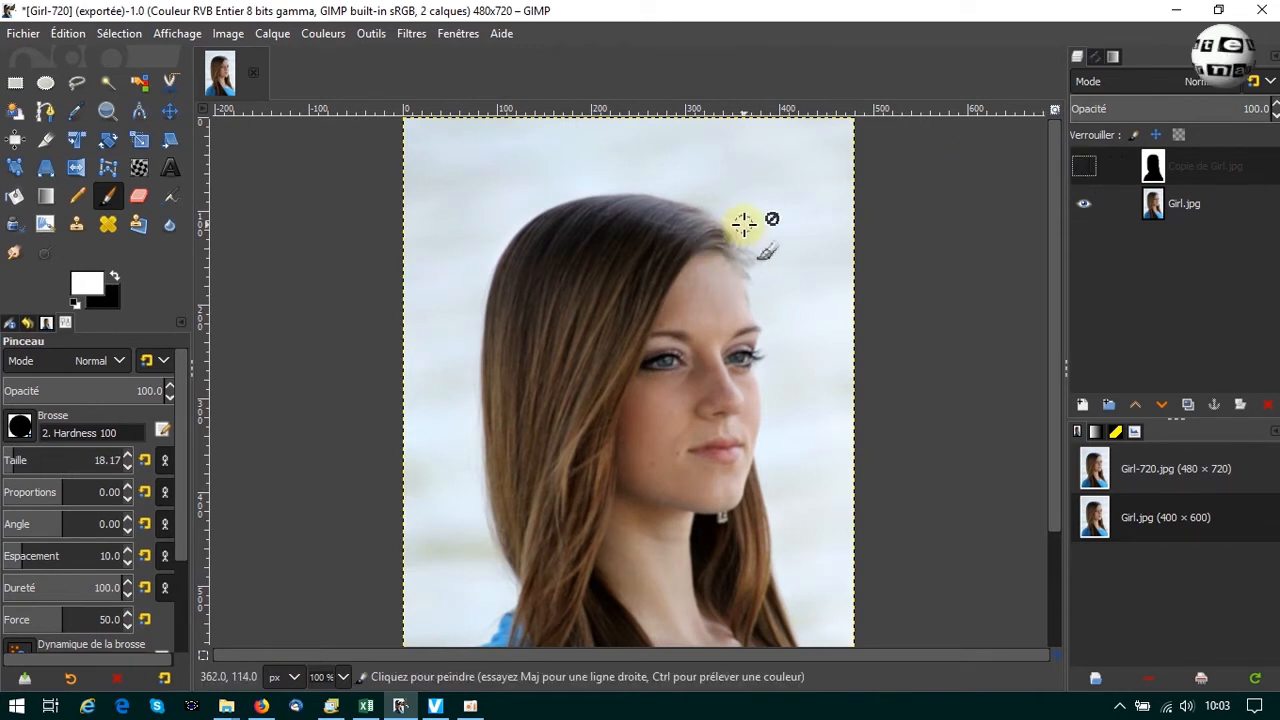
drag(1056, 285, 1050, 392)
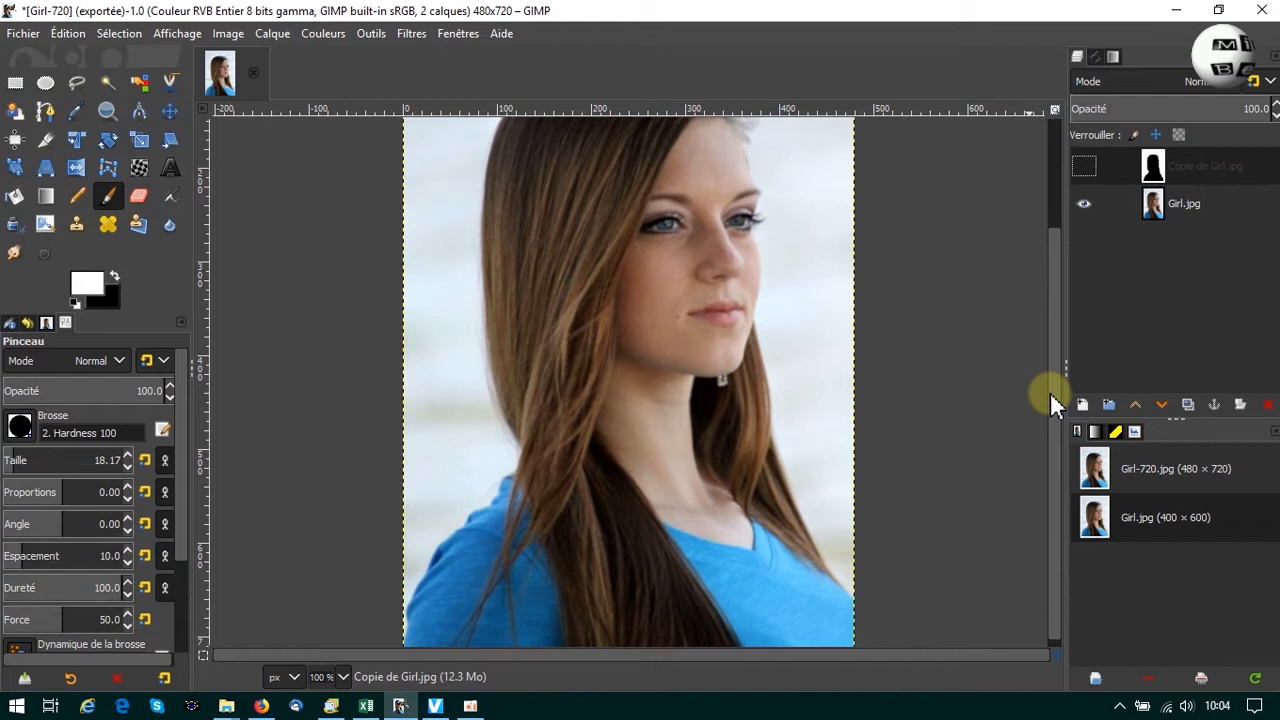
drag(1050, 392, 1028, 308)
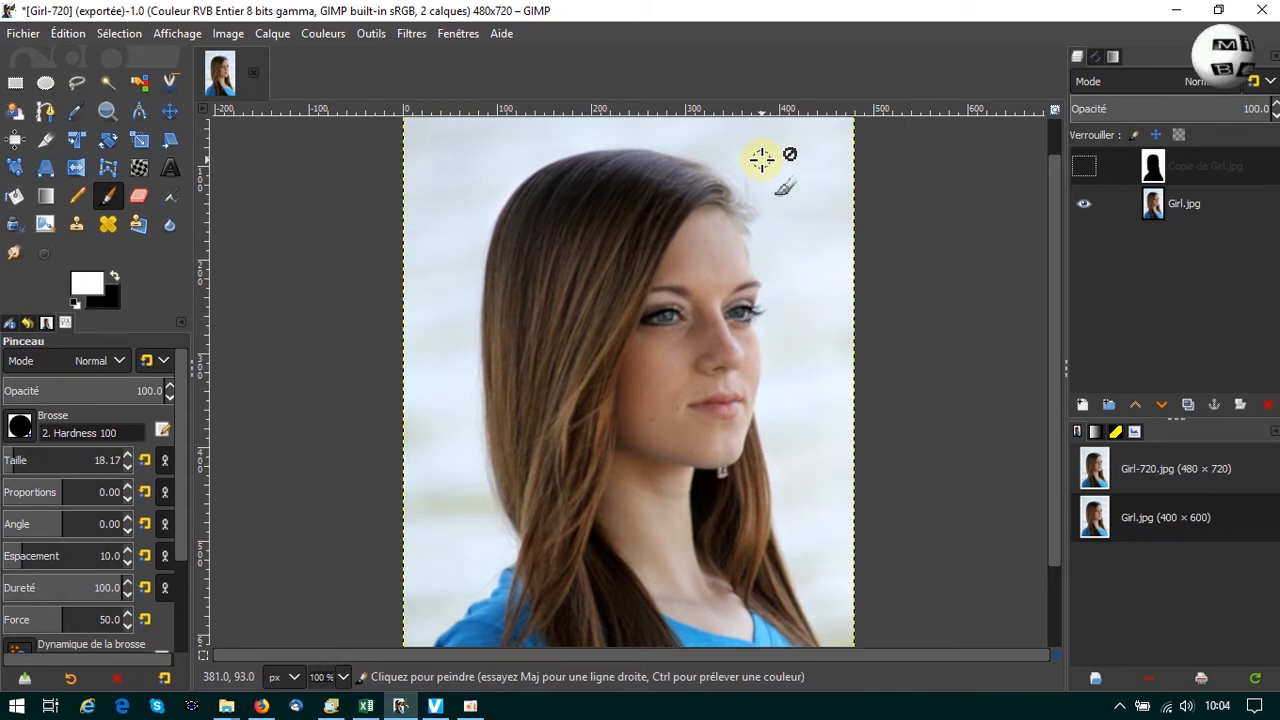
click(1084, 168)
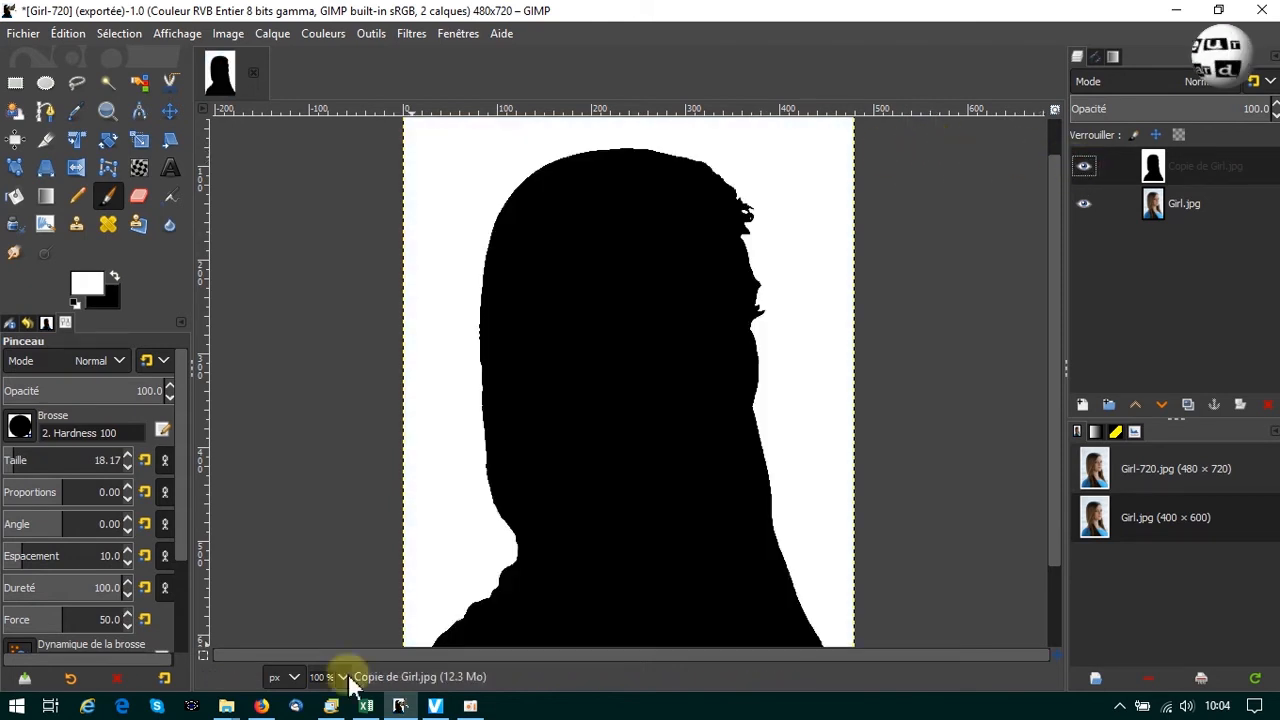
click(343, 677)
click(329, 572)
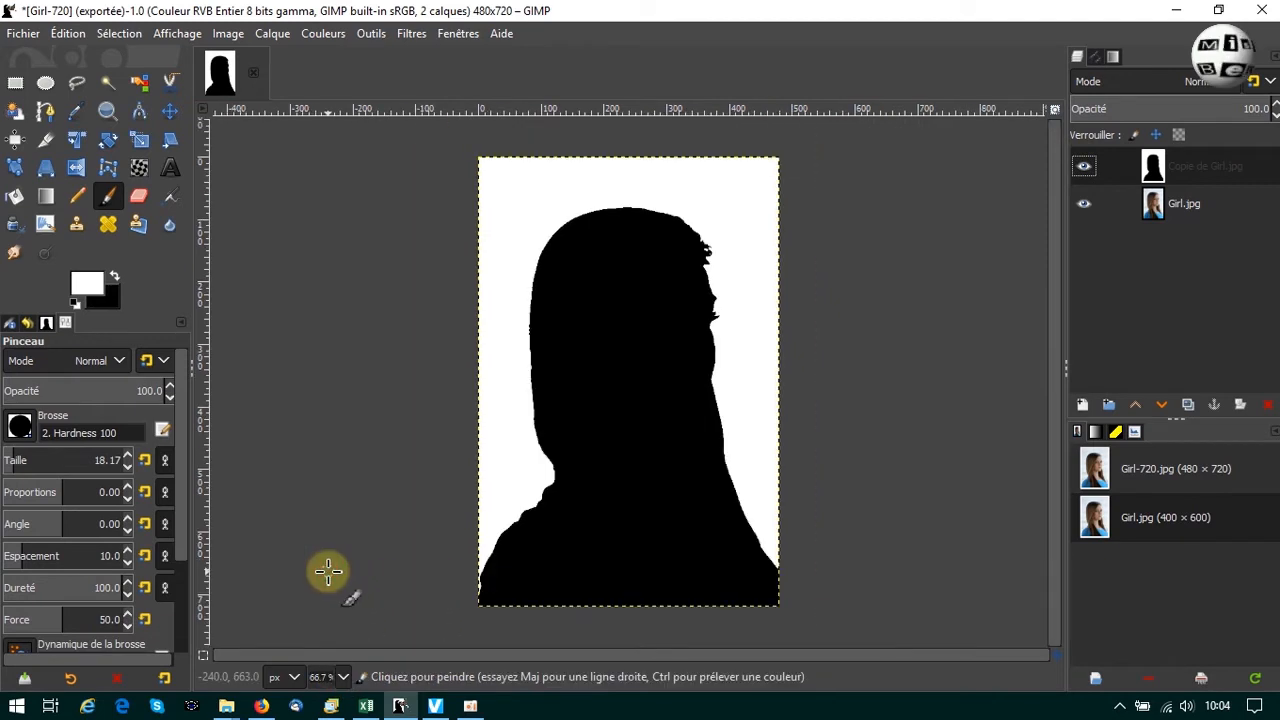
click(1084, 166)
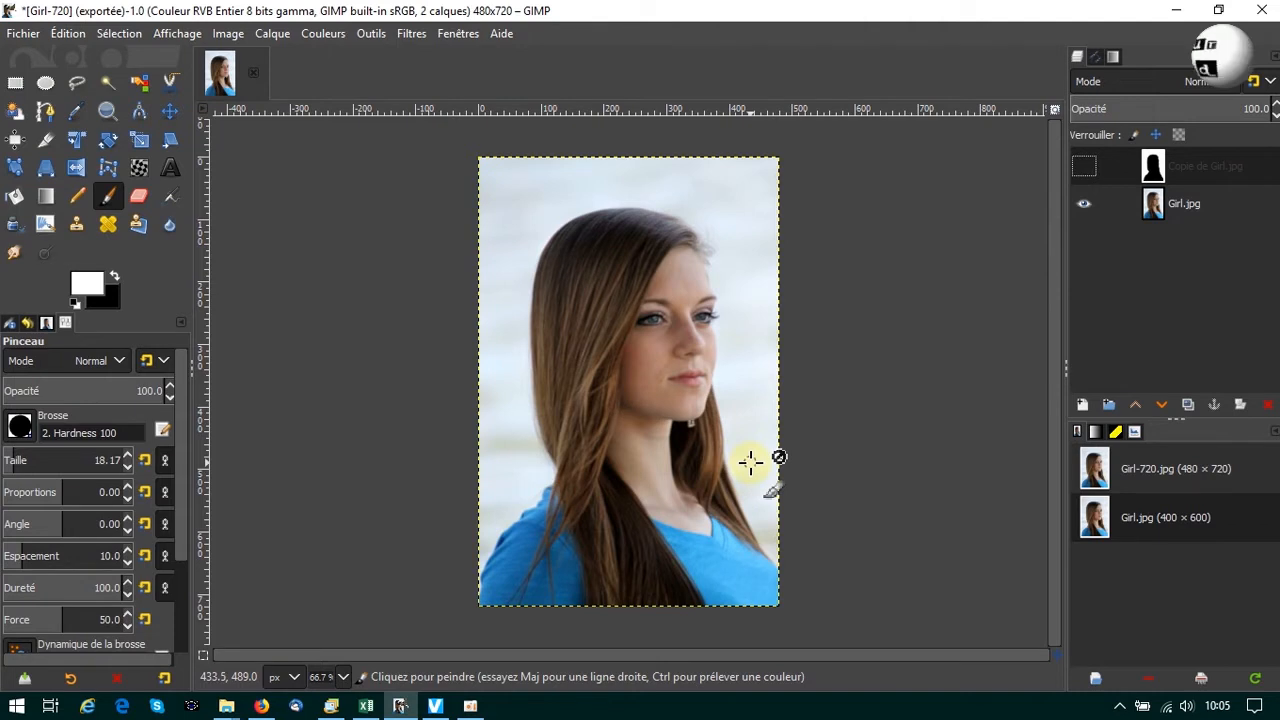
click(1084, 166)
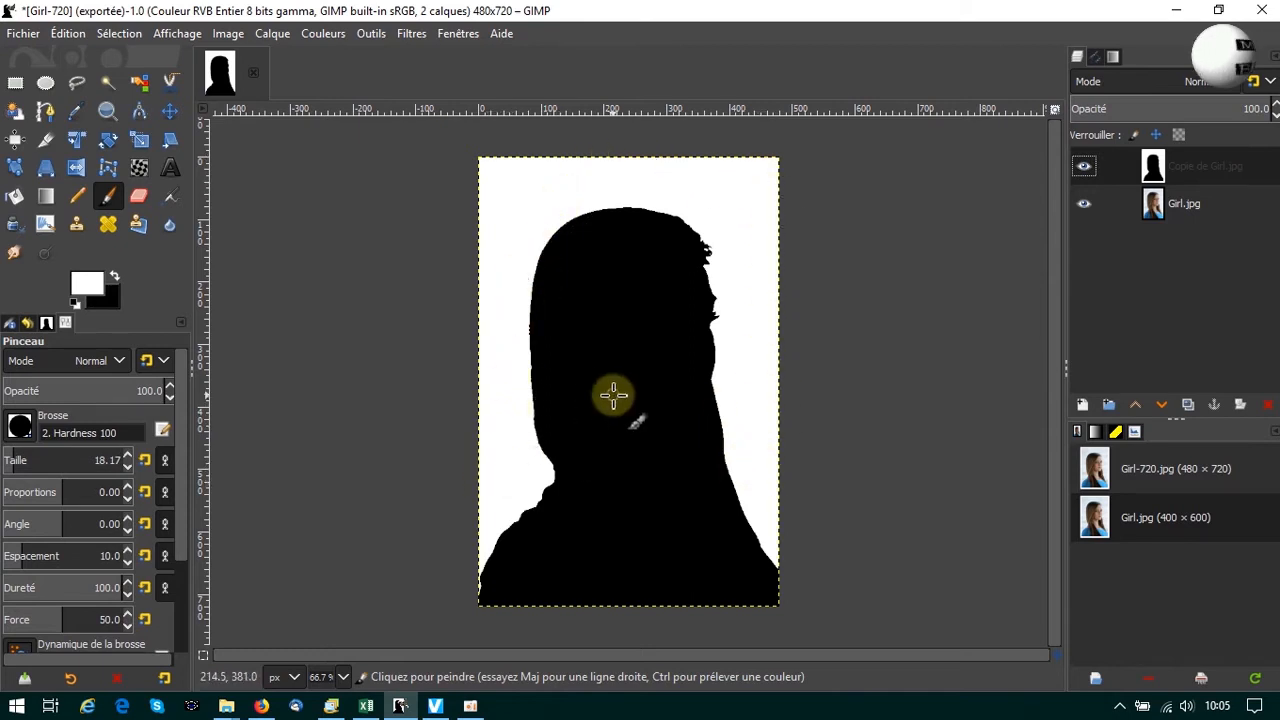
- Invert the colours of the silhouette copy and copy that layer to the clipboard
click(334, 33)
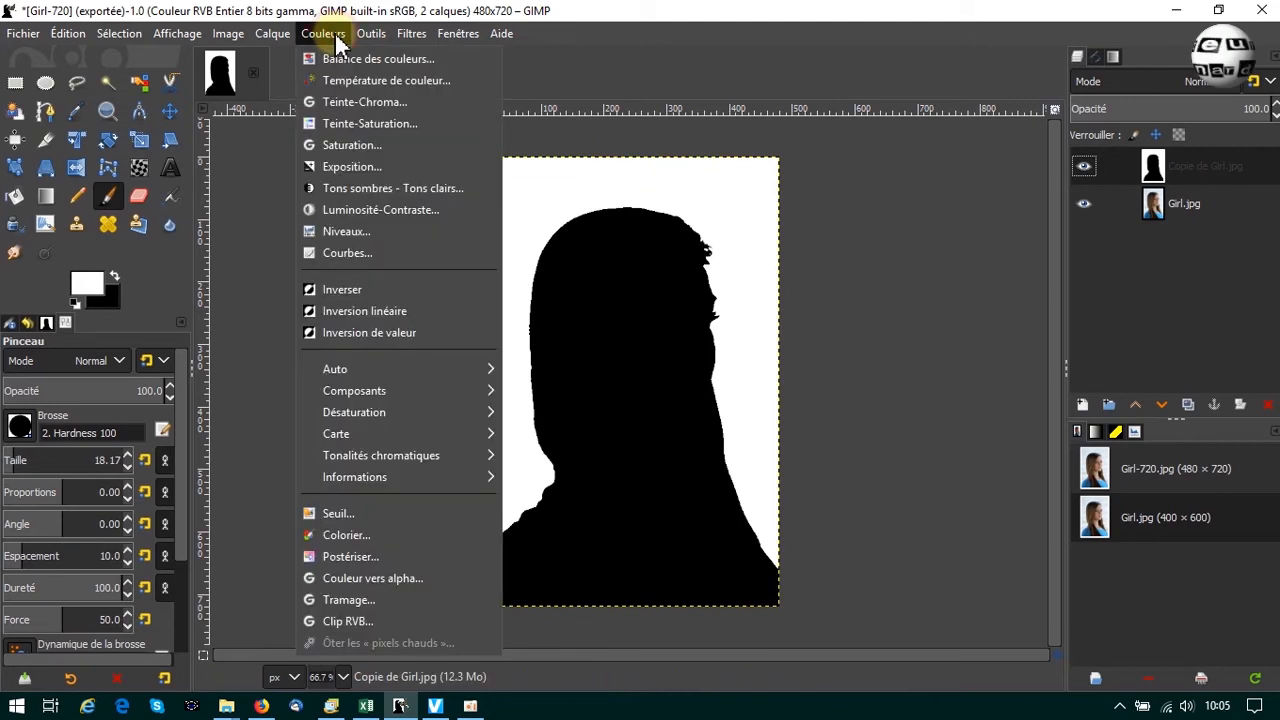
click(350, 289)
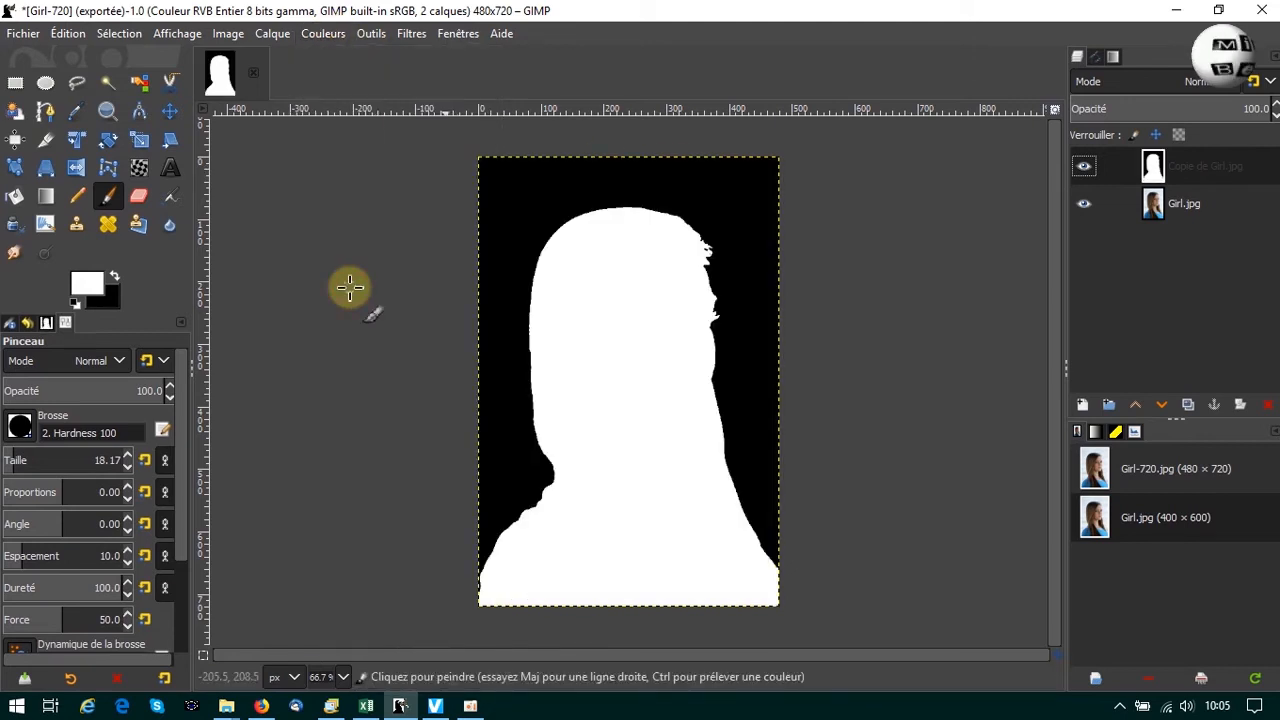
key(ctrl+c)
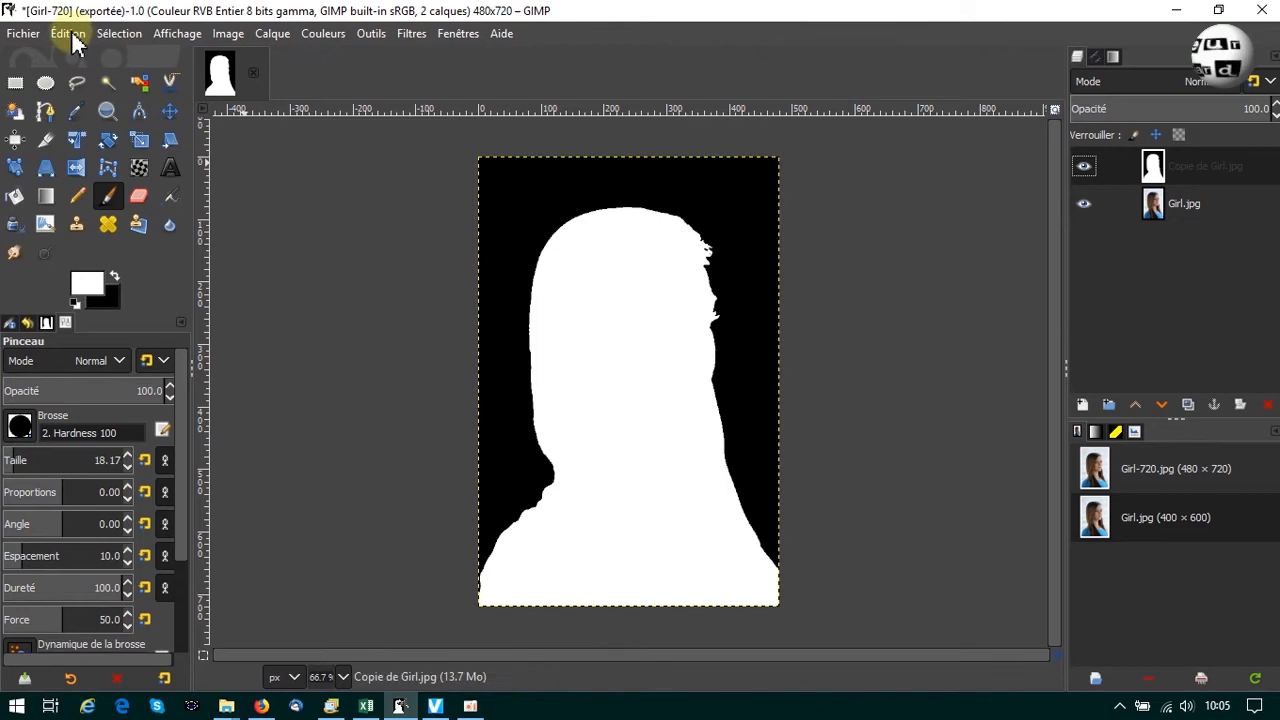
click(68, 34)
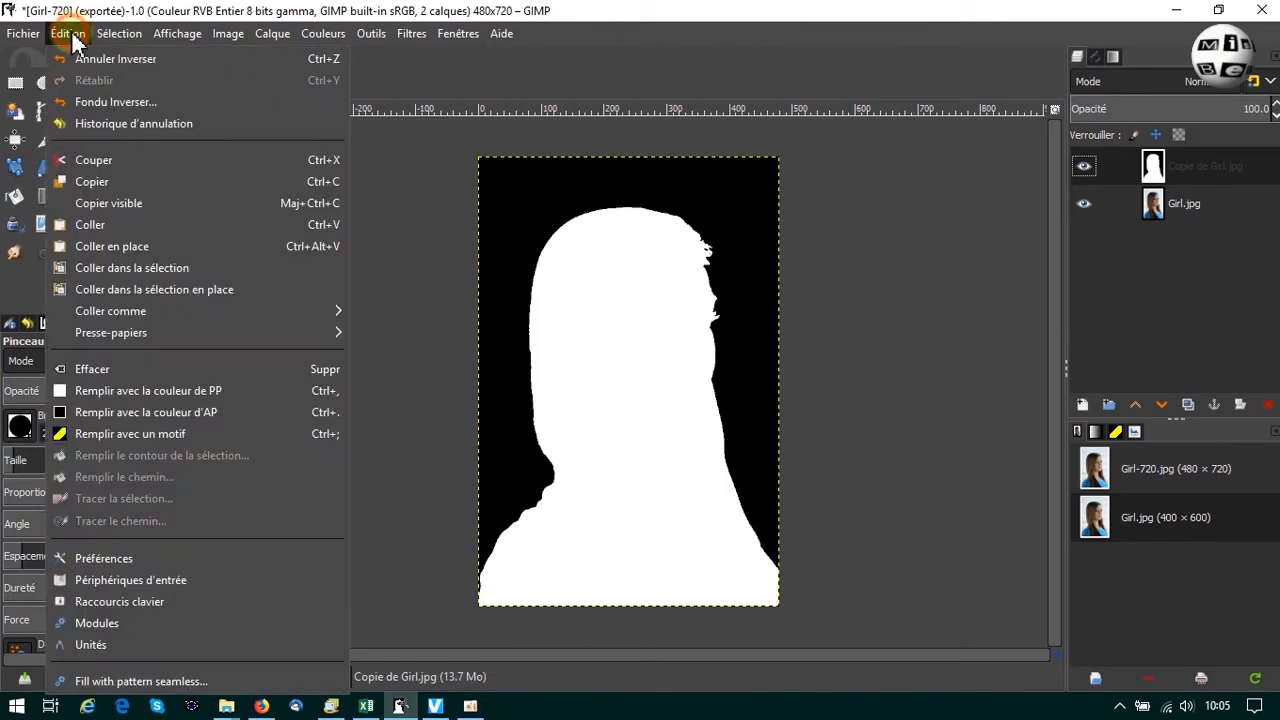
click(86, 183)
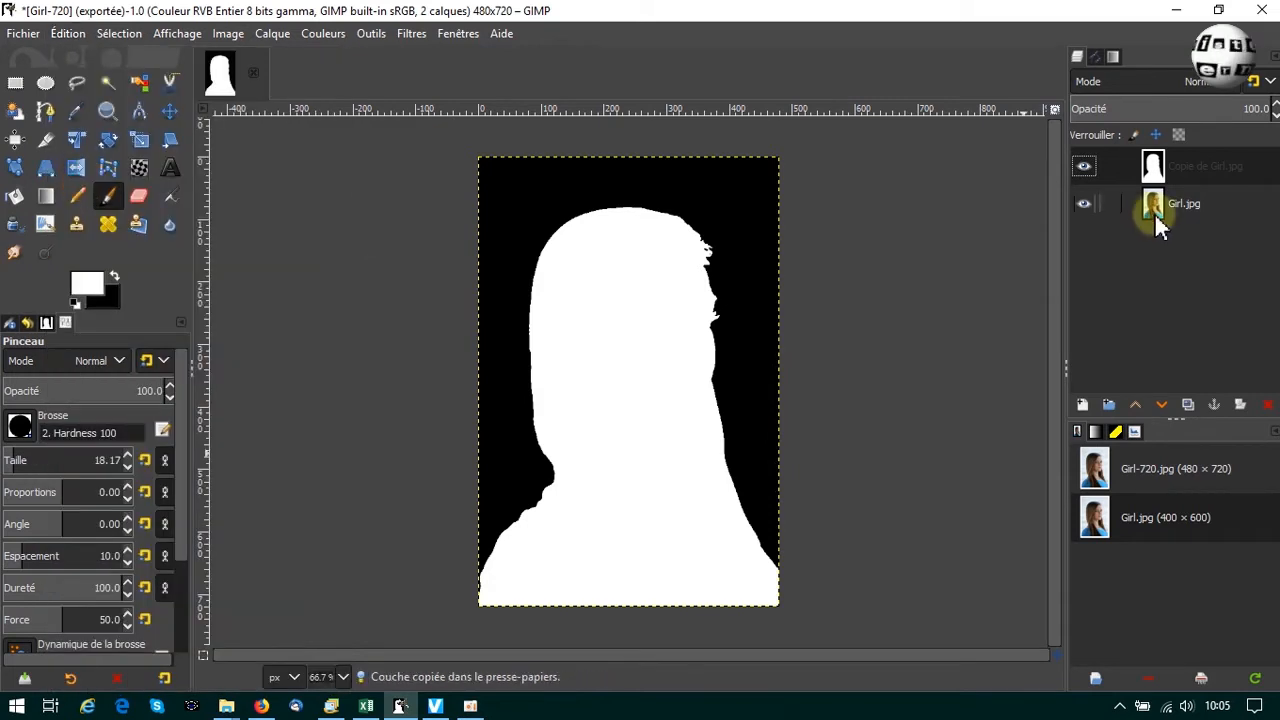
- Add a white (full opacity) layer mask to the Girl.jpg layer
click(1157, 201)
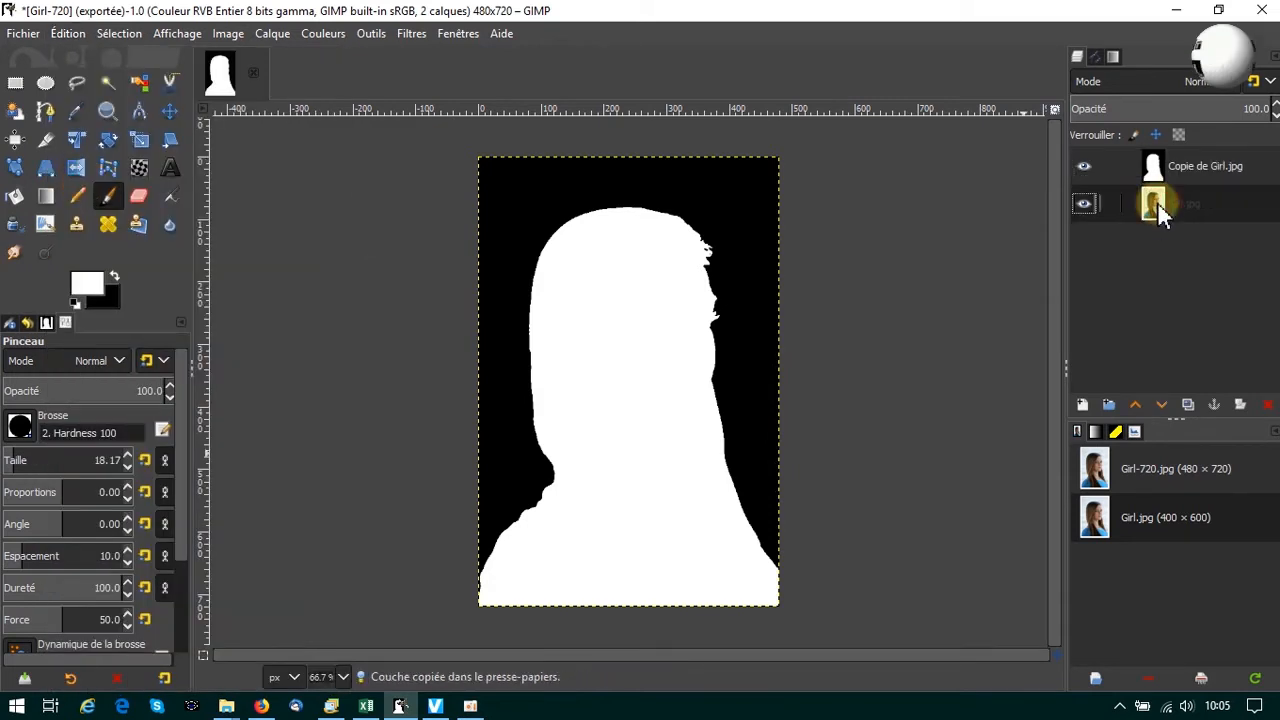
right_click(1158, 204)
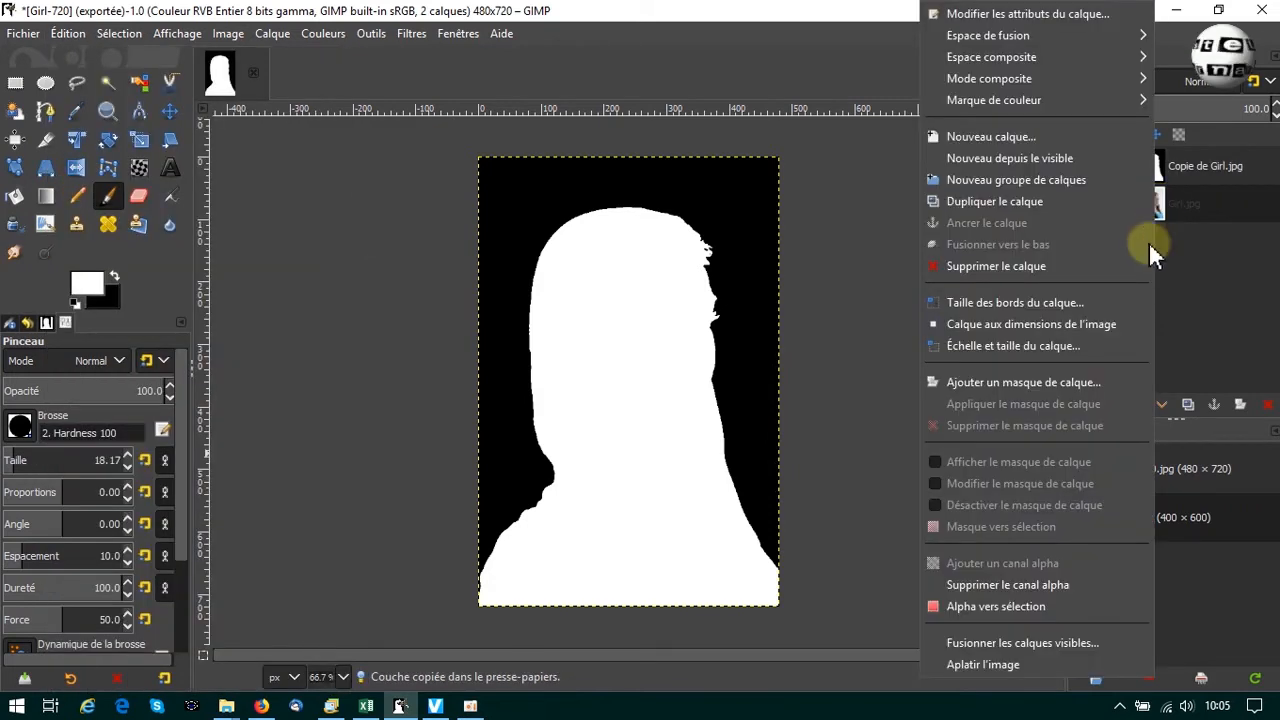
click(1076, 383)
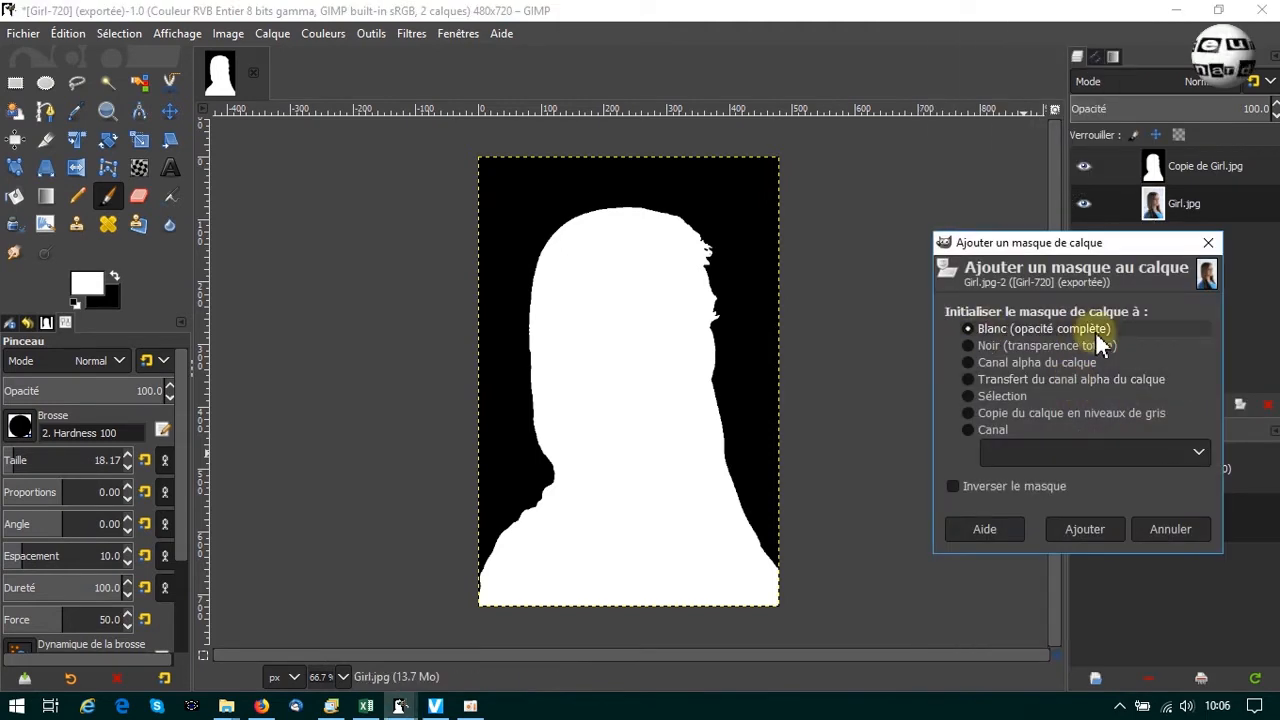
click(1085, 529)
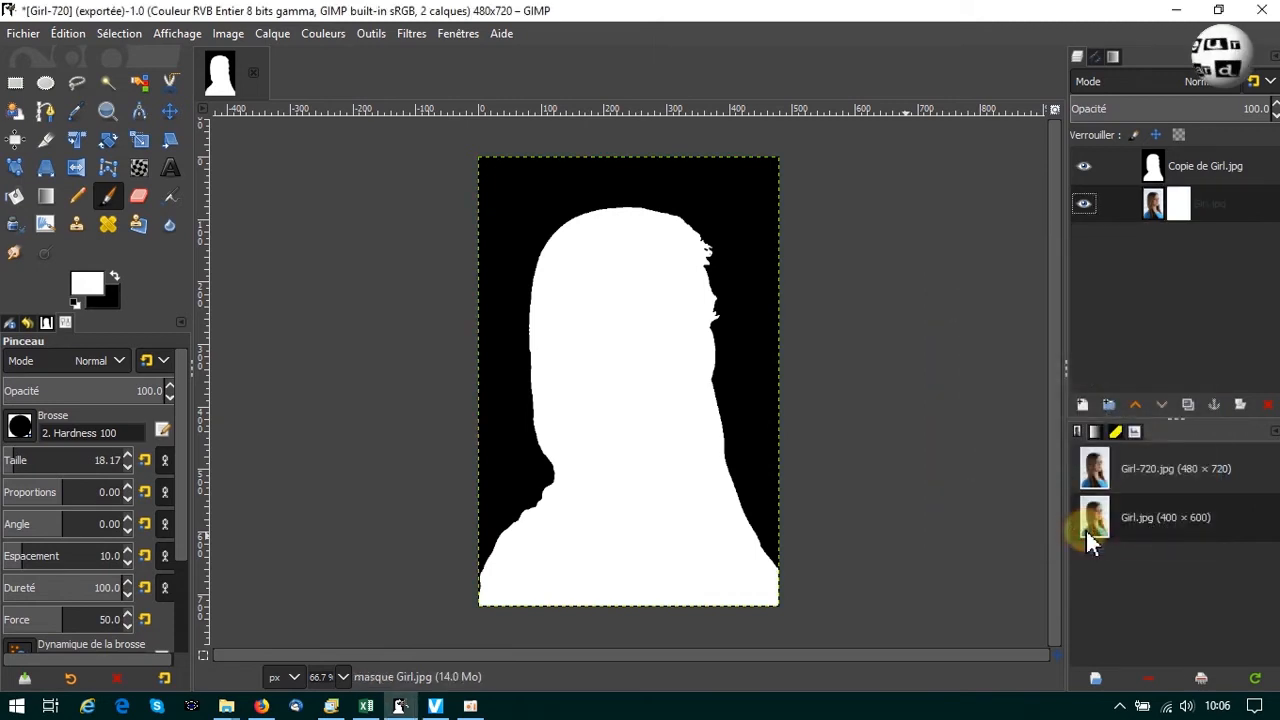
- Paste the copied silhouette into the Girl.jpg layer mask and anchor the floating selection
click(72, 34)
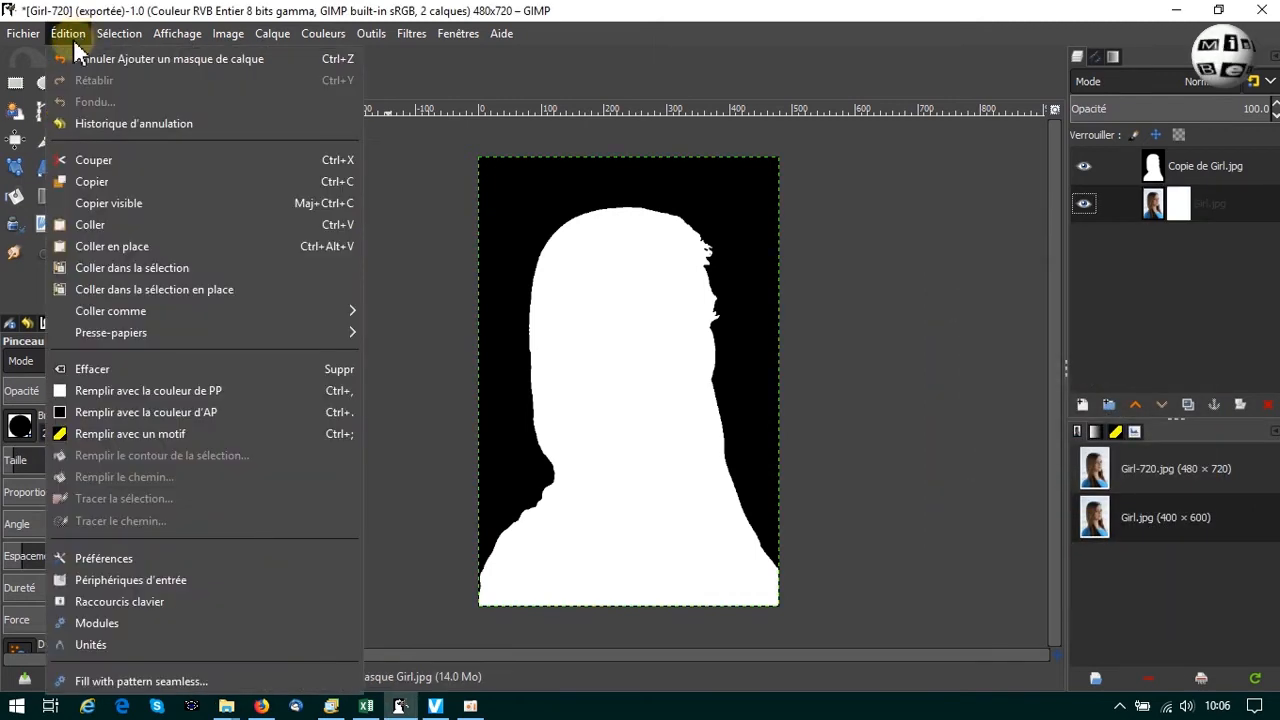
click(90, 226)
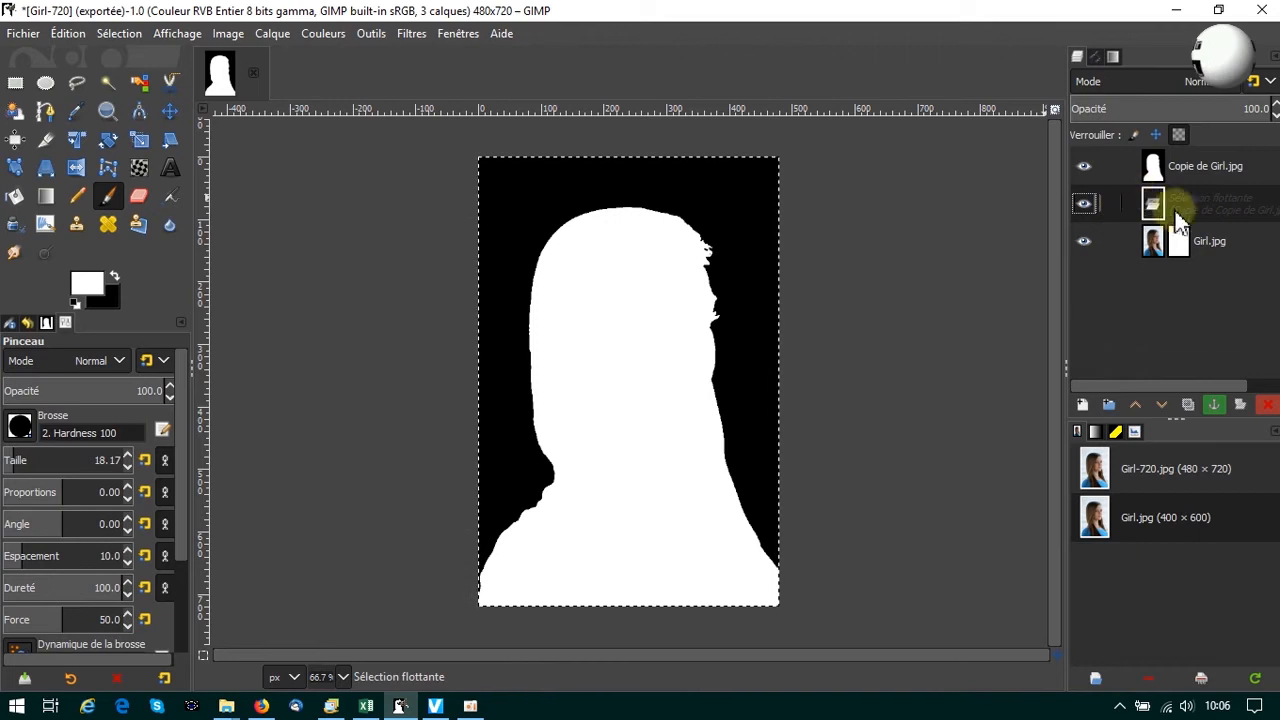
click(1214, 405)
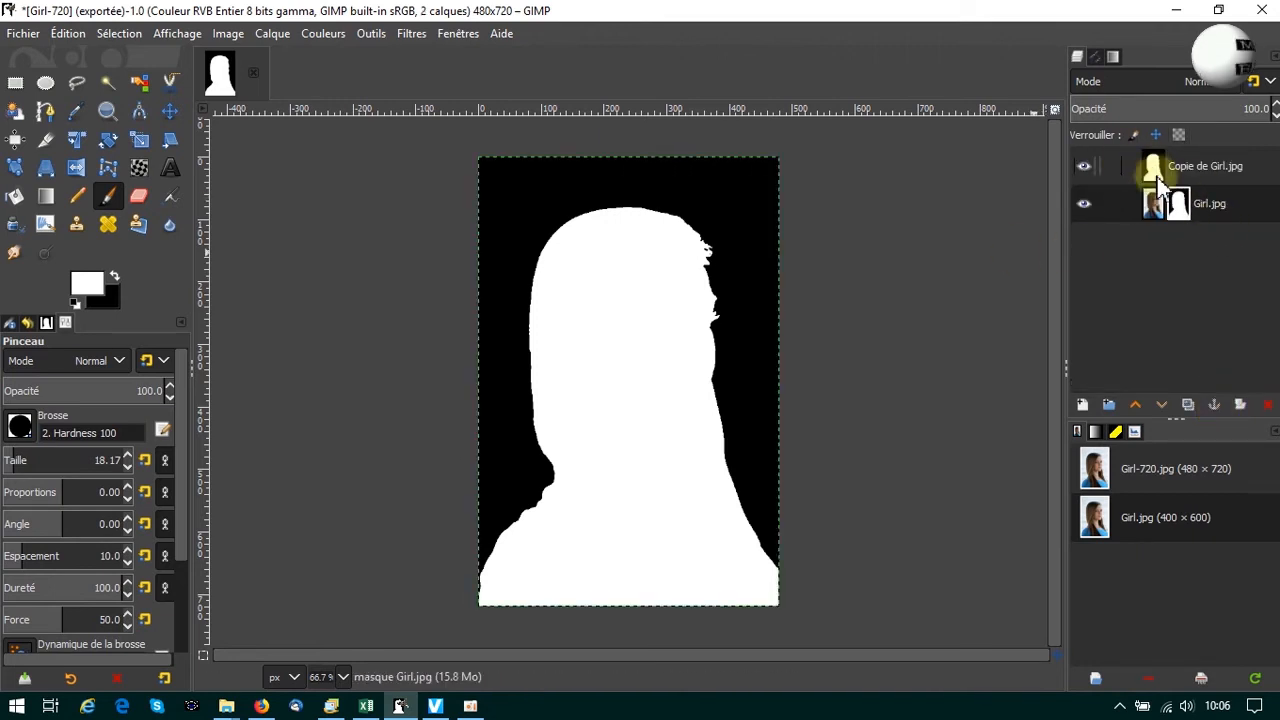
- Hide the Copie de Girl.jpg layer and apply the layer mask to the Girl.jpg layer
click(1084, 165)
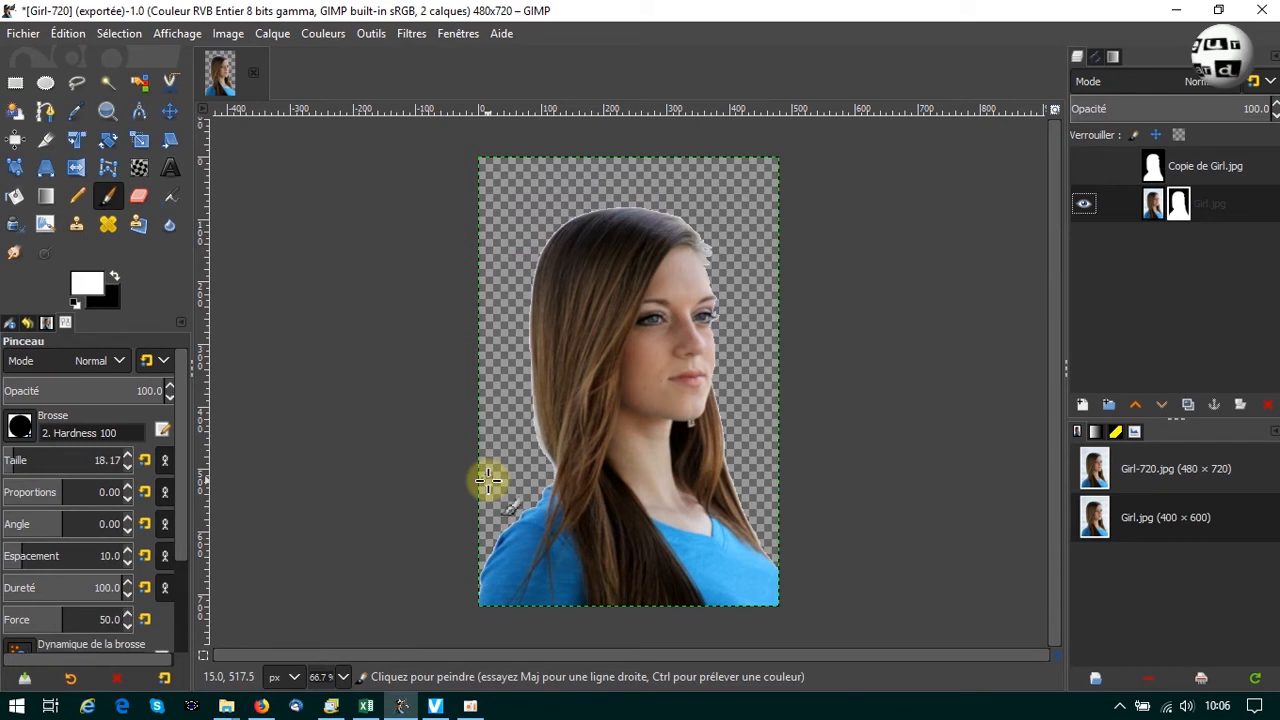
right_click(1180, 205)
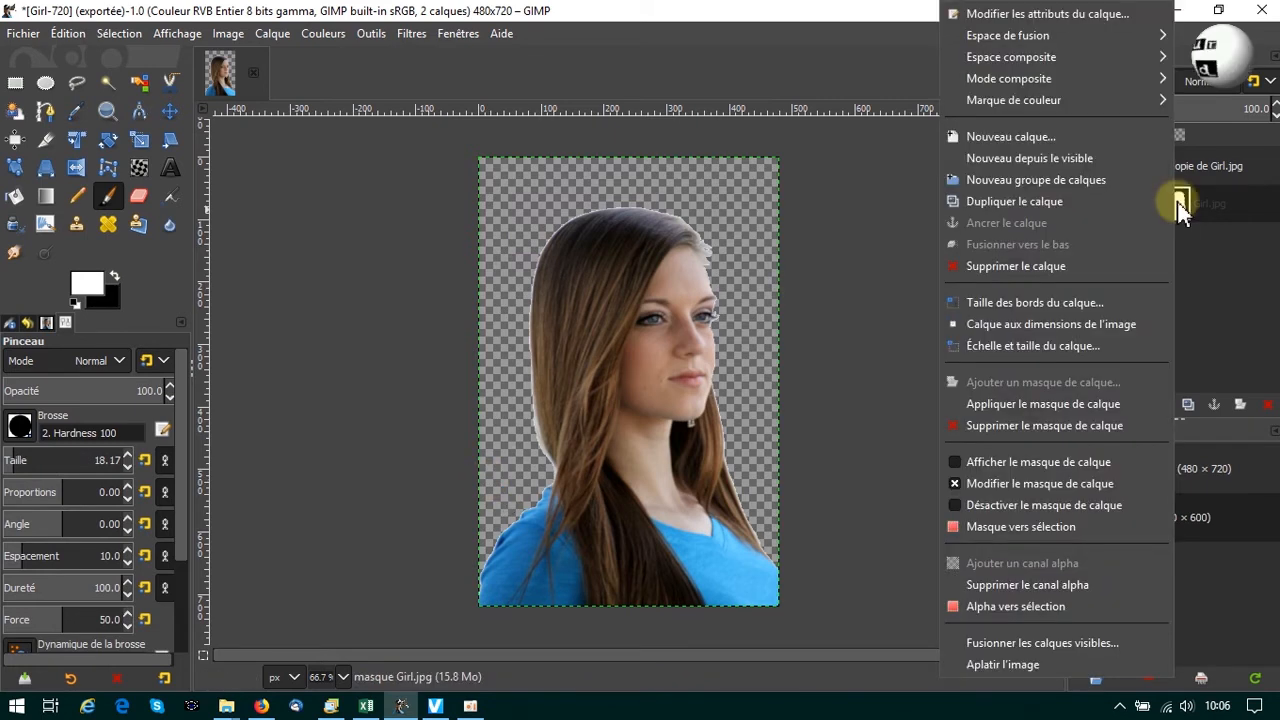
click(1107, 405)
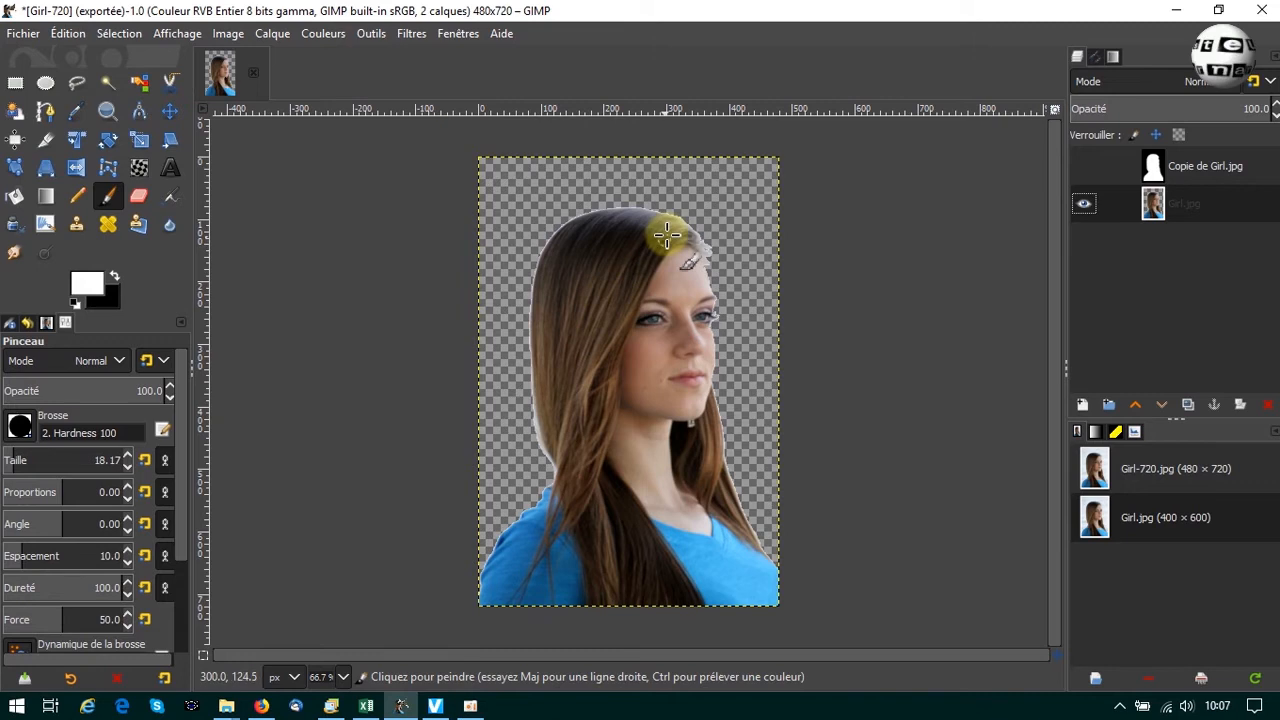
- Export the portrait cutout to the Tuto folder as Girl-720.png
click(18, 34)
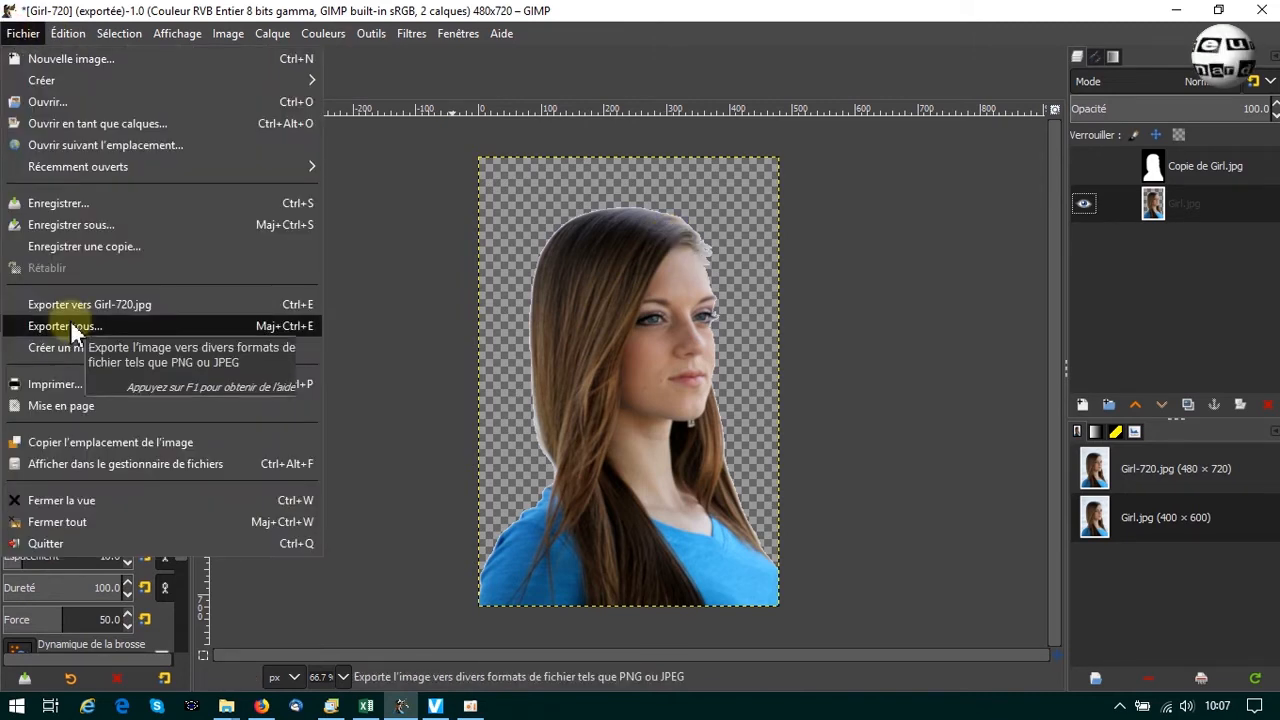
click(72, 327)
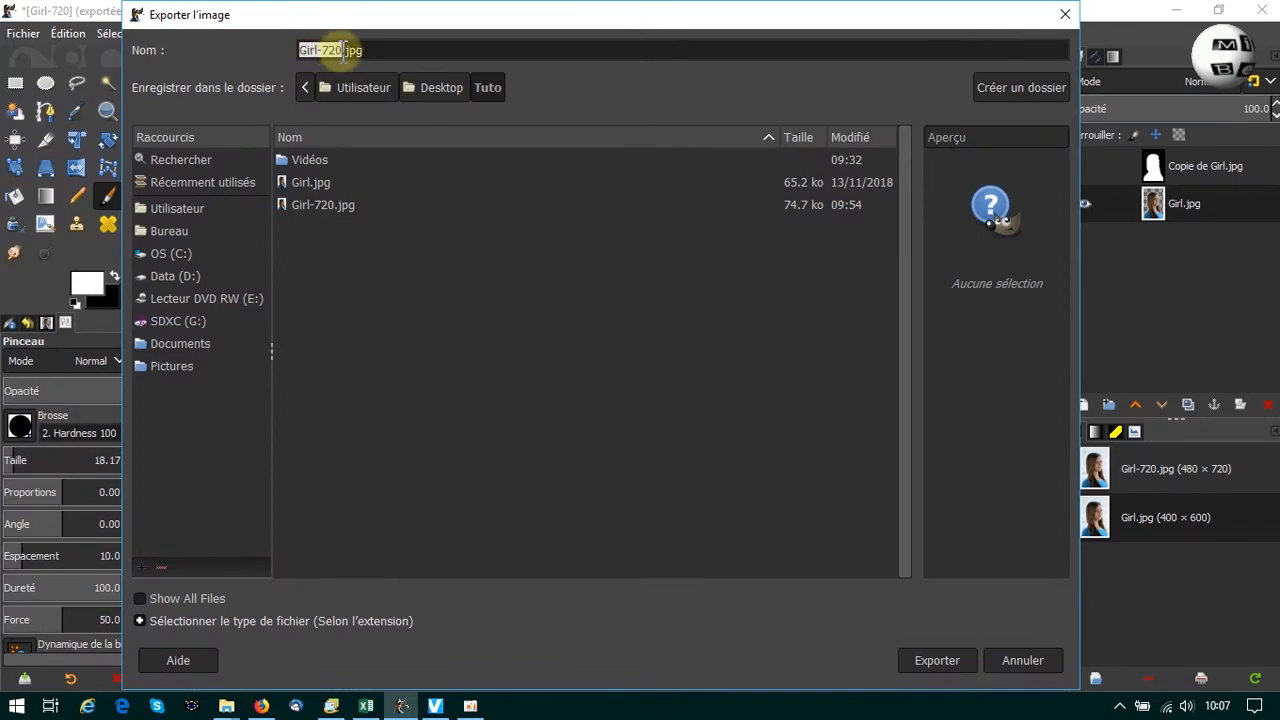
double_click(351, 50)
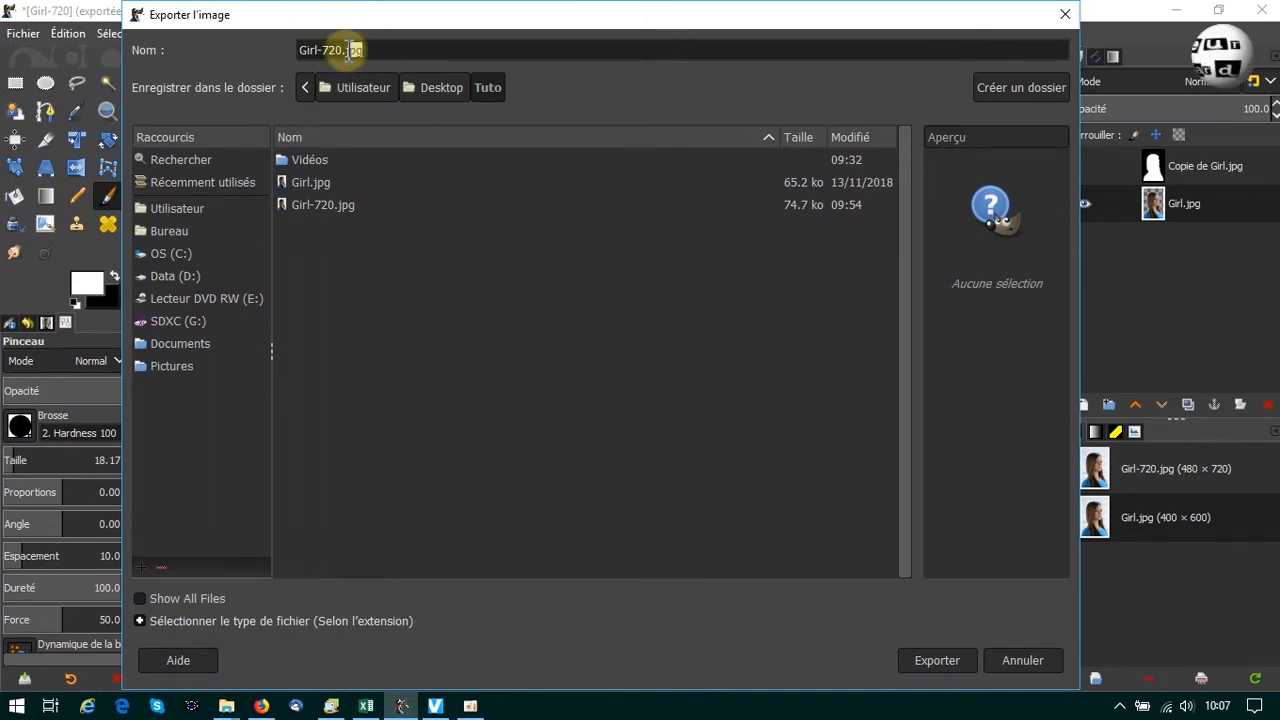
text(png)
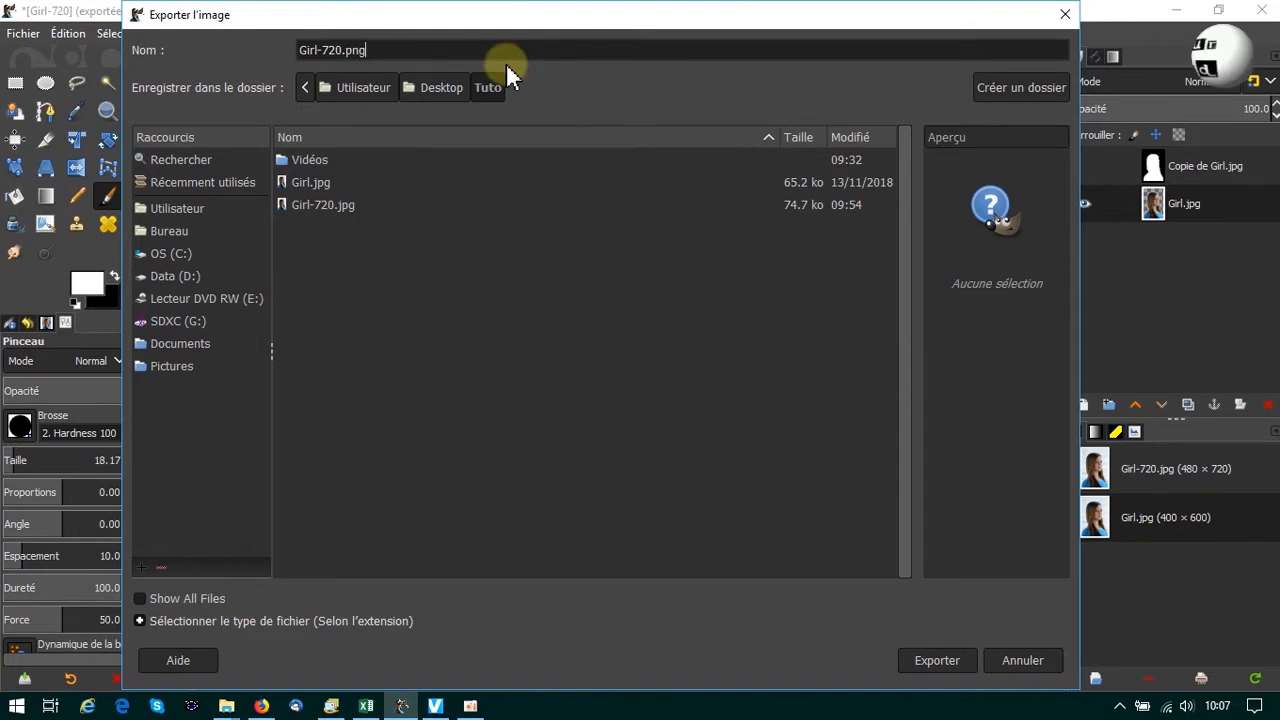
click(966, 665)
click(727, 546)
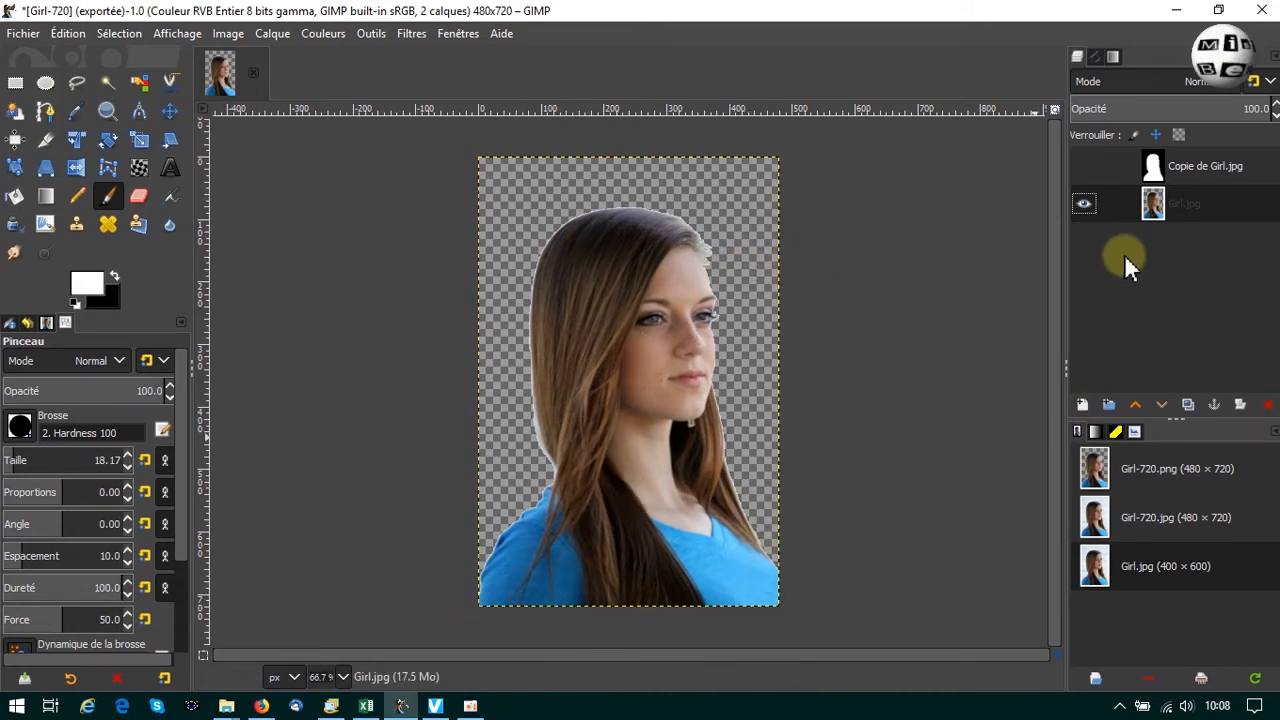
- Create a transparent 480 x 720 px layer above the Girl.jpg layer and hide Girl.jpg
click(1079, 400)
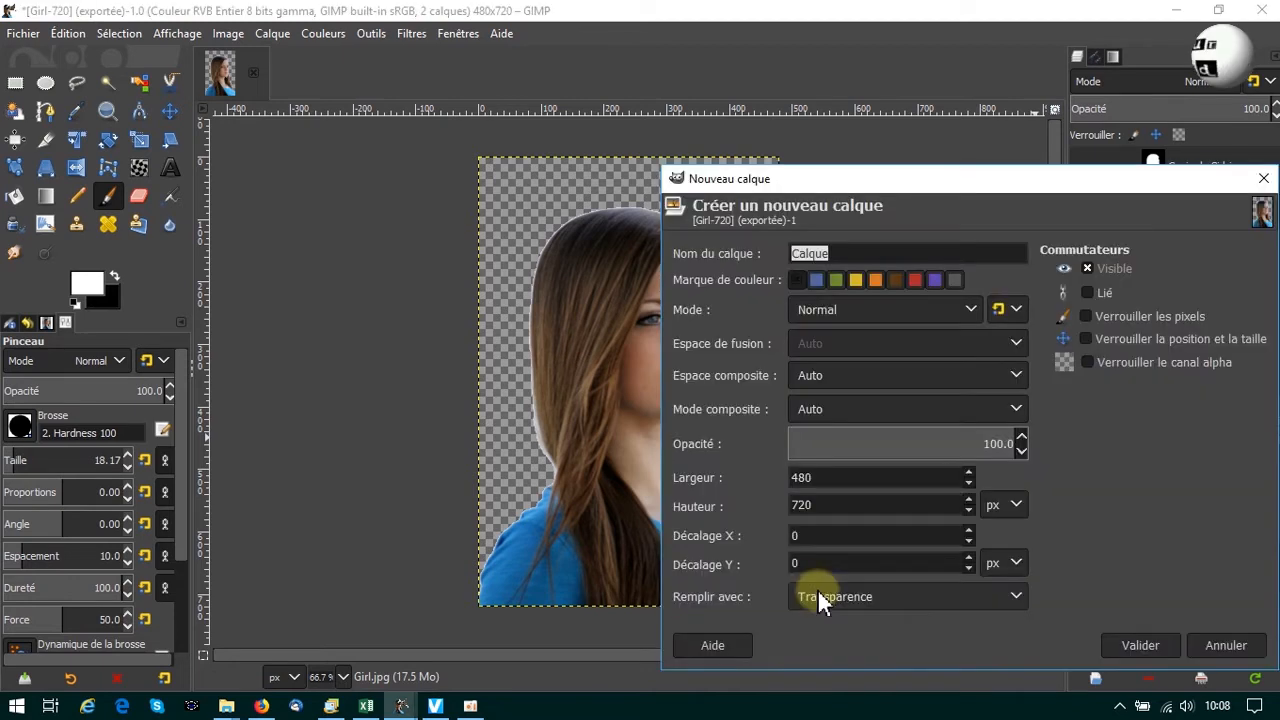
click(1127, 645)
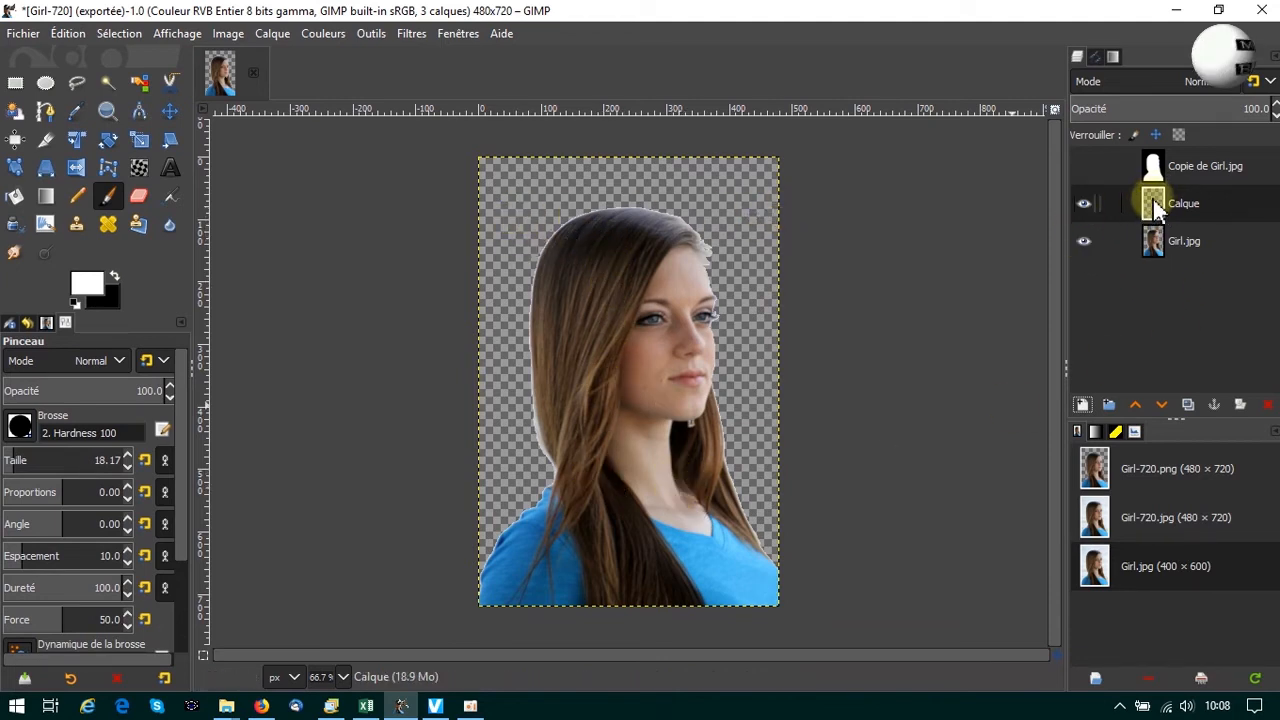
click(1084, 241)
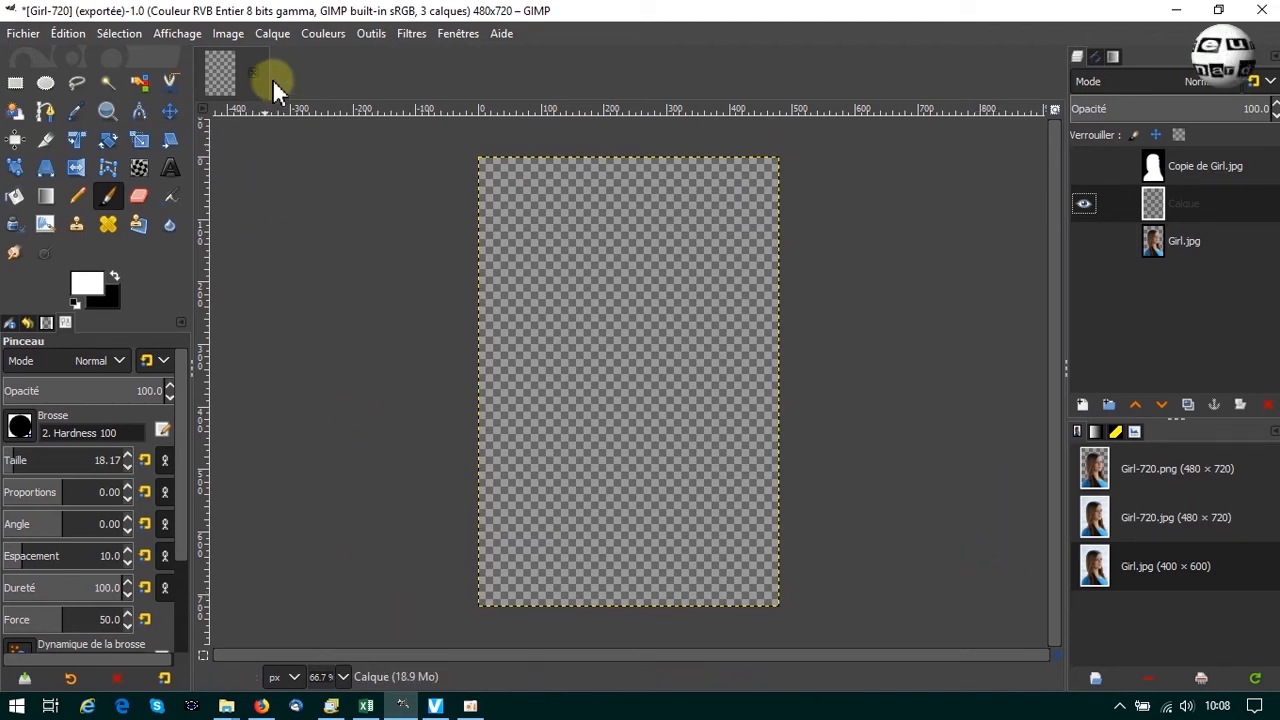
- Resize the canvas to 1280 x 720 px with the existing content centred
click(229, 34)
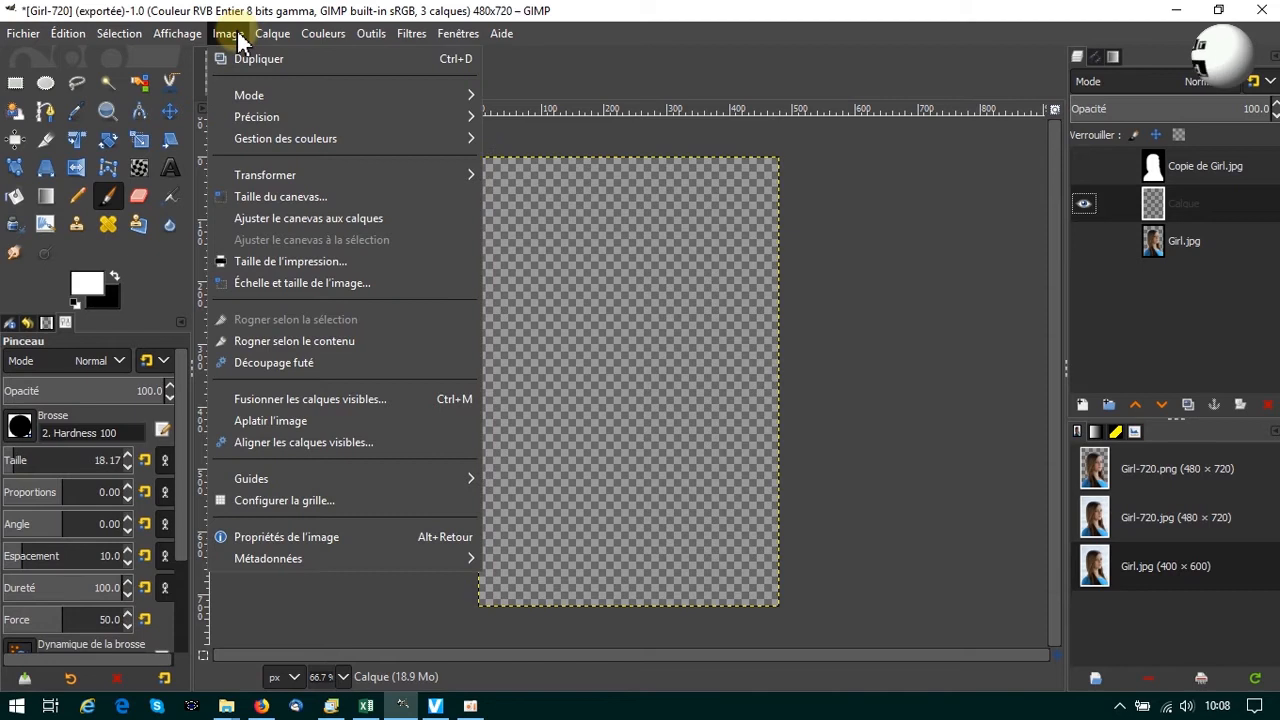
click(247, 200)
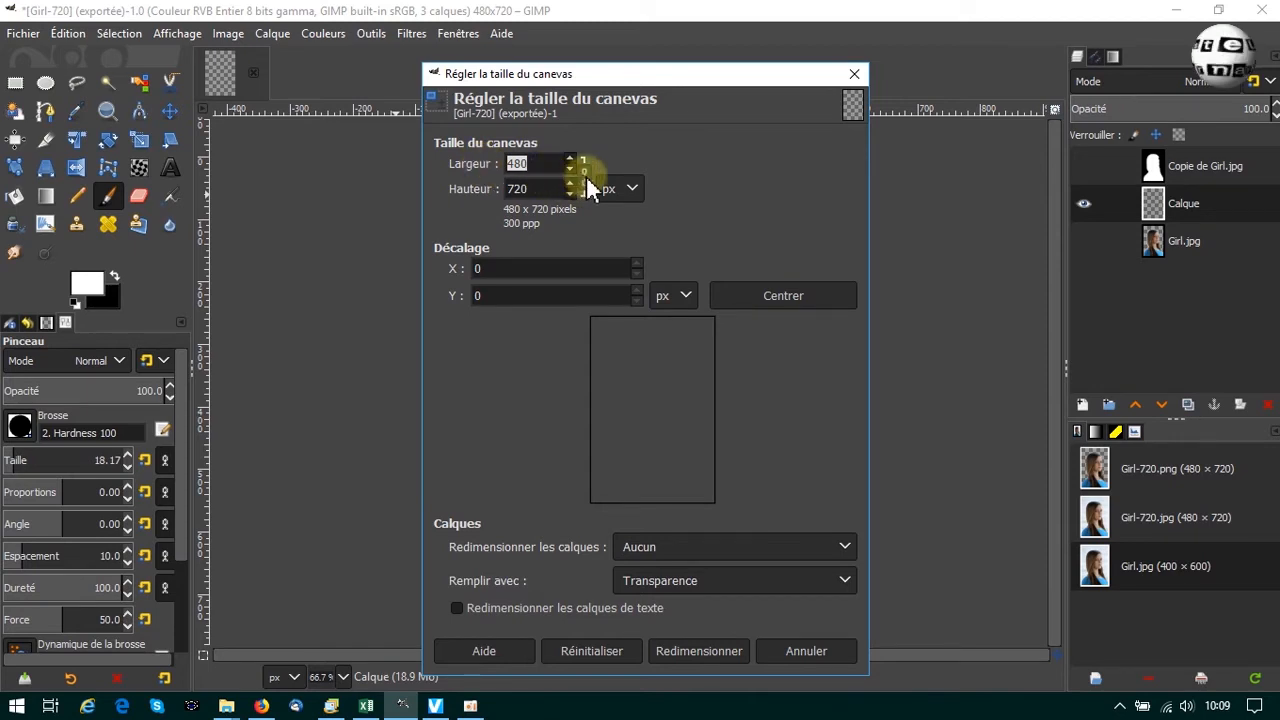
click(528, 185)
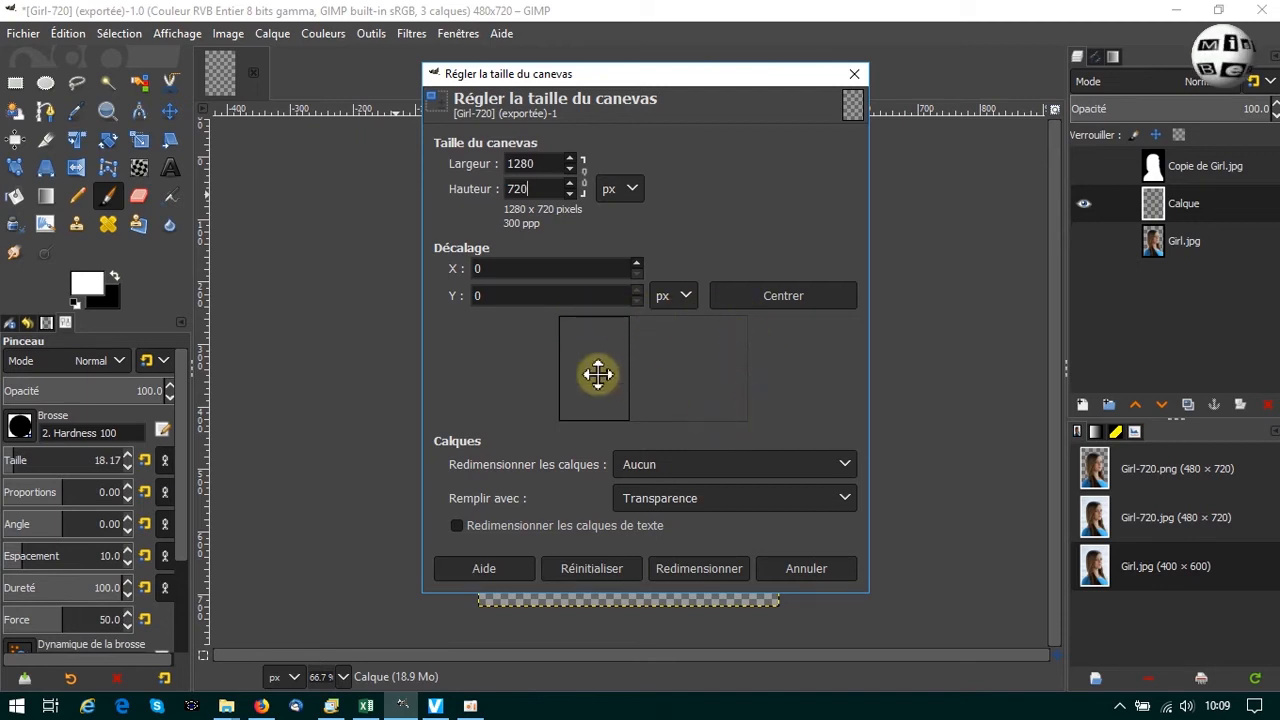
click(791, 297)
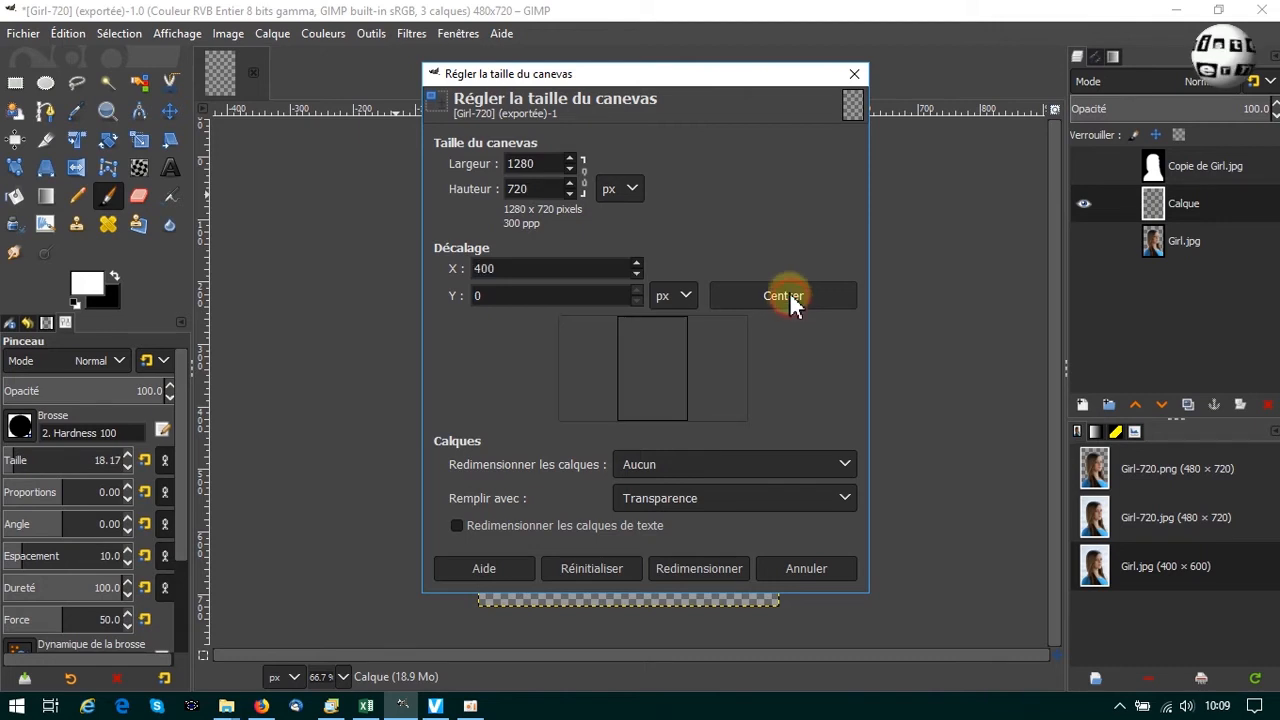
click(694, 574)
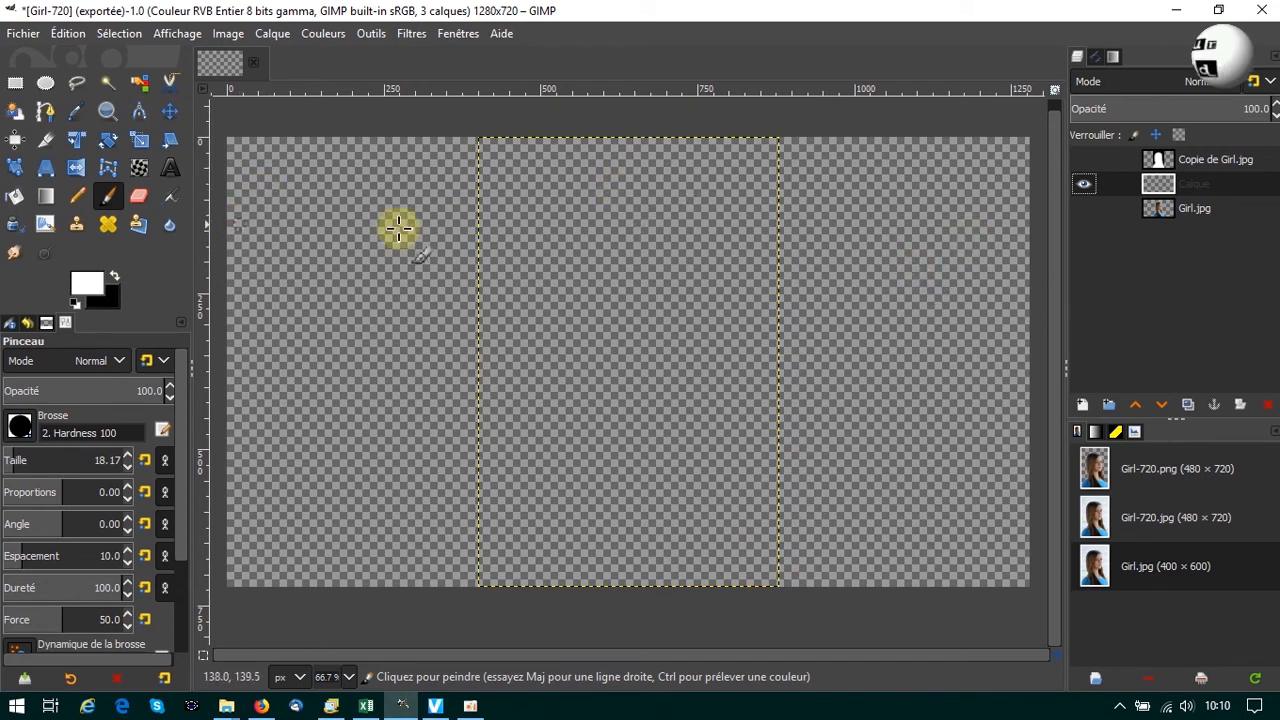
- Extend both the Calque layer and the Girl.jpg layer to the image dimensions, making Girl.jpg visible again
right_click(1131, 186)
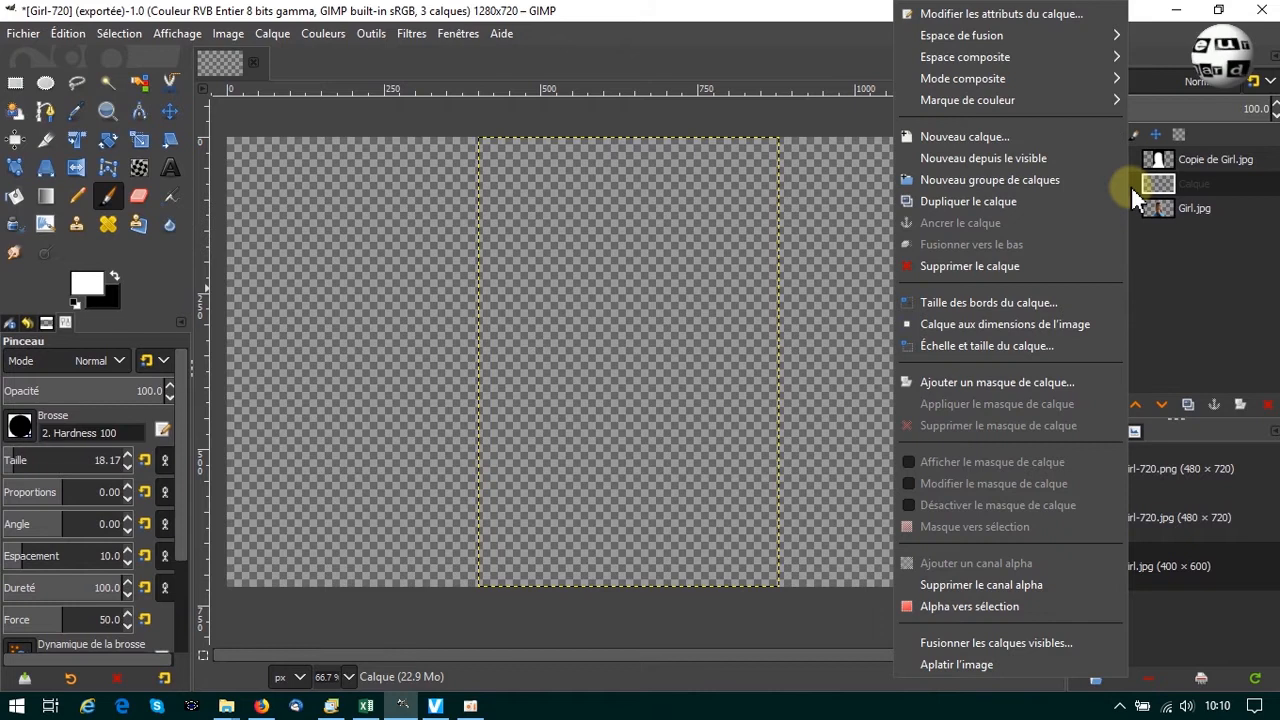
click(987, 324)
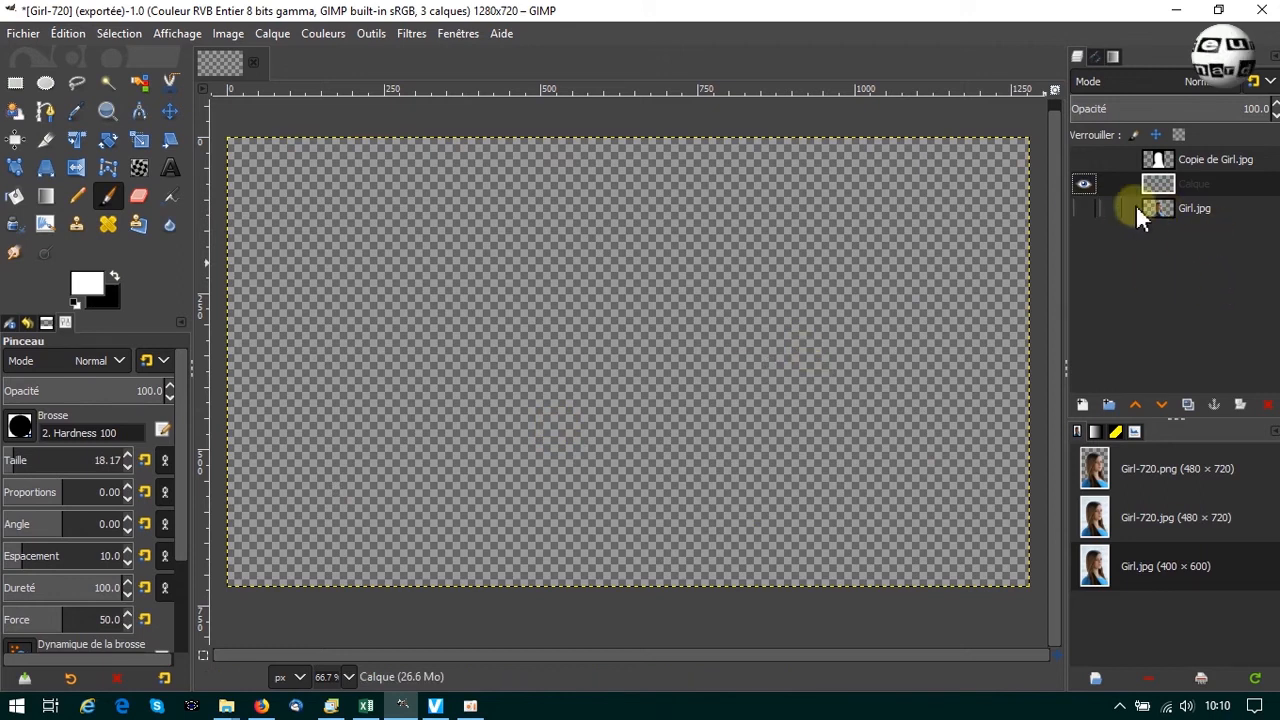
click(1084, 208)
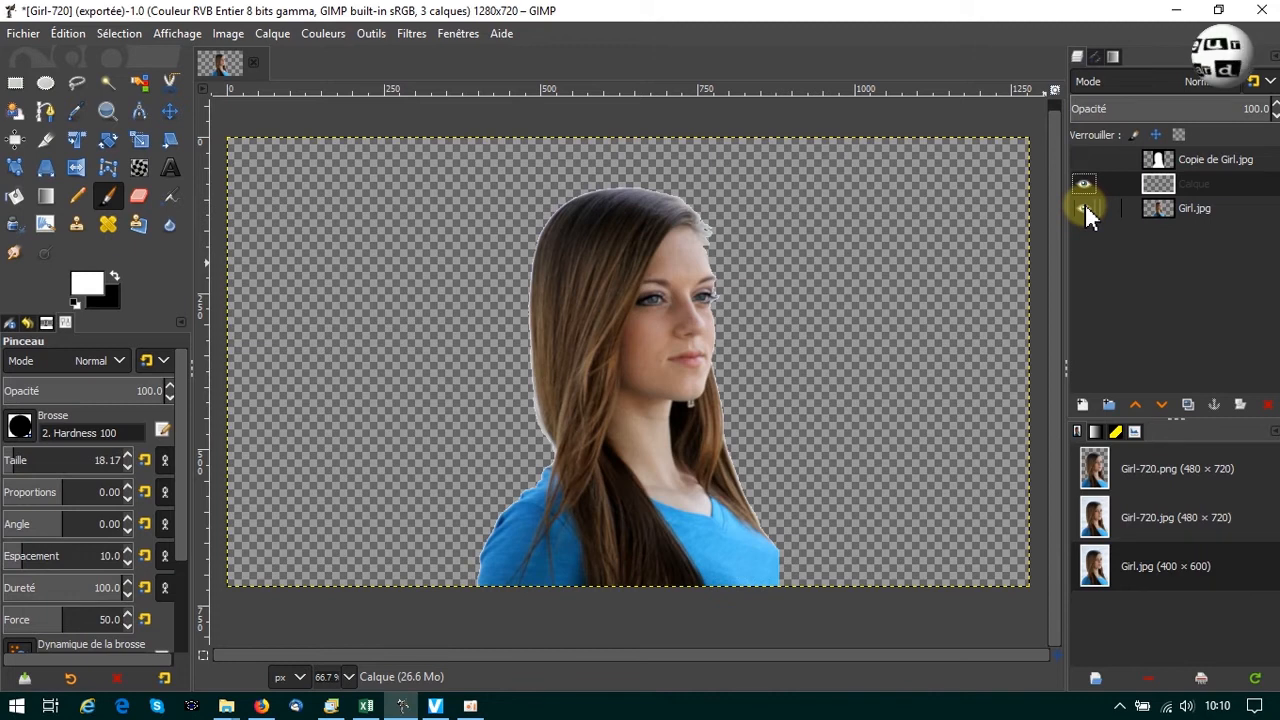
click(1163, 206)
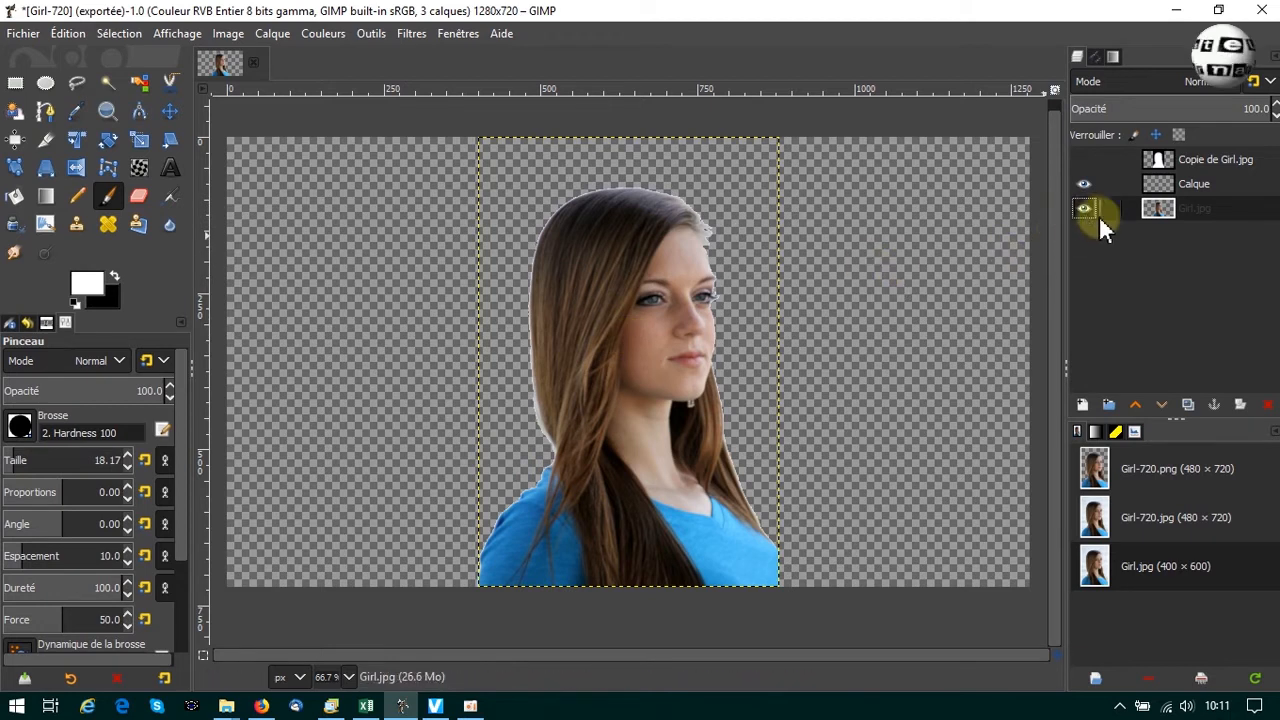
right_click(1128, 207)
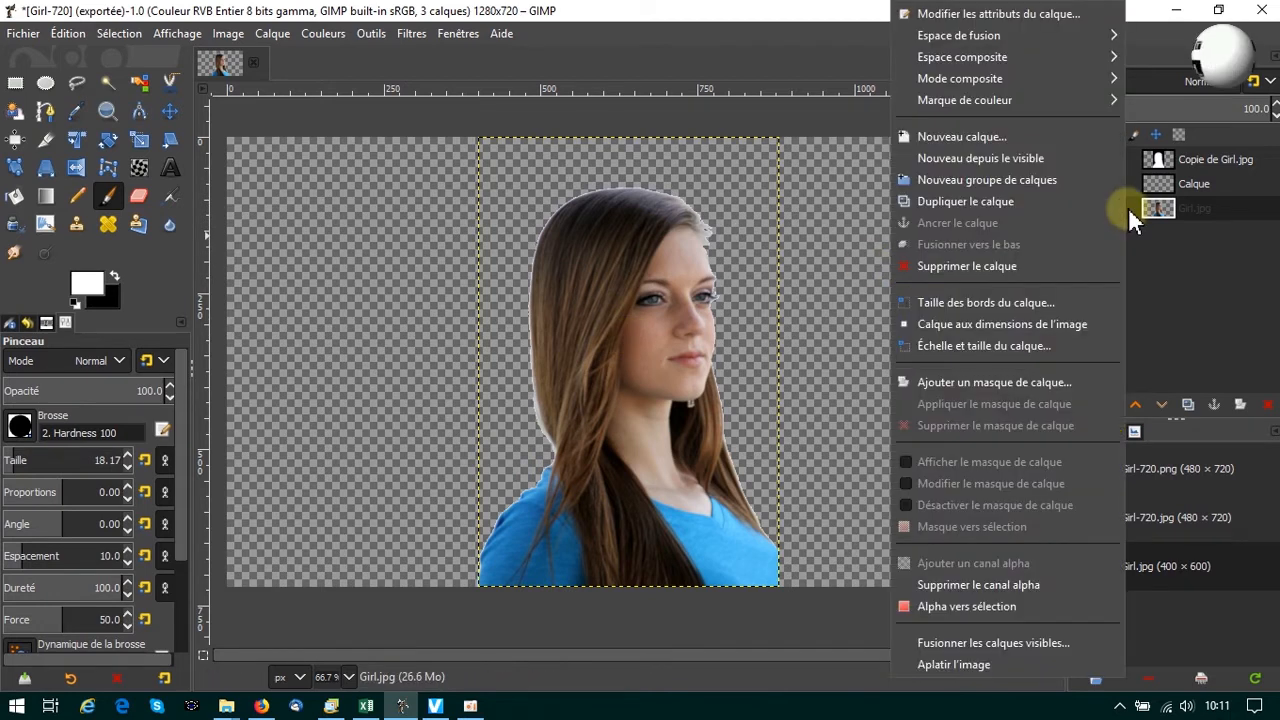
click(1037, 325)
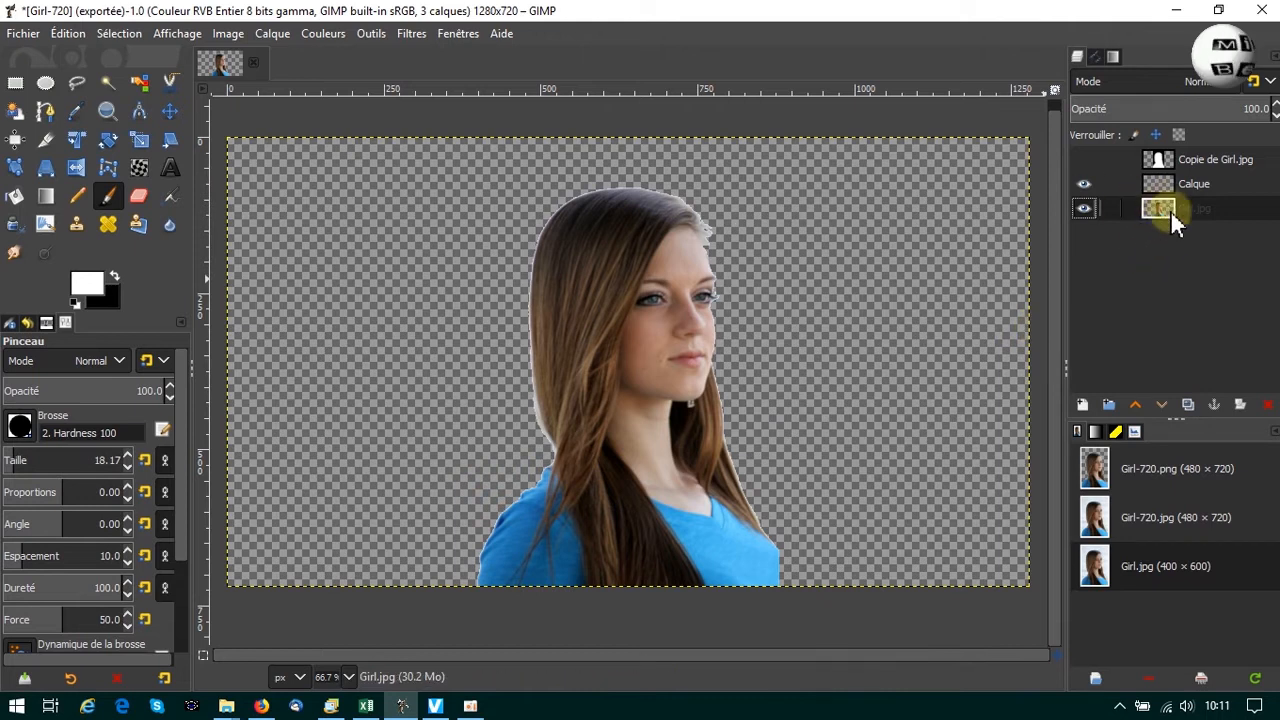
- Export the widened image to the Tuto folder as Girl-720p.png
click(22, 34)
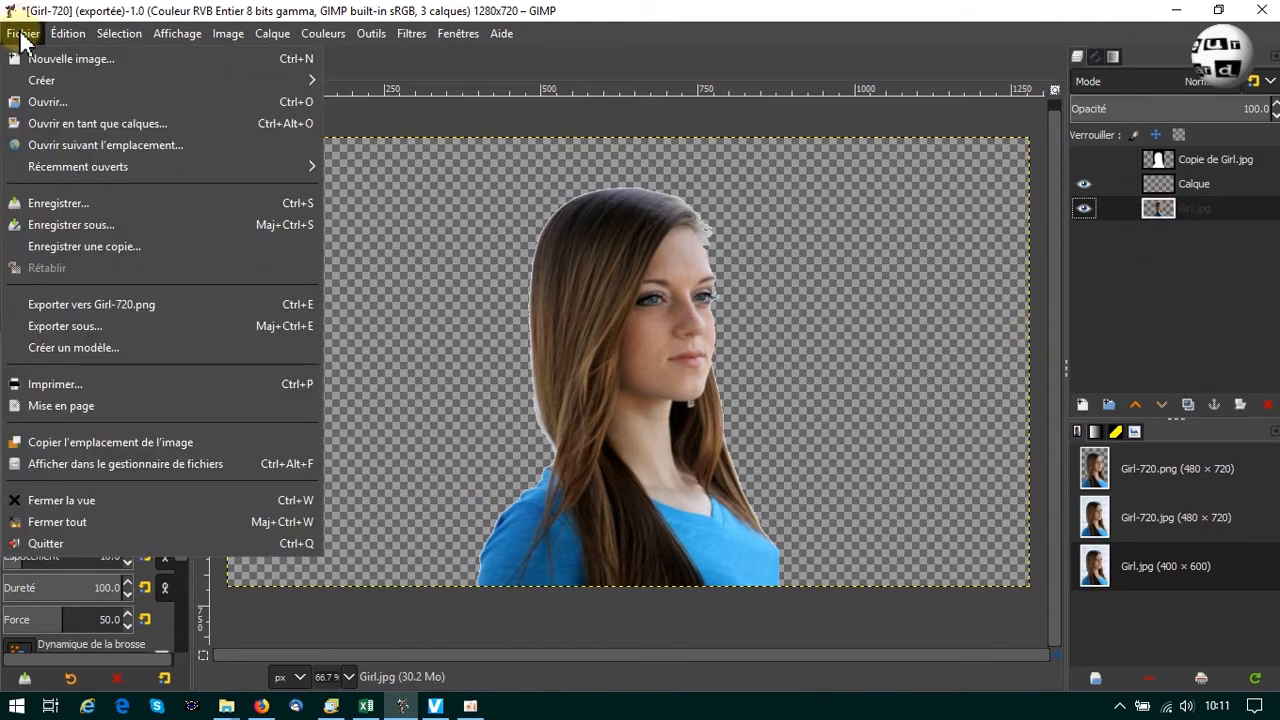
click(54, 325)
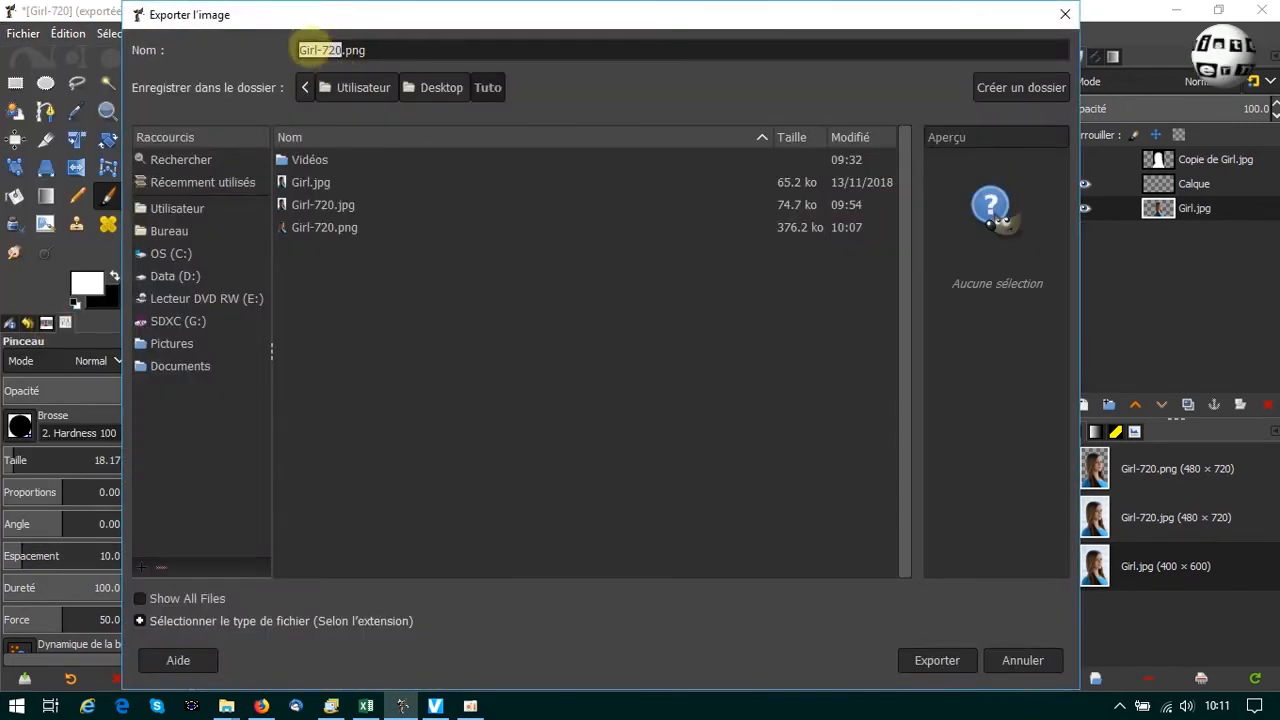
click(342, 49)
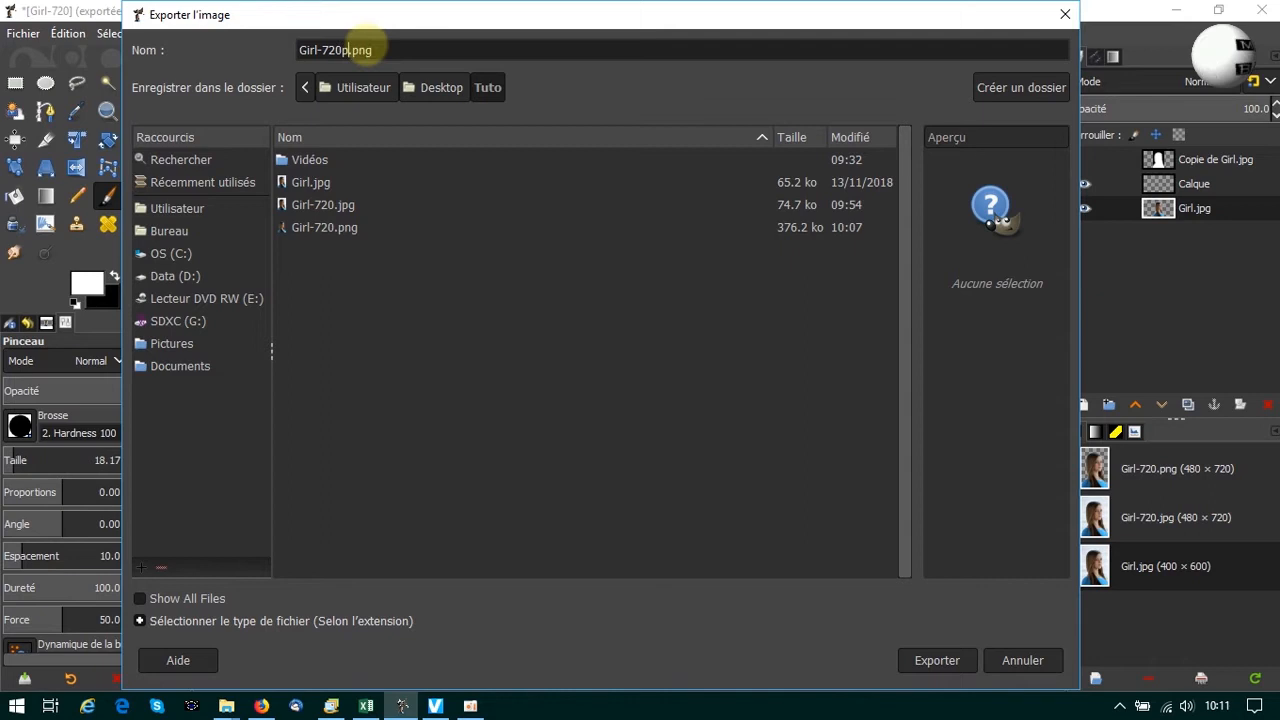
click(918, 653)
click(723, 540)
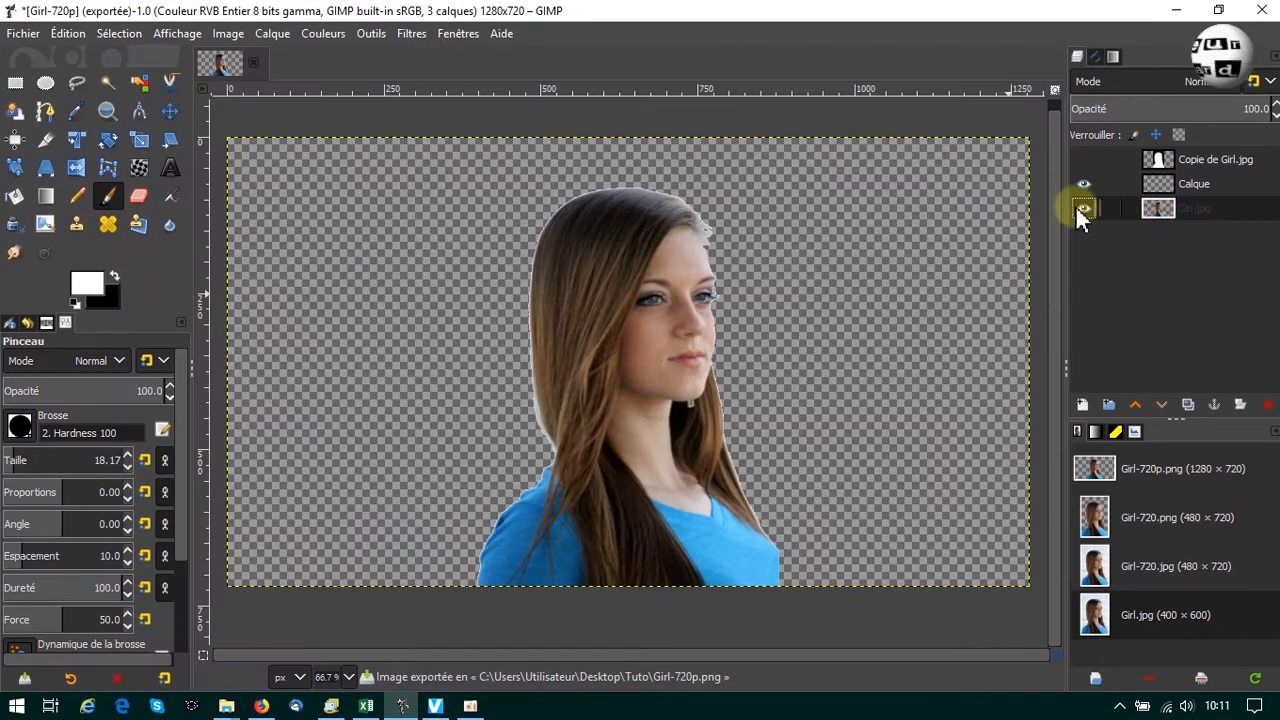
- Hide the Girl.jpg layer and fill the Calque layer with white using the Bucket Fill tool
click(1083, 208)
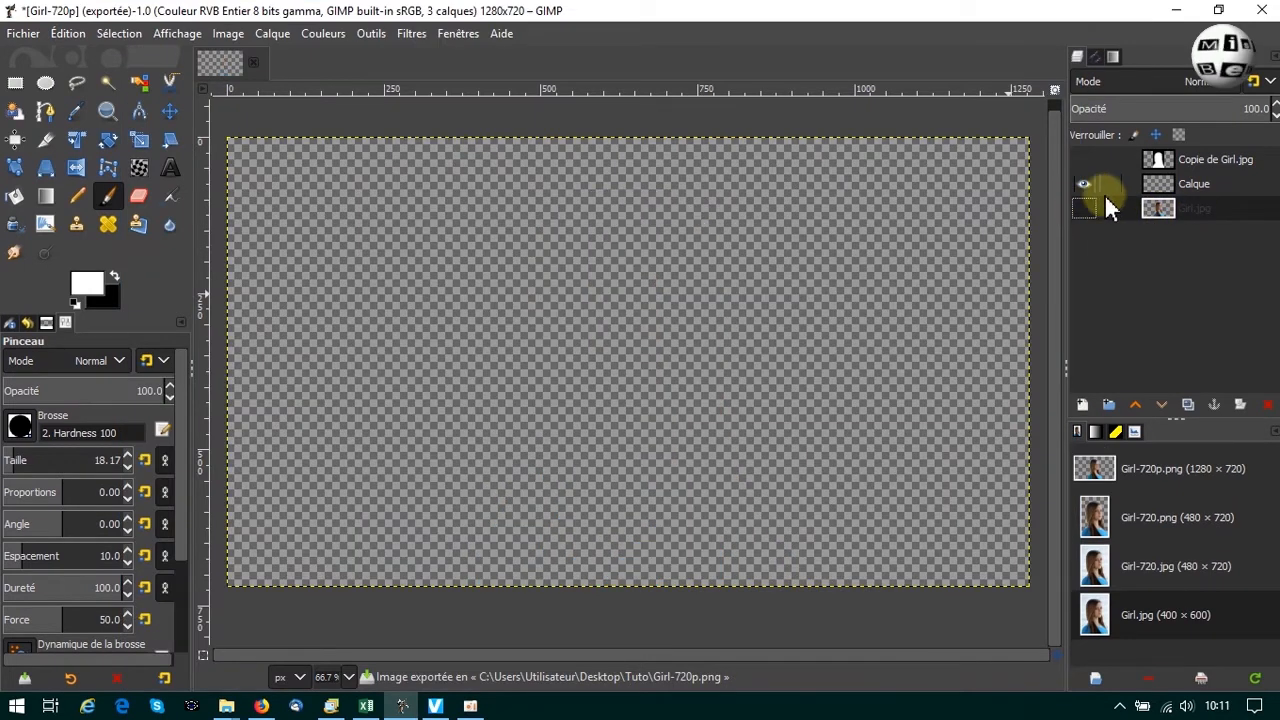
click(1156, 187)
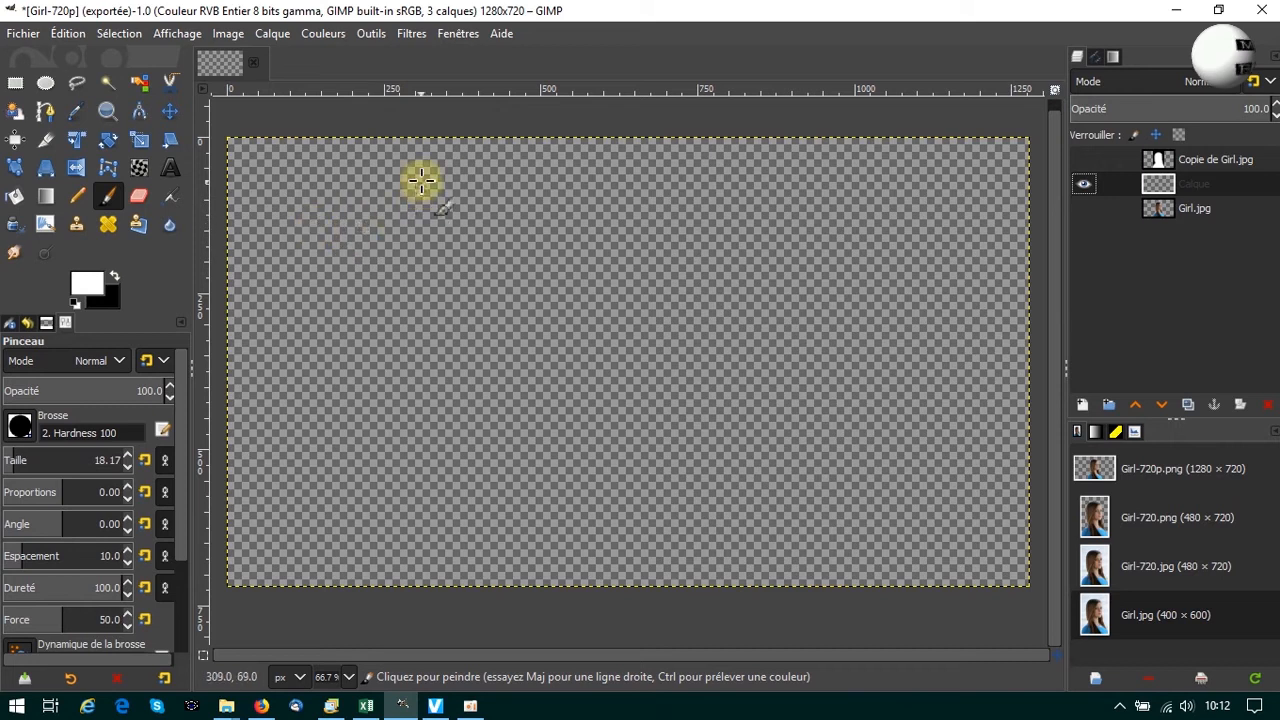
click(15, 198)
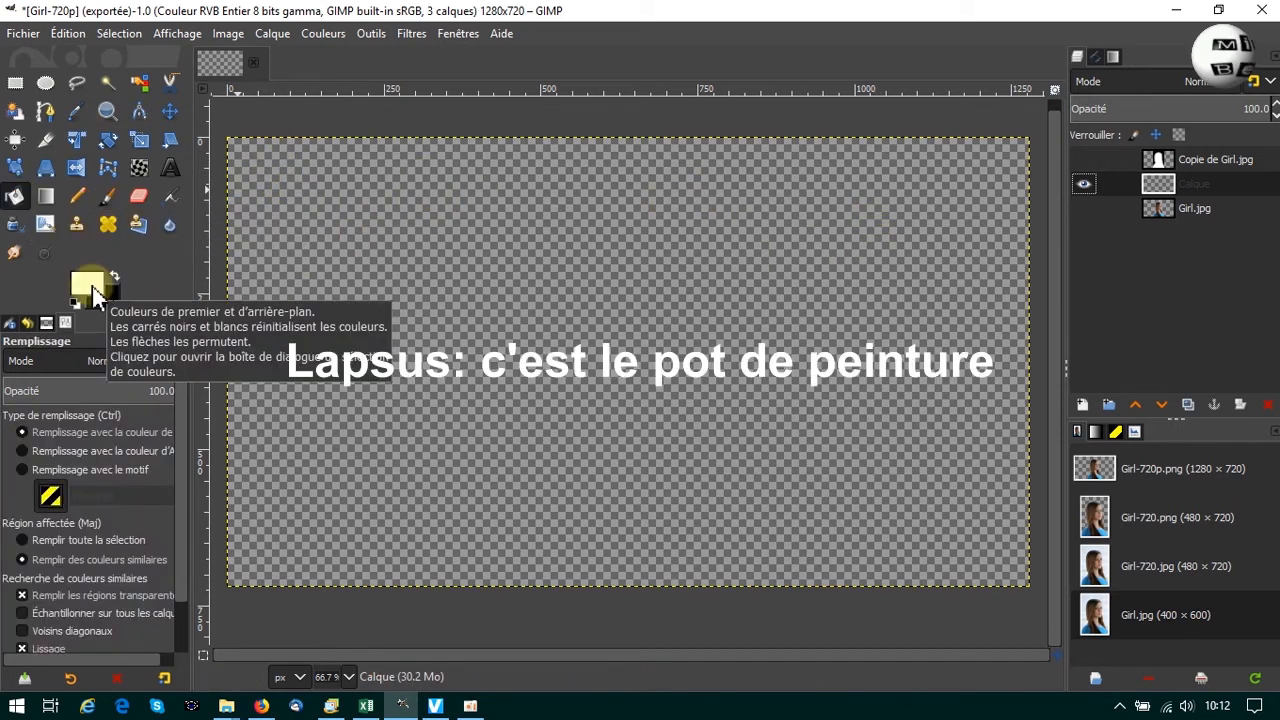
click(557, 266)
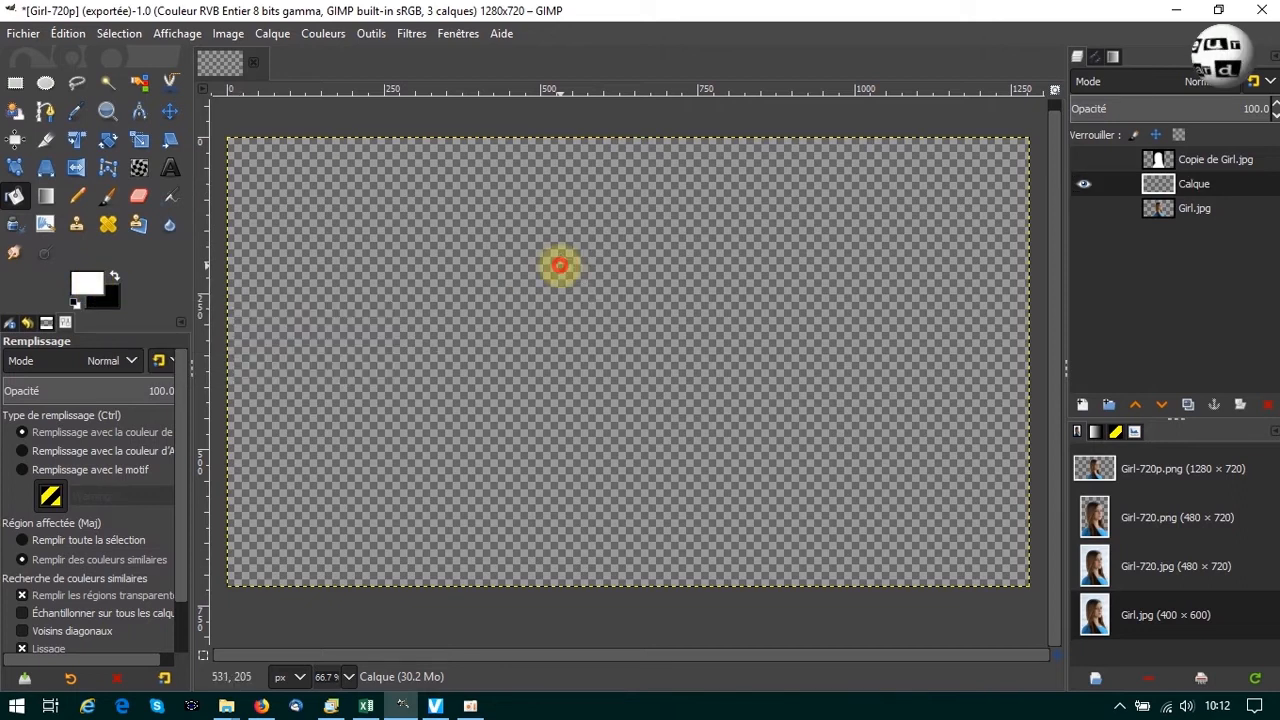
- Show the Copie de Girl.jpg silhouette layer and invert its colours
click(1084, 160)
click(1156, 168)
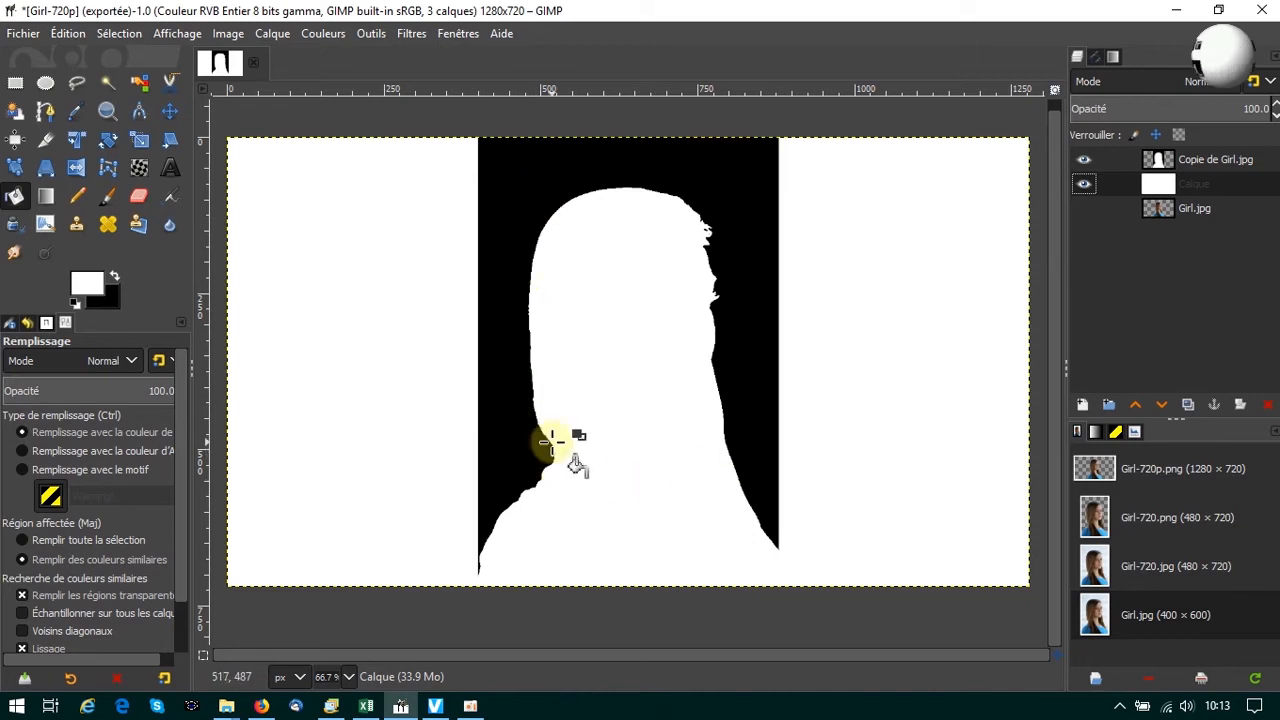
click(1155, 168)
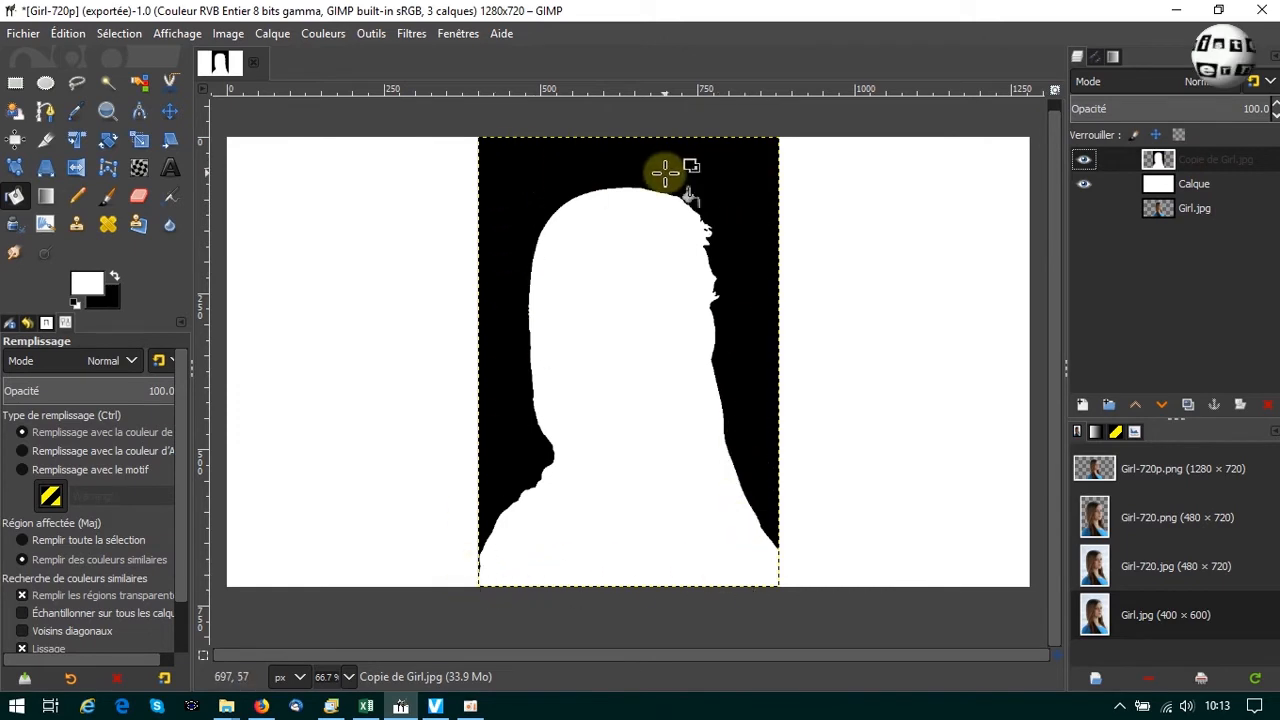
click(323, 33)
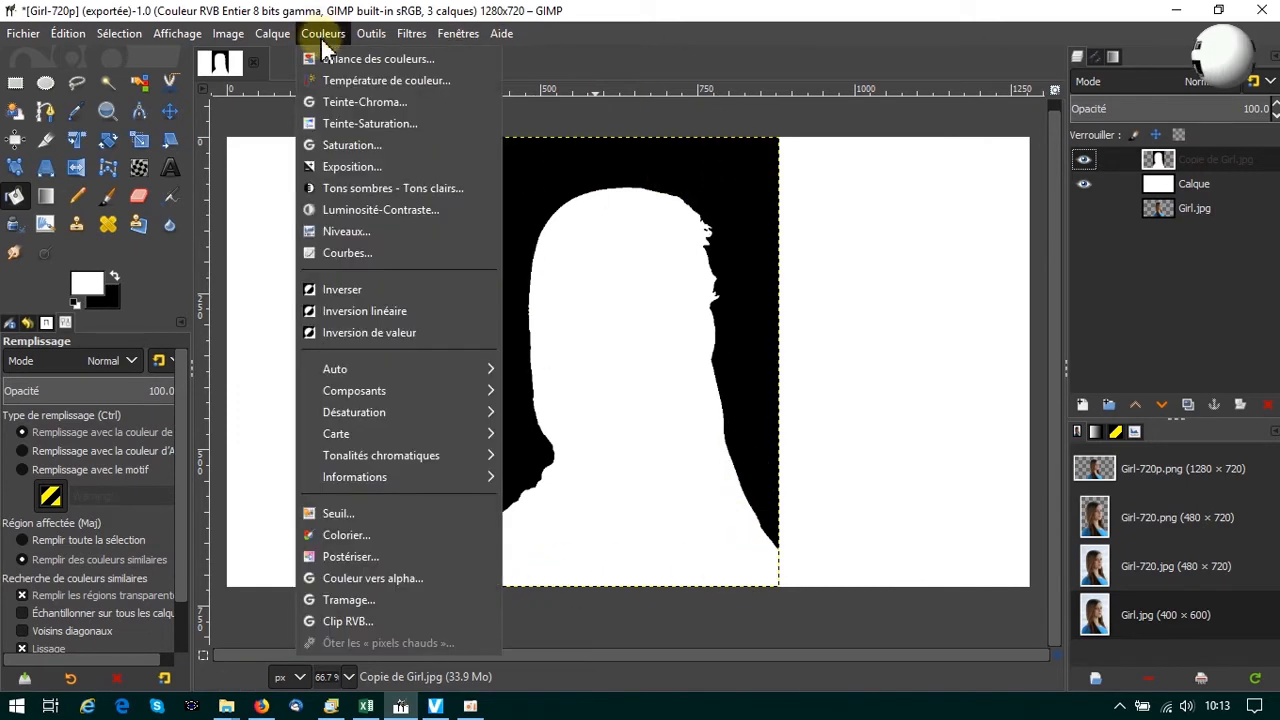
click(334, 289)
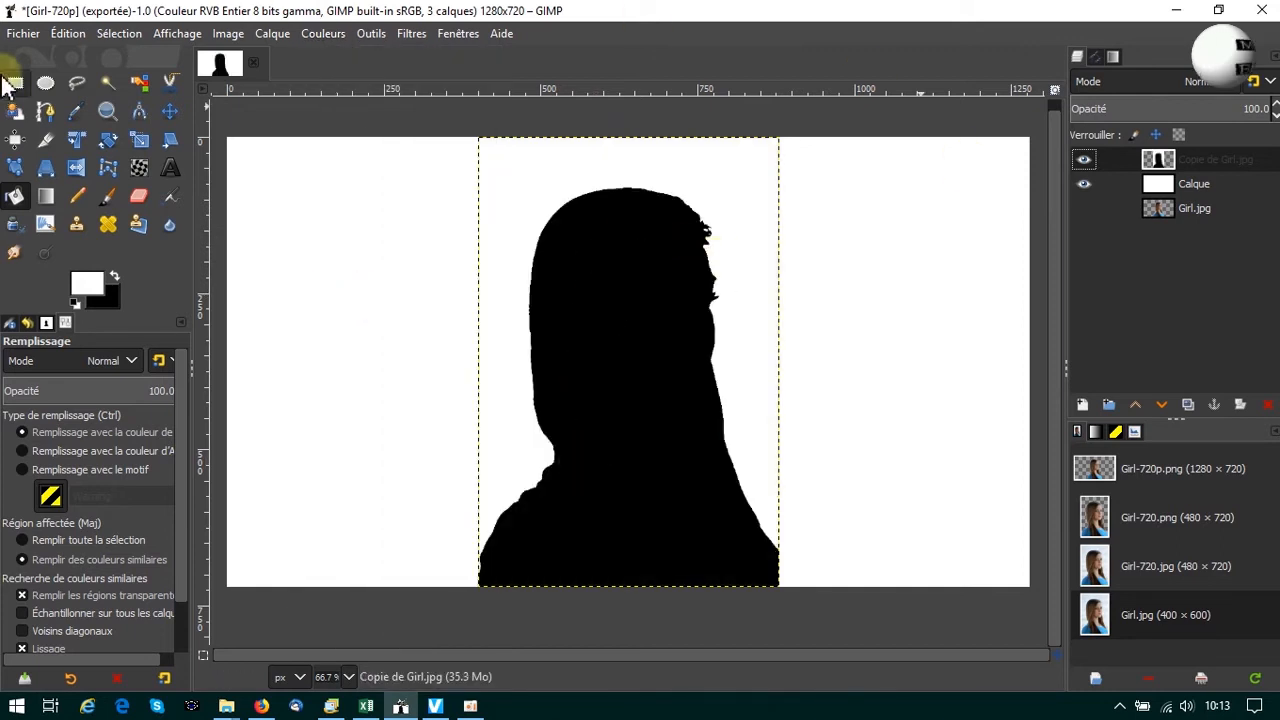
- Copy the Copie de Girl.jpg silhouette layer and add a white, full-opacity layer mask to the Calque layer
click(68, 33)
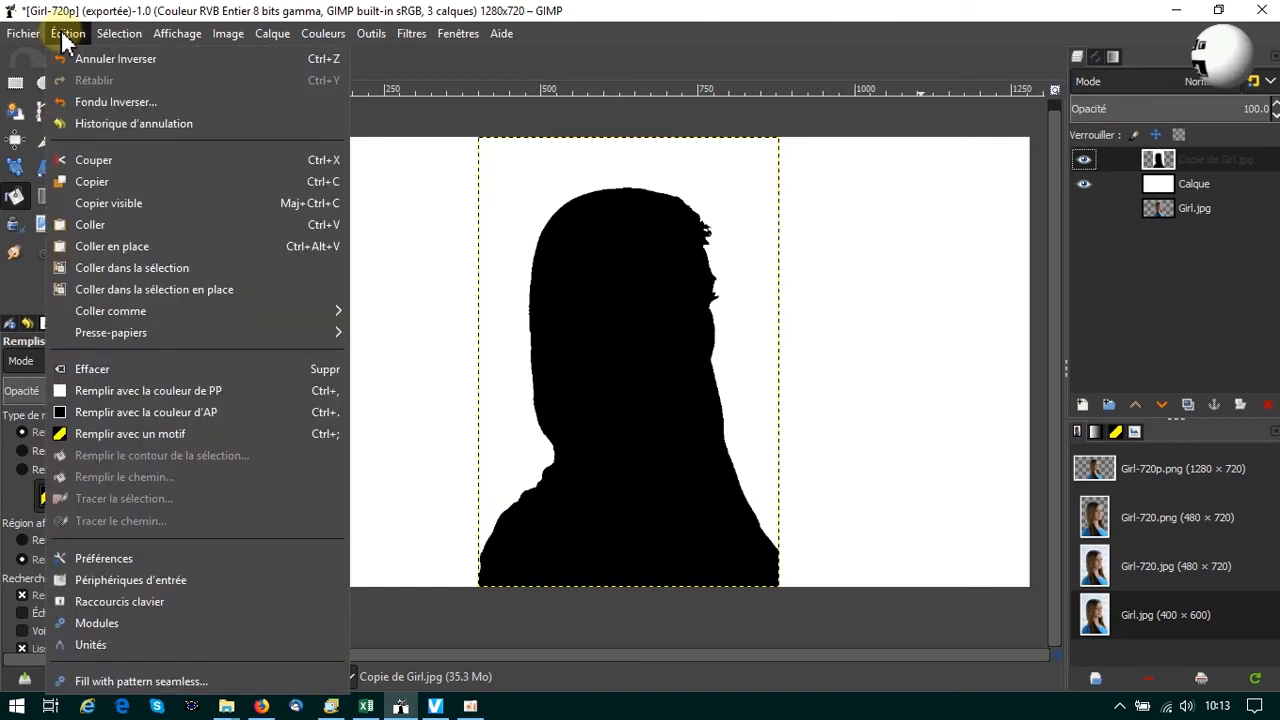
click(110, 179)
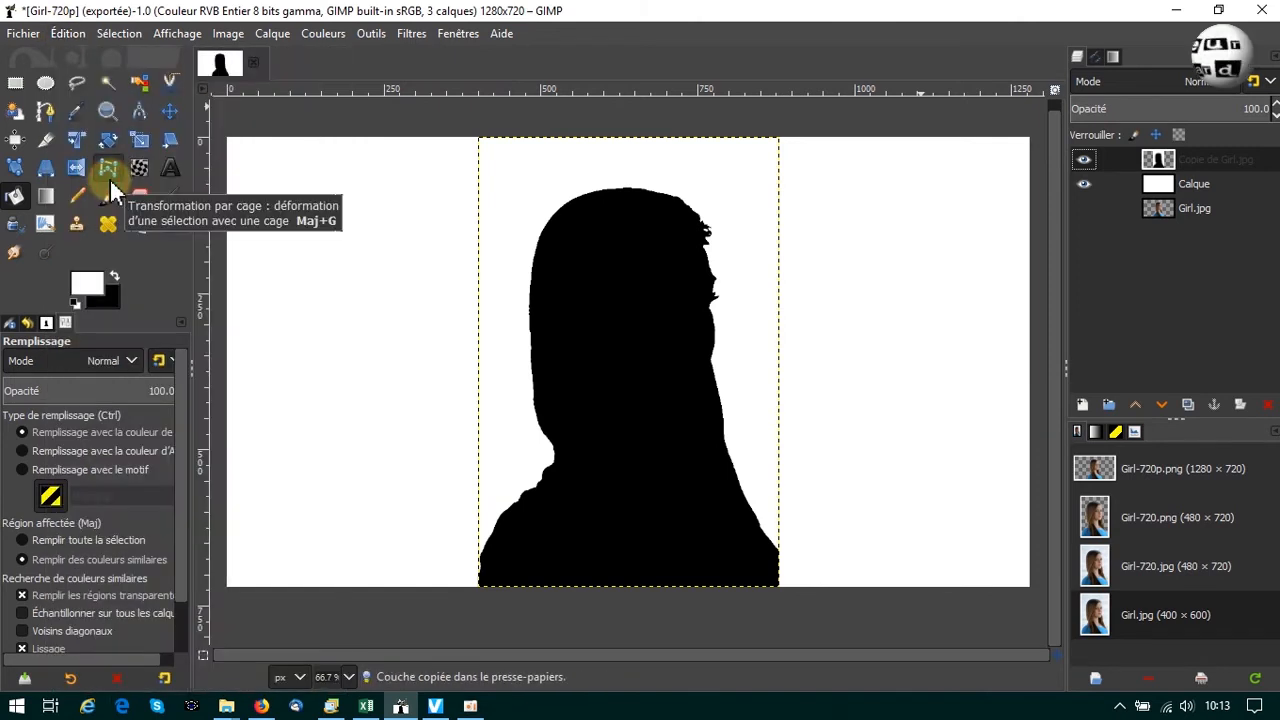
right_click(1160, 190)
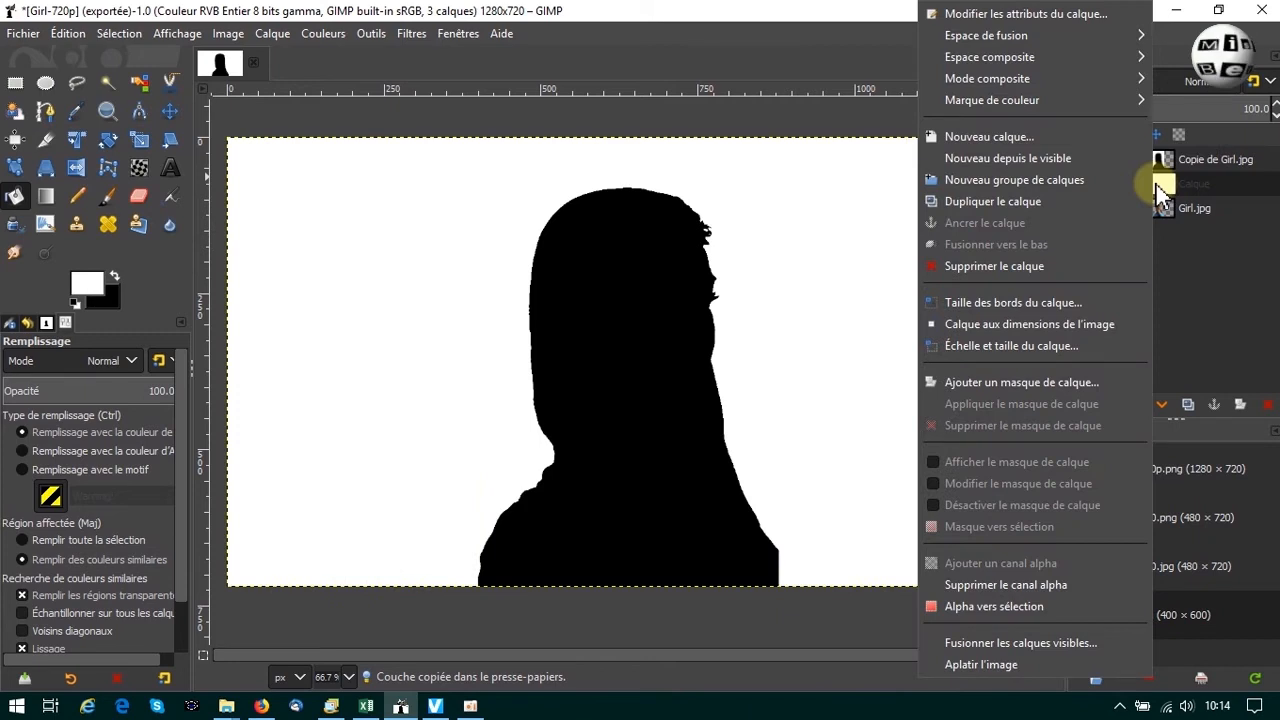
click(1090, 382)
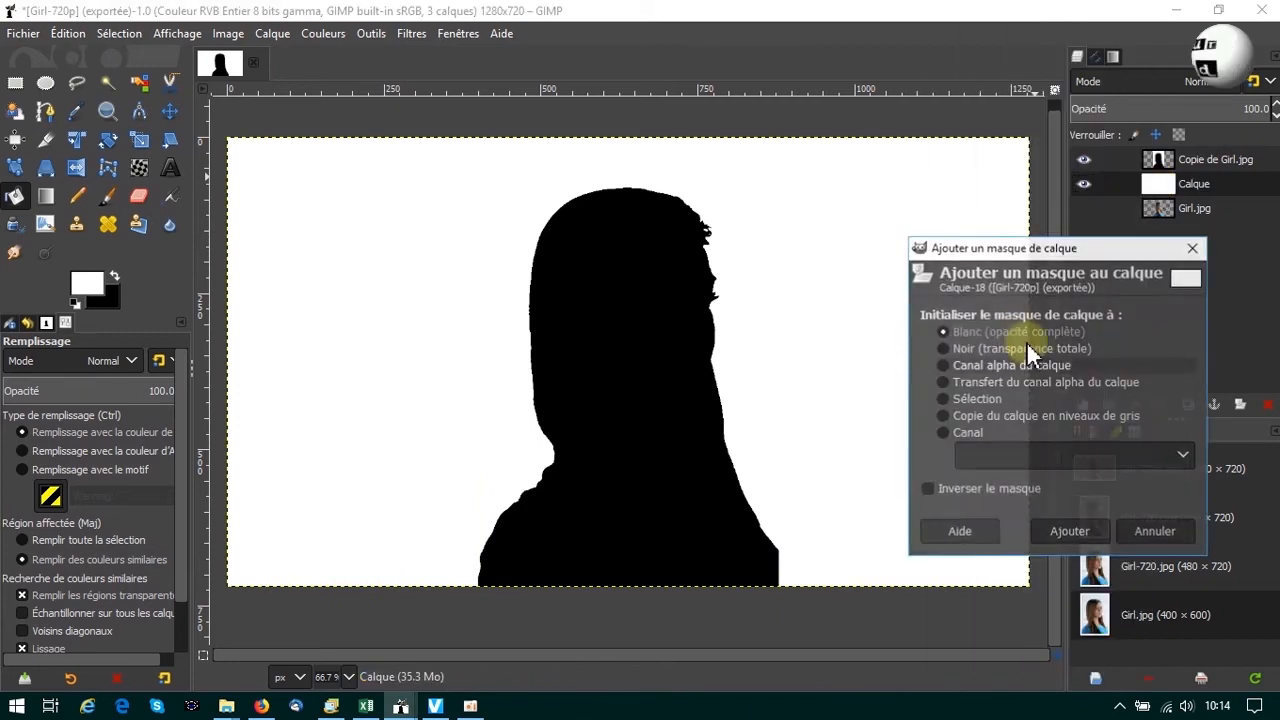
click(1066, 532)
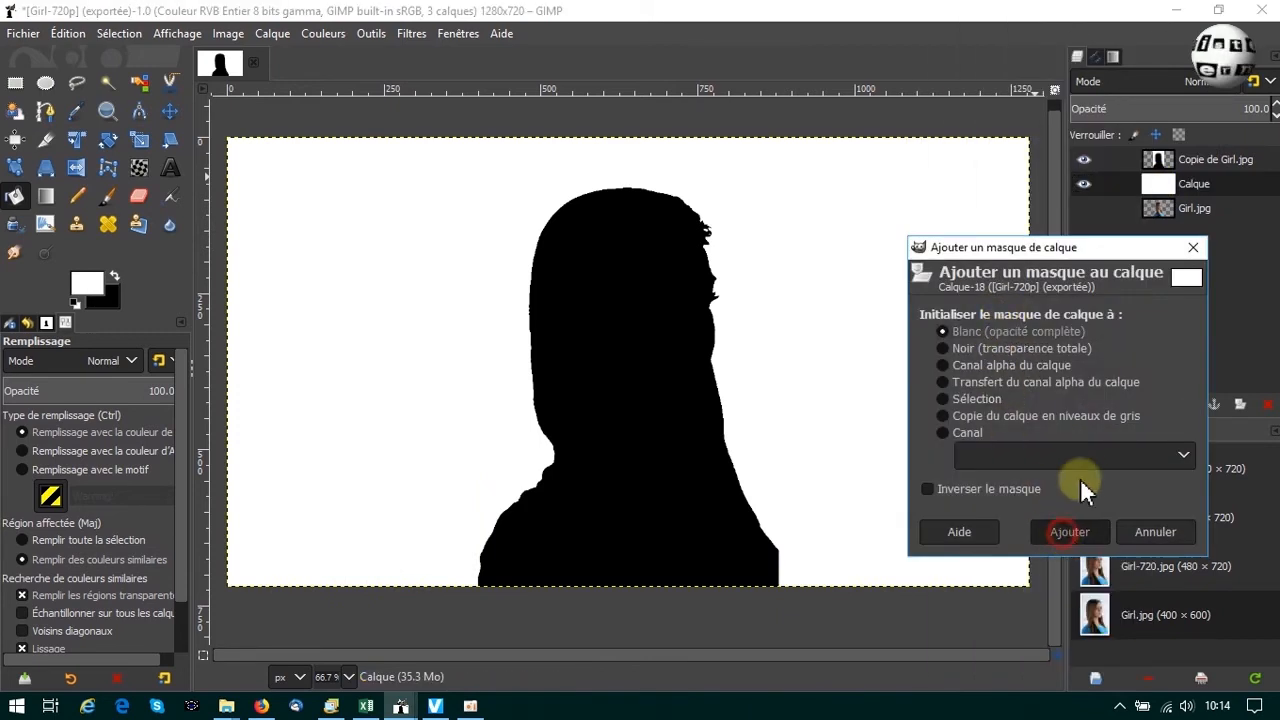
- Paste the copied silhouette into the Calque layer's mask, anchor it, and hide the Copie de Girl.jpg layer
click(68, 33)
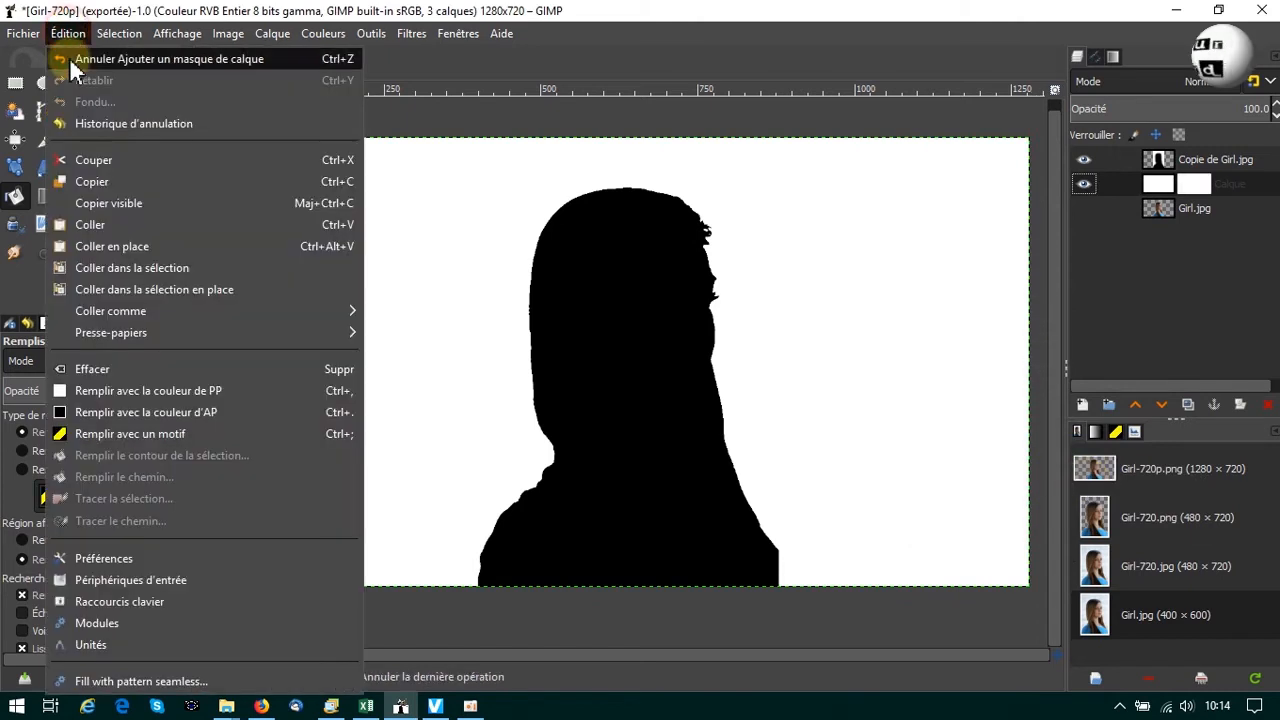
click(116, 224)
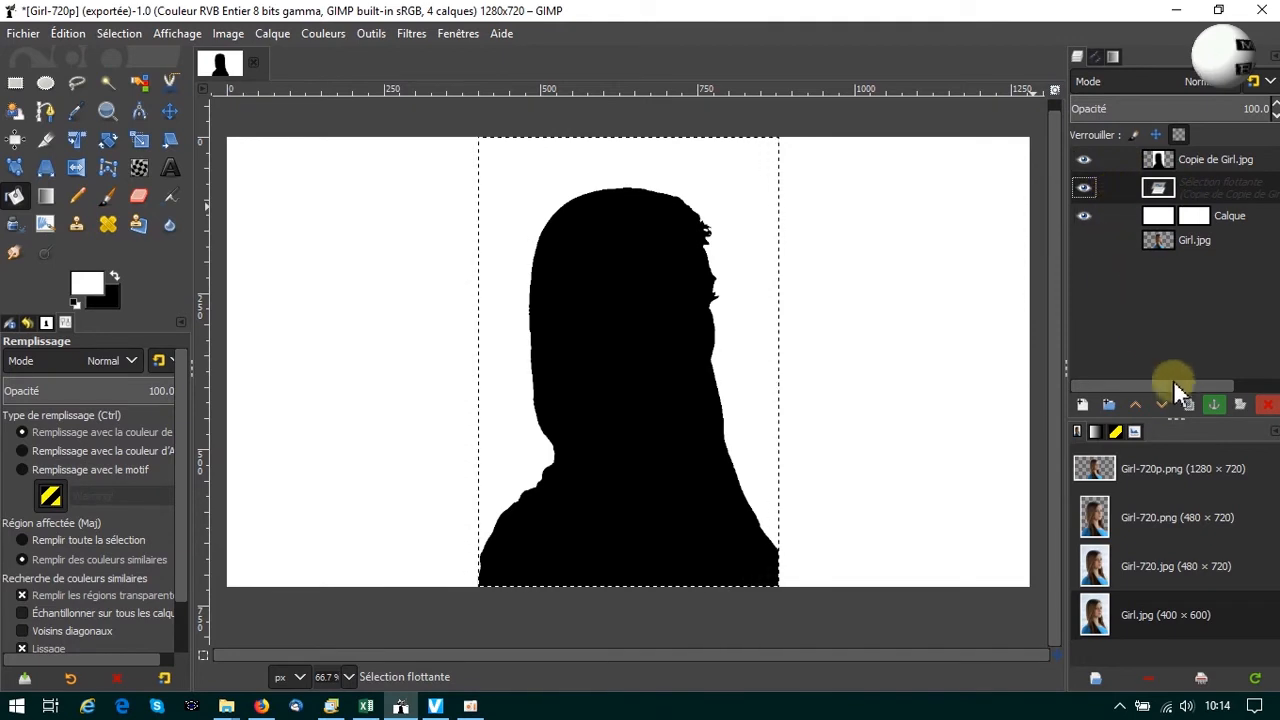
click(1214, 404)
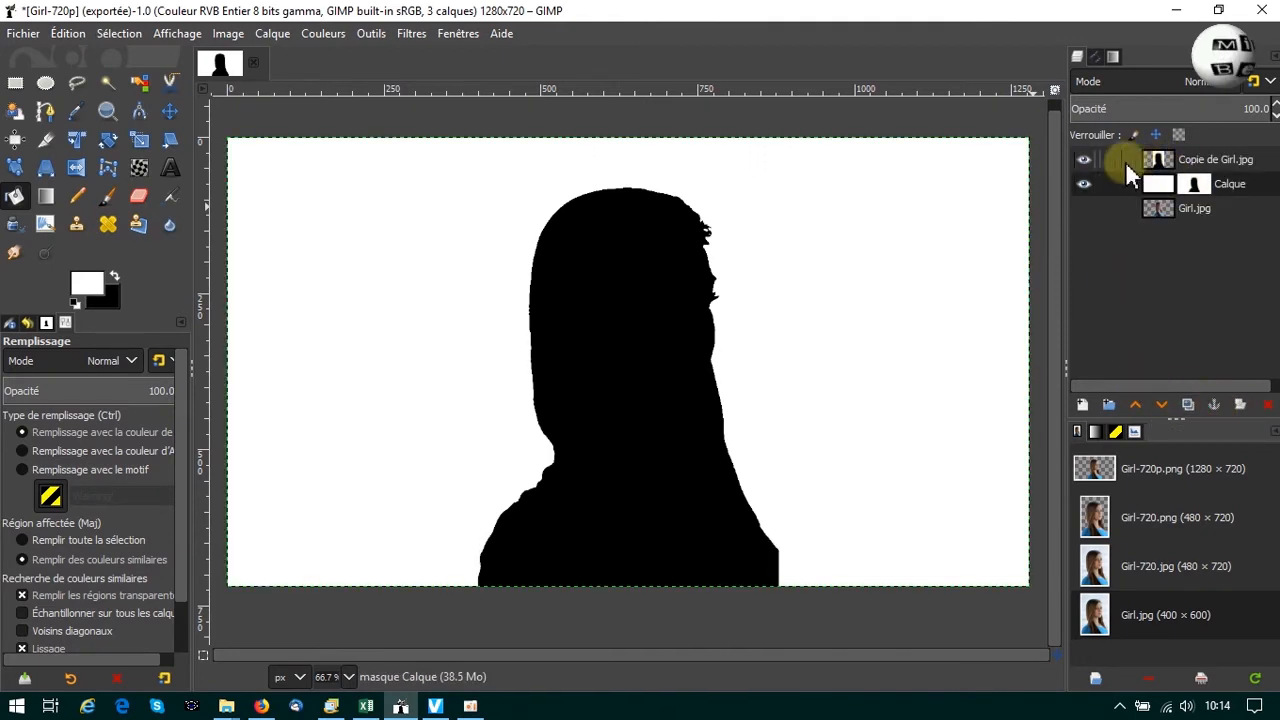
click(1084, 162)
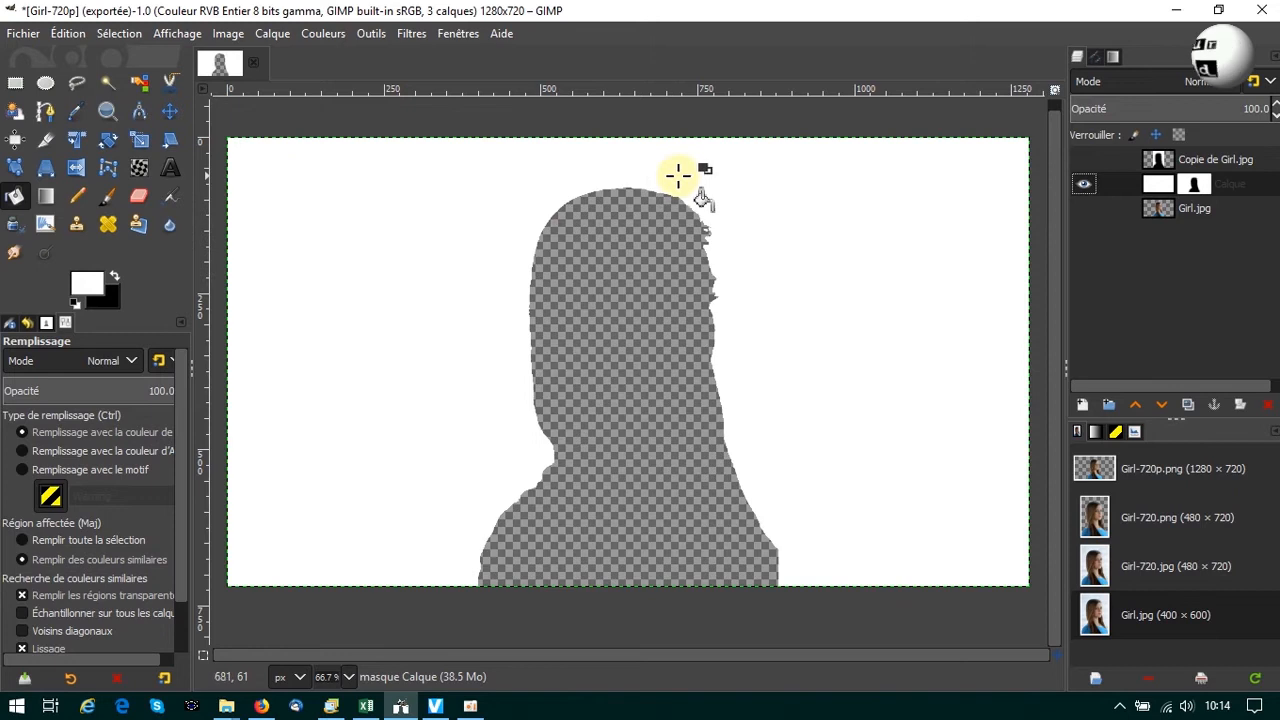
- Export the masked image to the Tuto folder as Girl-fond blanc-720p.png, hide the Calque layer and show Girl.jpg
click(22, 34)
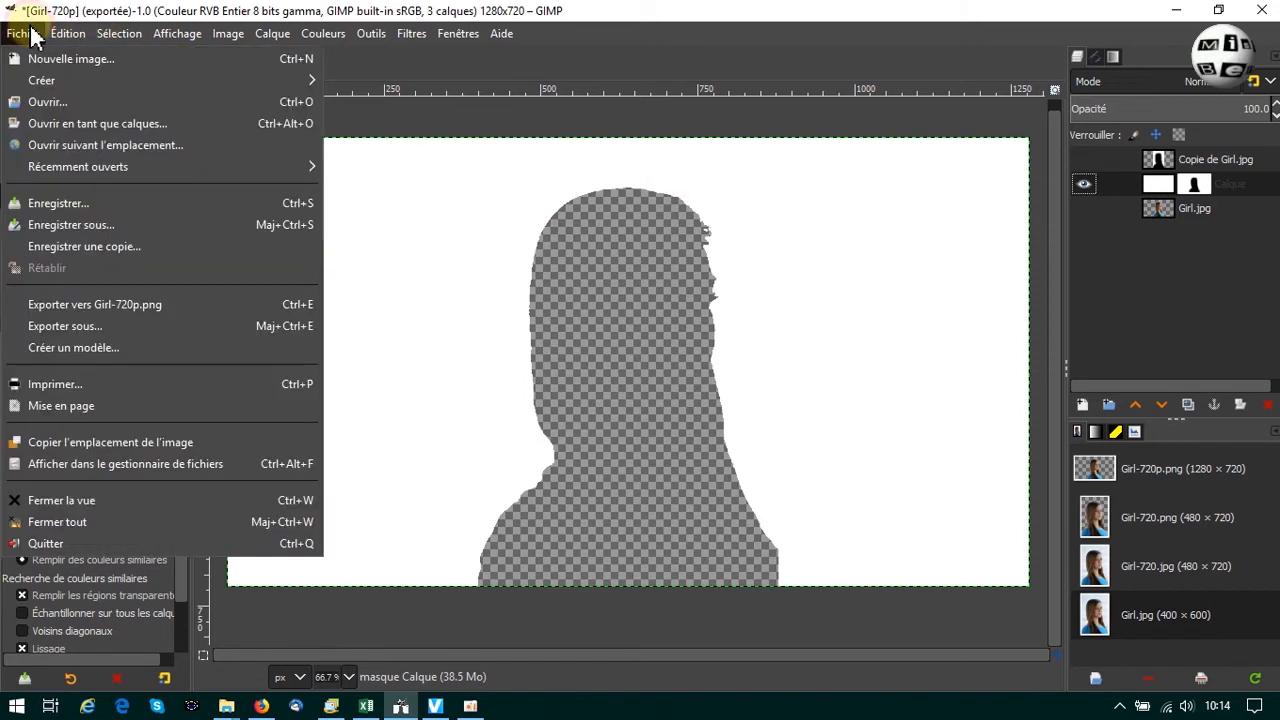
click(77, 326)
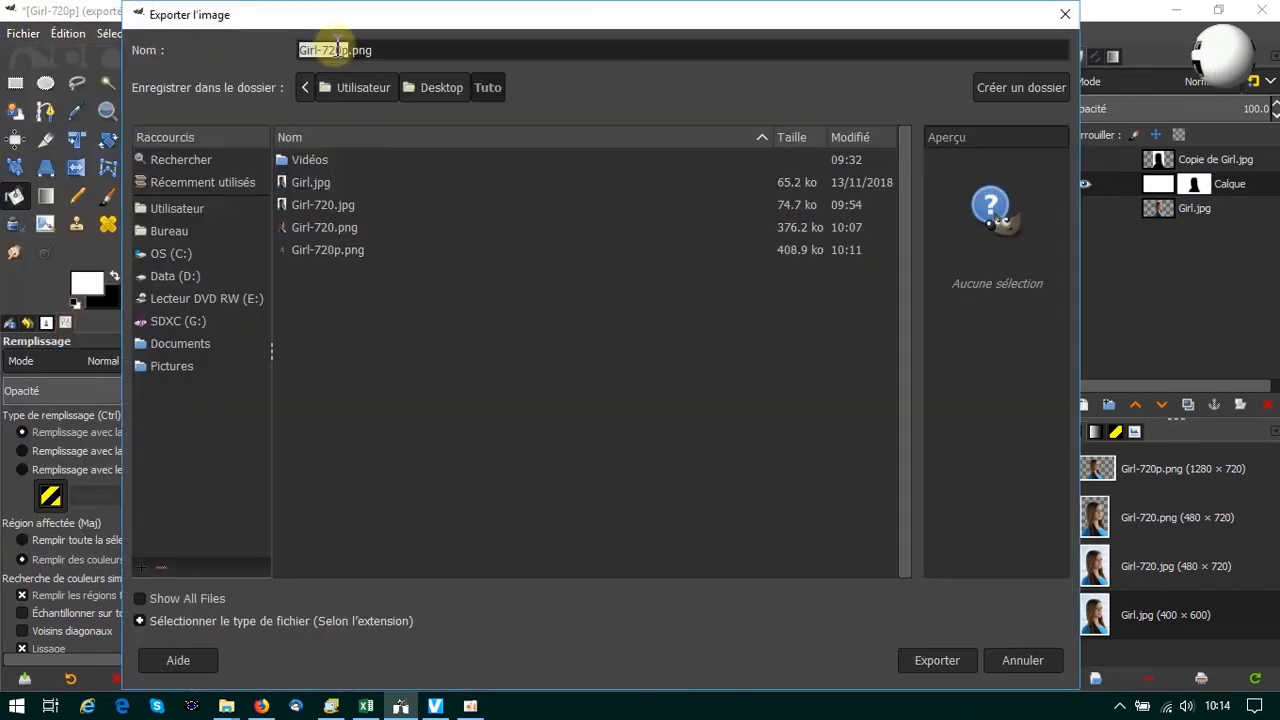
click(321, 50)
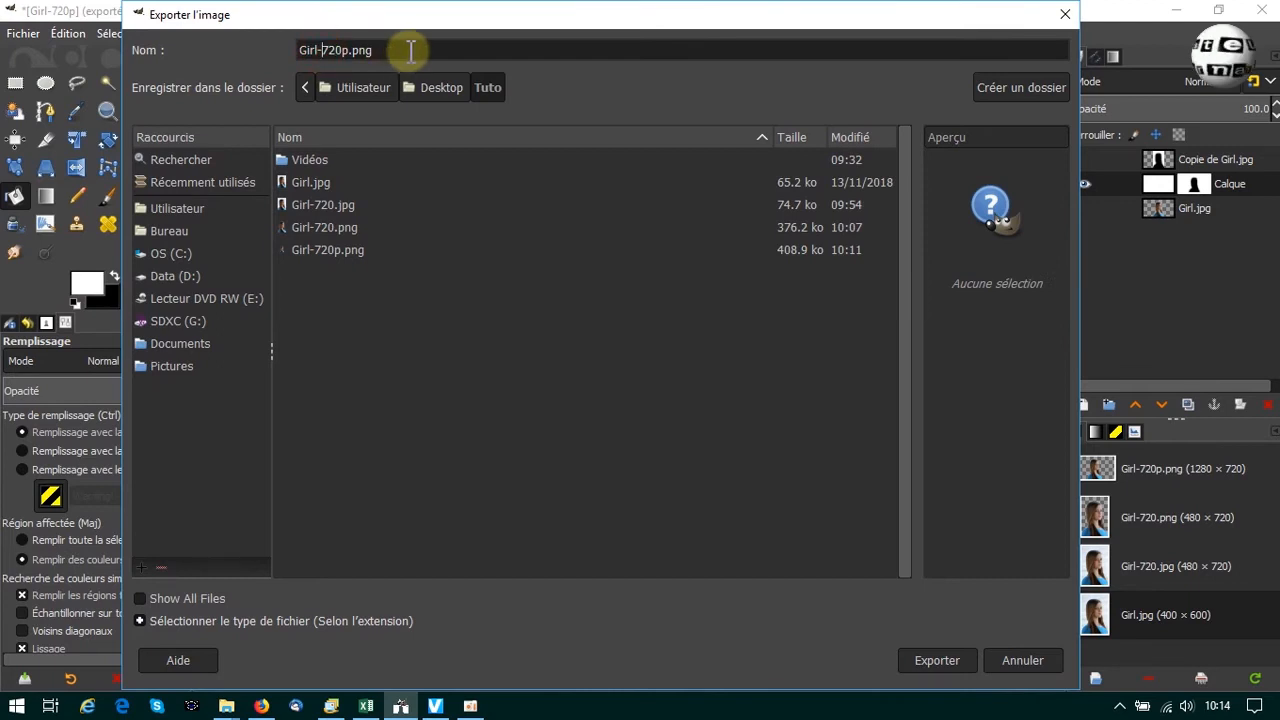
text(fond blanc-)
key(Return)
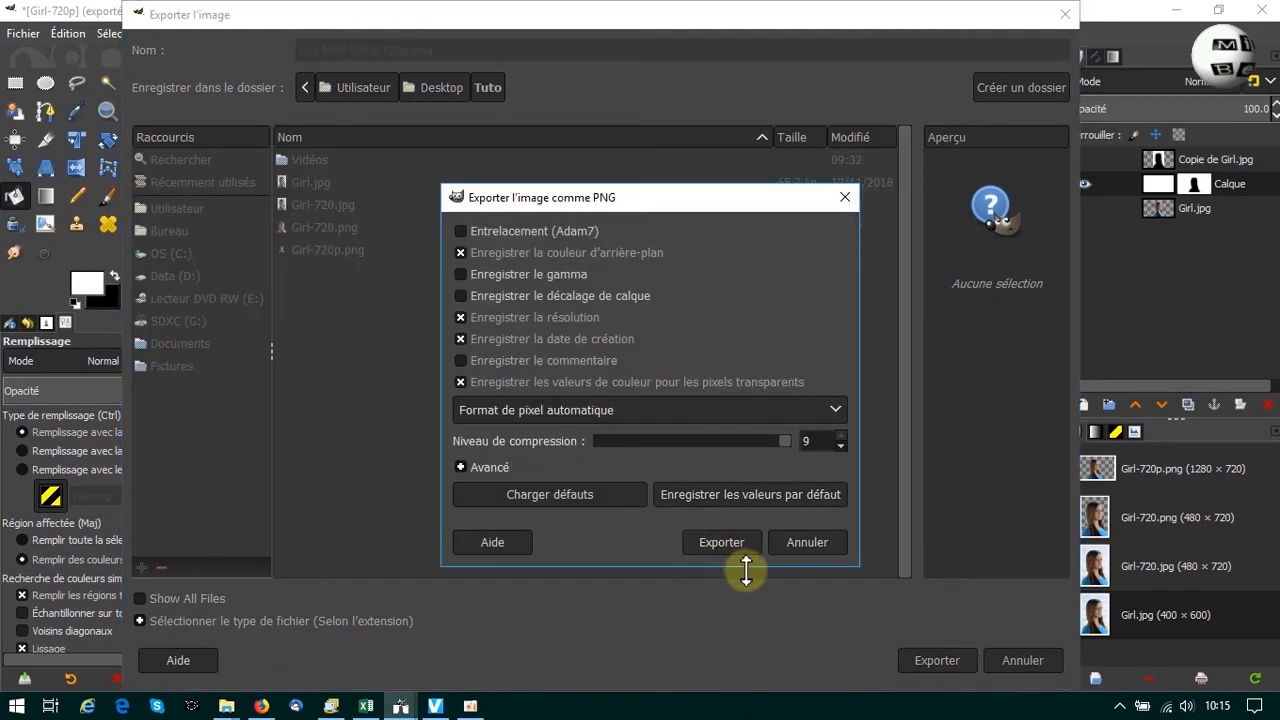
click(723, 542)
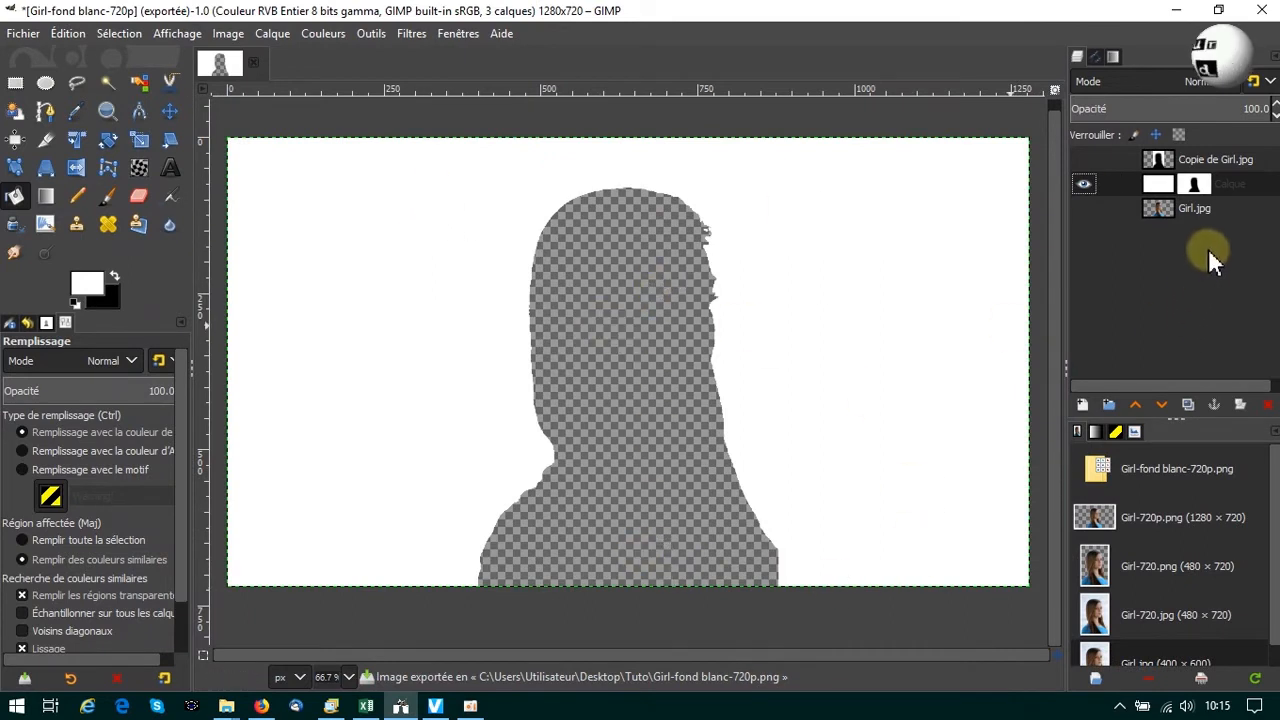
click(1083, 184)
click(1083, 208)
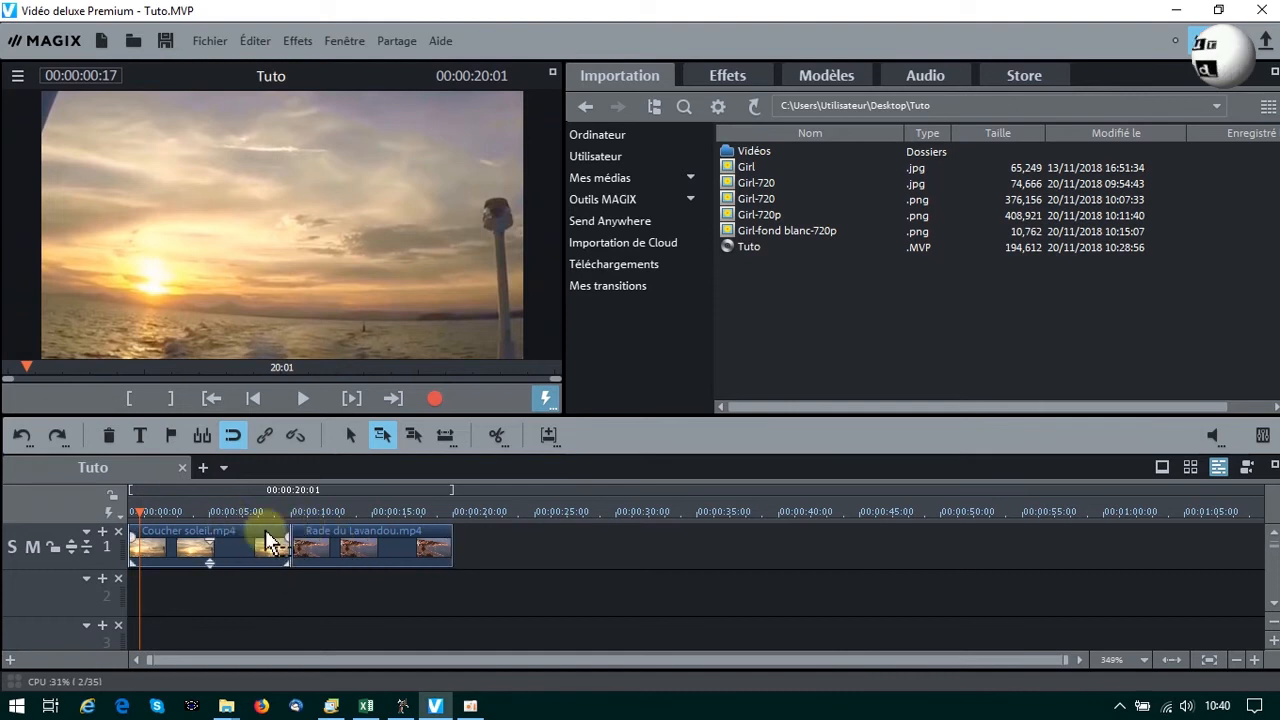
- Switch to MAGIX Vidéo deluxe and place Girl-fond blanc-720p.png on track 2 and Girl-720p.png on track 3, both at the project start
drag(125, 513, 343, 523)
click(190, 540)
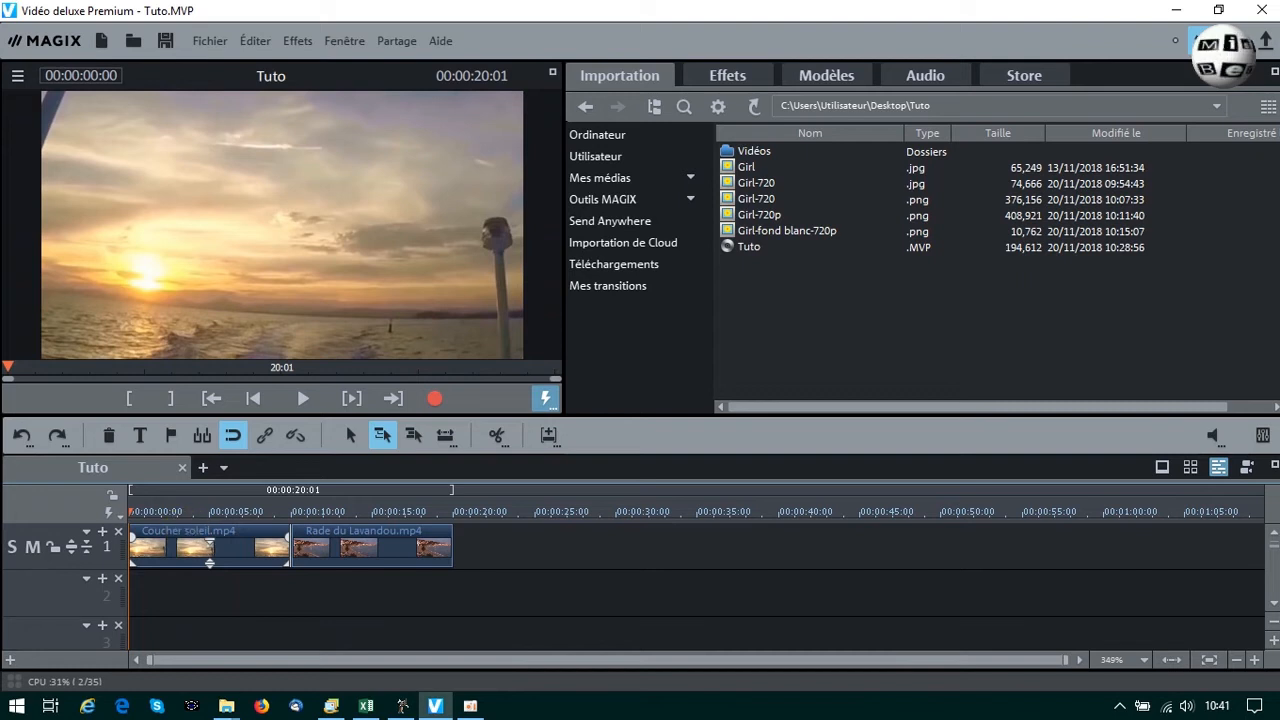
click(778, 244)
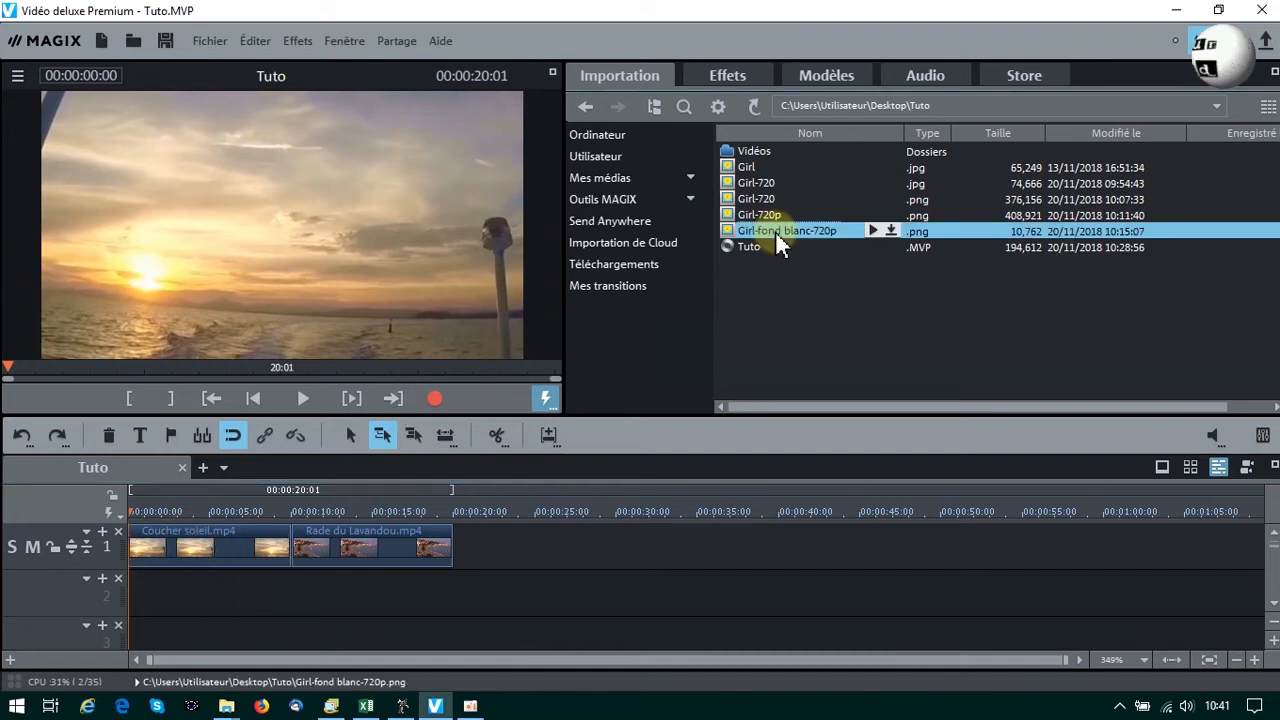
drag(778, 240, 176, 598)
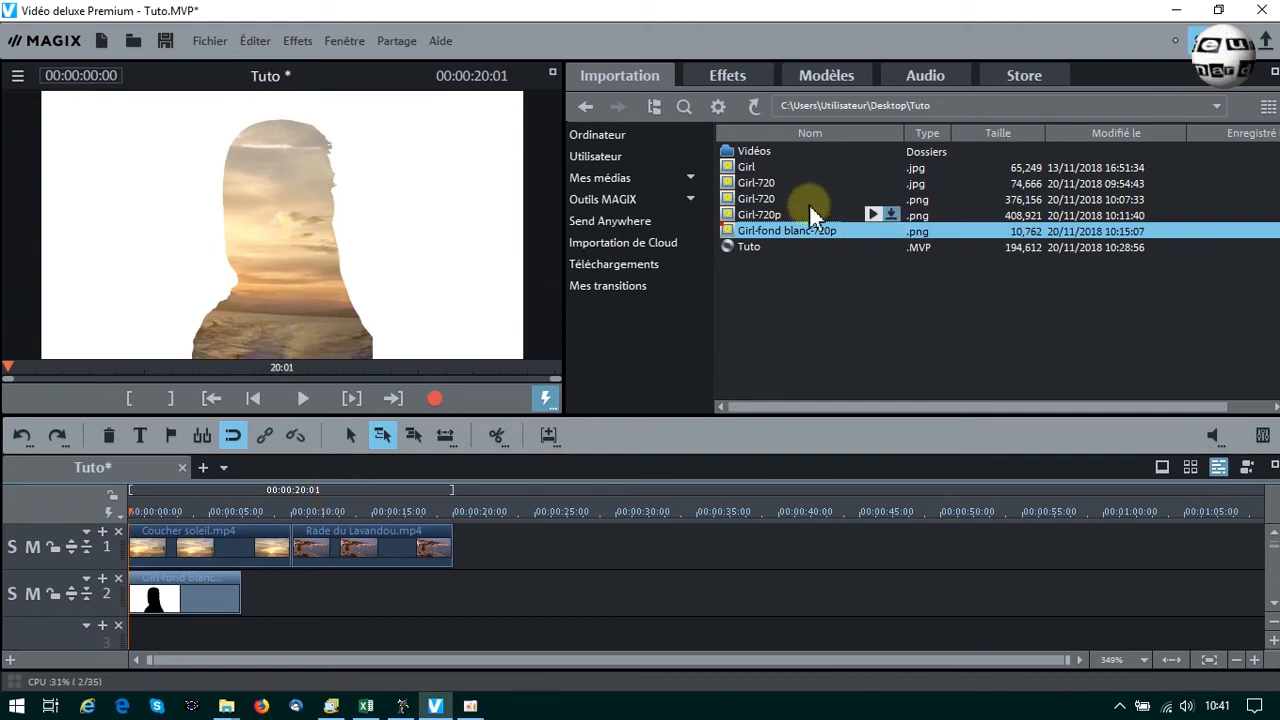
click(753, 214)
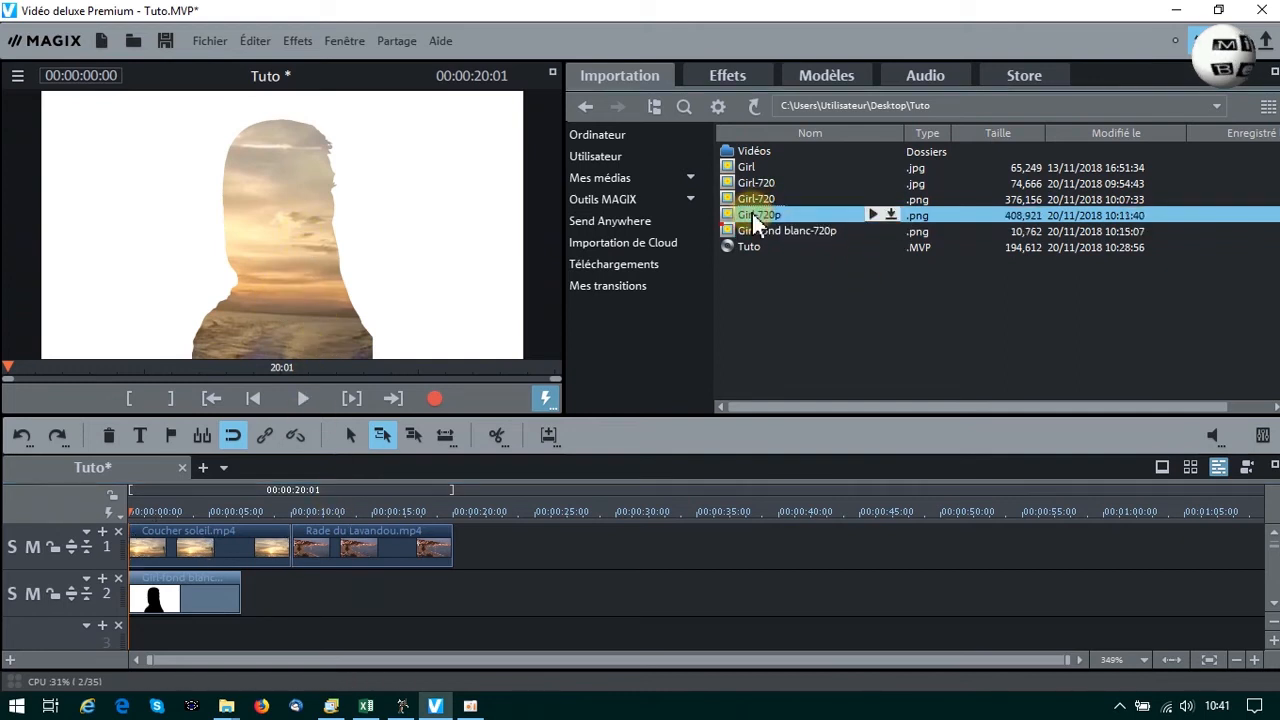
drag(757, 225, 172, 632)
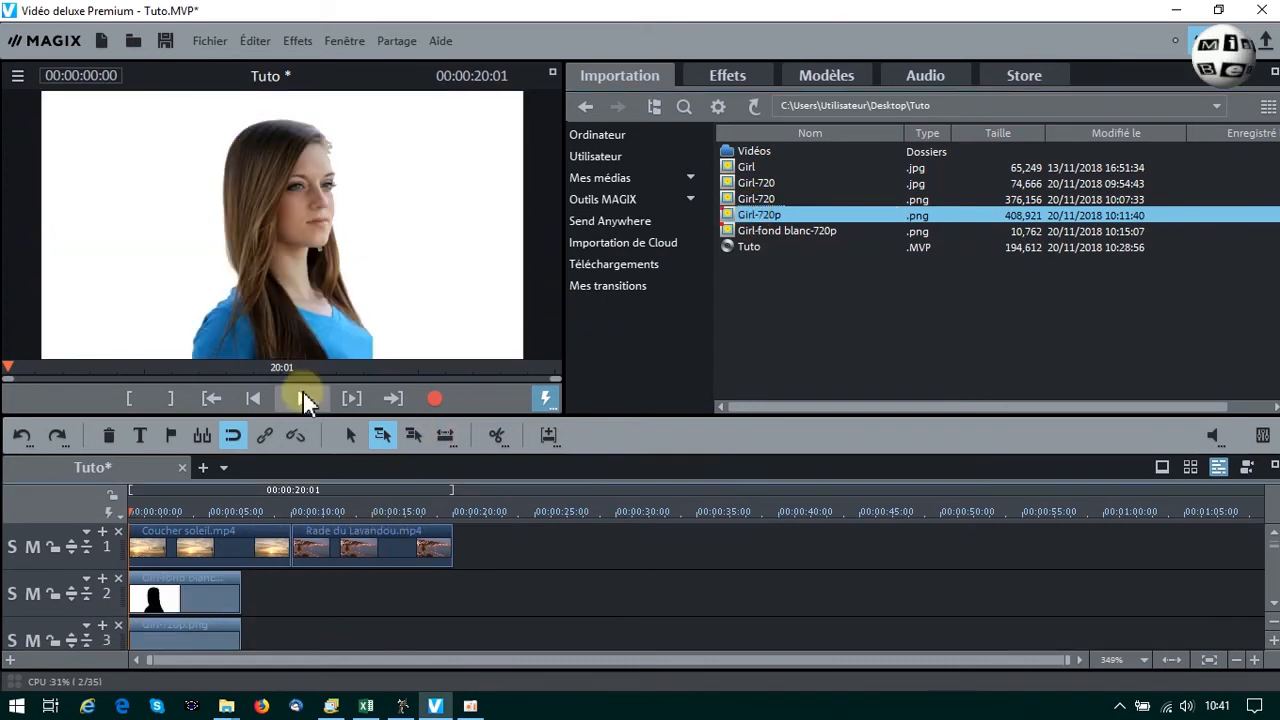
- Set the display duration of both images on tracks 2 and 3 to 20 s, matching the videos on track 1
click(194, 635)
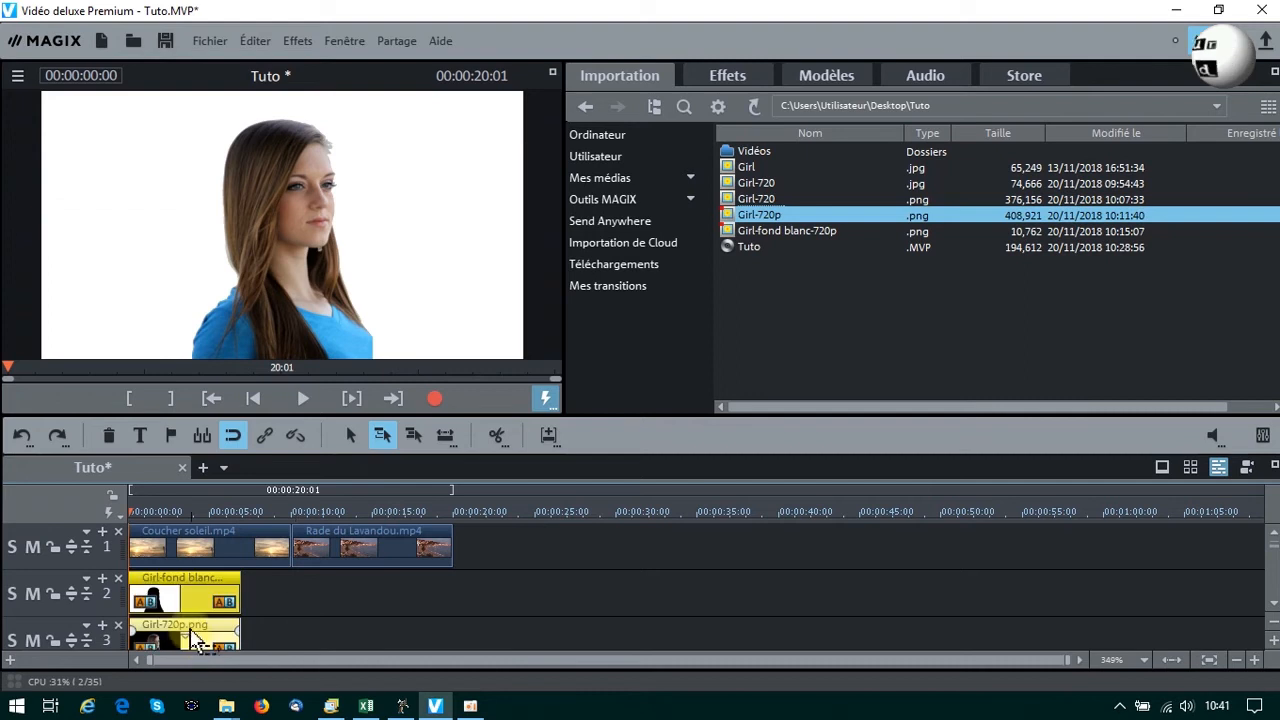
right_click(201, 576)
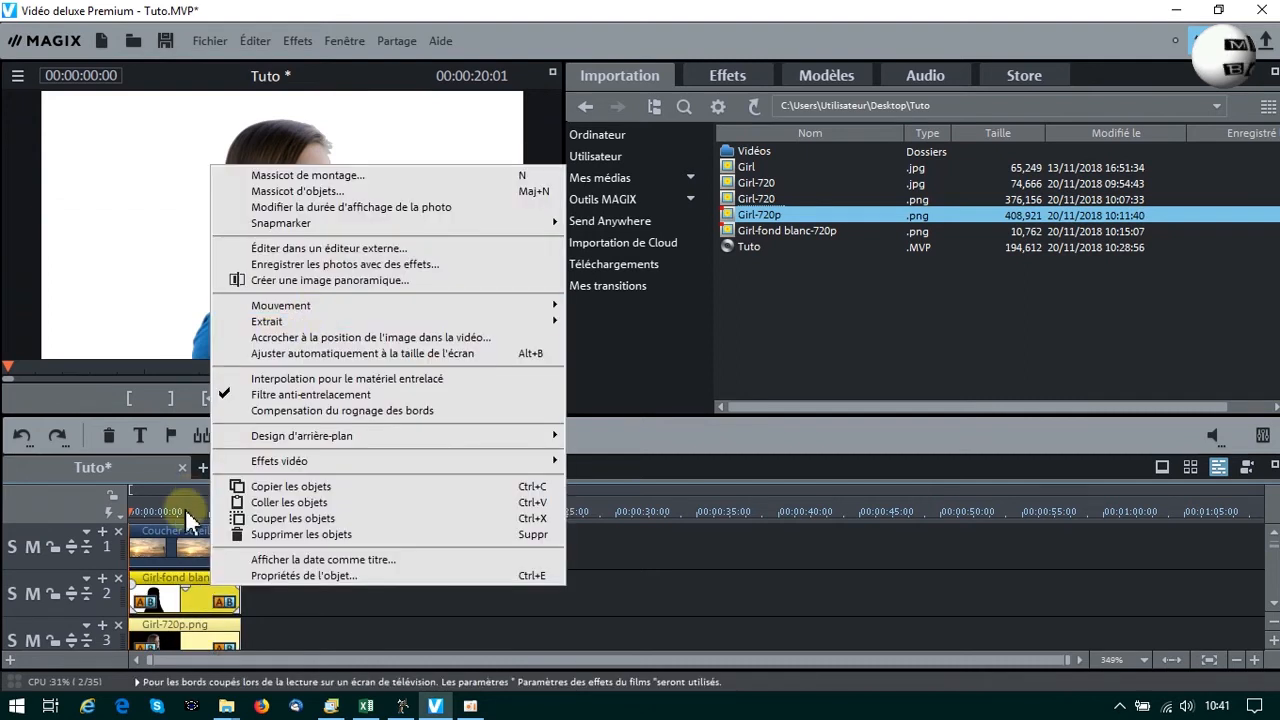
click(354, 208)
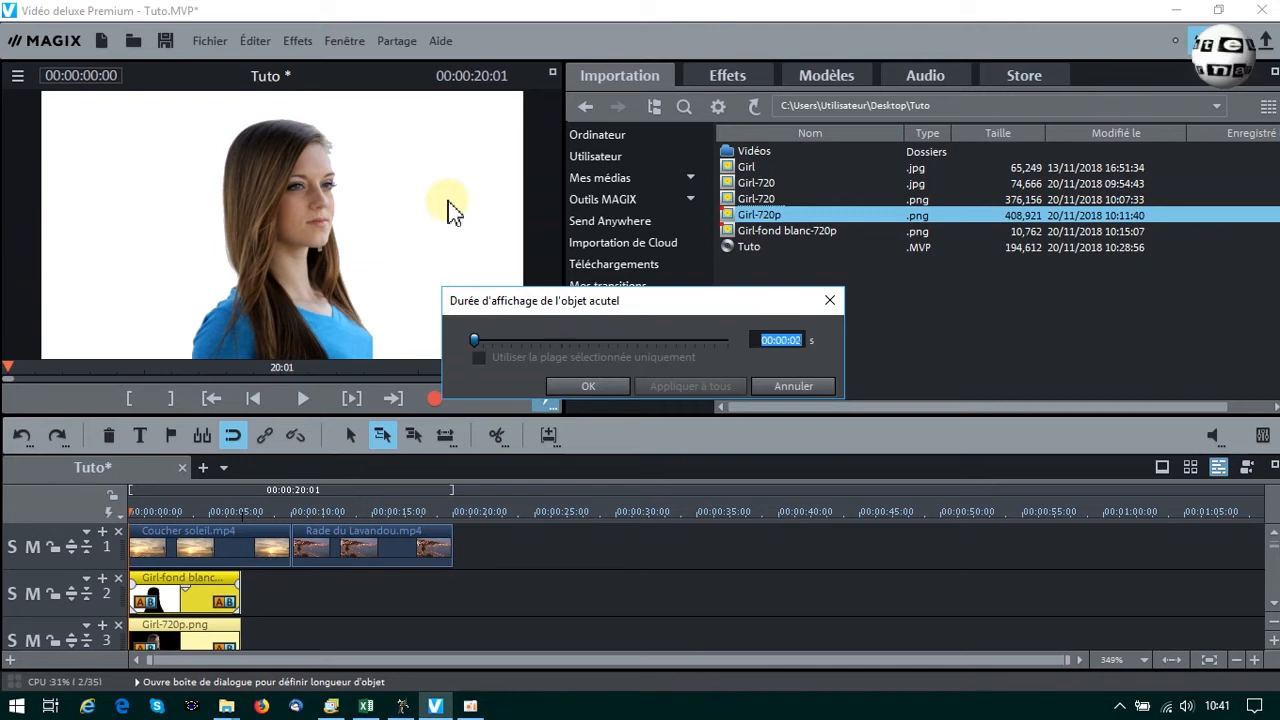
click(588, 386)
click(645, 420)
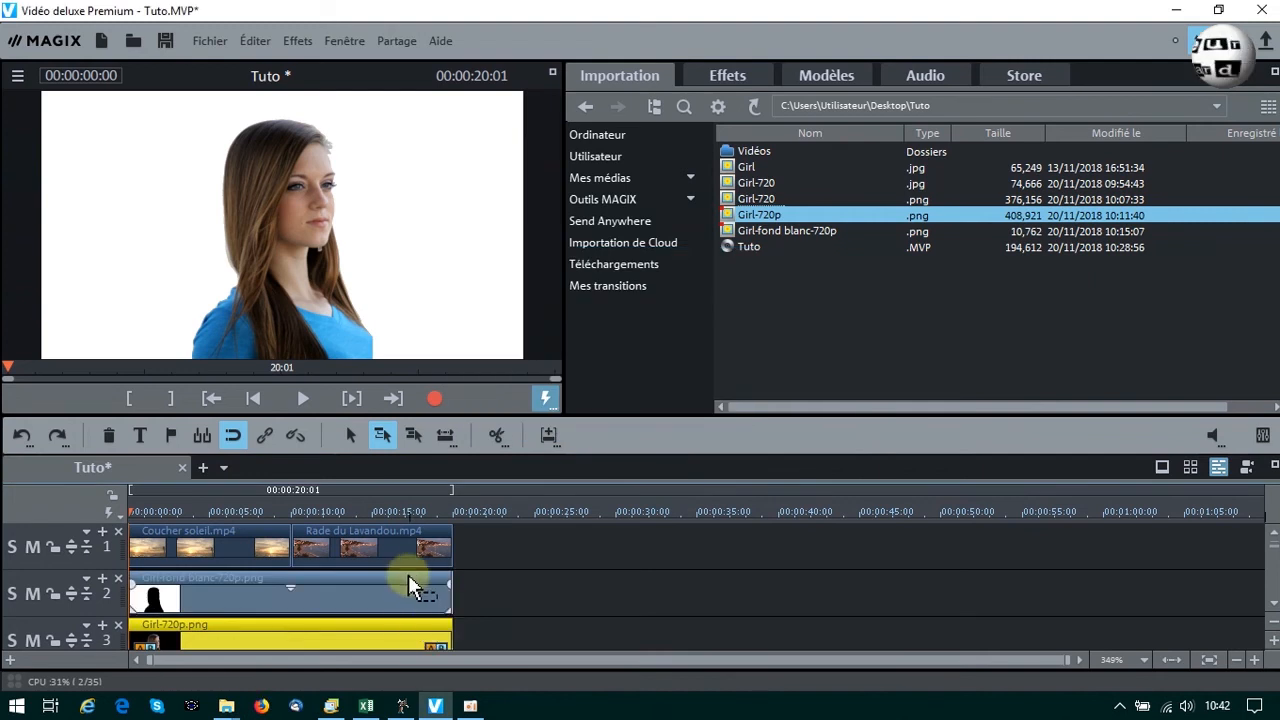
- Compare the preview with track 2 muted and unmuted, and apply the Chrominance effect in Mix mode to Girl-720p.png
click(730, 78)
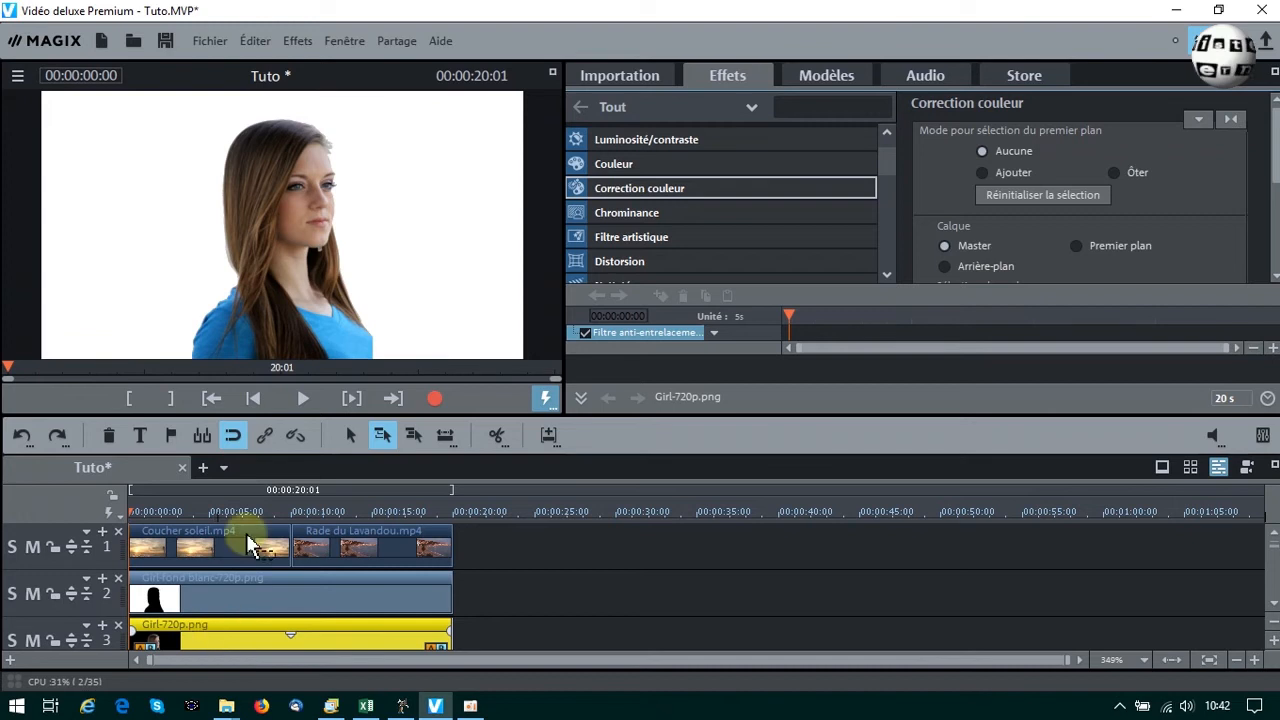
click(32, 594)
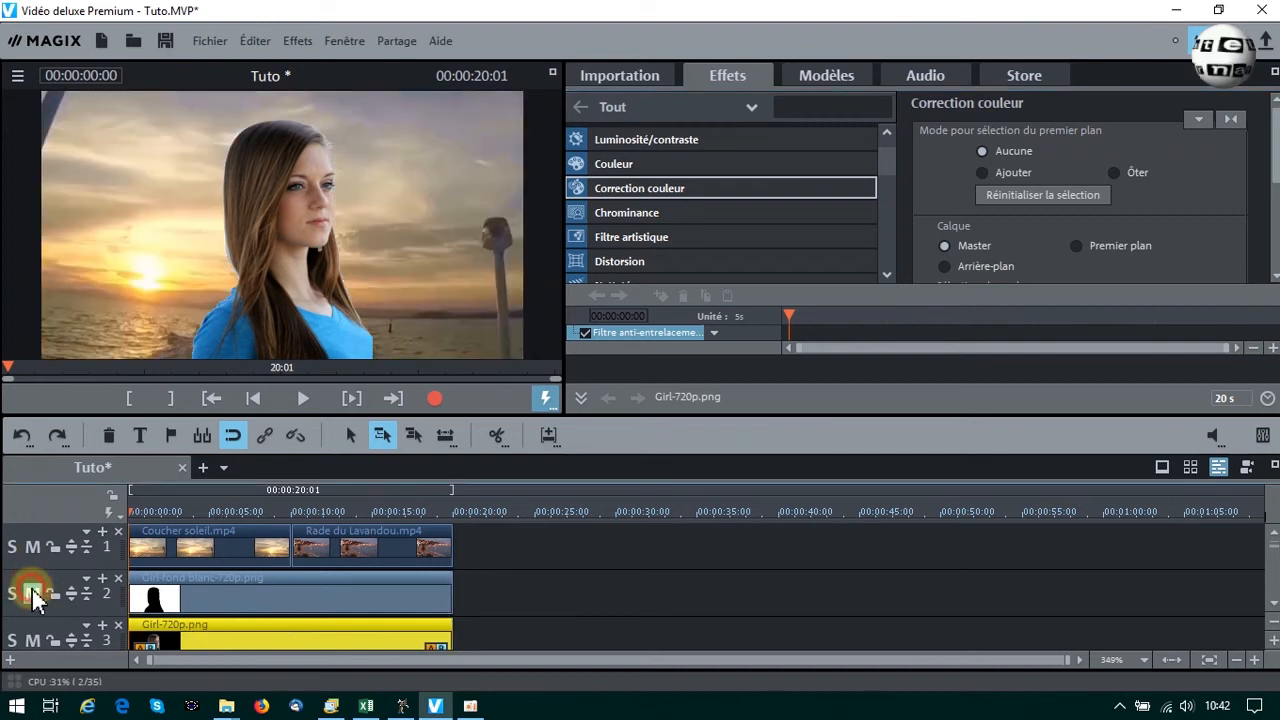
click(33, 596)
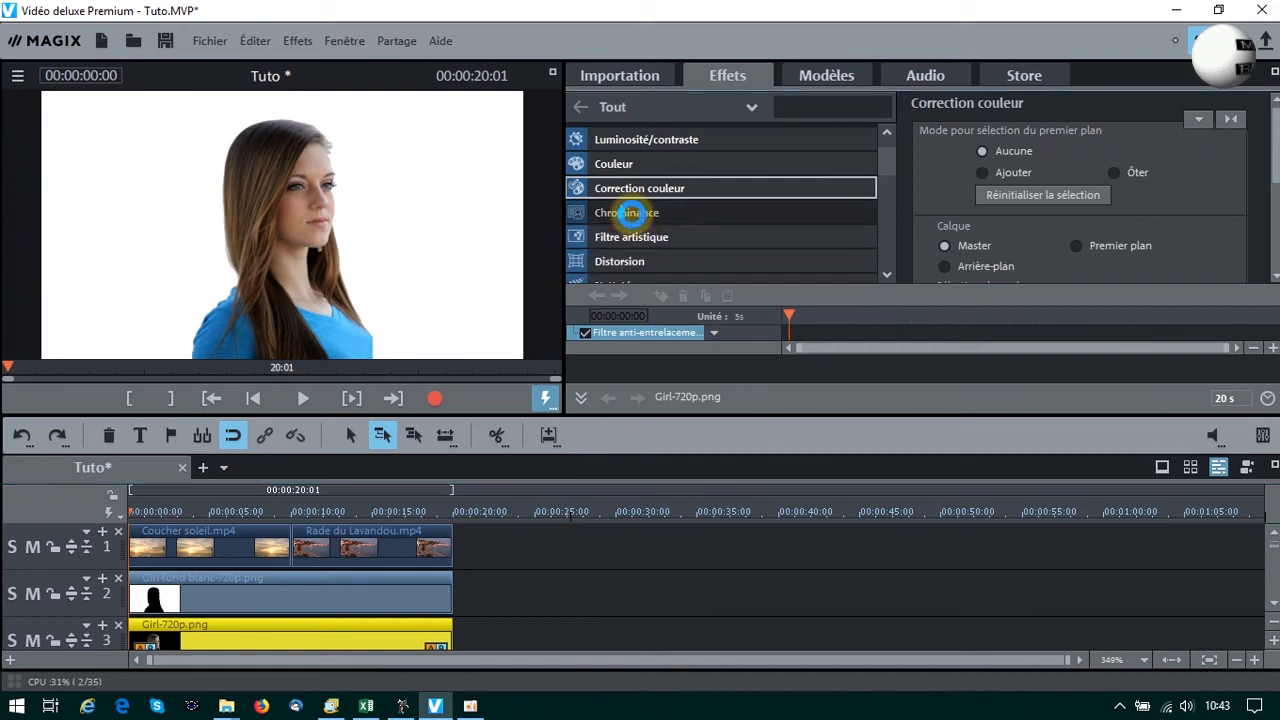
click(624, 211)
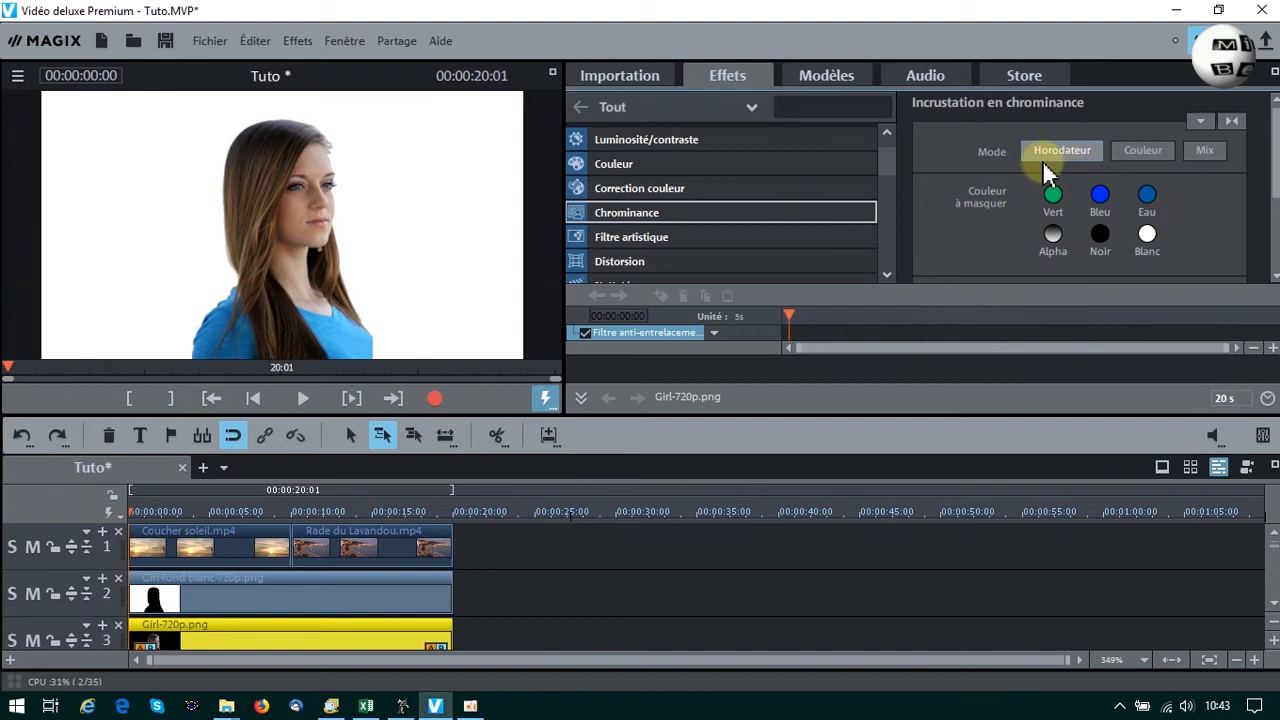
click(1204, 154)
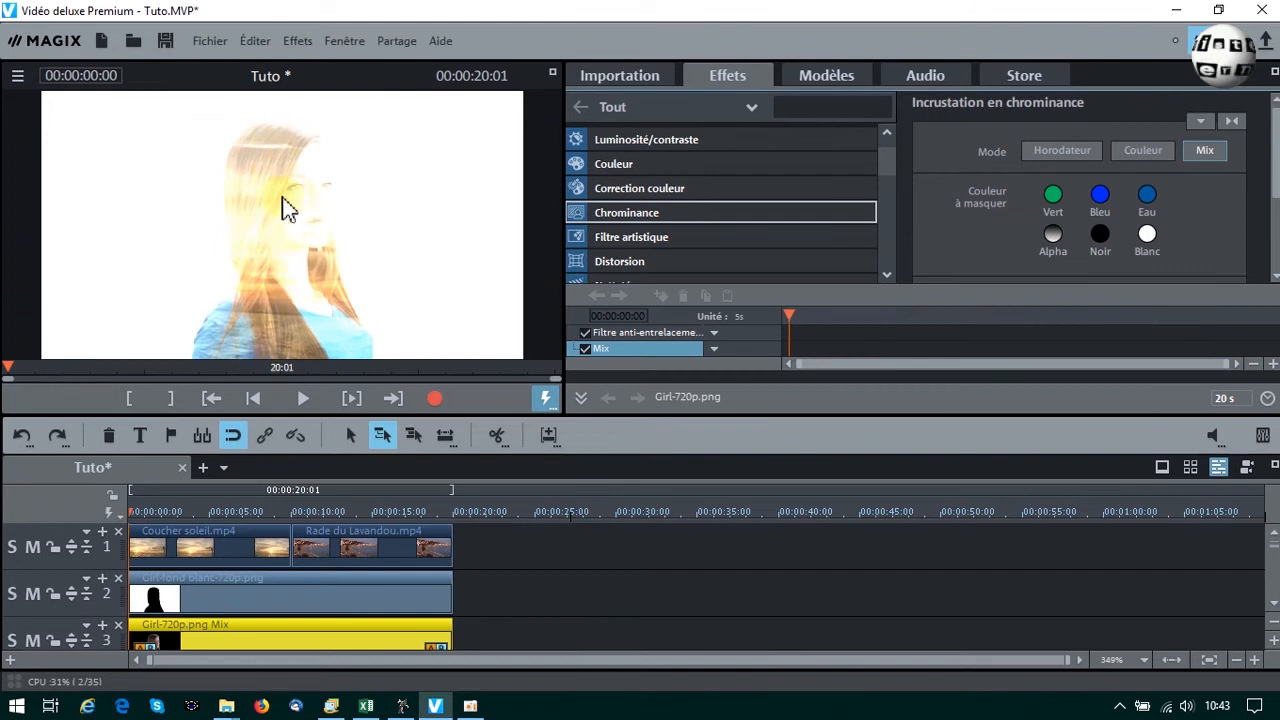
- Scrub the timeline across both video clips to check how the portrait mix looks over each
drag(128, 508, 234, 518)
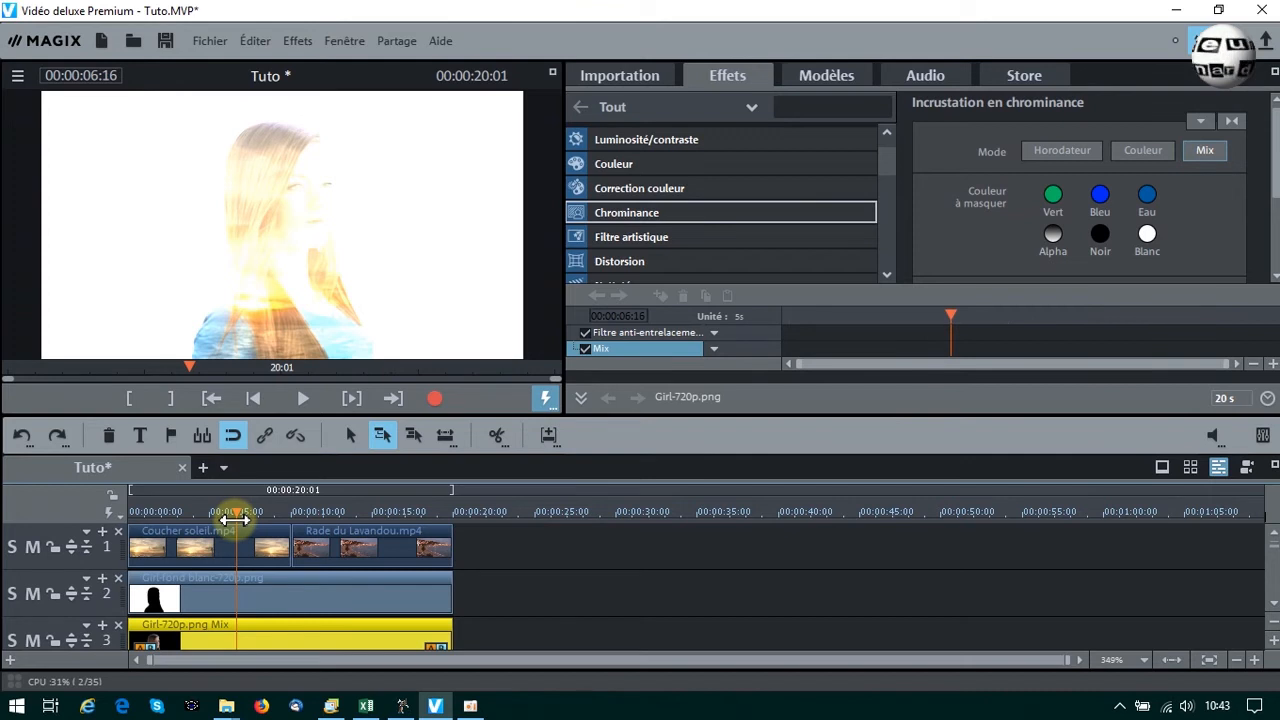
drag(235, 520, 236, 519)
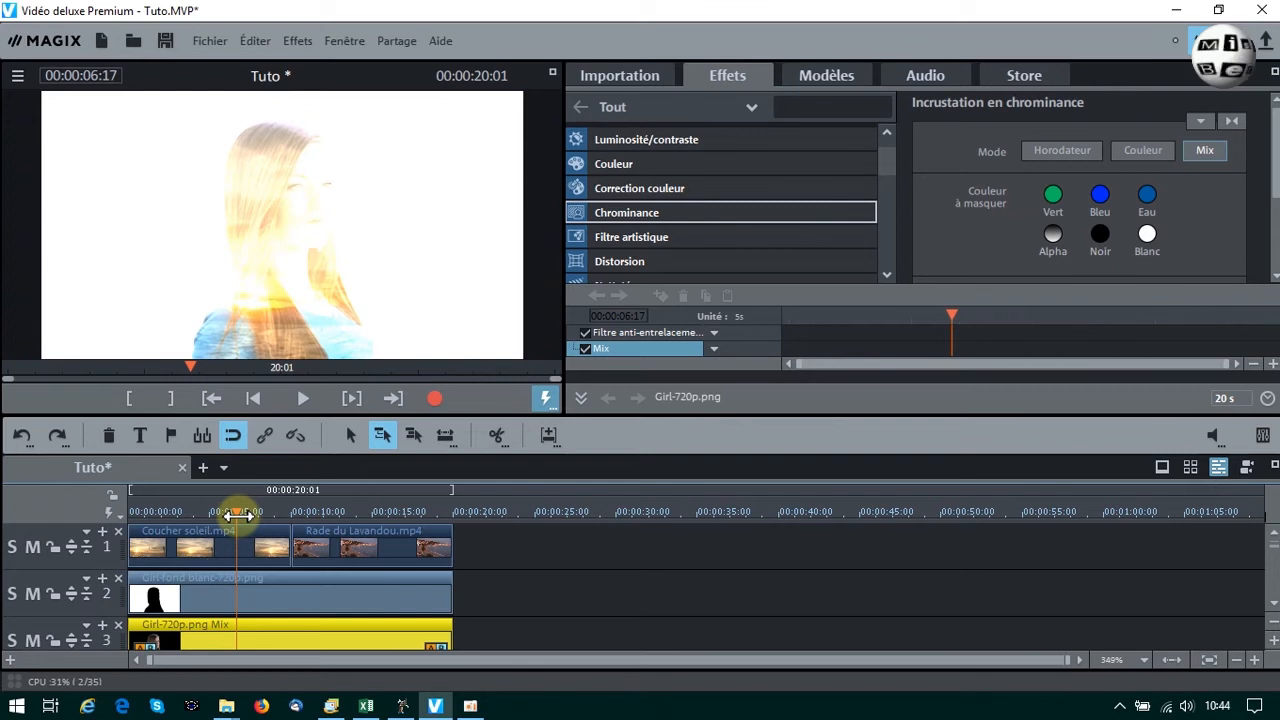
drag(237, 515, 350, 515)
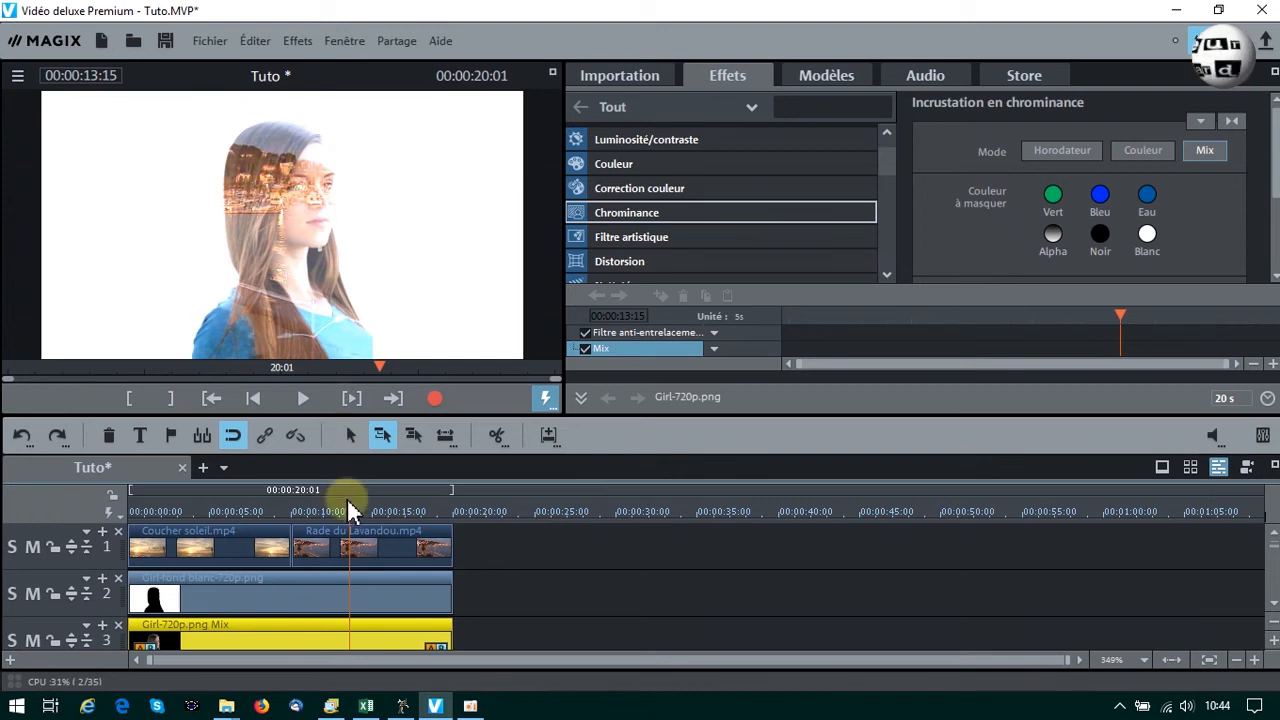
- Open the Position / Taille effect for Rade du Lavandou.mp4 and try shifting the clip upward within the frame
click(362, 548)
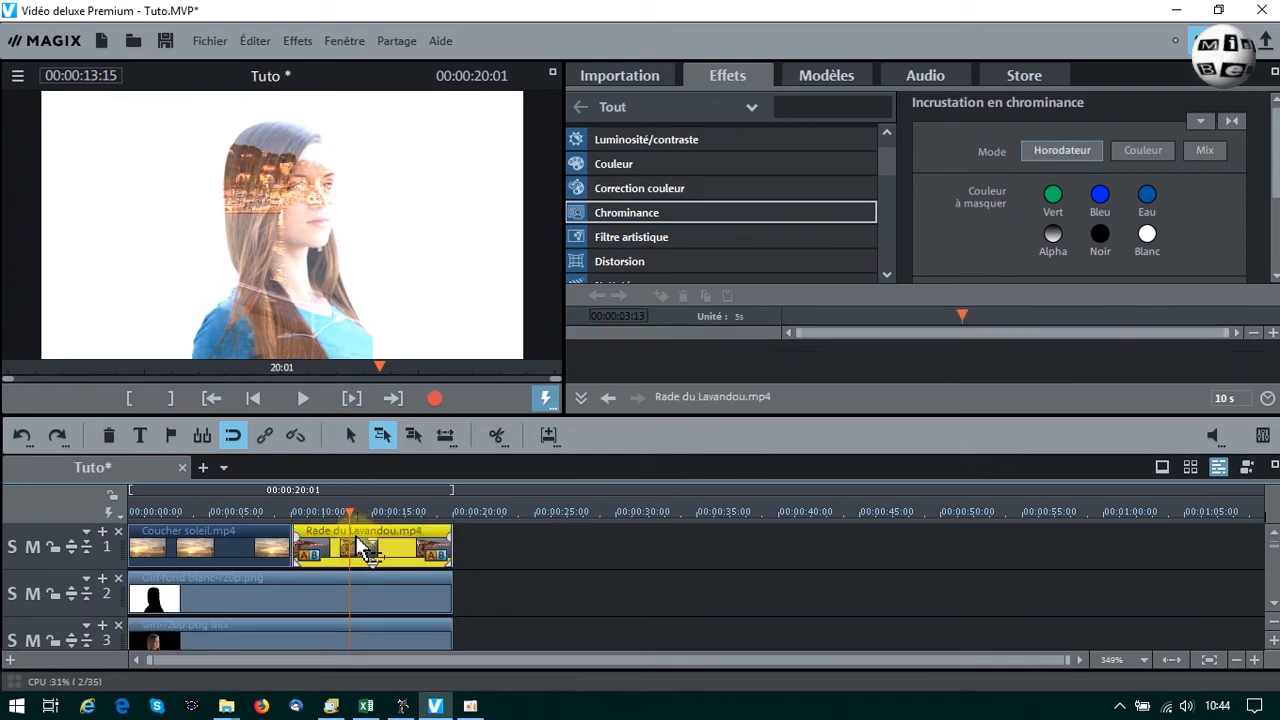
scroll(877, 192, down, 5)
scroll(875, 200, up, 2)
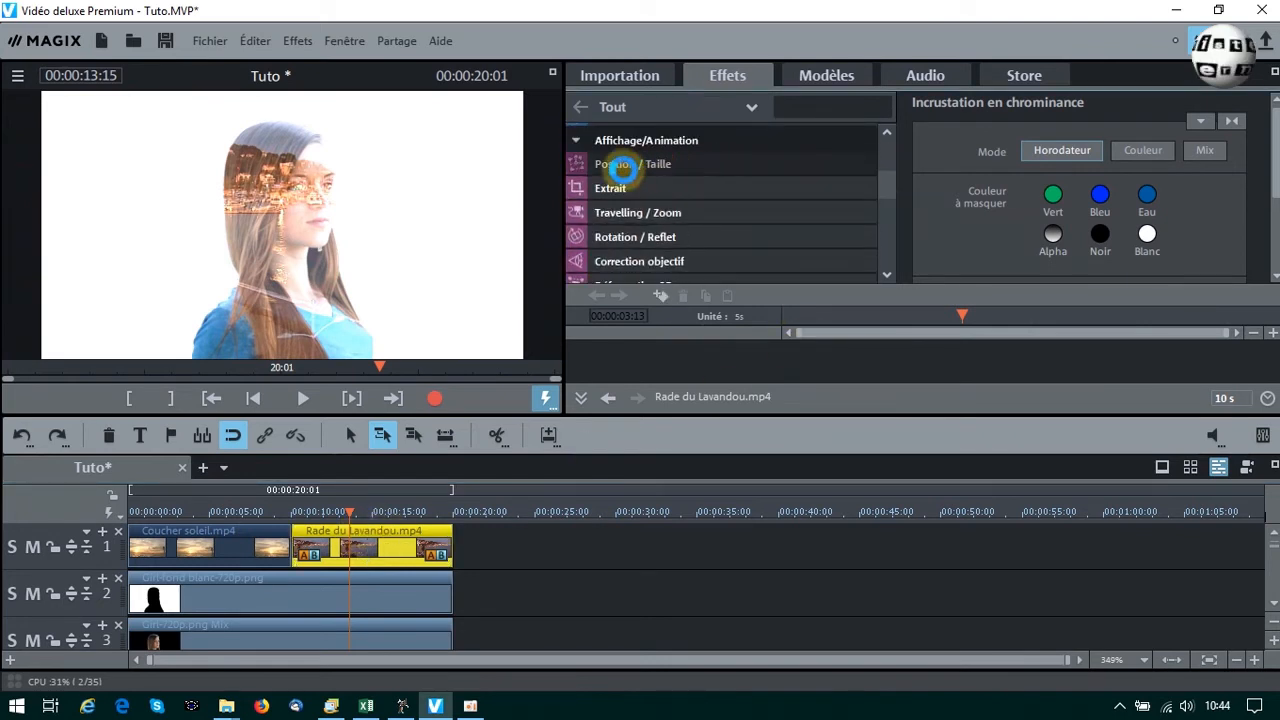
click(638, 164)
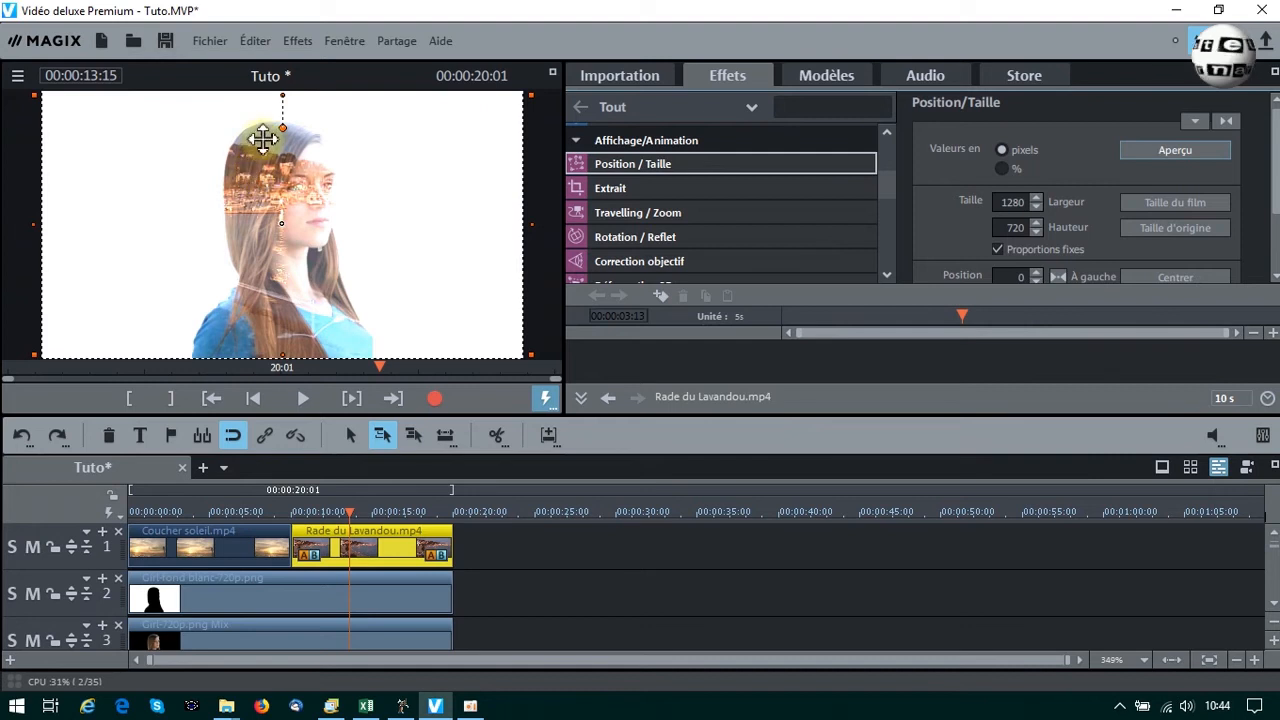
drag(286, 262, 287, 235)
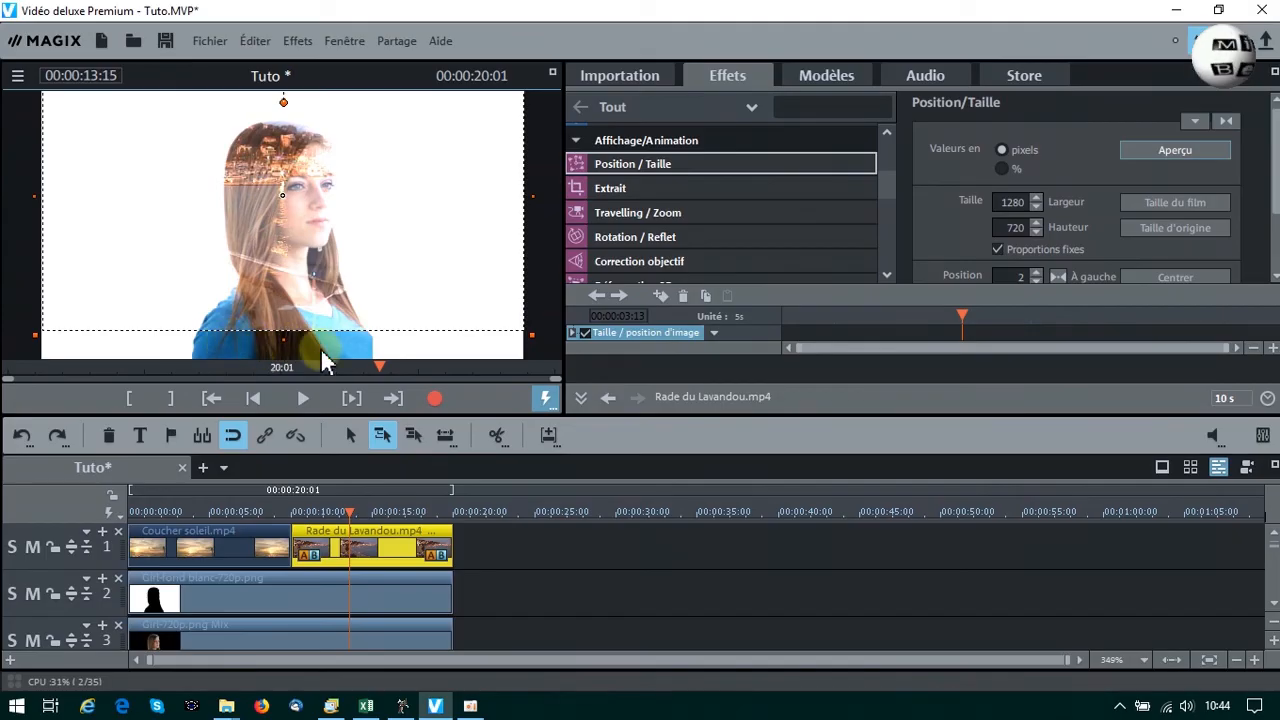
mouse_move(351, 277)
mouse_down()
mouse_move(369, 266)
mouse_move(369, 287)
mouse_up()
- Set the zoom of Rade du Lavandou.mp4 to 123, reposition it to -165, -161 and check it in the enlarged preview
scroll(1262, 230, down, 2)
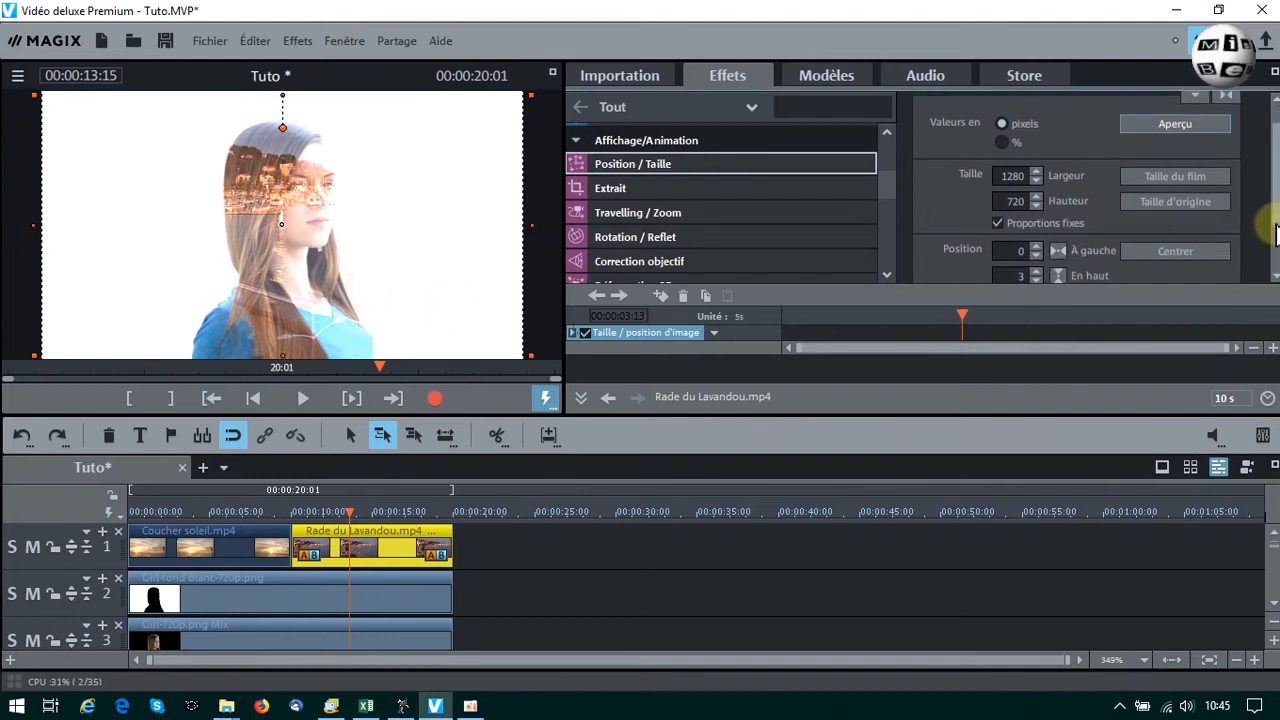
scroll(1272, 250, down, 1)
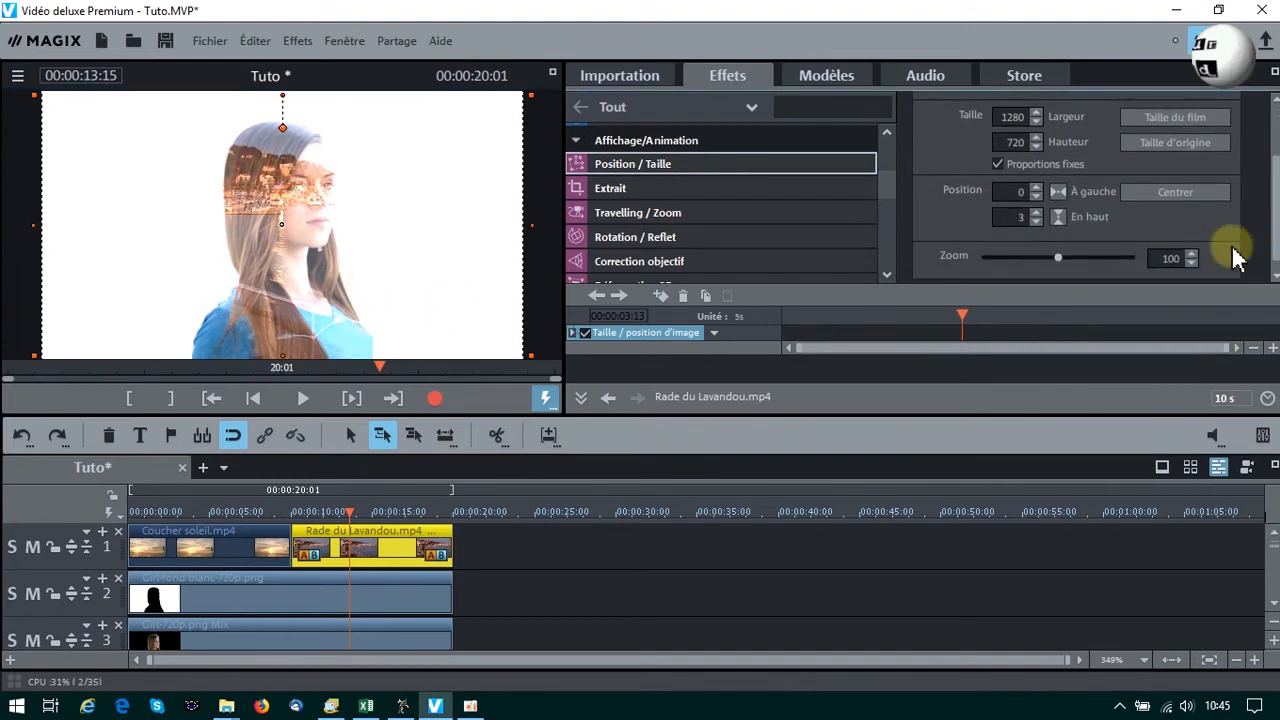
click(1191, 254)
click(1196, 252)
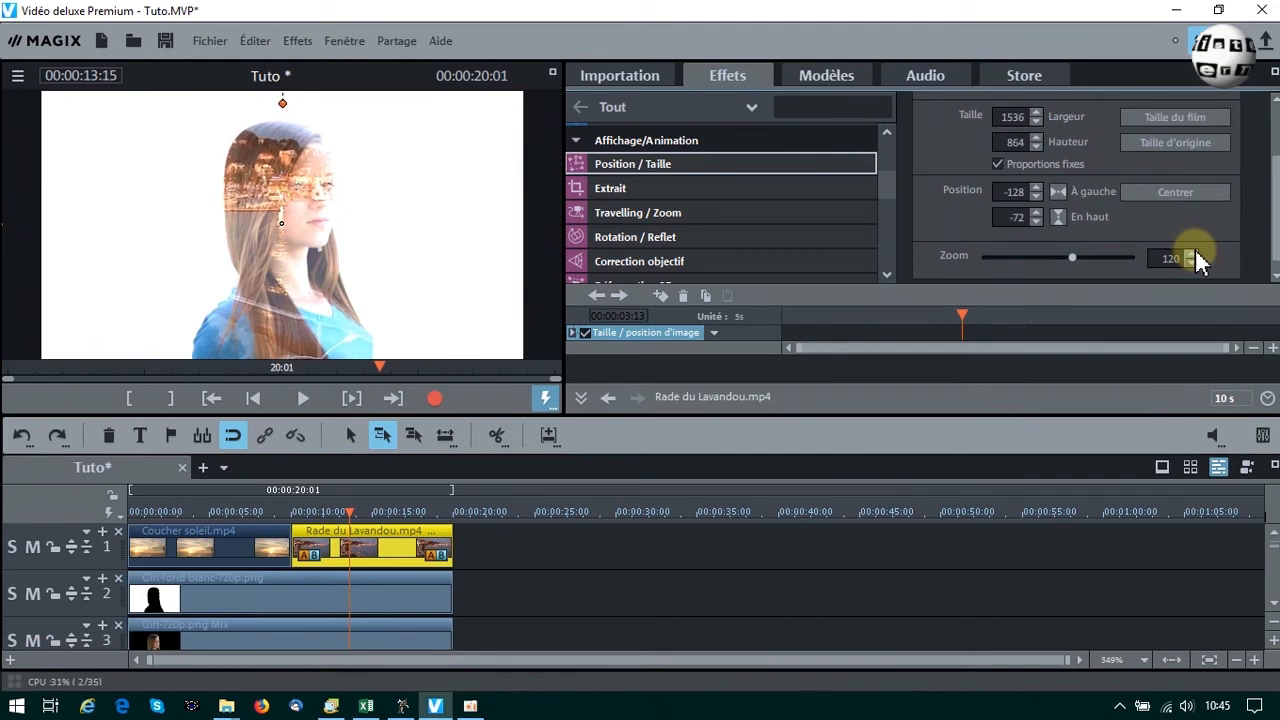
click(1196, 256)
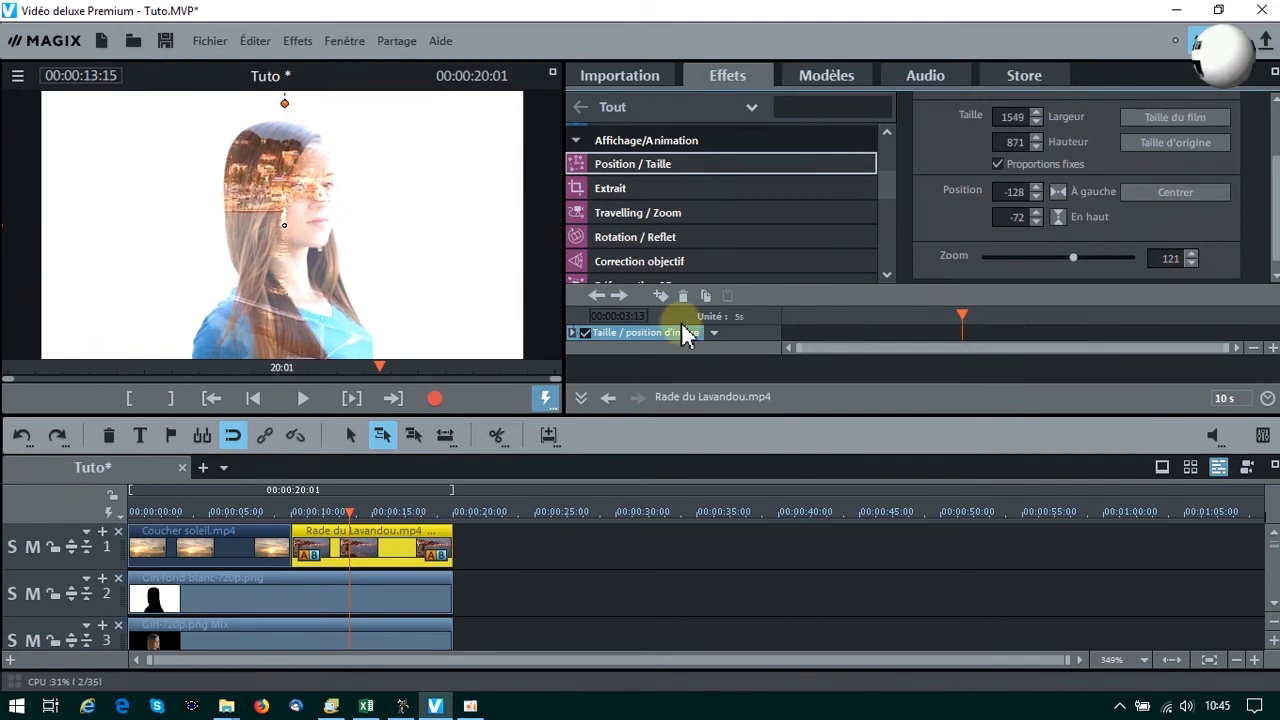
drag(400, 271, 389, 243)
click(1190, 256)
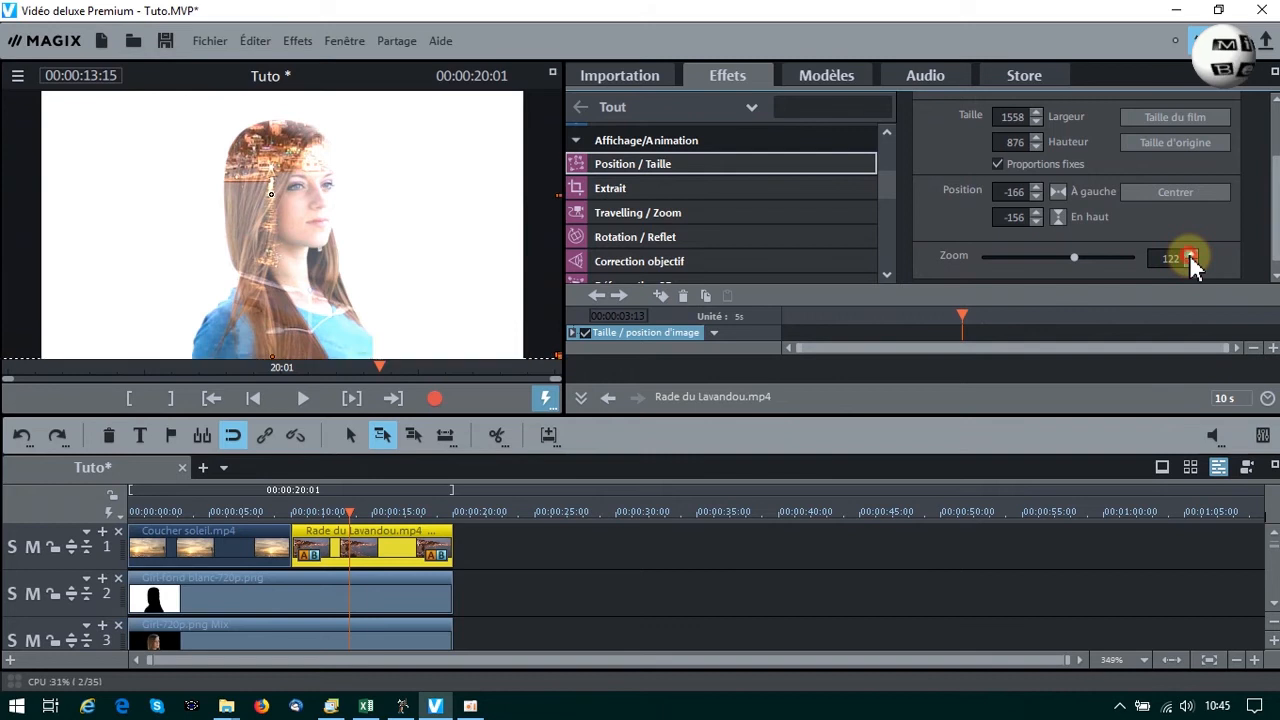
click(1190, 256)
drag(443, 291, 446, 291)
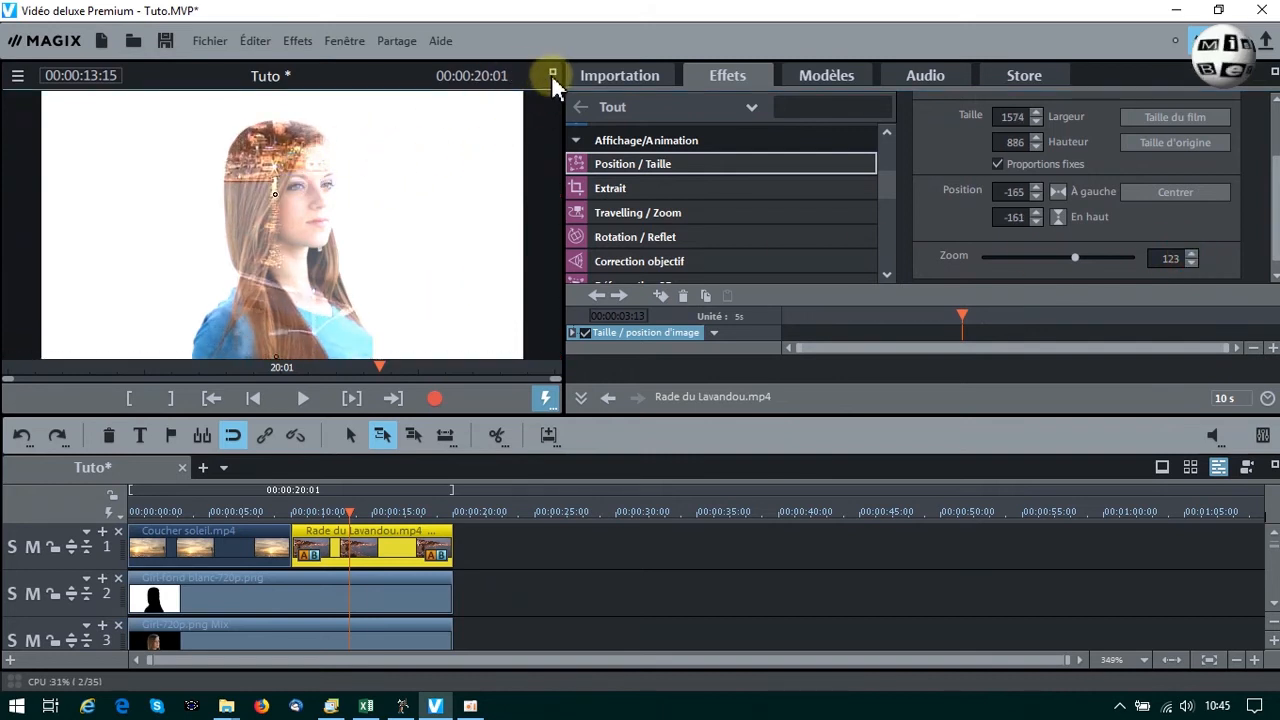
click(552, 73)
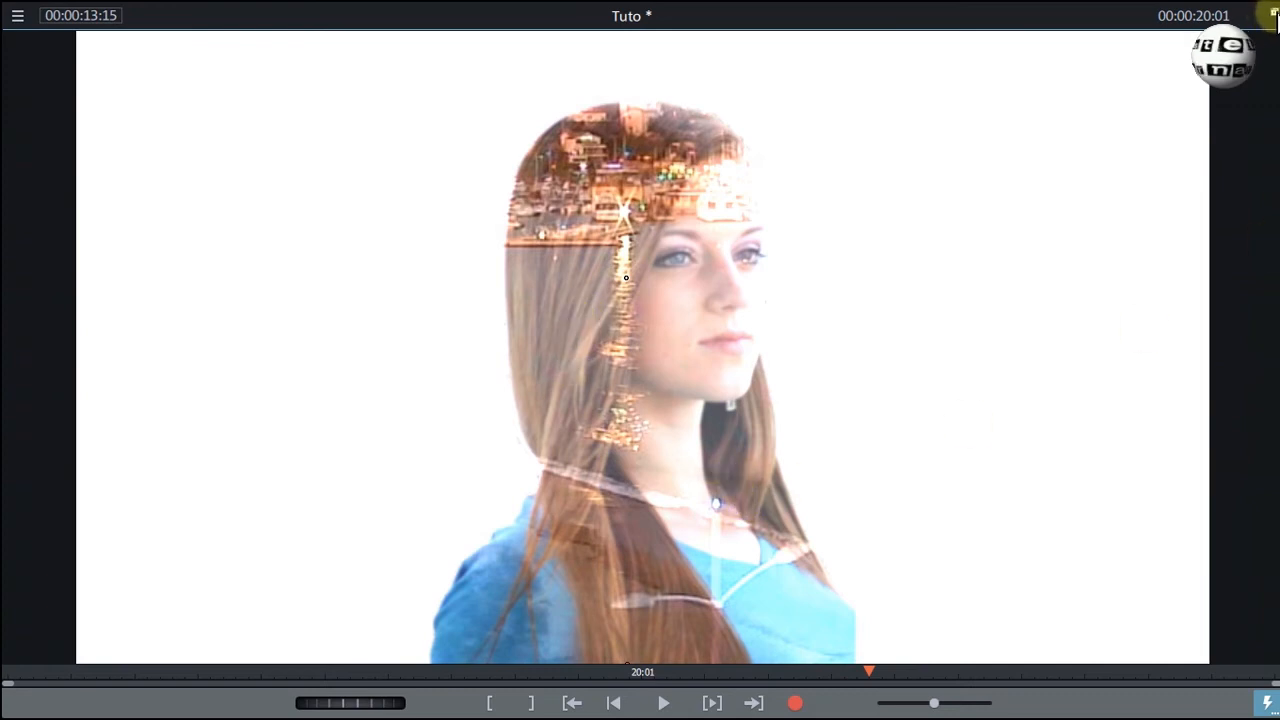
click(1275, 13)
- Lower the Chrominance video level of Girl-720p.png to 50 and check the blend over the Coucher soleil.mp4 clip
click(215, 635)
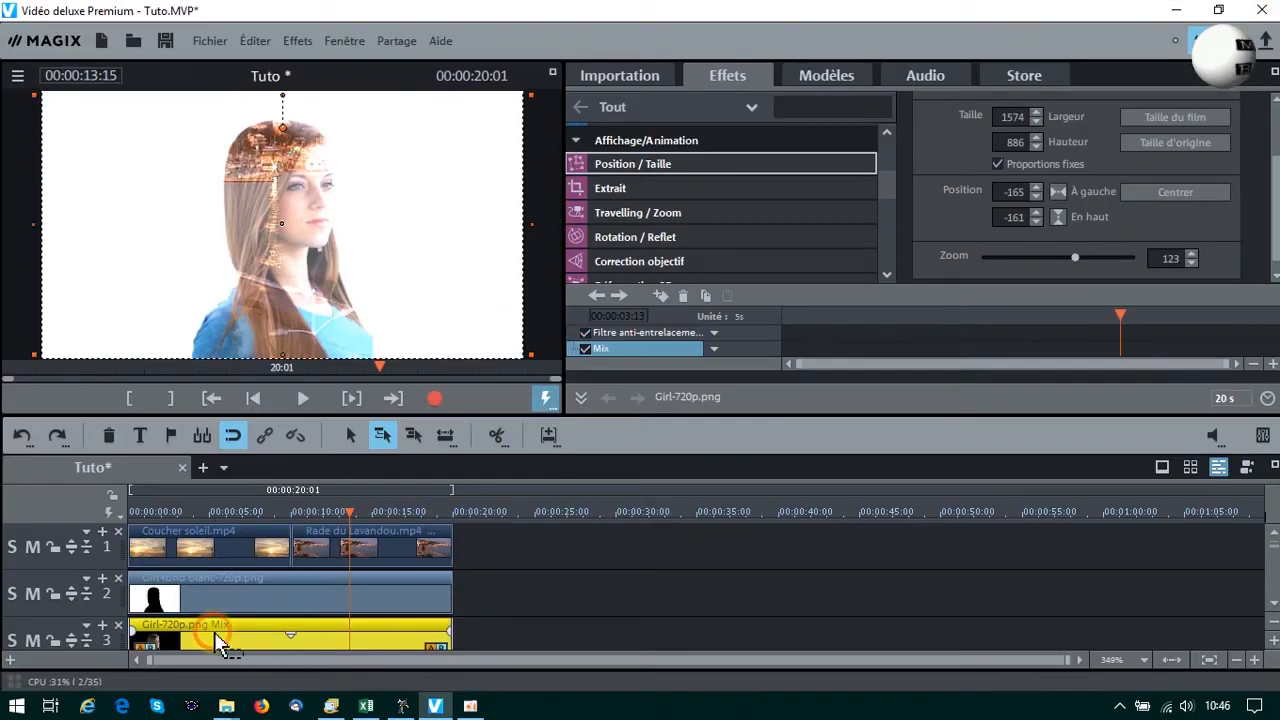
drag(880, 189, 882, 165)
click(651, 145)
scroll(965, 179, down, 2)
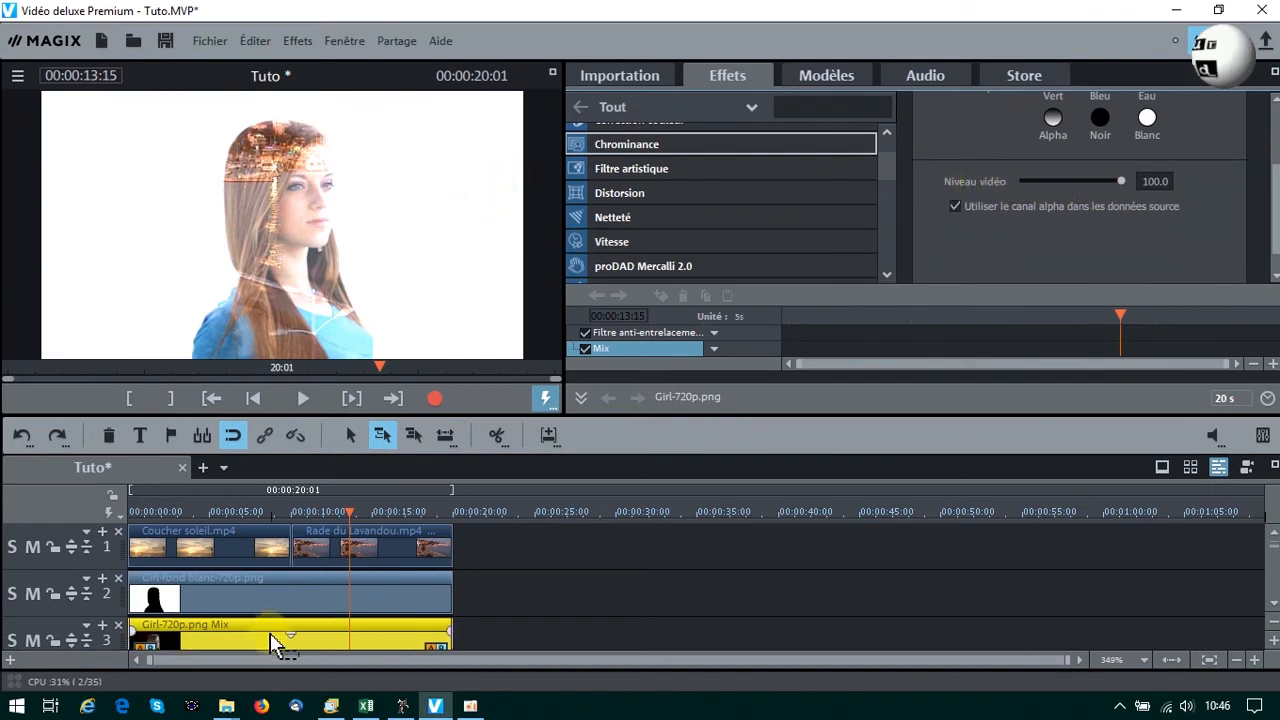
drag(1121, 181, 1070, 193)
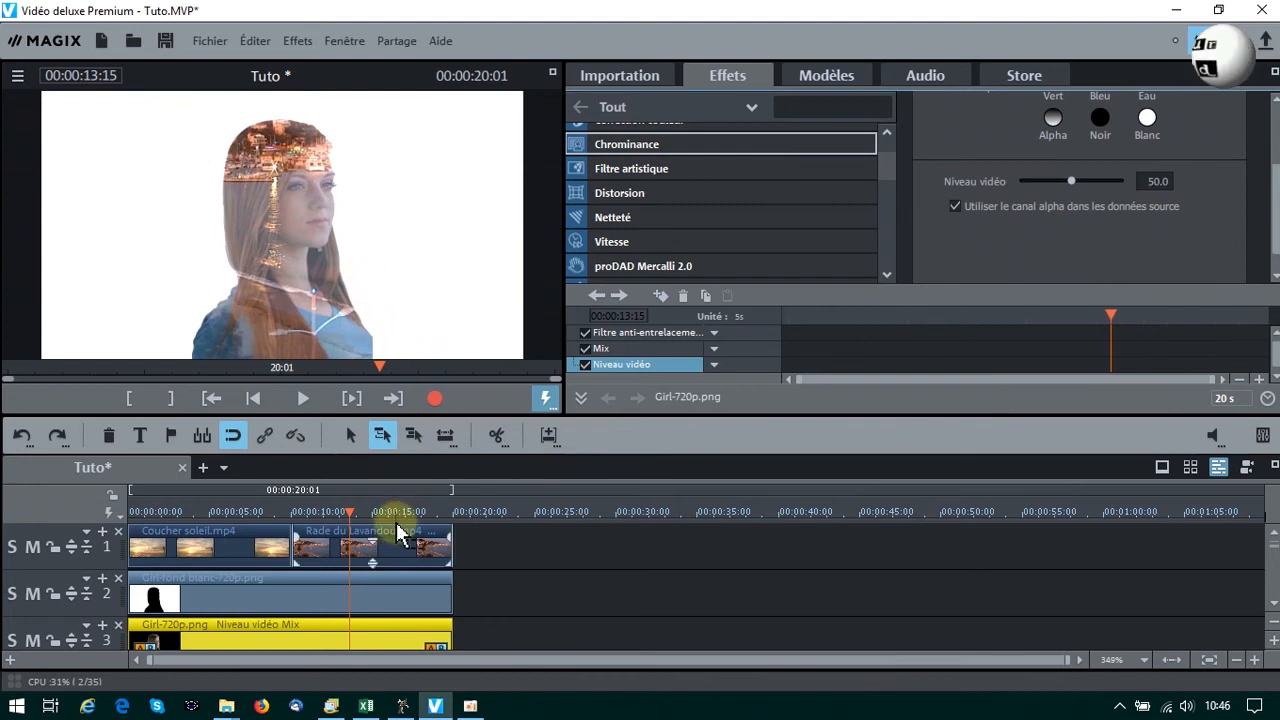
click(190, 511)
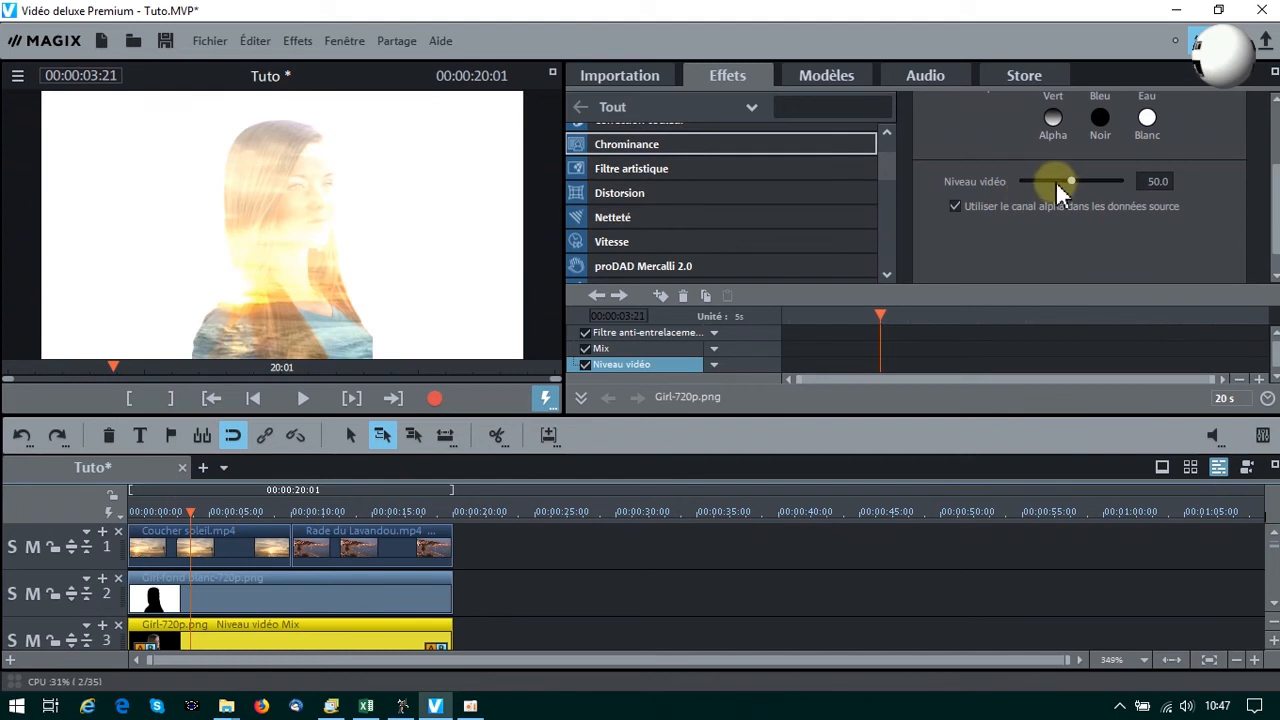
mouse_move(1072, 180)
mouse_down()
mouse_move(1041, 183)
mouse_move(1072, 180)
mouse_up()
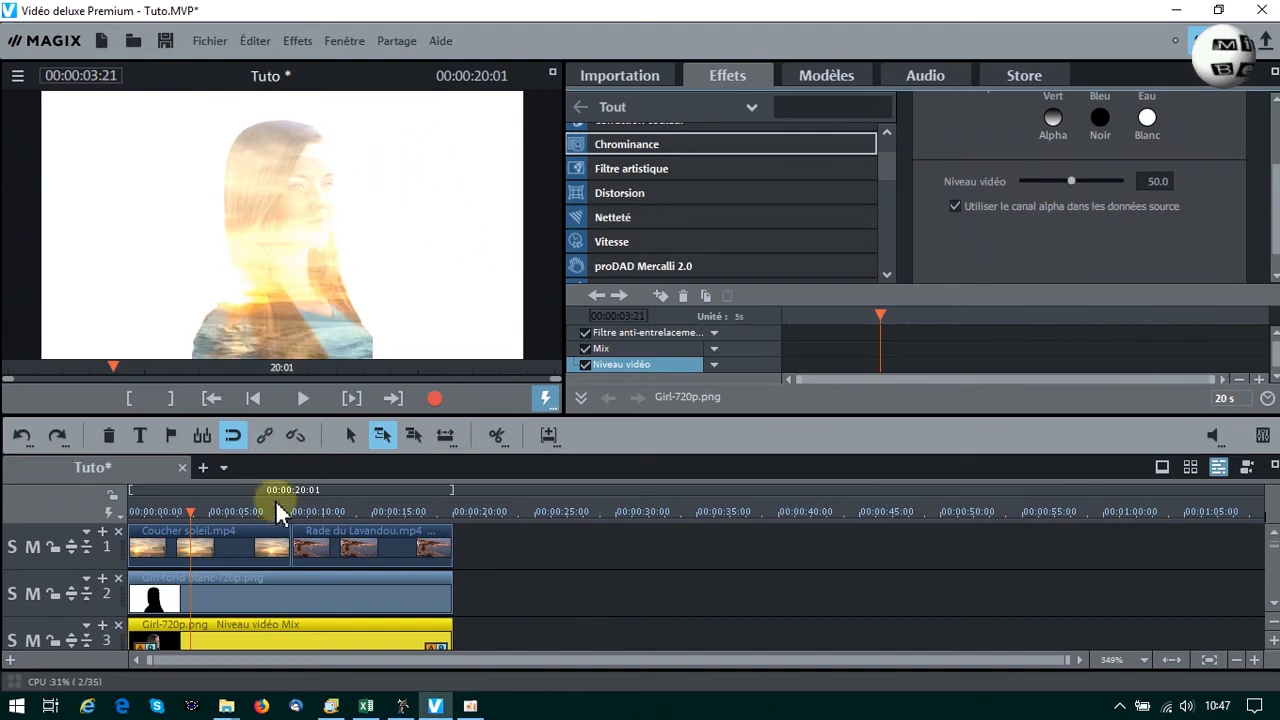
- Reduce the video level of Coucher soleil.mp4 to 59.3, checking the blend in the enlarged preview
click(205, 541)
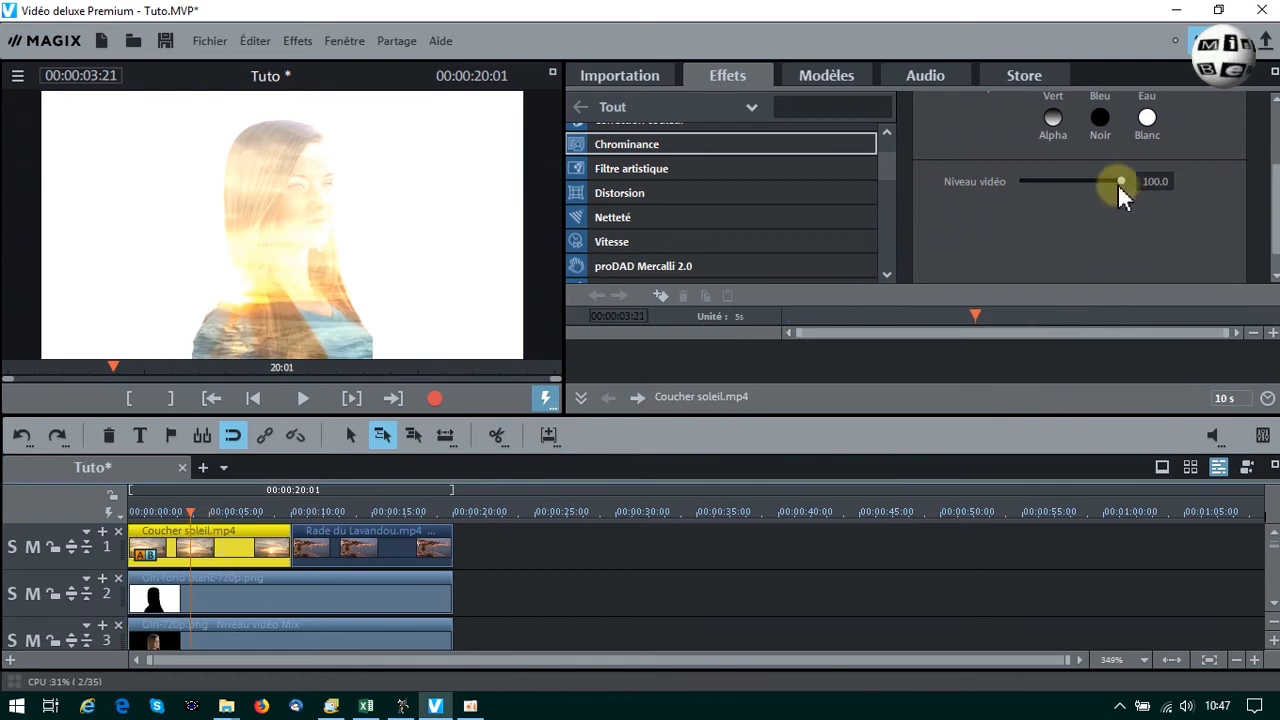
drag(1117, 177, 1054, 188)
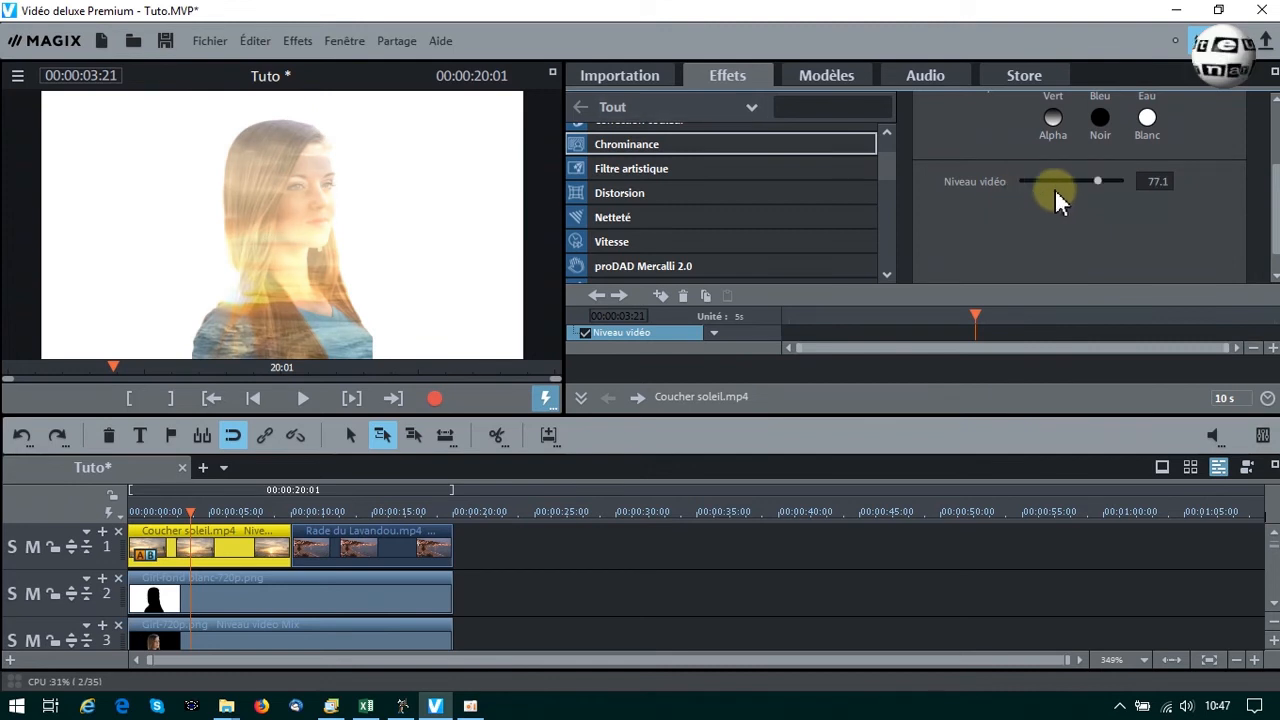
click(552, 70)
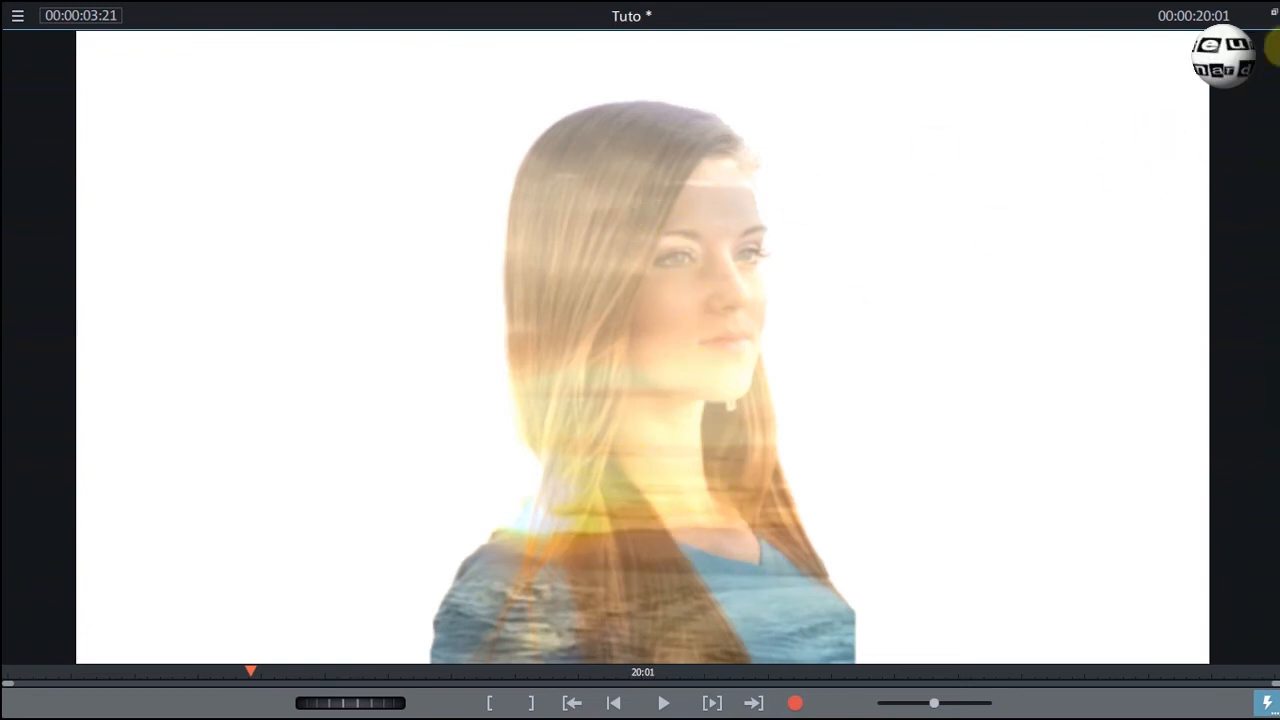
click(1274, 16)
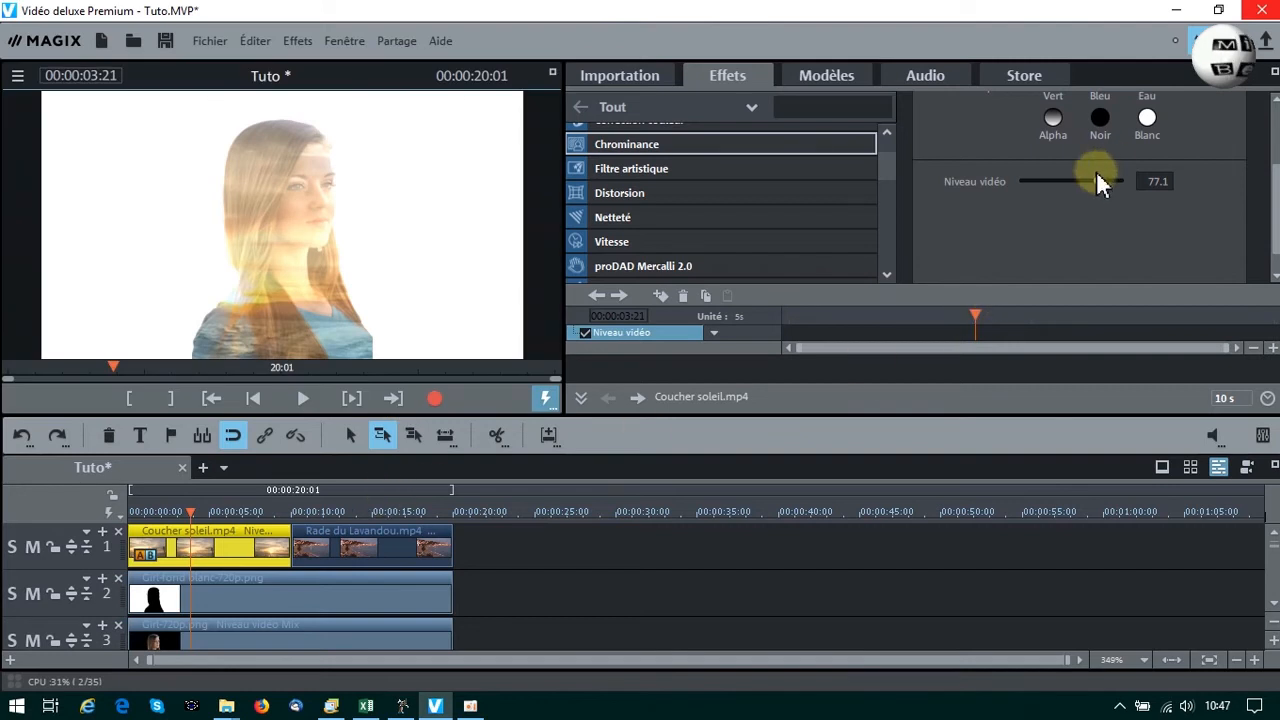
drag(1094, 188, 1077, 182)
- Scrub the first clip, return to the project start and play the double exposure in the enlarged preview
click(204, 511)
drag(204, 511, 246, 508)
key(Home)
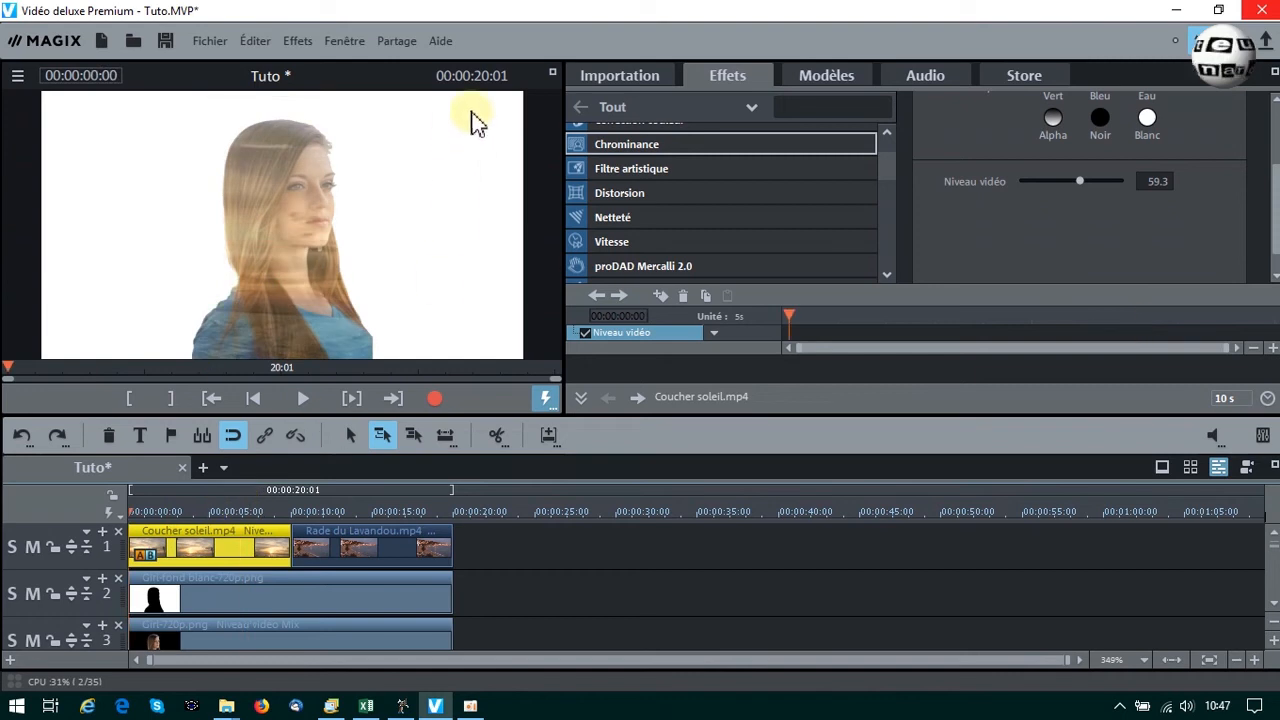
click(553, 73)
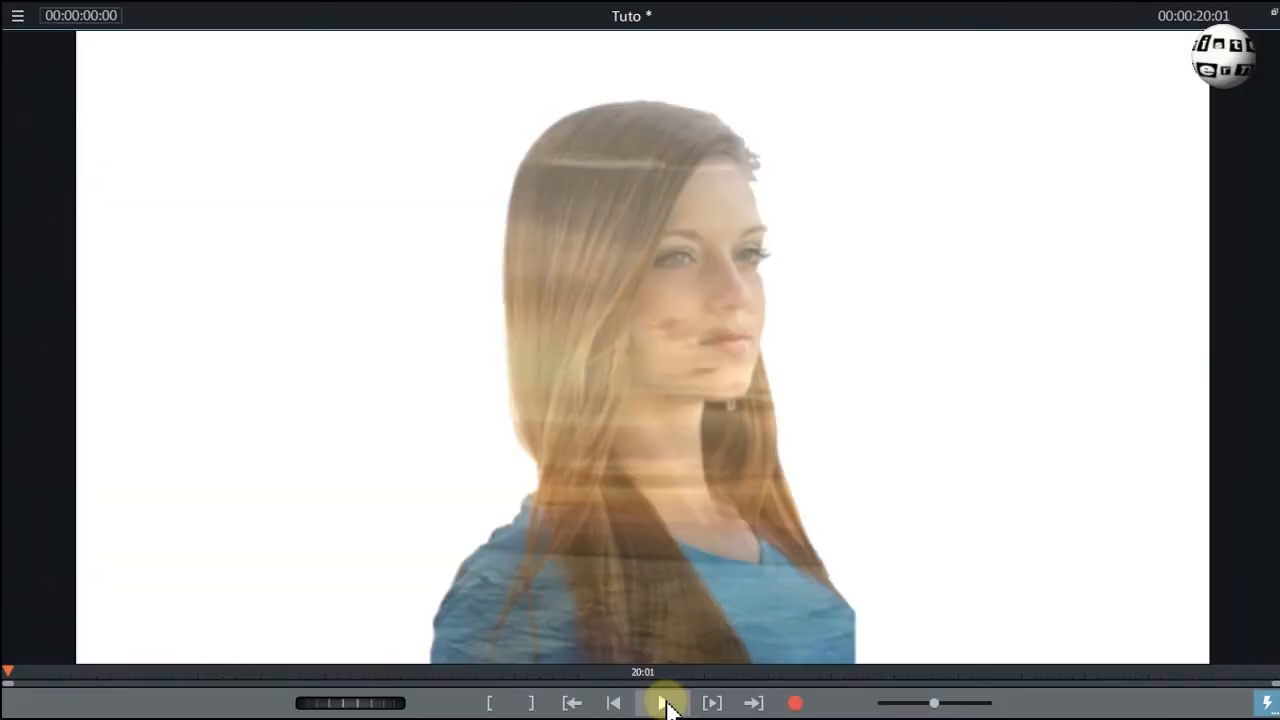
click(665, 704)
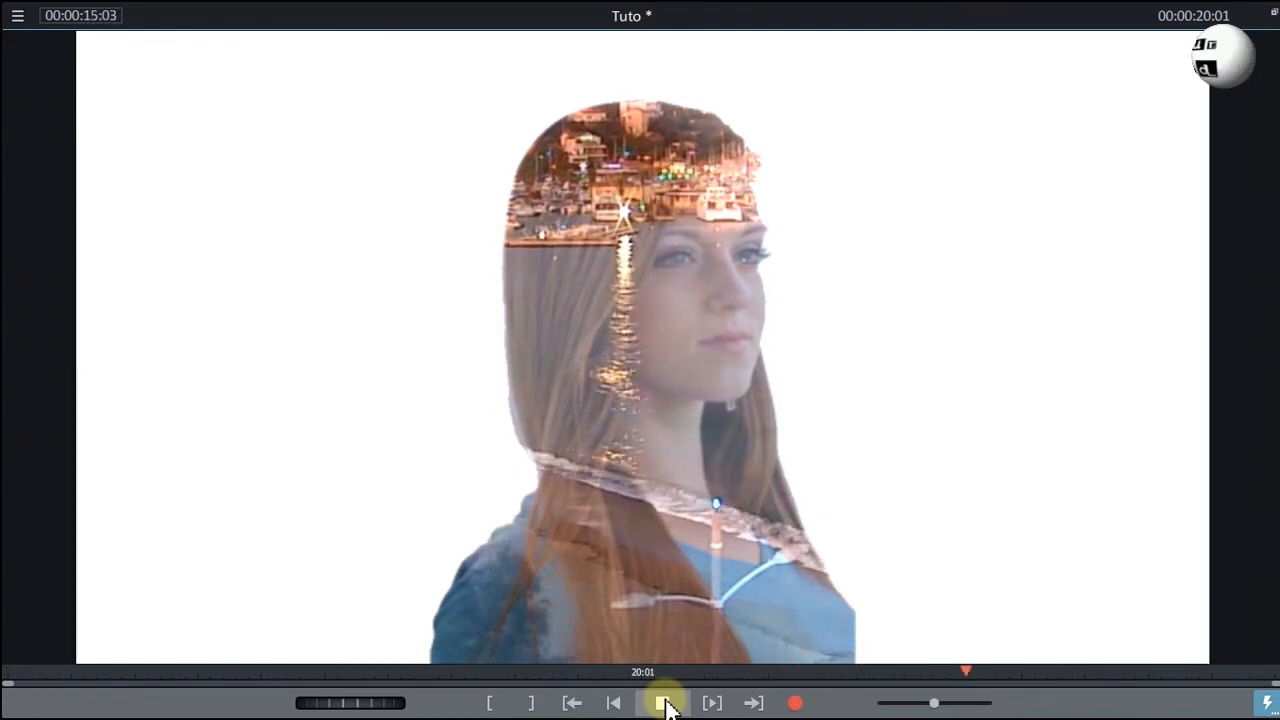
click(663, 703)
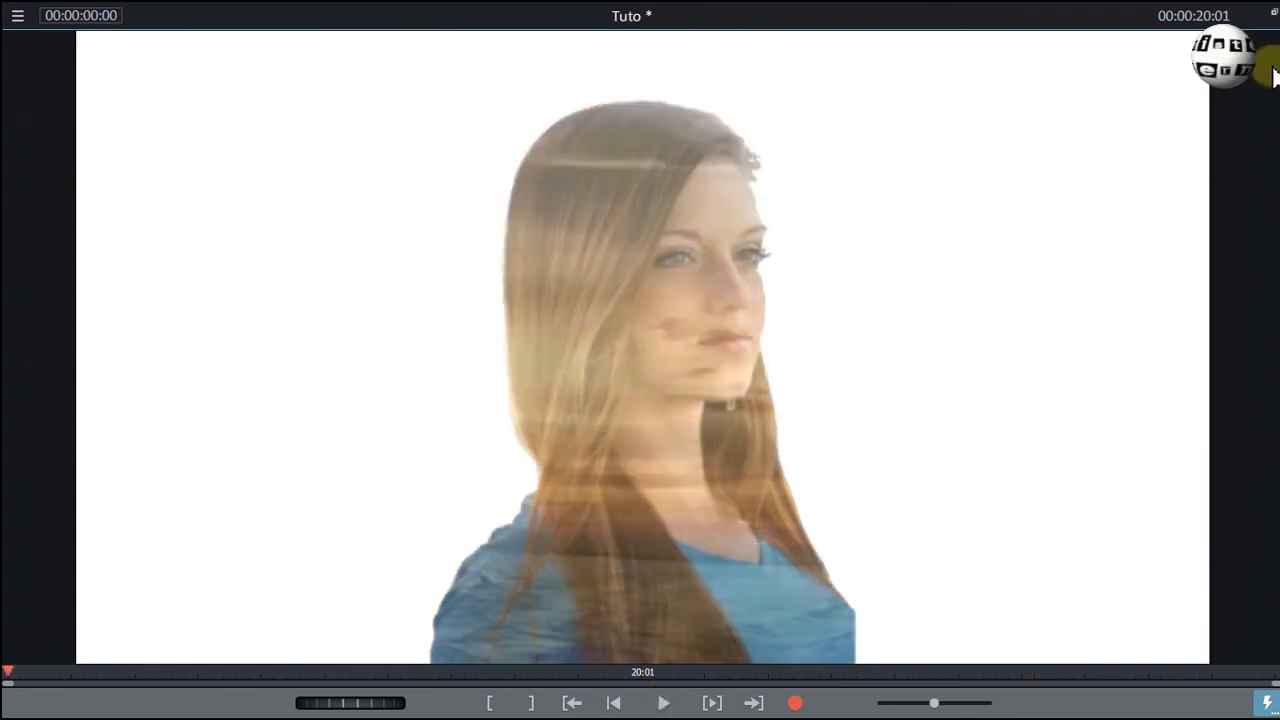
click(1272, 12)
- Try raising the brightness of Rade du Lavandou.mp4 to 65 and reset it to 50
click(380, 530)
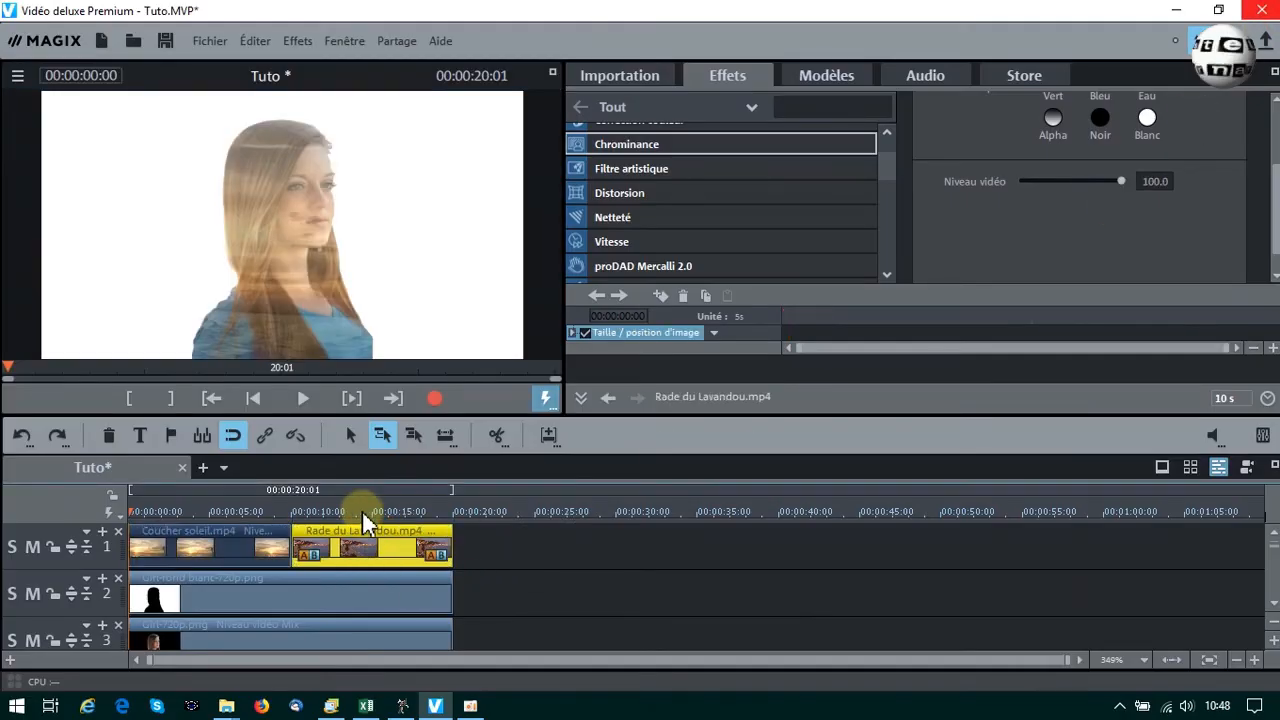
click(362, 510)
scroll(876, 186, up, 3)
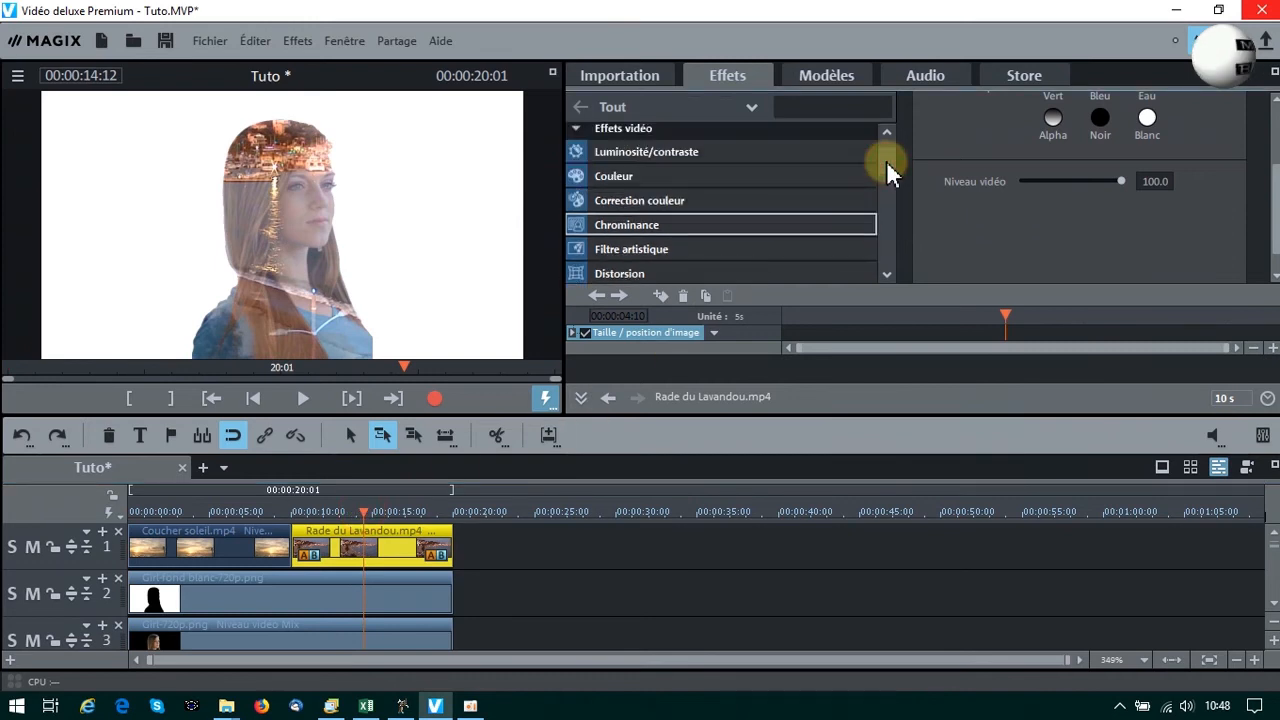
click(690, 152)
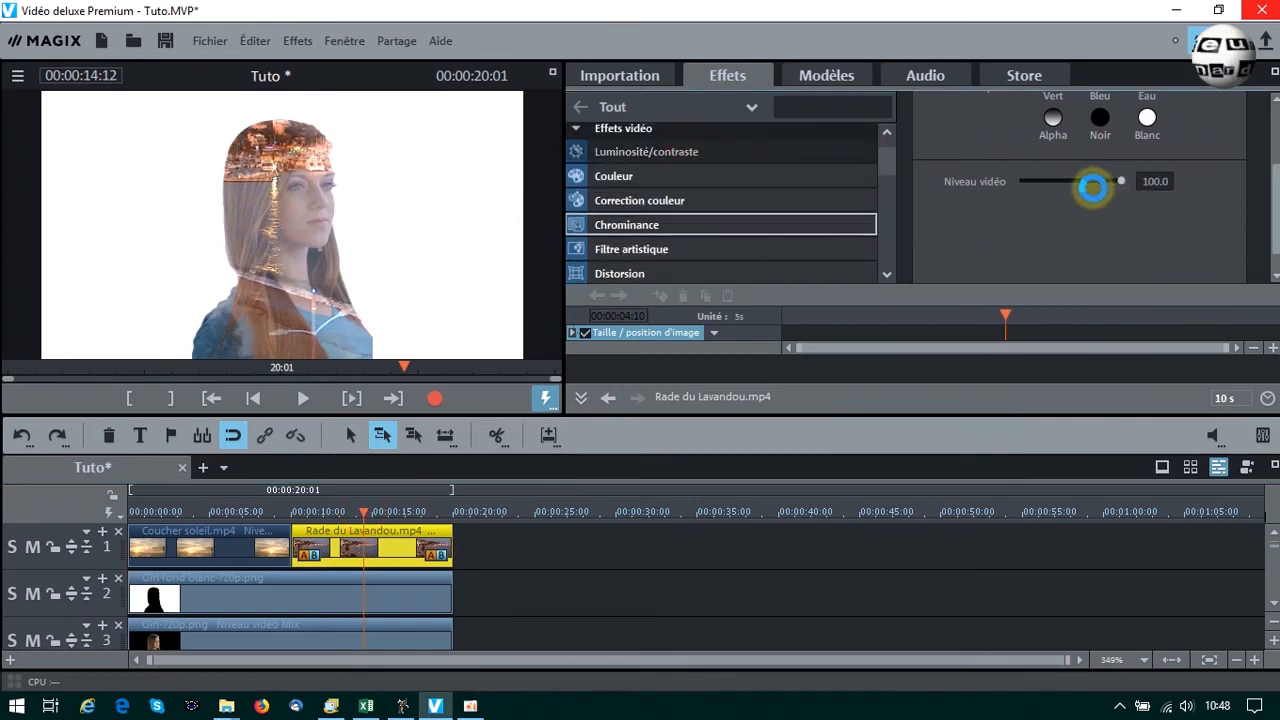
drag(1099, 184, 1127, 182)
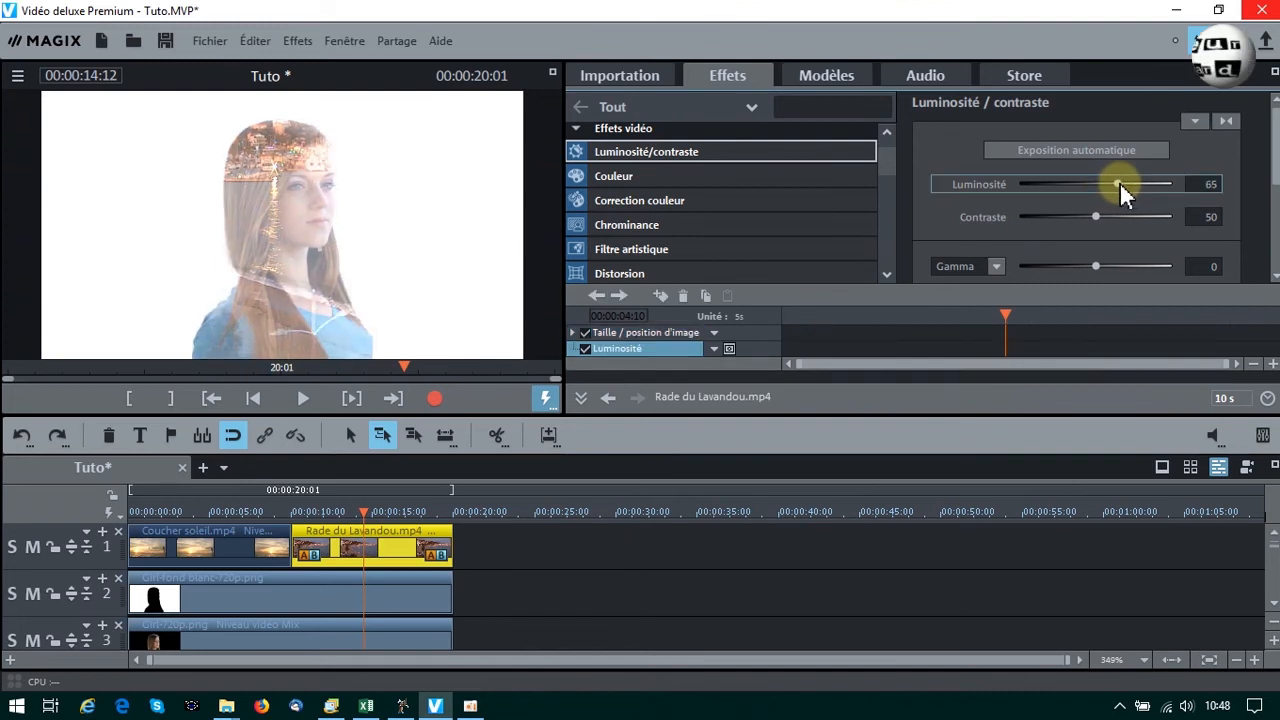
double_click(1118, 184)
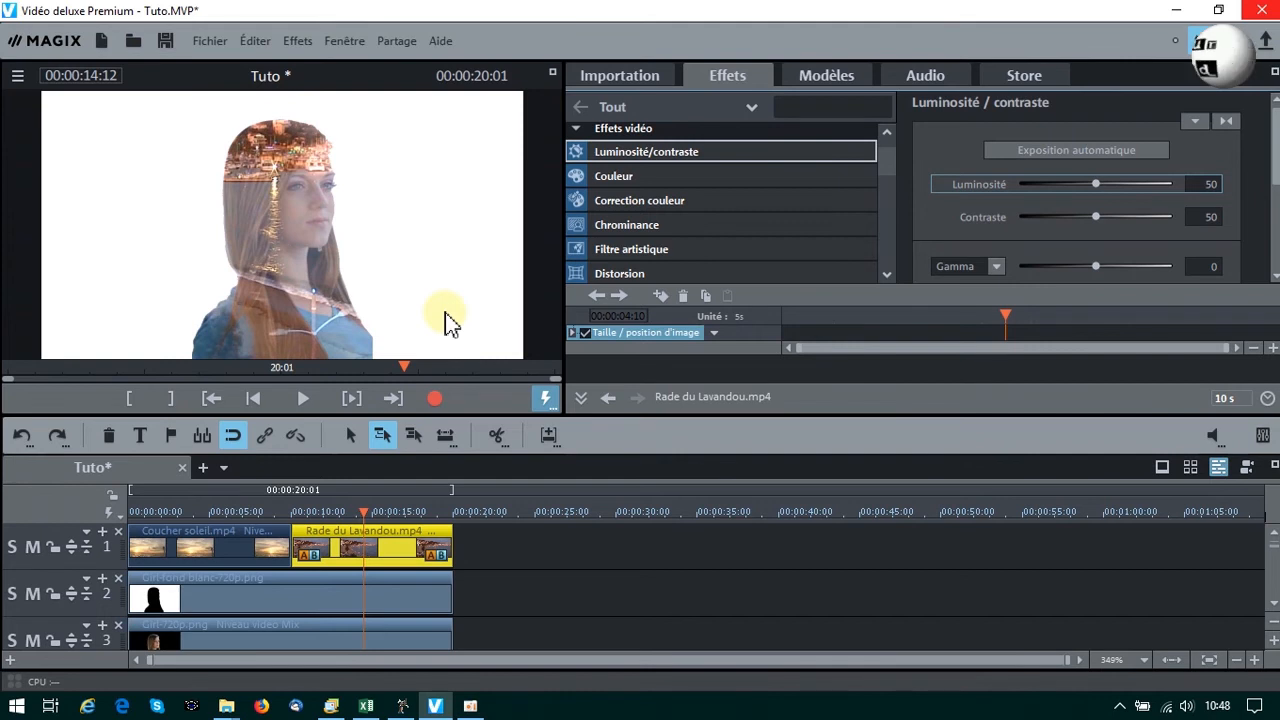
- Switch to GIMP, choose the Gradient tool and duplicate the Girl.jpg layer
click(242, 627)
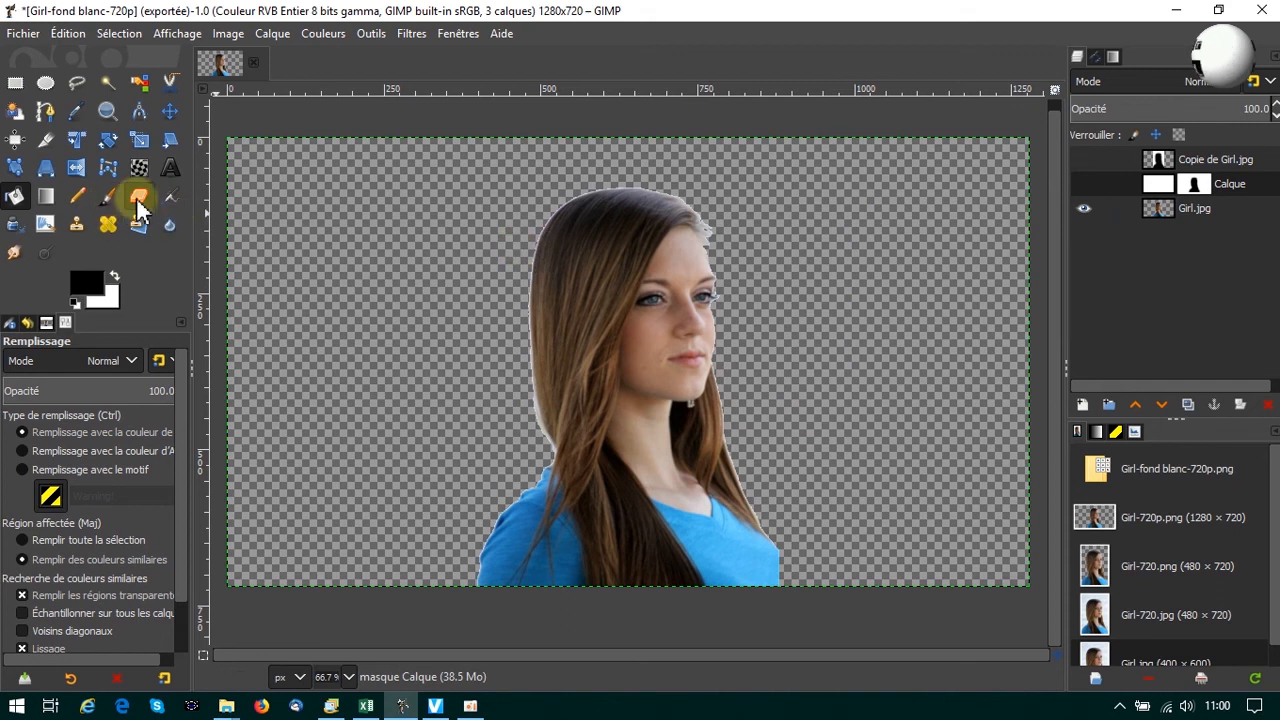
click(46, 197)
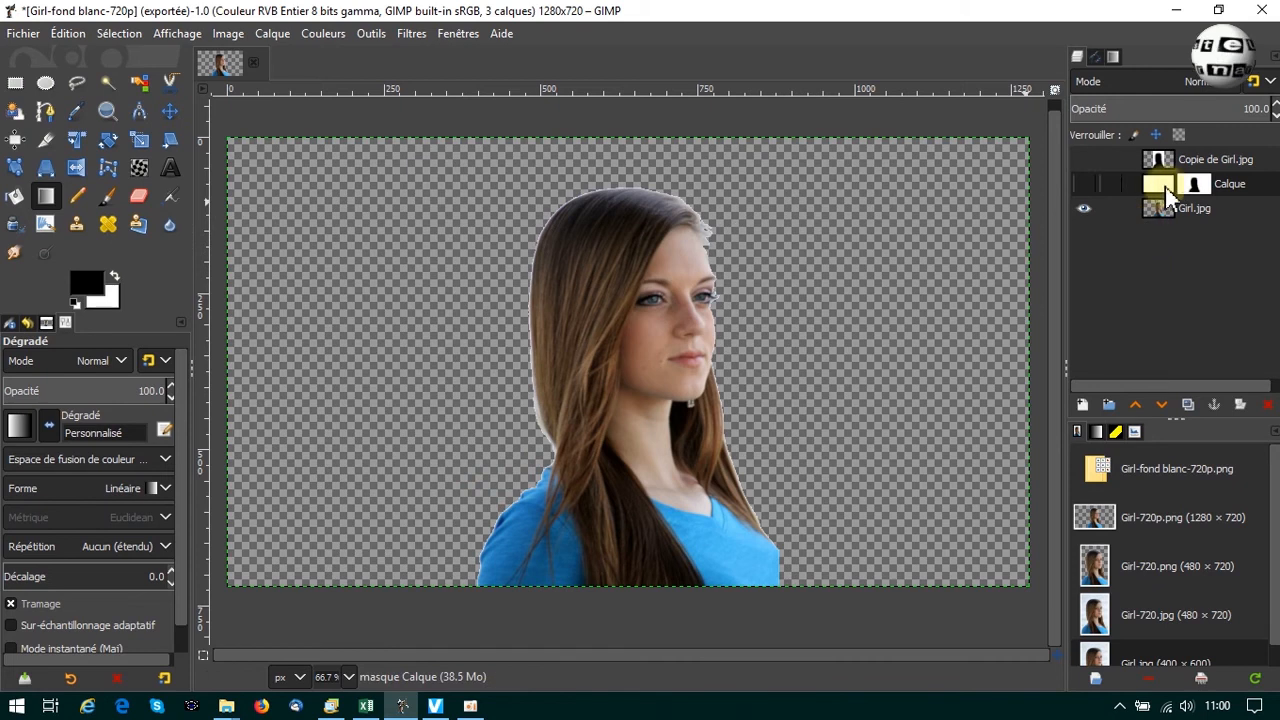
click(1160, 218)
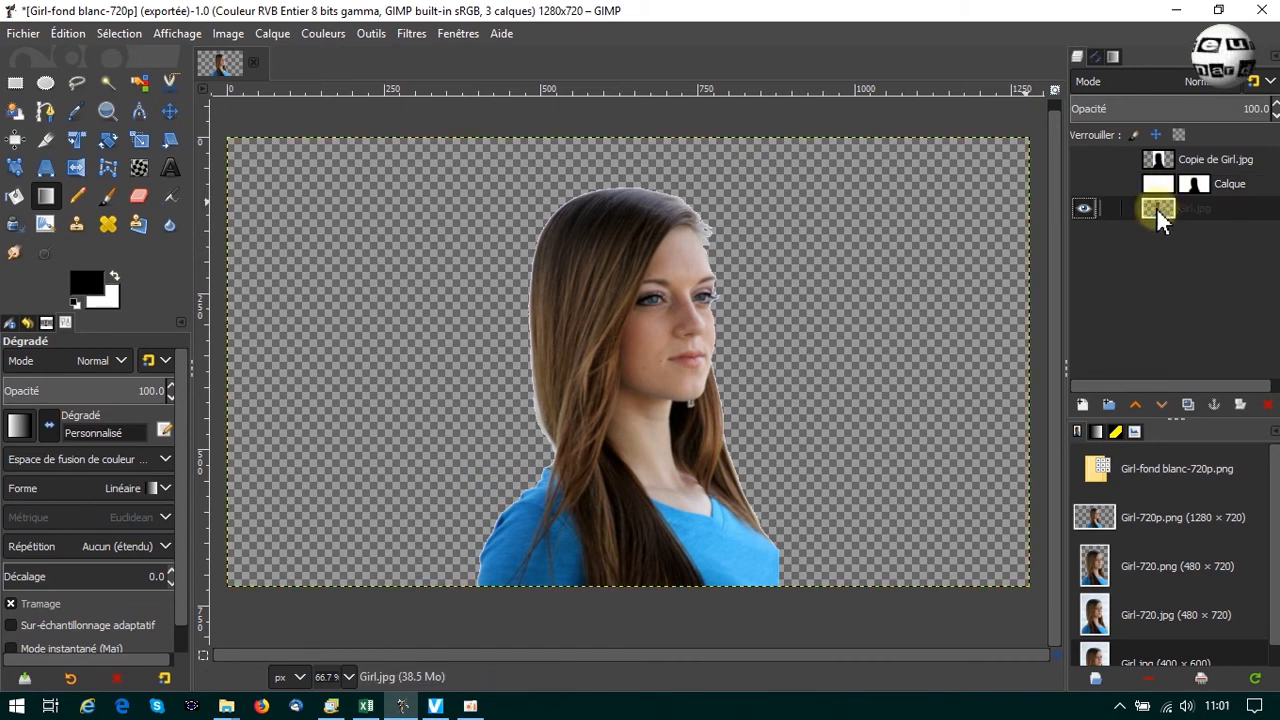
click(1192, 406)
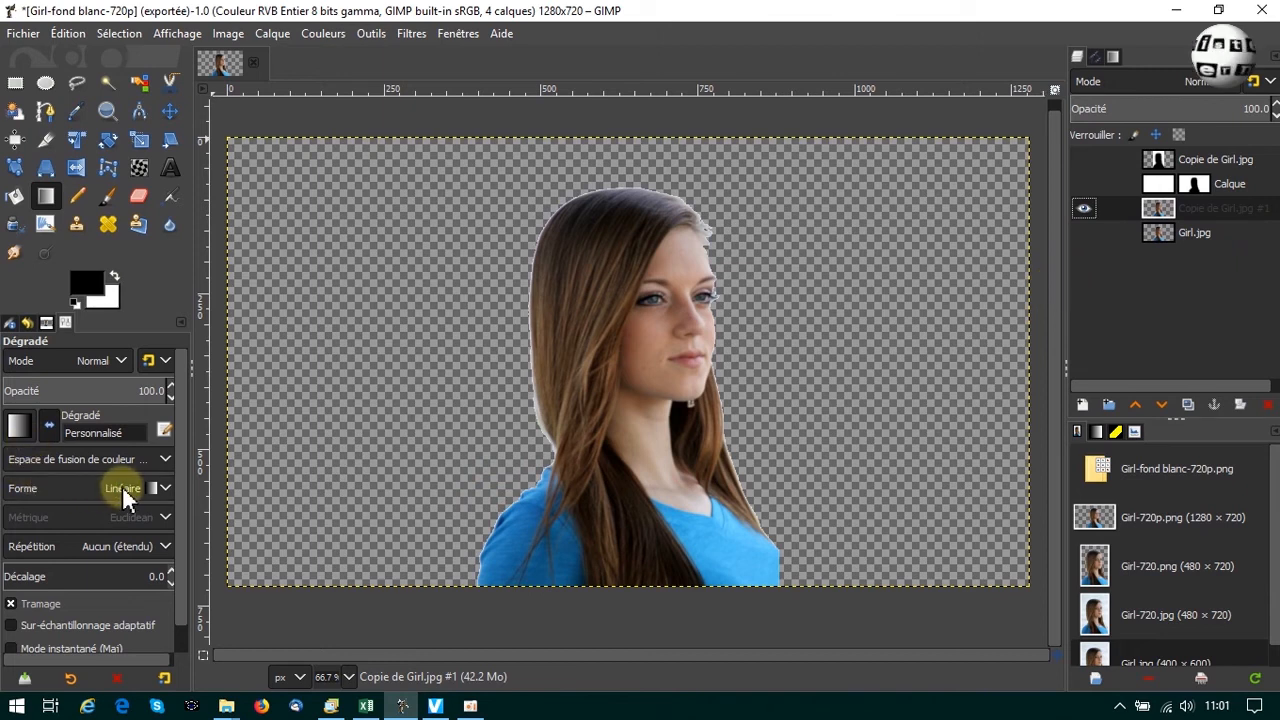
- Try a vertical linear gradient directly on the duplicated Girl.jpg layer and undo it
right_click(1050, 342)
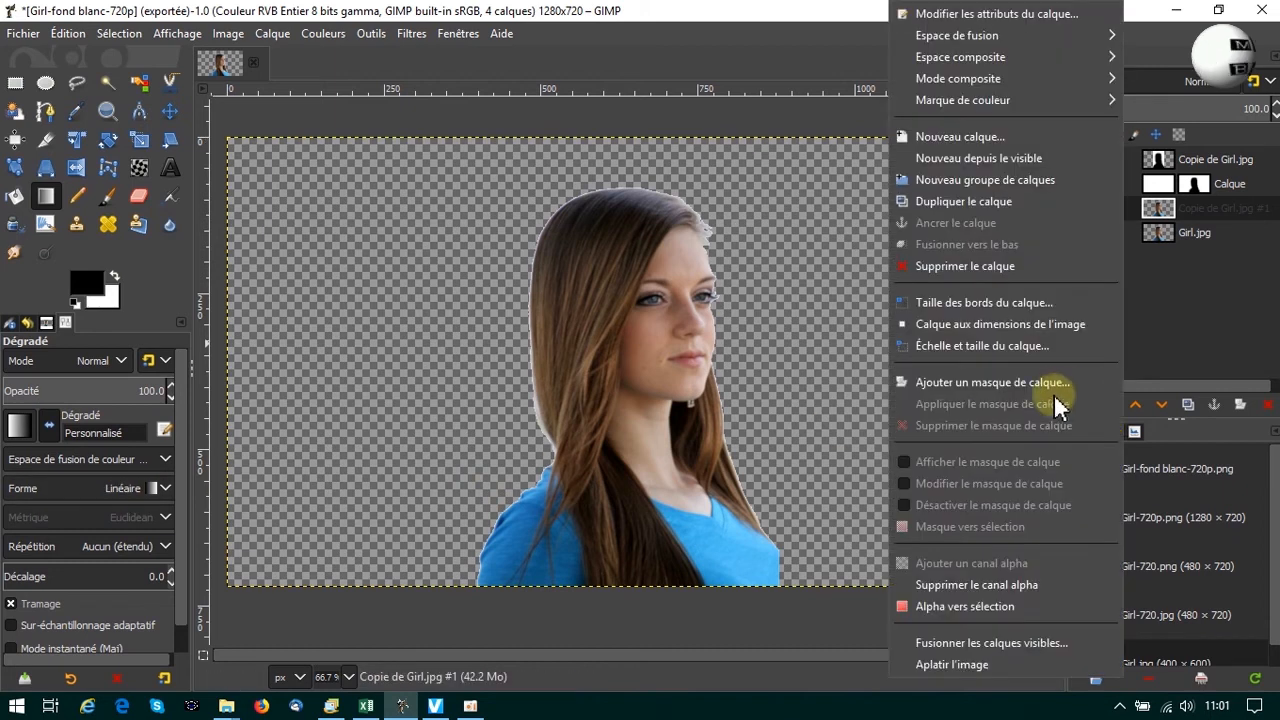
click(655, 18)
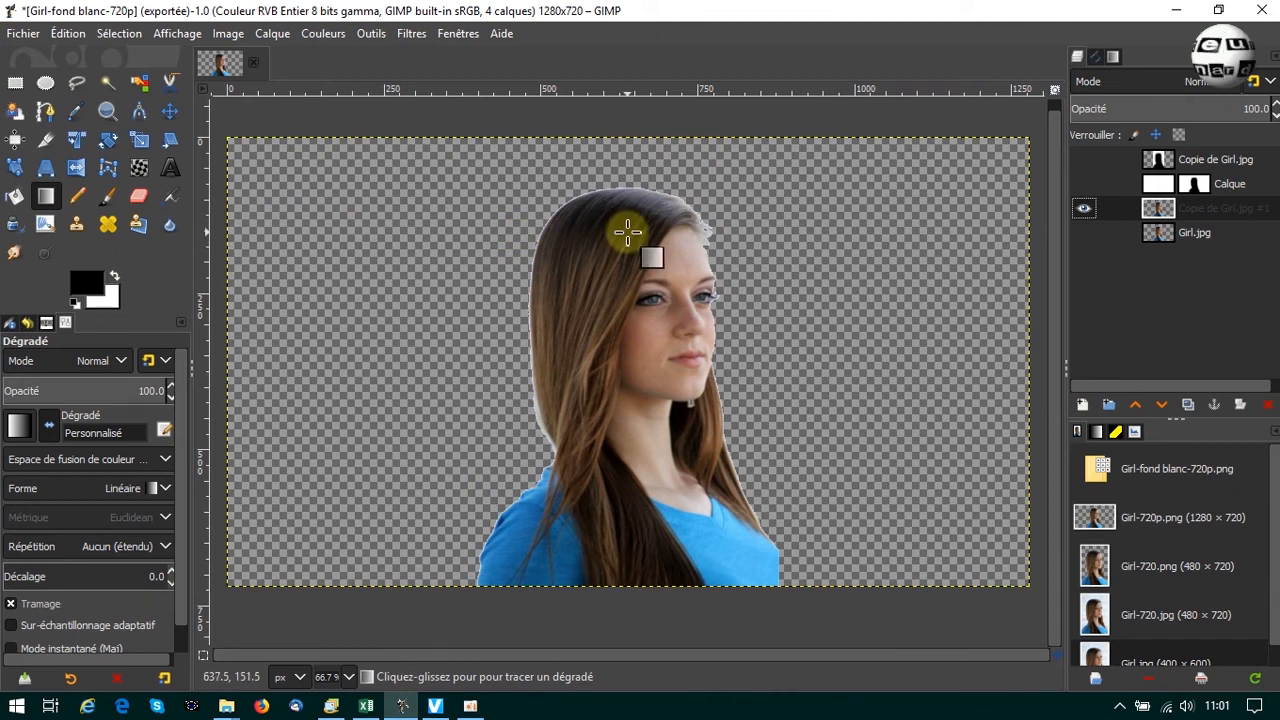
click(624, 236)
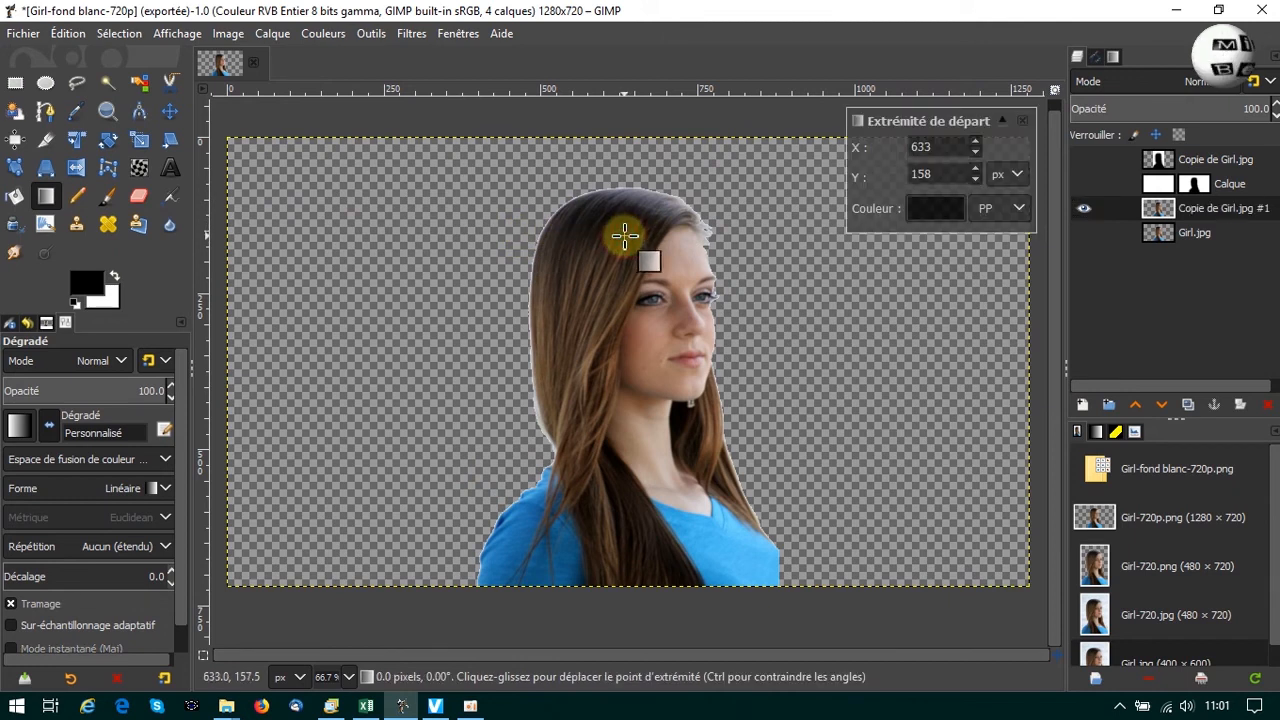
drag(624, 236, 623, 527)
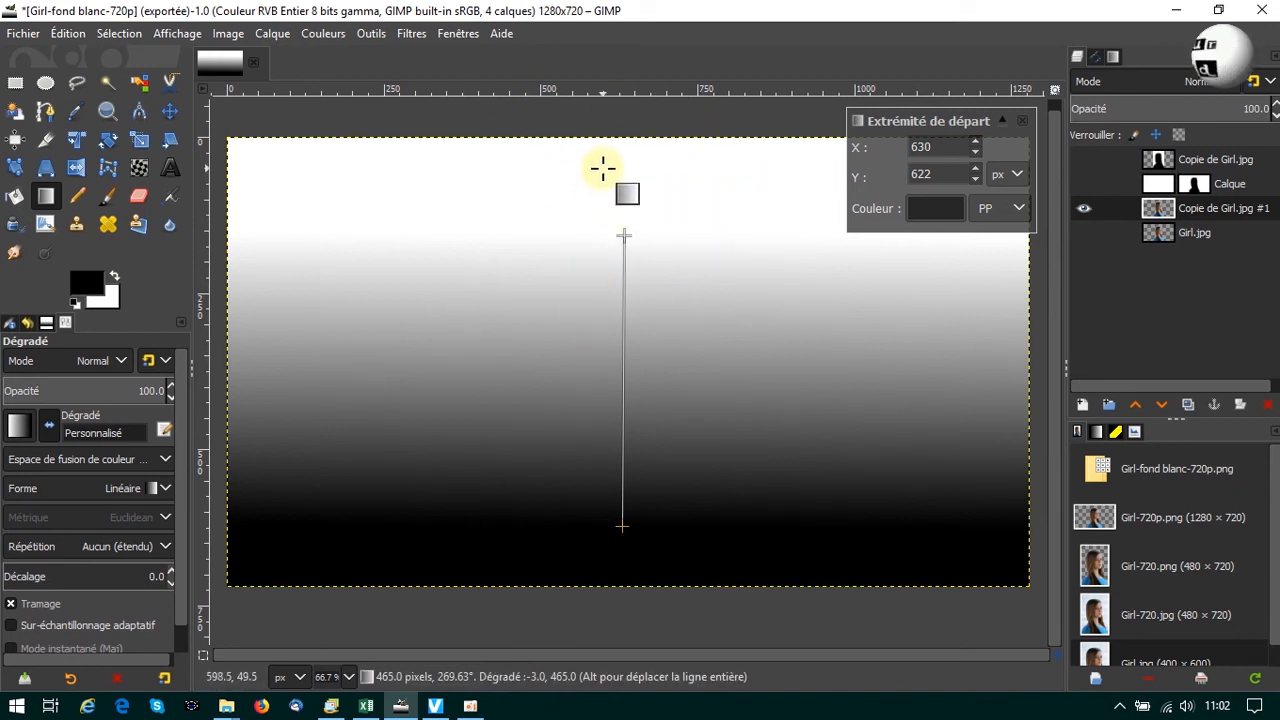
click(70, 33)
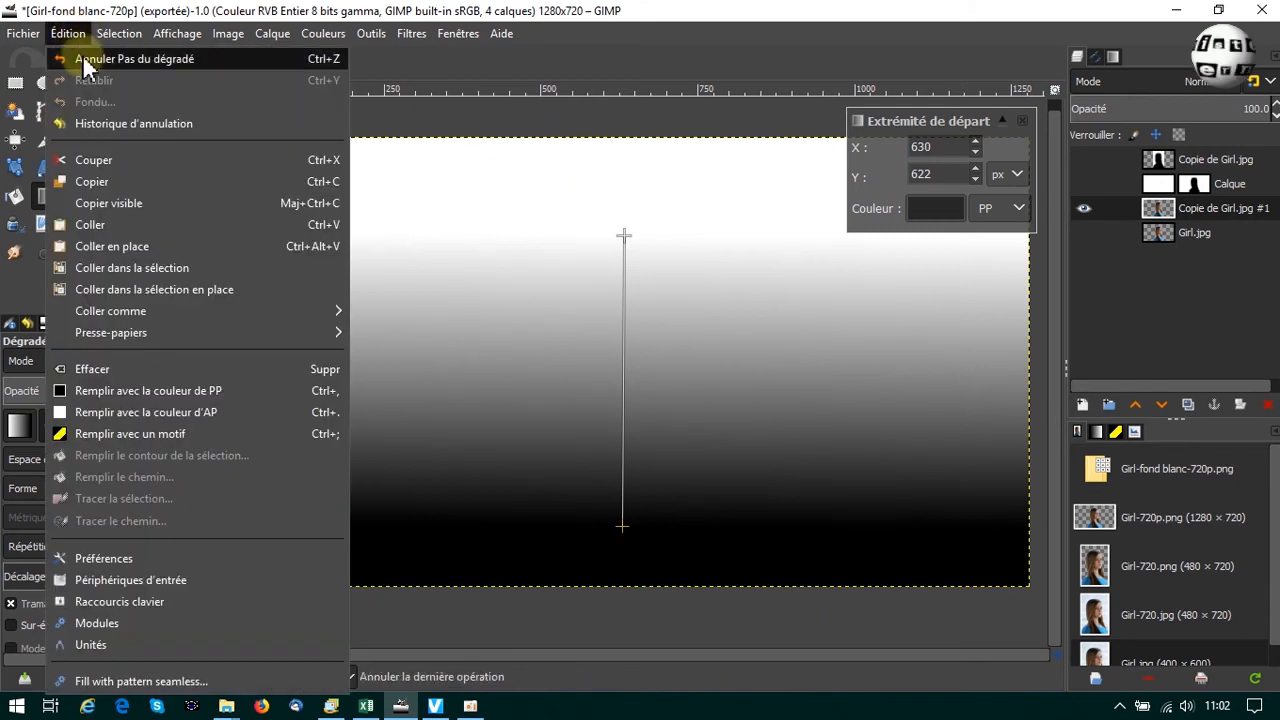
click(91, 58)
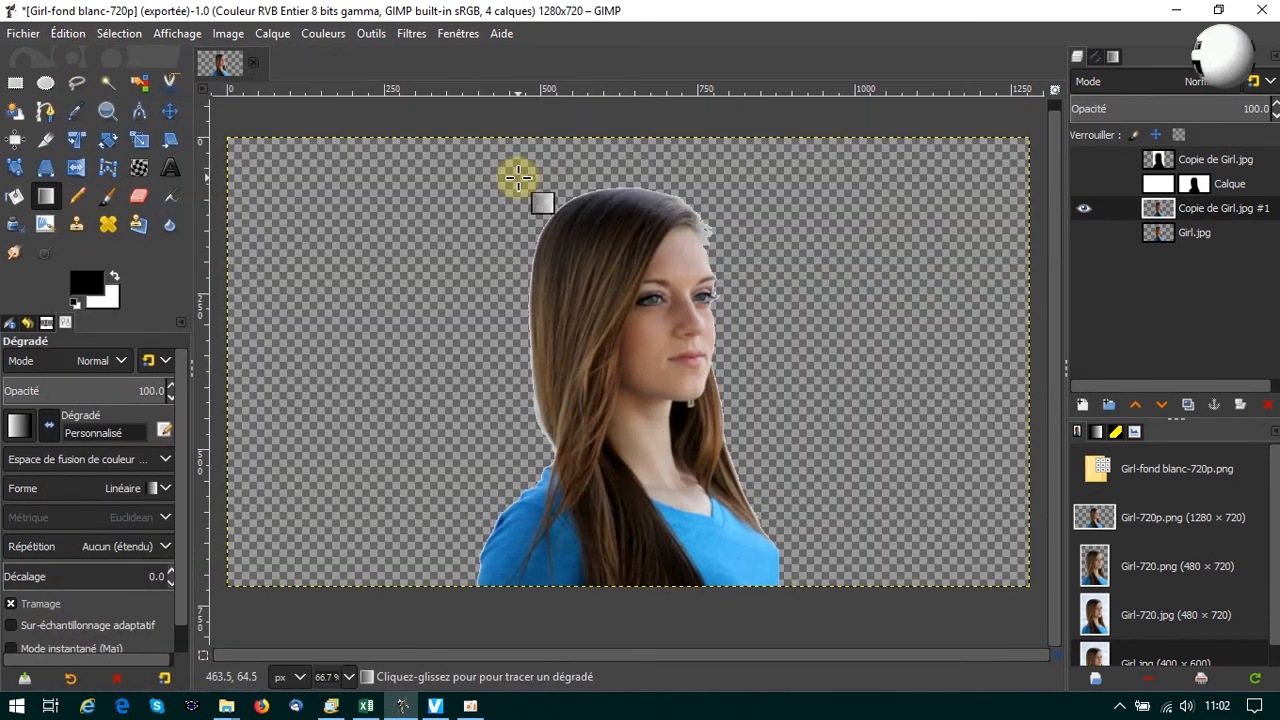
- Add a white layer mask to the duplicated Girl.jpg layer
click(1161, 208)
right_click(1161, 208)
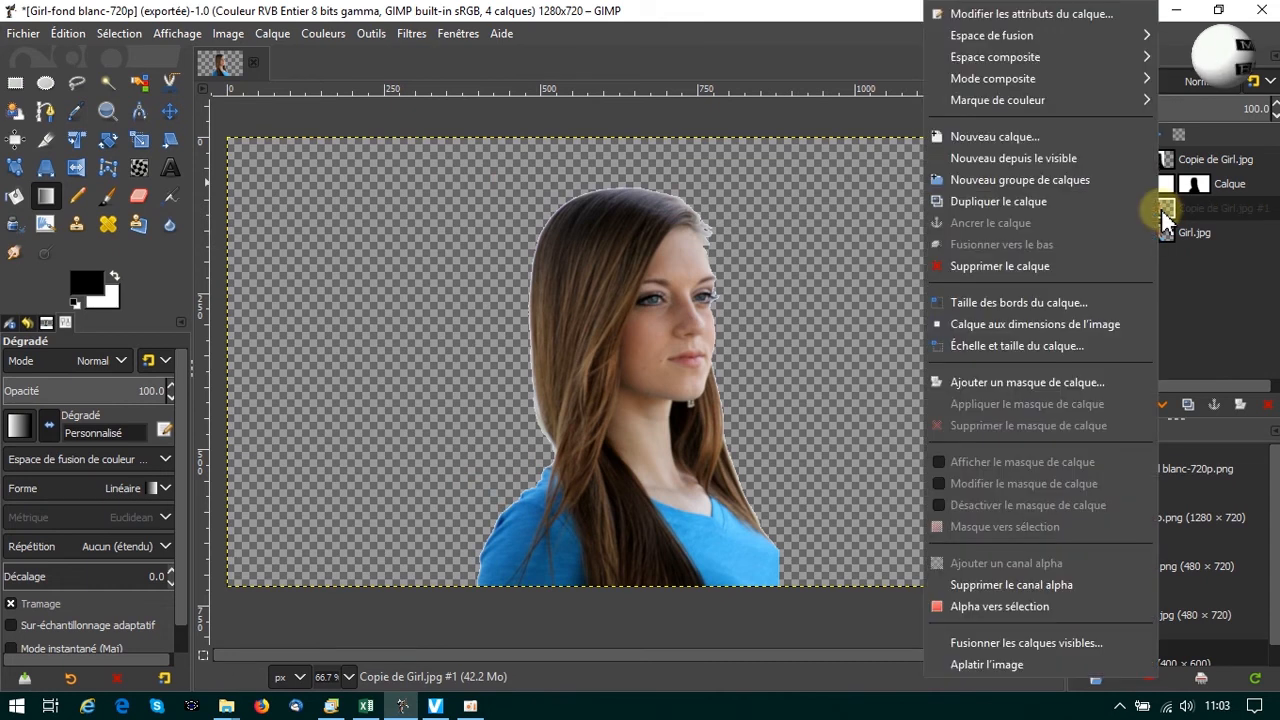
click(963, 382)
click(837, 340)
click(974, 528)
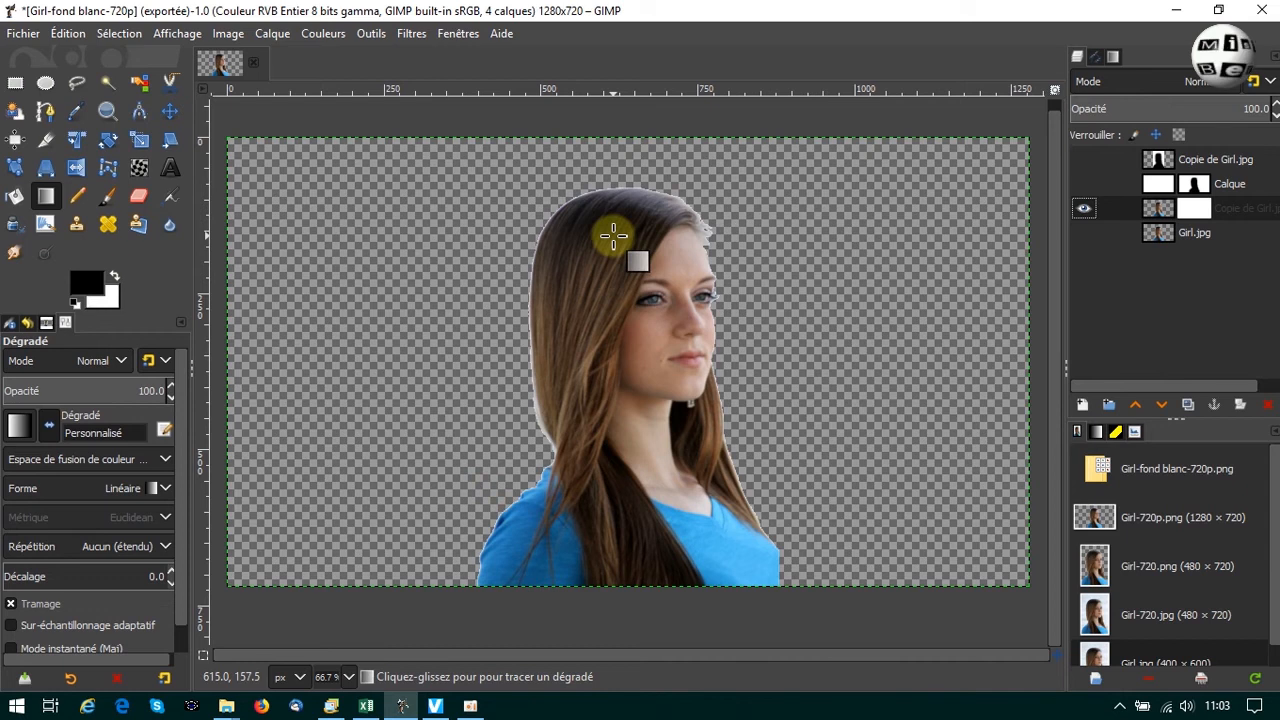
- Apply a linear gradient to the layer mask, with its black end about X 652, Y 980 and its white end about X 644, Y -40
drag(629, 232, 625, 584)
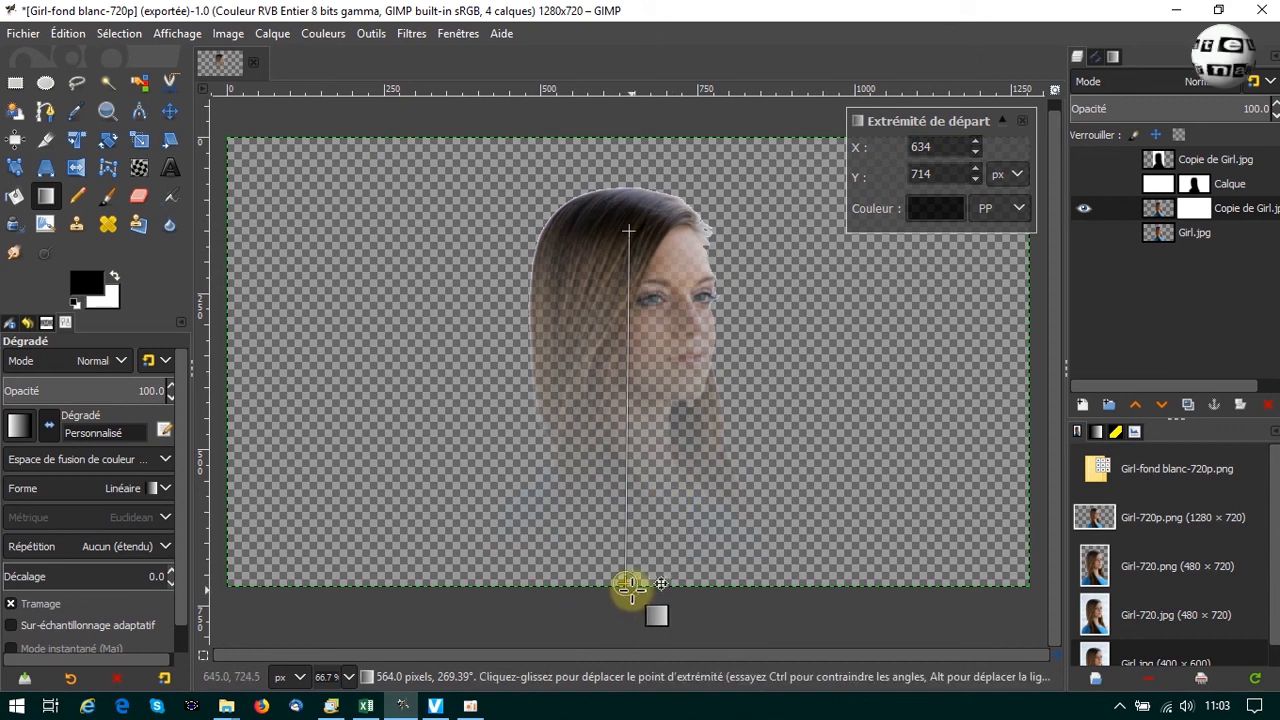
drag(623, 583, 618, 643)
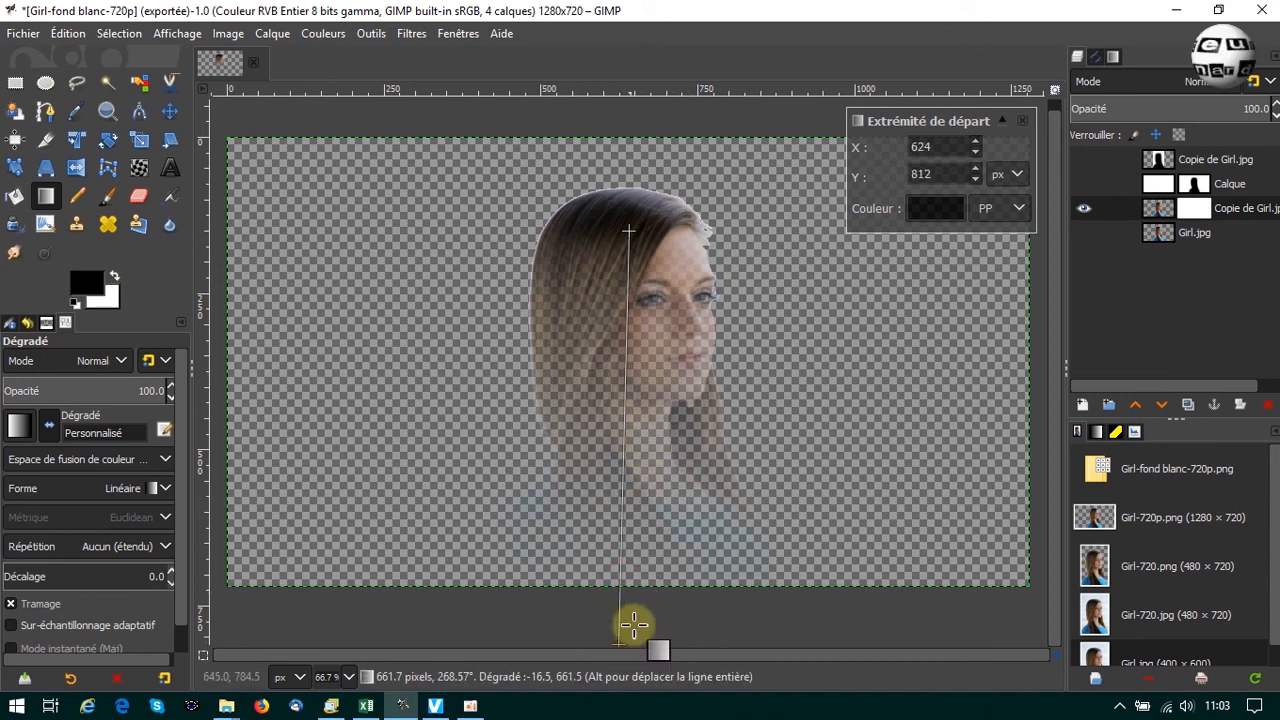
click(349, 678)
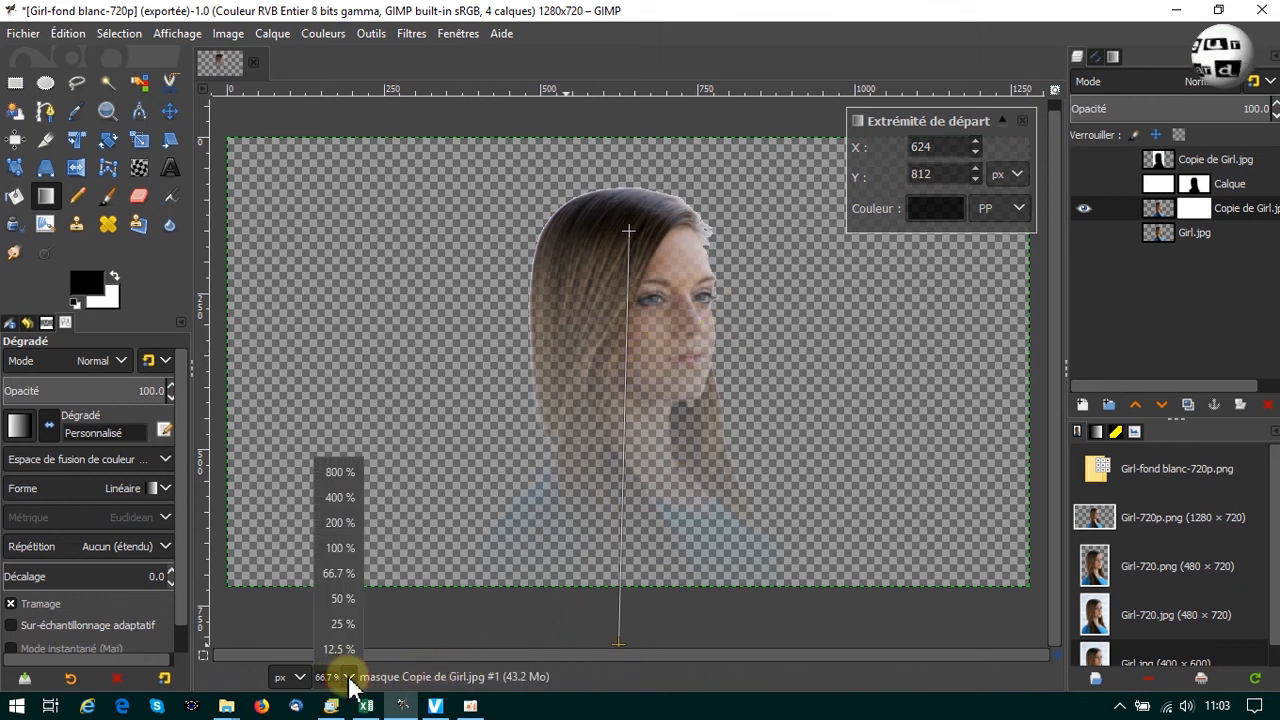
click(340, 623)
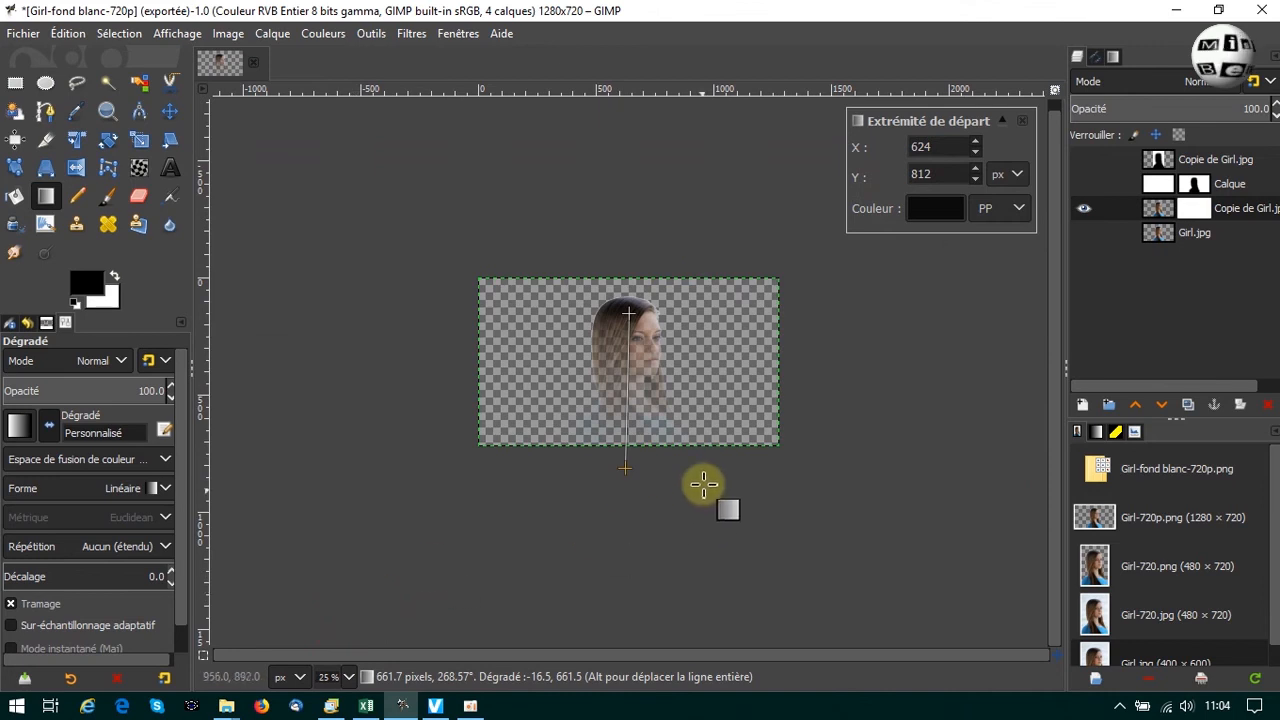
drag(626, 467, 632, 507)
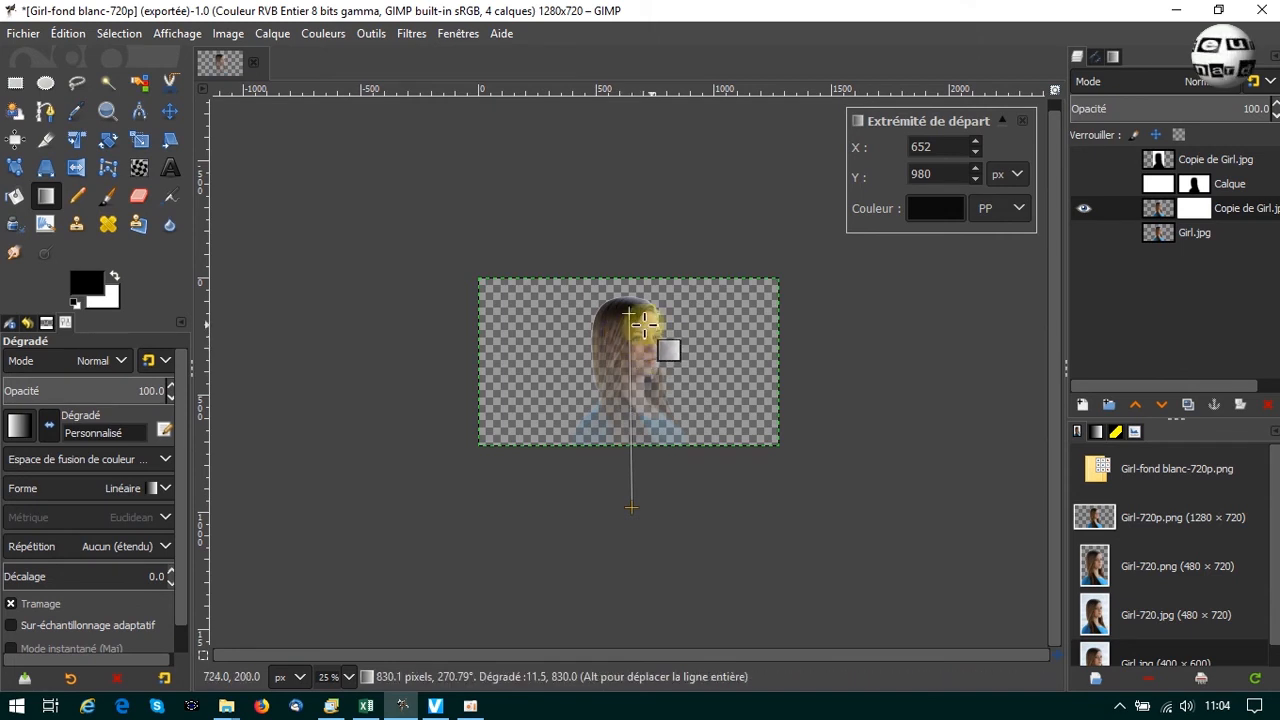
drag(632, 314, 630, 265)
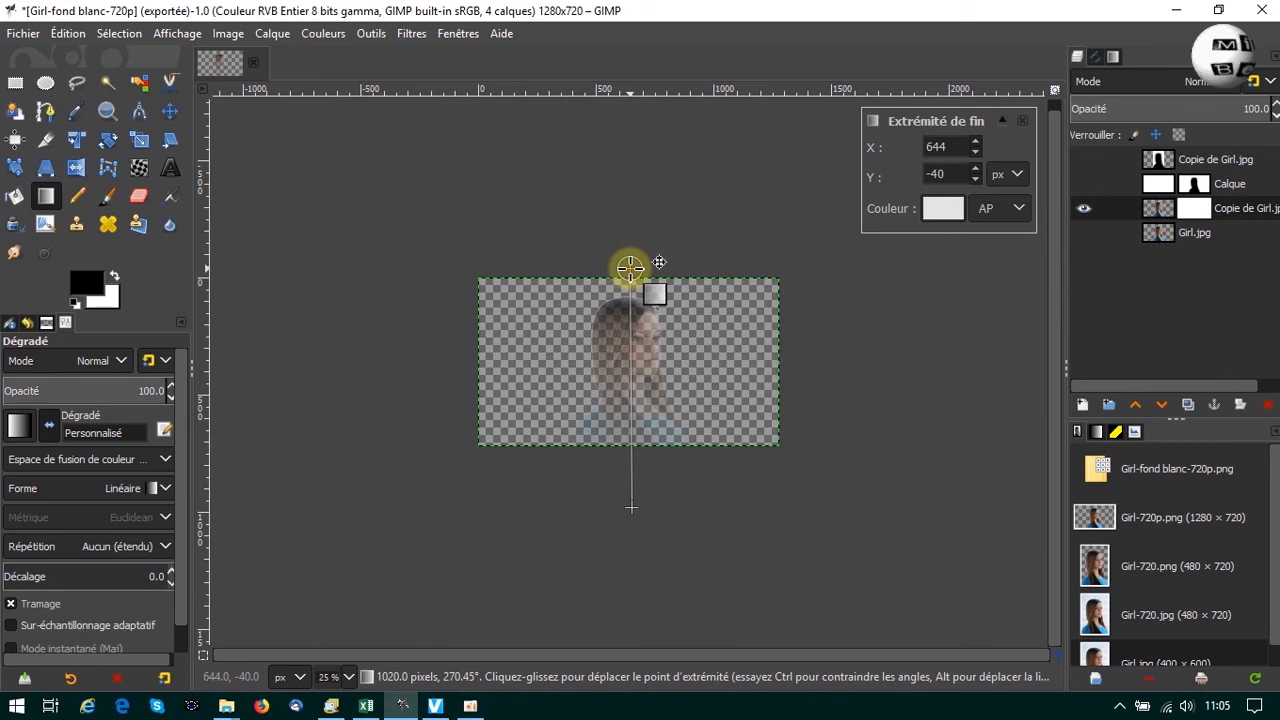
key(Return)
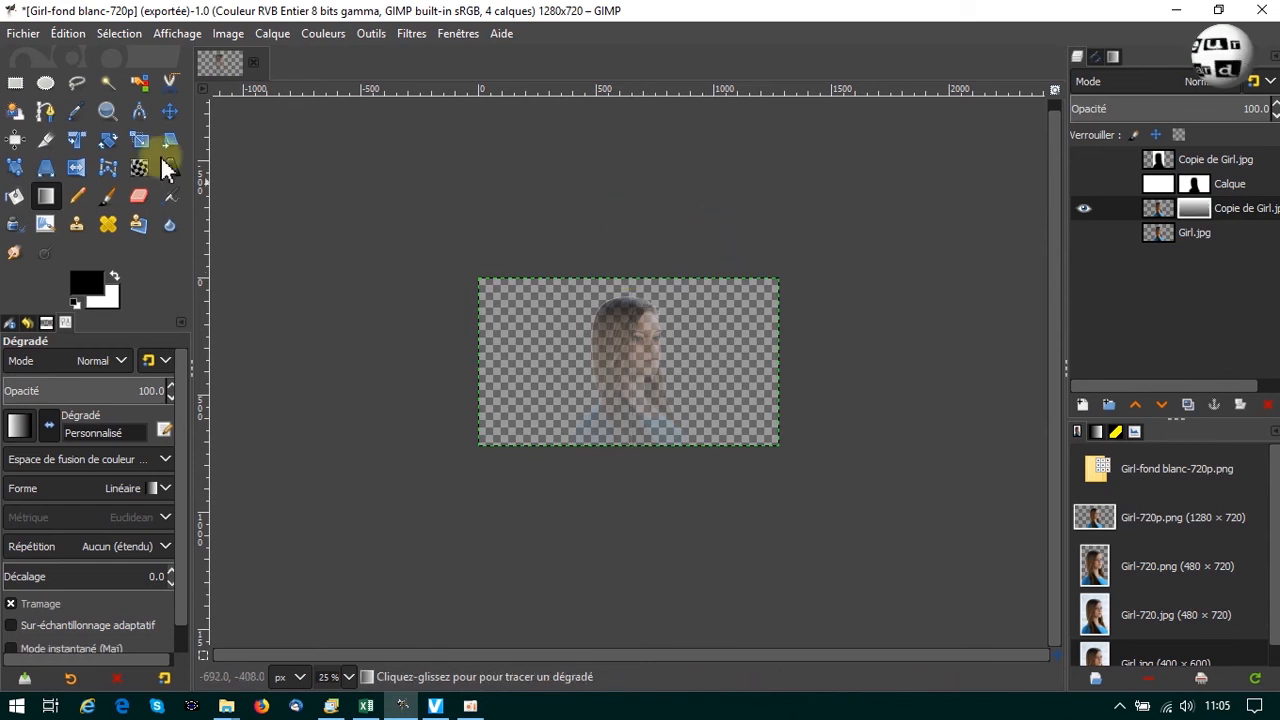
- Export the faded portrait as Girl-dégradé-720p.png in the Tuto folder
click(24, 34)
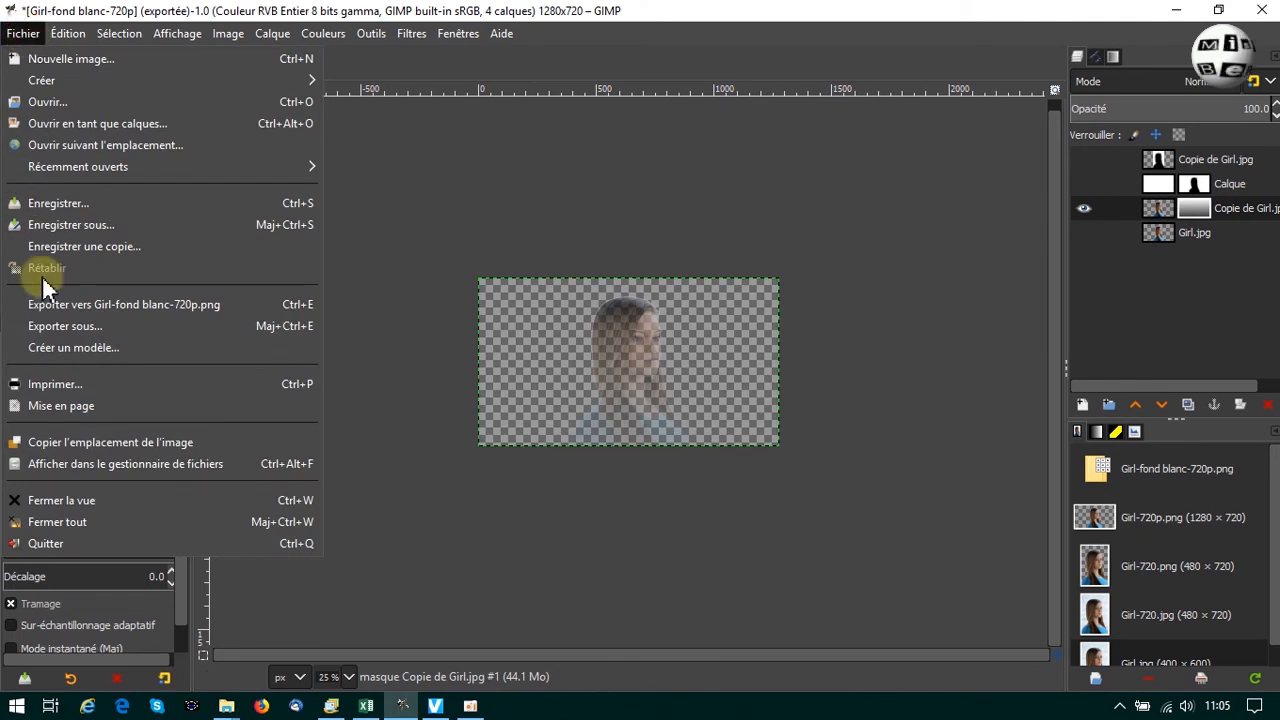
click(90, 336)
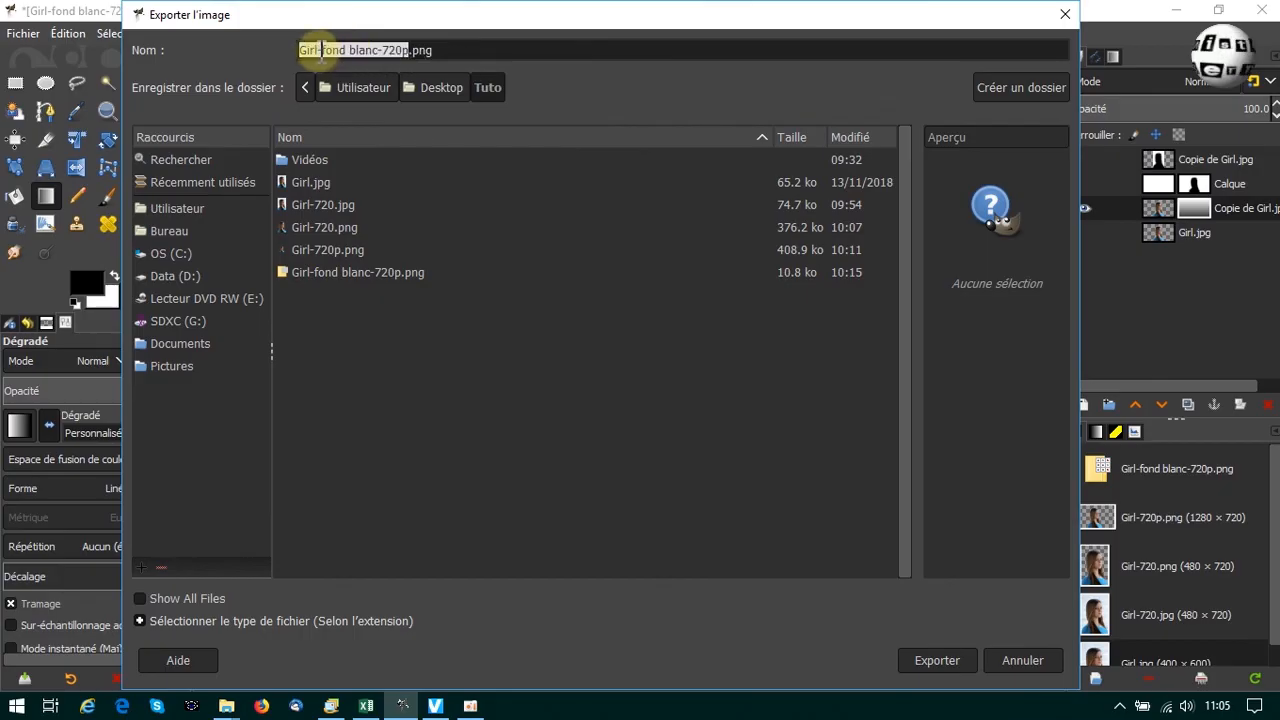
drag(320, 50, 380, 50)
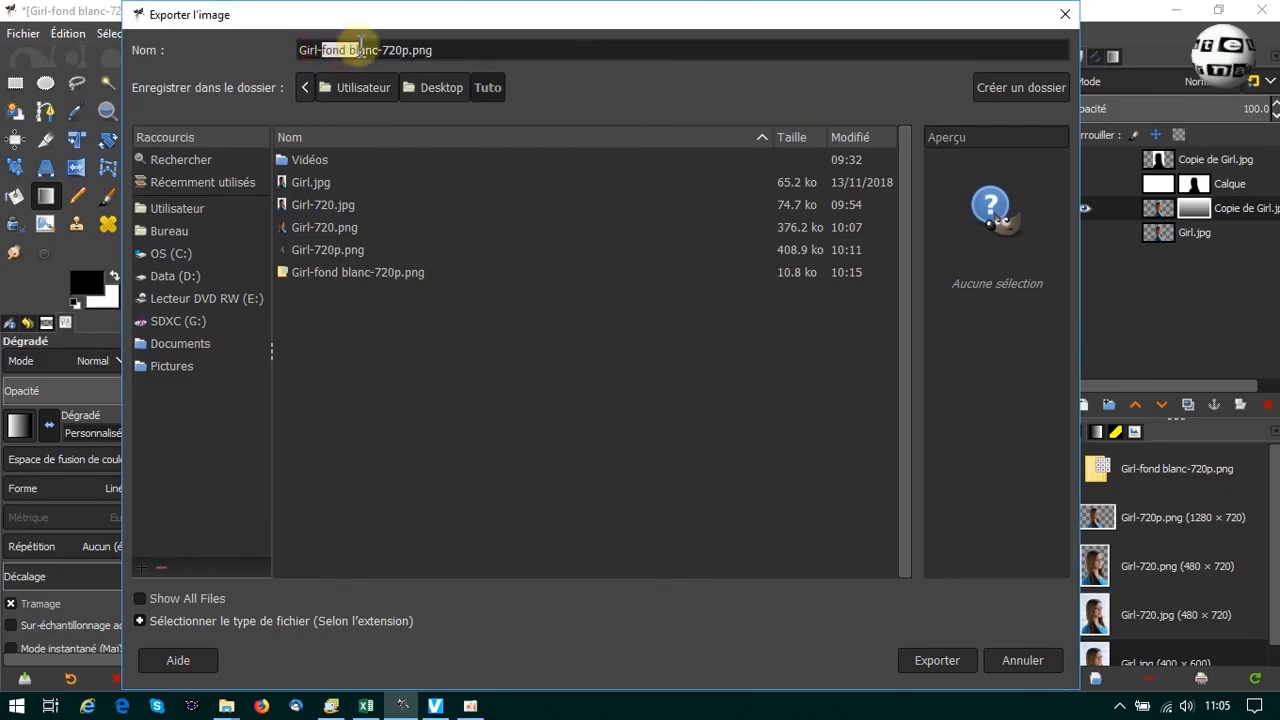
text(dégradé)
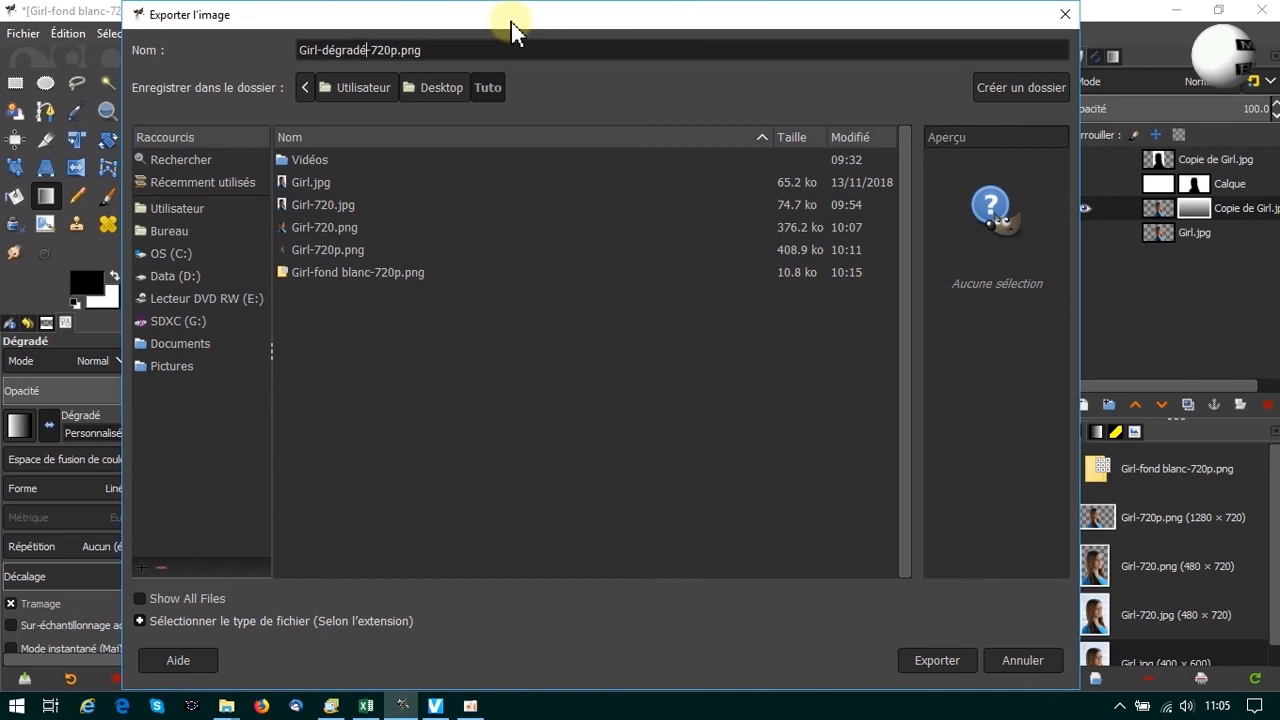
click(929, 659)
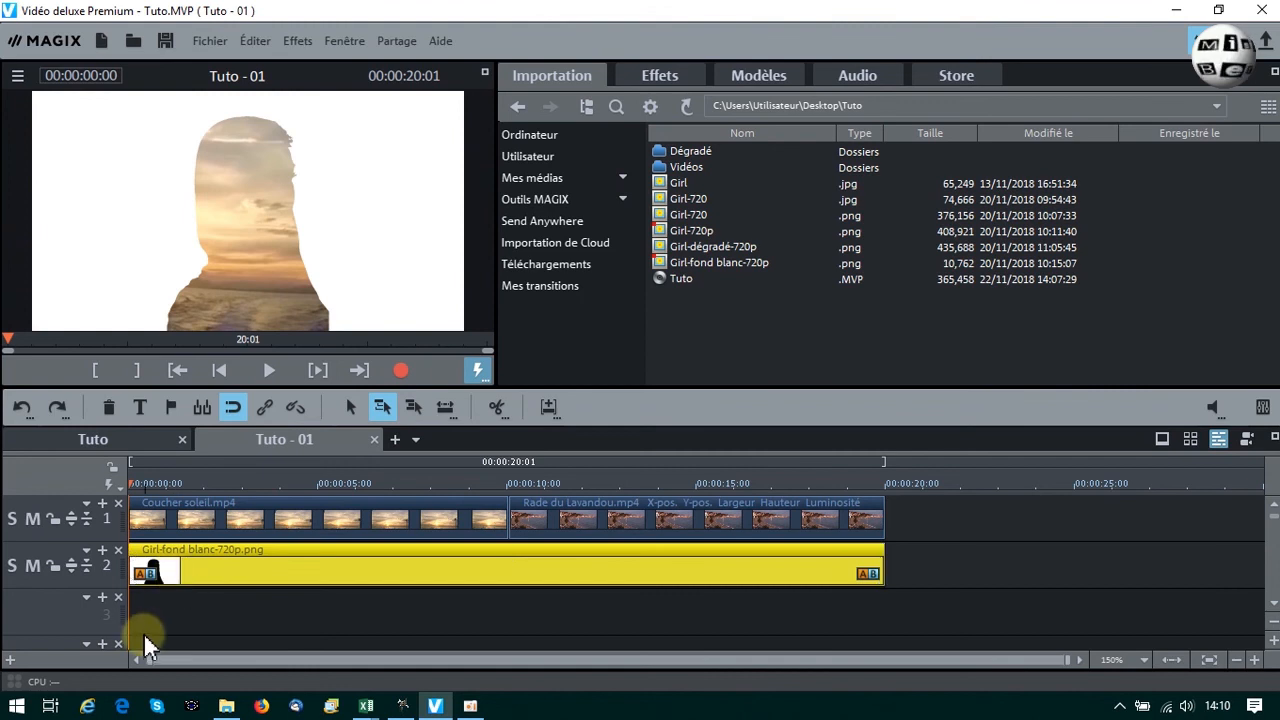
- In MAGIX, place Girl-dégradé-720p.png on track 3, extend it to the end of the clips and check the blend over both videos
drag(700, 247, 166, 623)
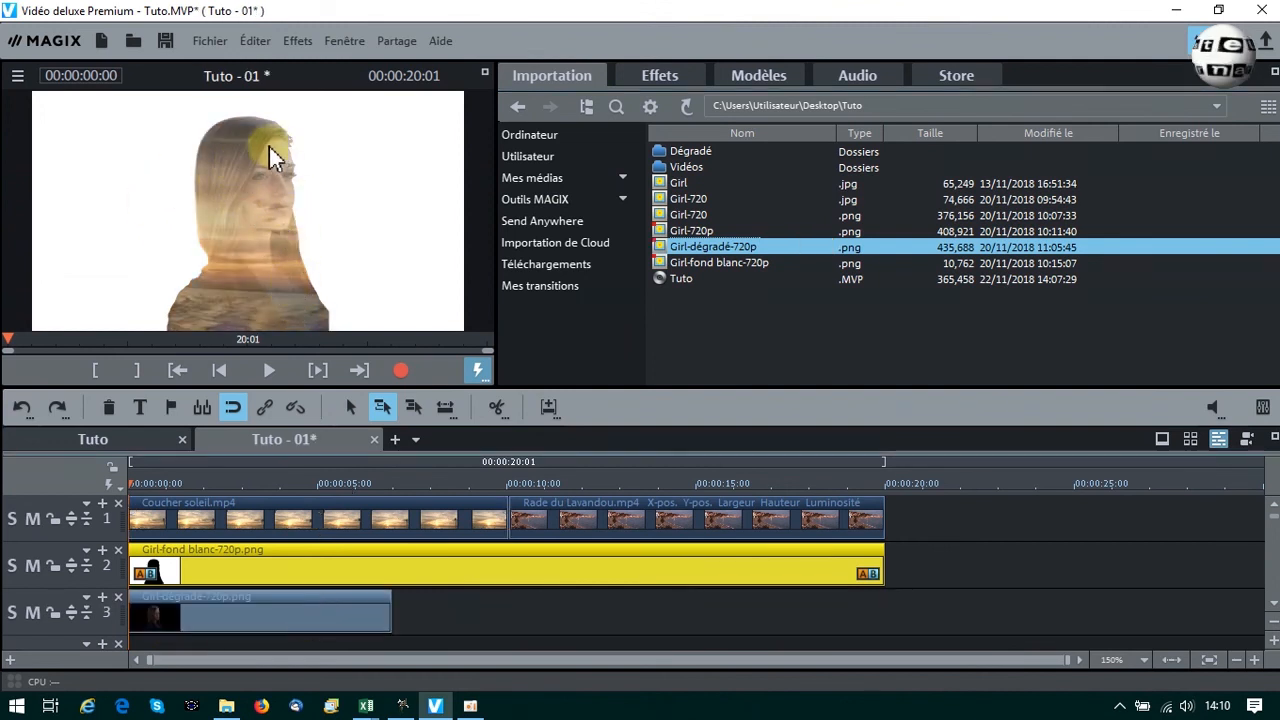
drag(390, 618, 884, 618)
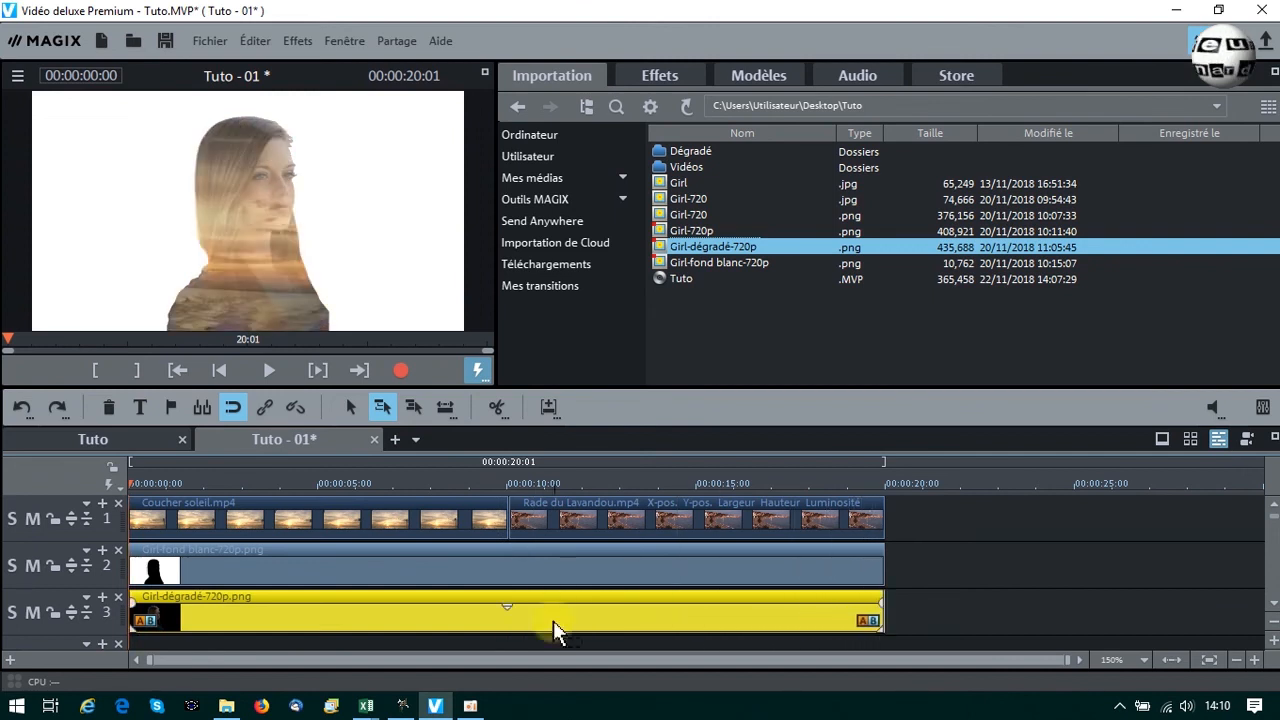
drag(128, 480, 609, 476)
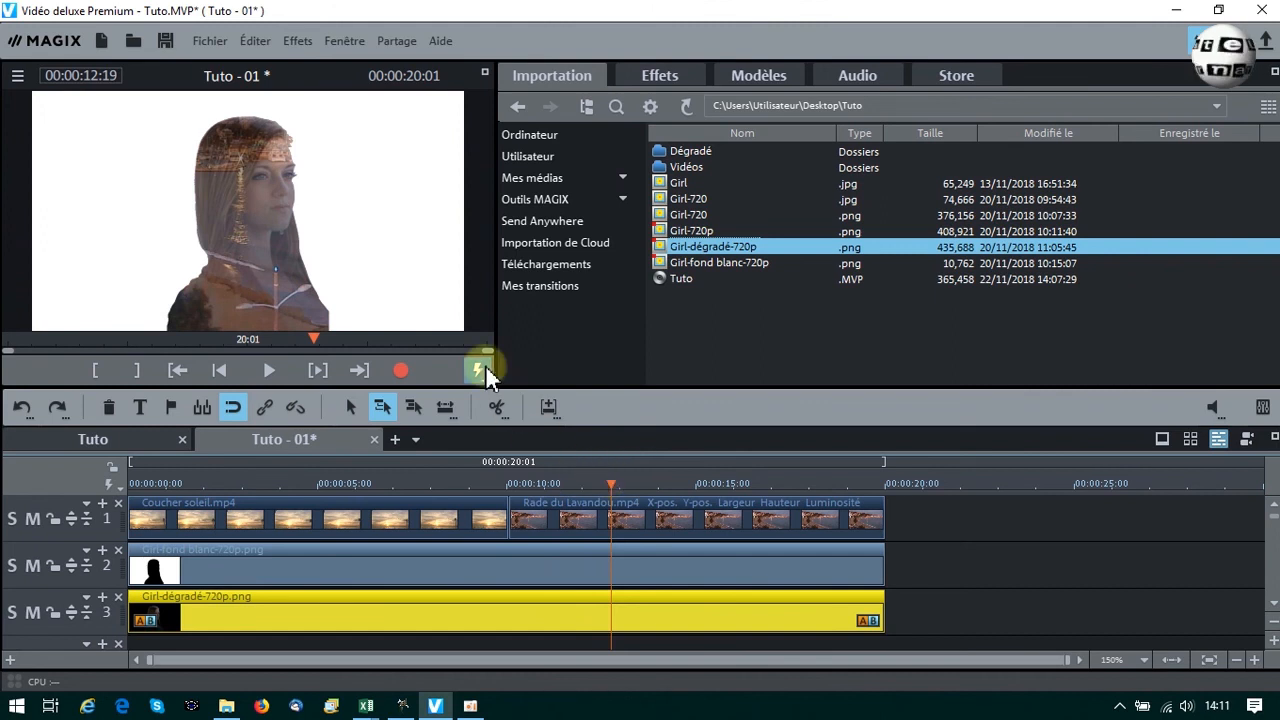
drag(617, 490, 296, 490)
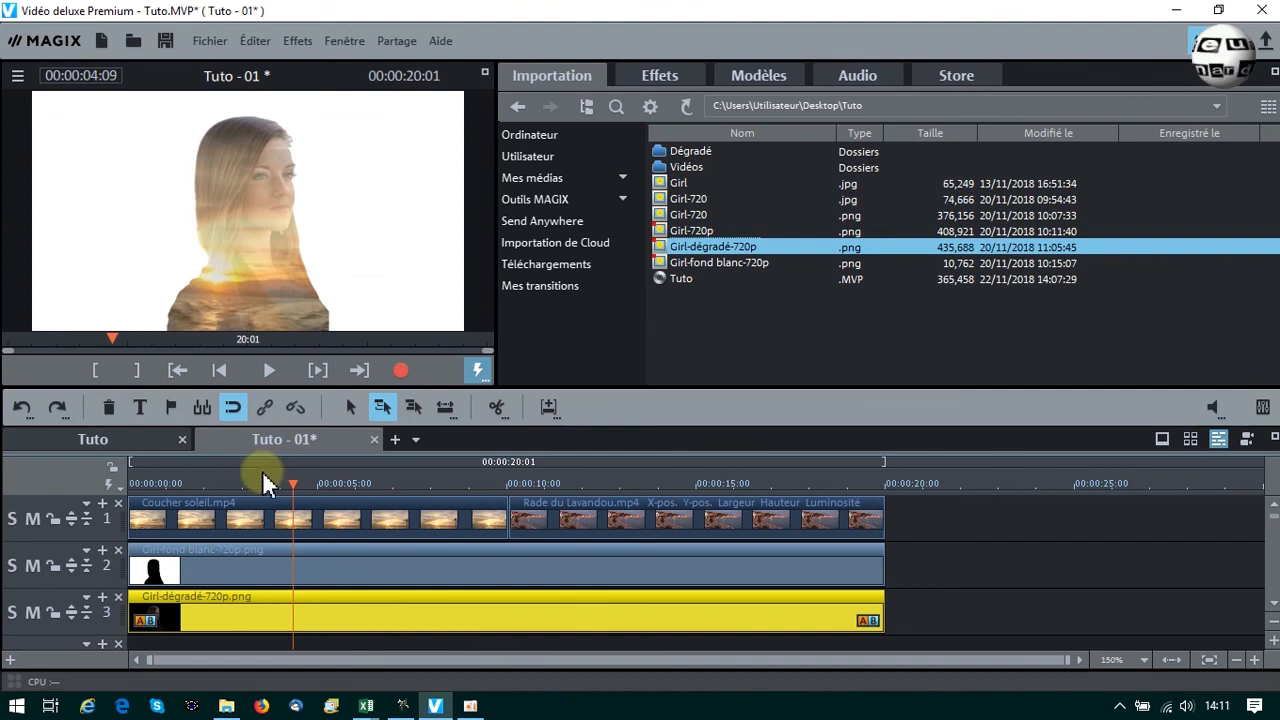
- Lower the Chrominance video level of Coucher soleil.mp4 to 97.7
click(300, 515)
click(661, 75)
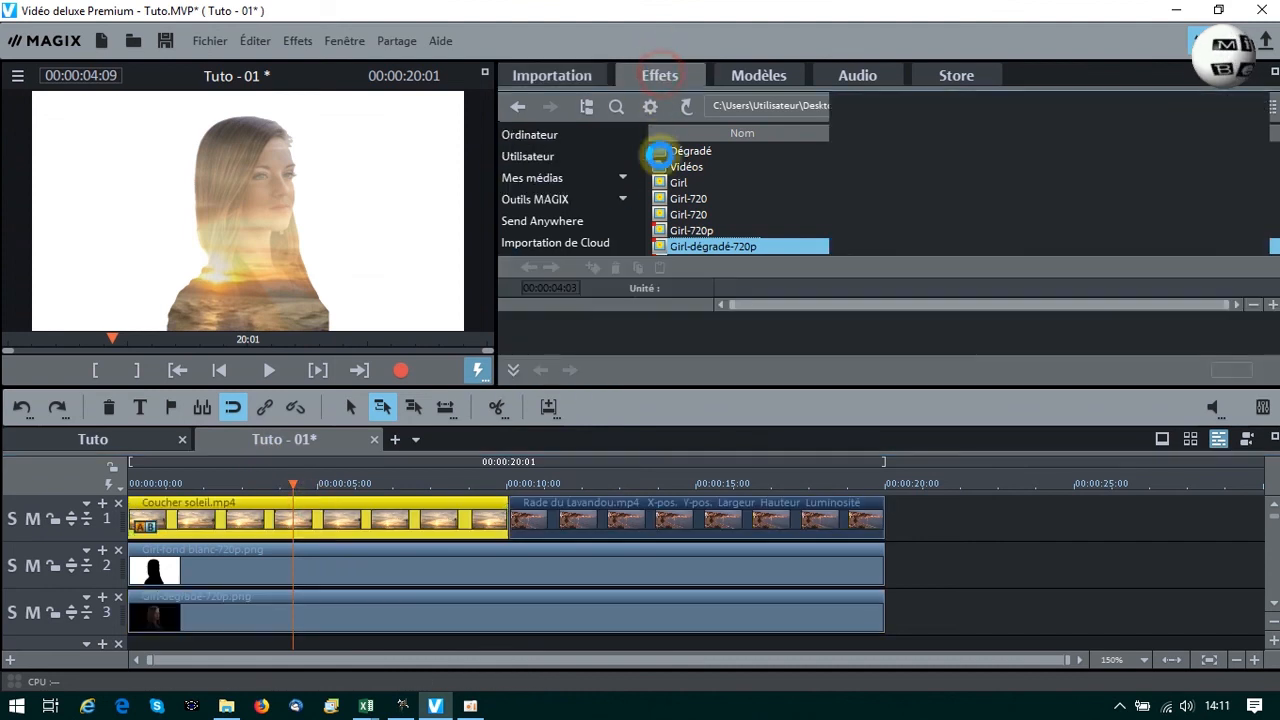
drag(823, 183, 820, 130)
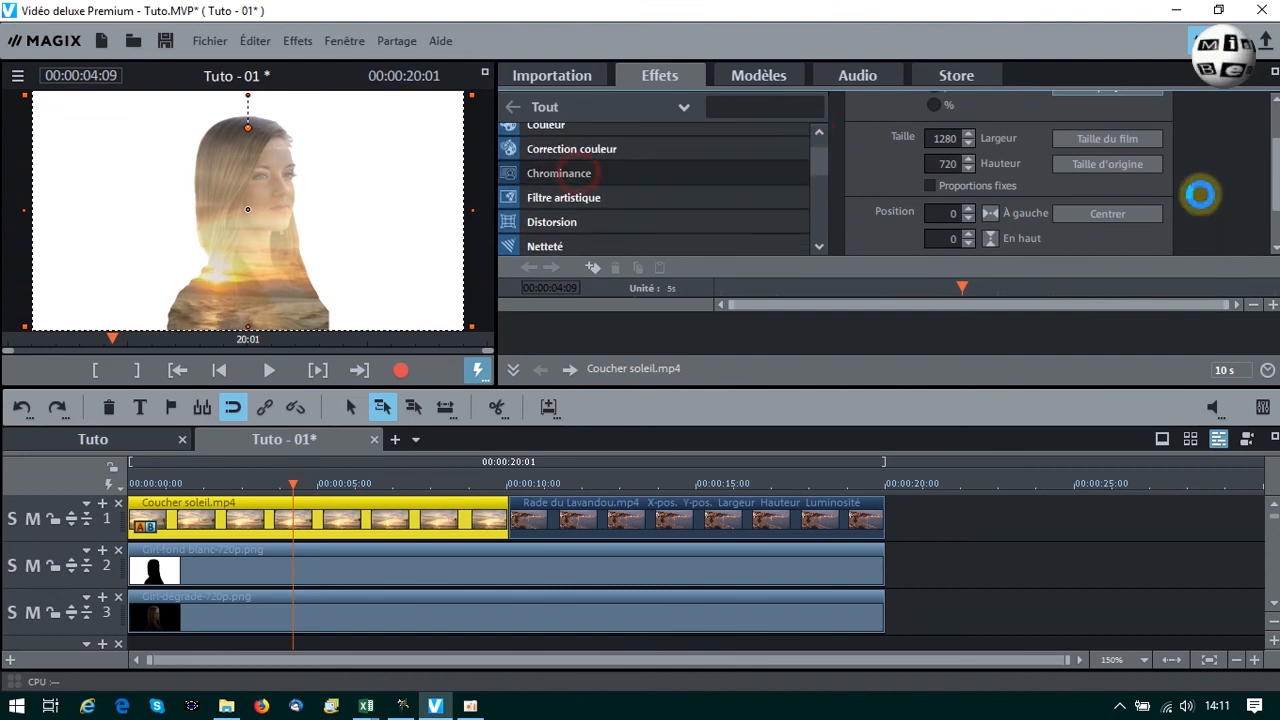
click(559, 173)
click(1066, 188)
mouse_move(1056, 180)
mouse_down()
mouse_move(1032, 182)
mouse_move(1056, 178)
mouse_up()
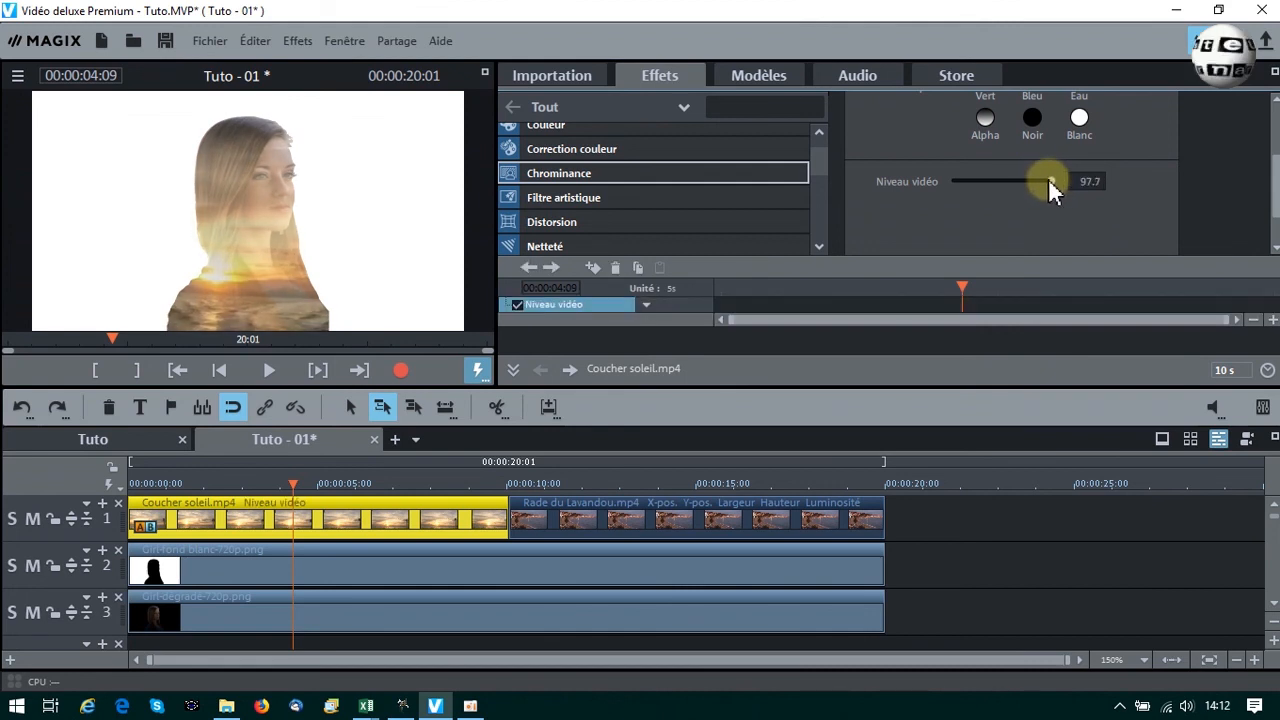
- Raise the brightness of Rade du Lavandou.mp4 to 64, checking the blend at 00:00:14:06
click(683, 497)
click(669, 492)
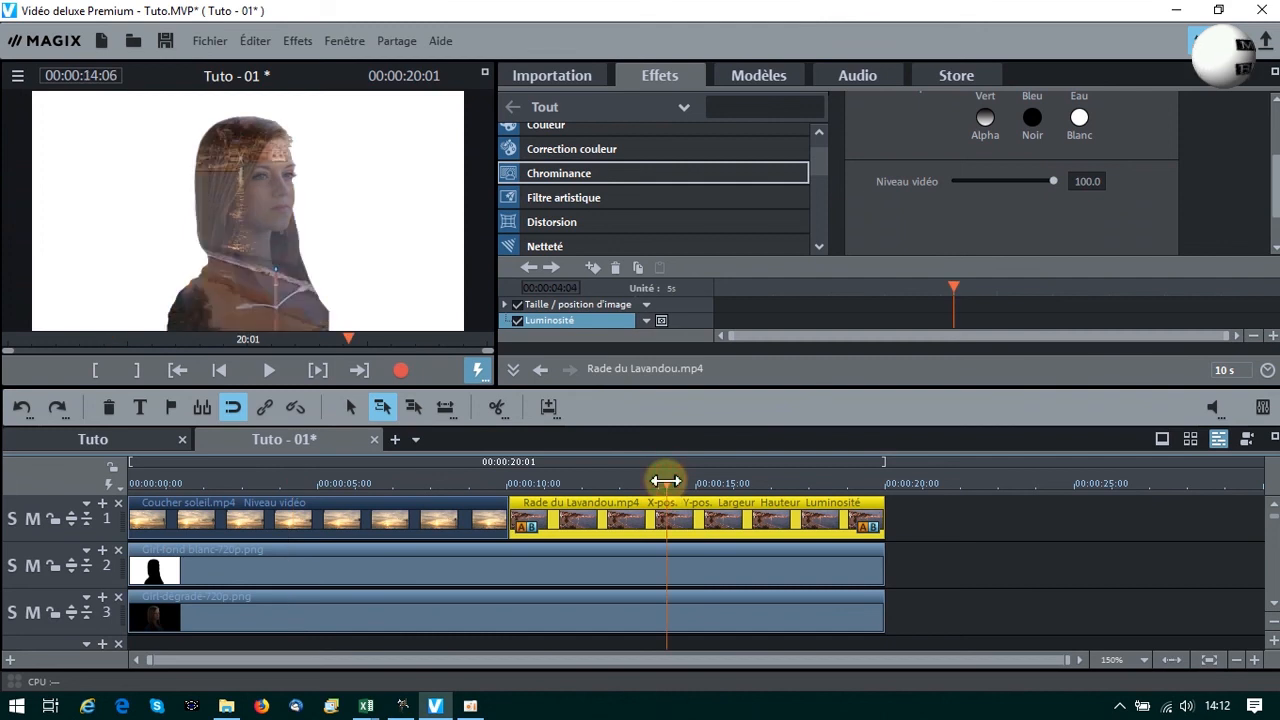
click(816, 167)
drag(818, 172, 820, 163)
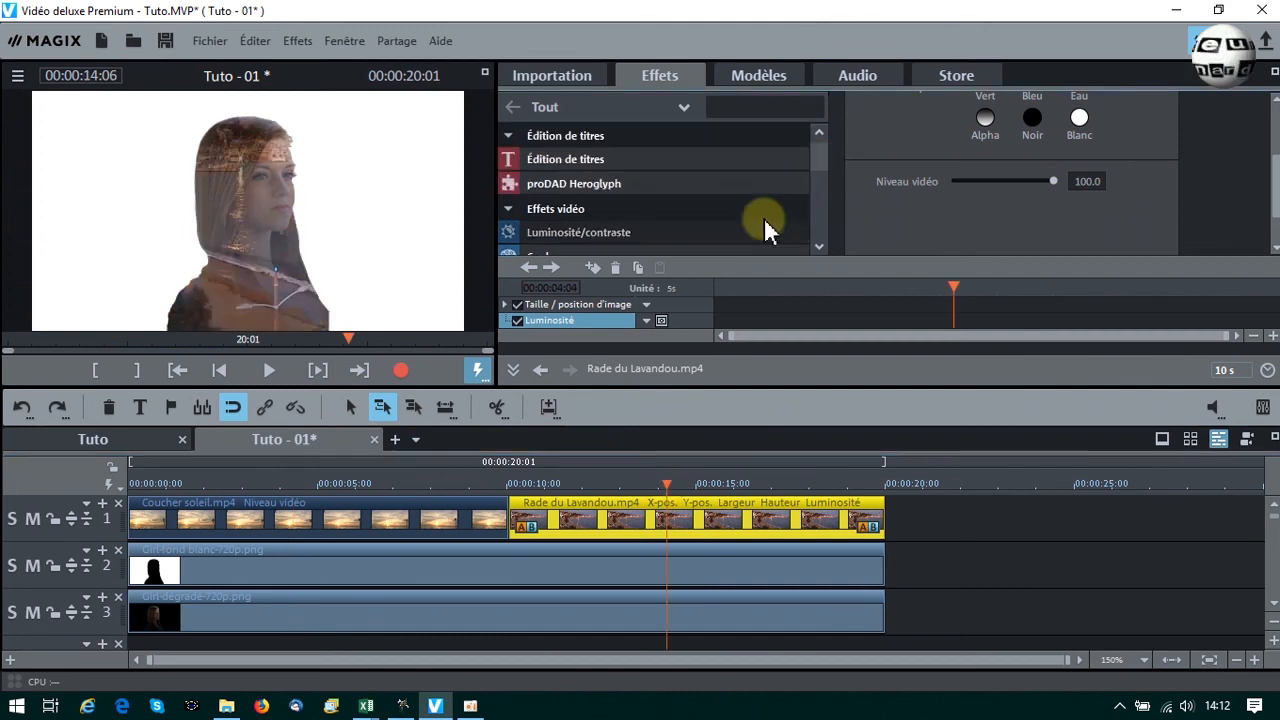
click(621, 231)
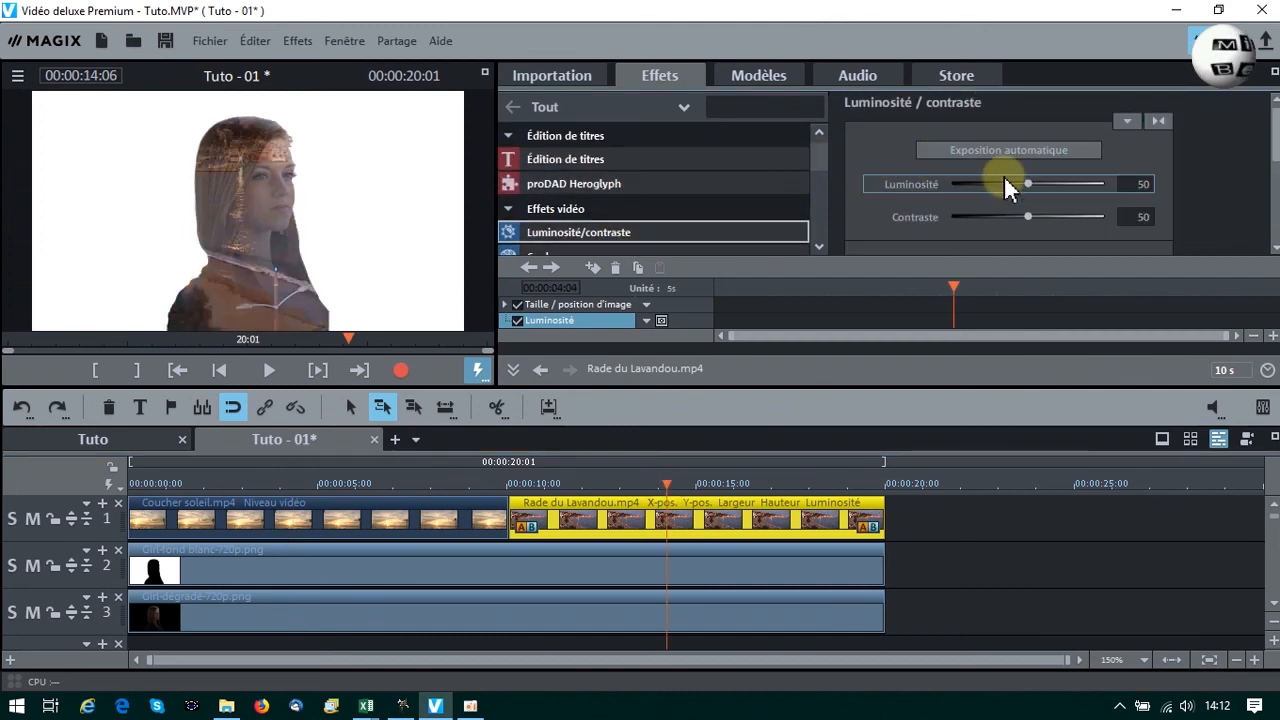
drag(1028, 184, 1047, 183)
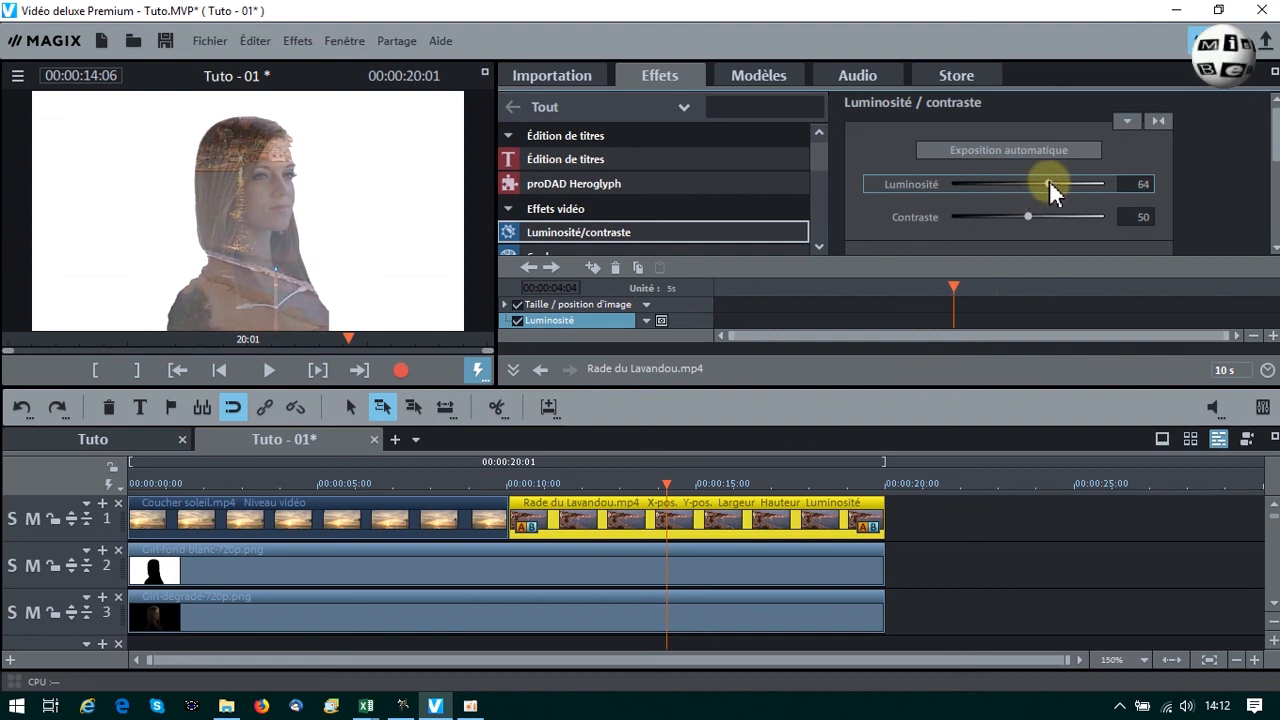
- Check the blend over Coucher soleil.mp4 at 00:00:04:14 and inspect the Girl-fond blanc-720p.png and Girl-dégradé-720p.png layers
click(300, 484)
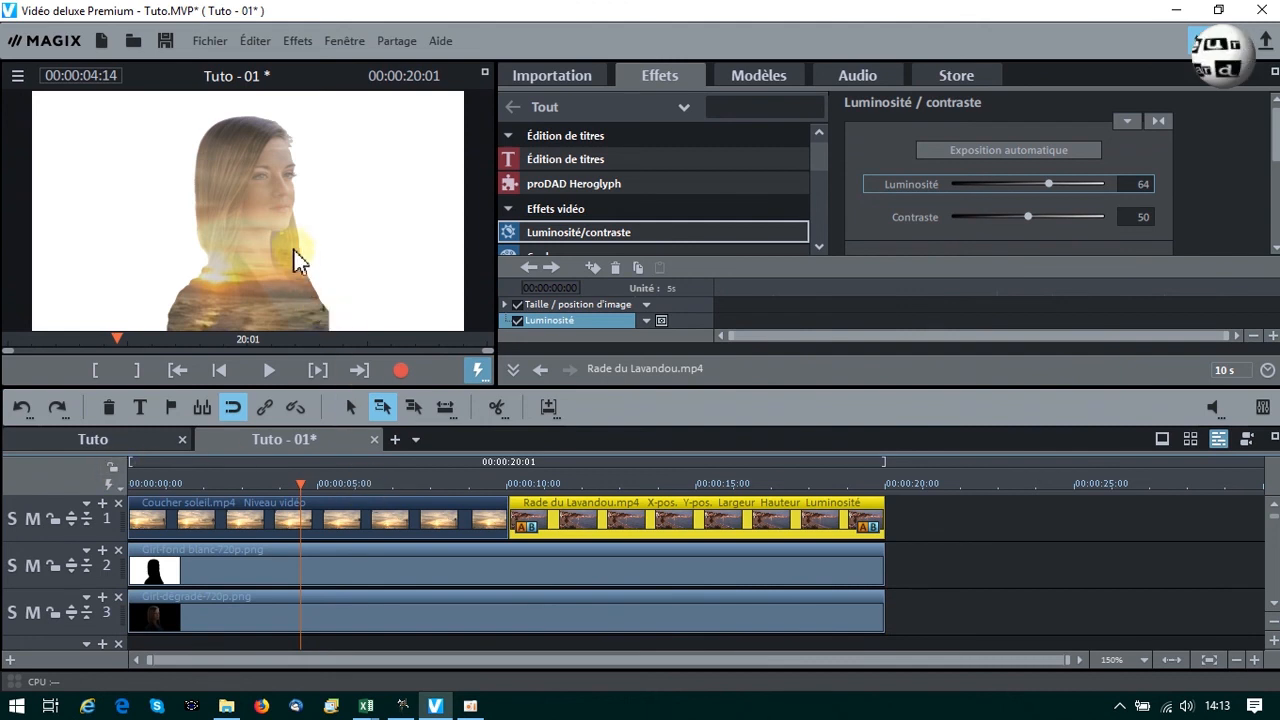
click(251, 562)
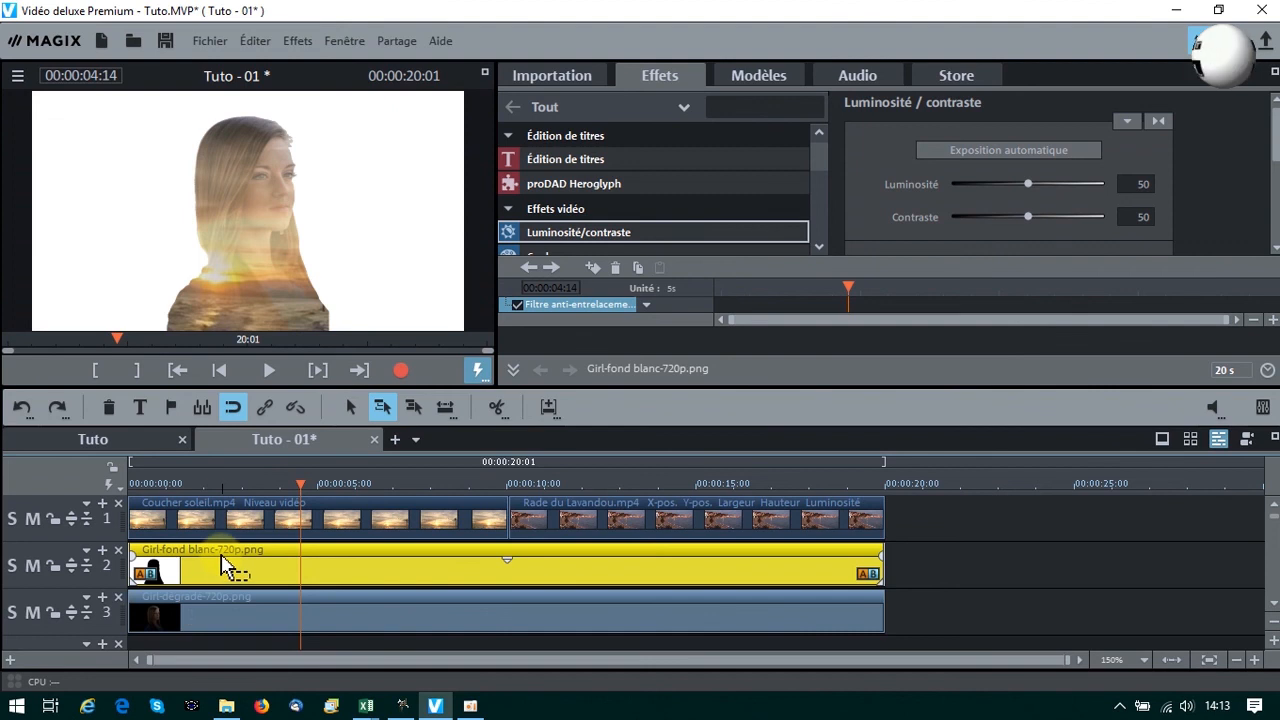
click(217, 618)
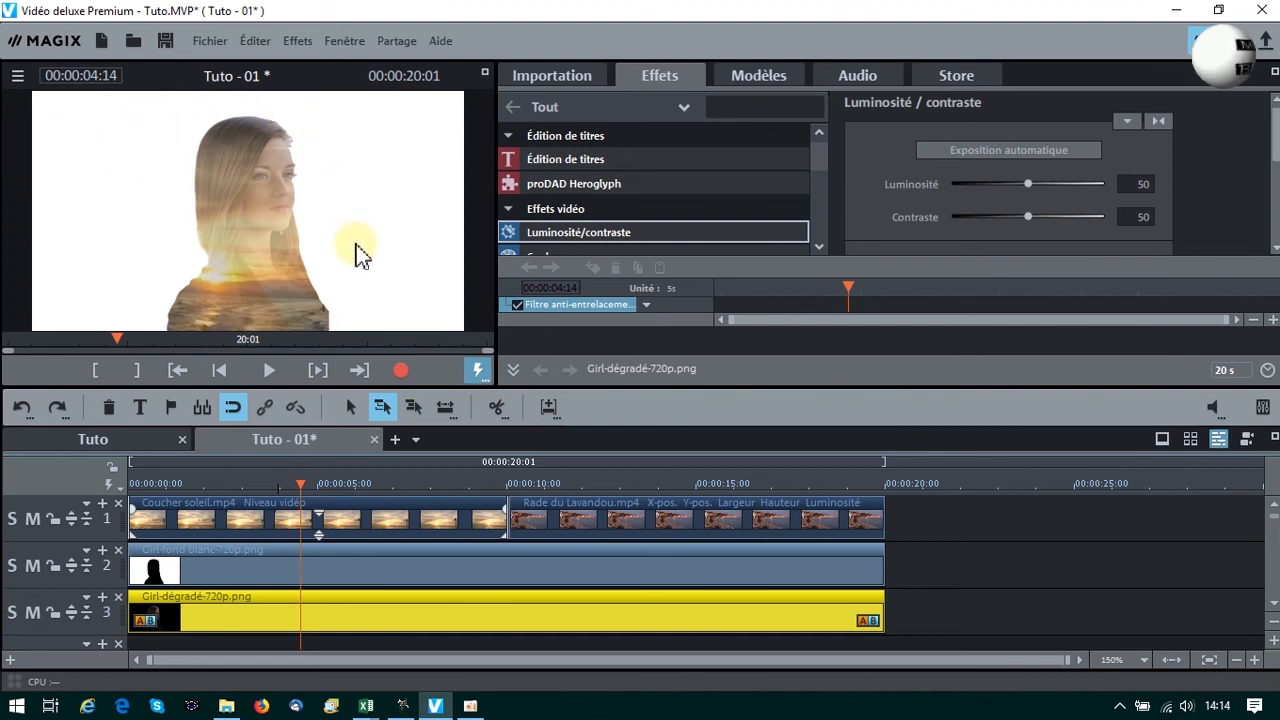
- Tint Girl-fond blanc-720p.png light blue with Correction couleur, using angle 237.39, intensity 100.00 and saturation 229.13
click(249, 563)
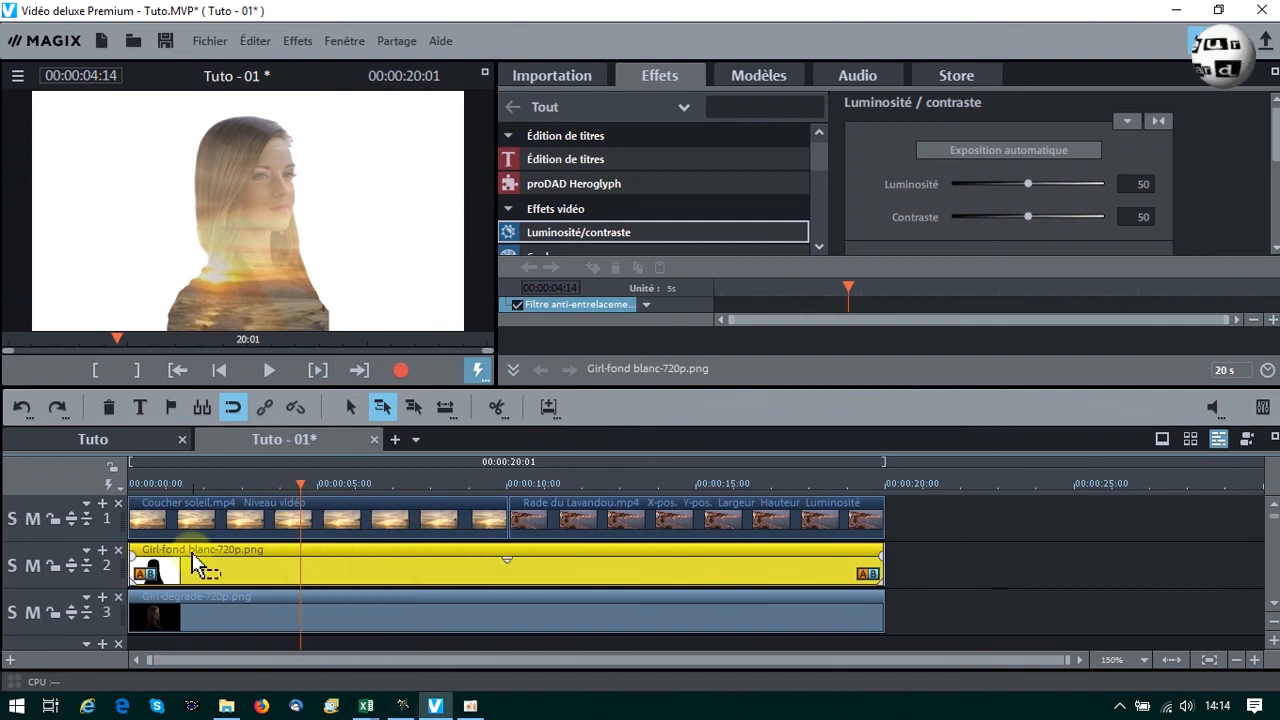
scroll(820, 171, down, 4)
scroll(822, 170, up, 1)
scroll(822, 177, up, 1)
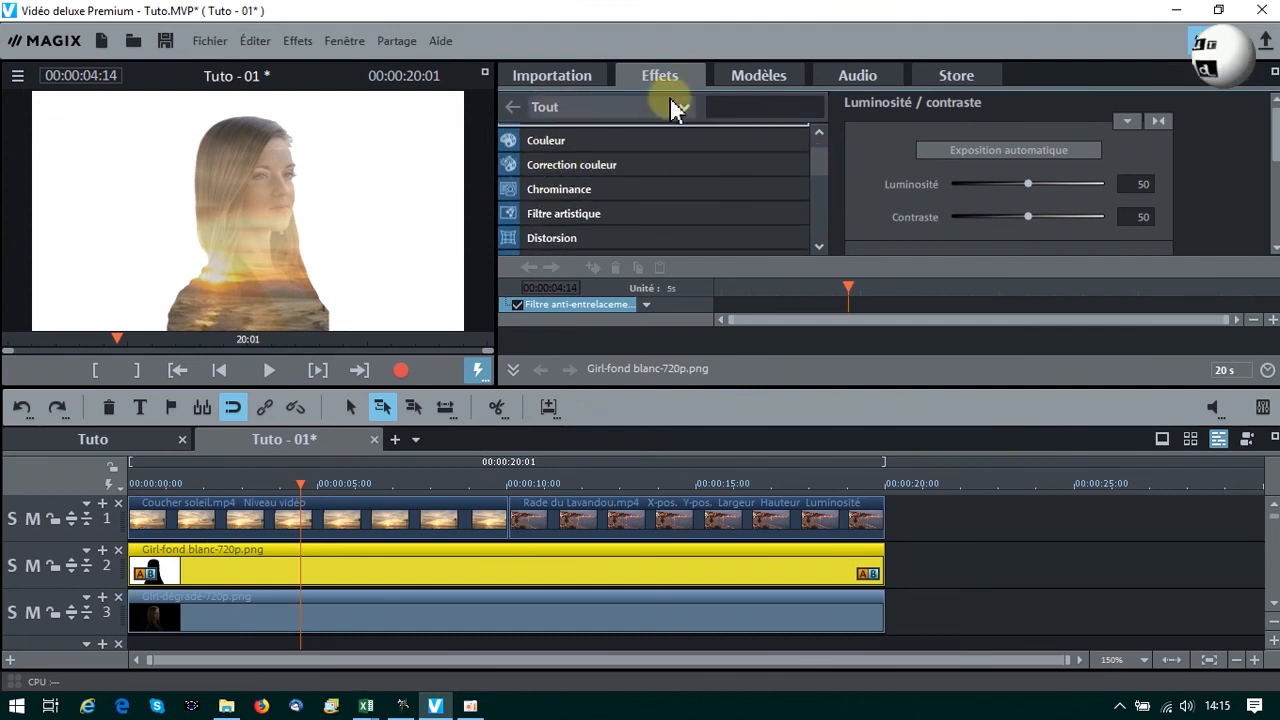
click(545, 164)
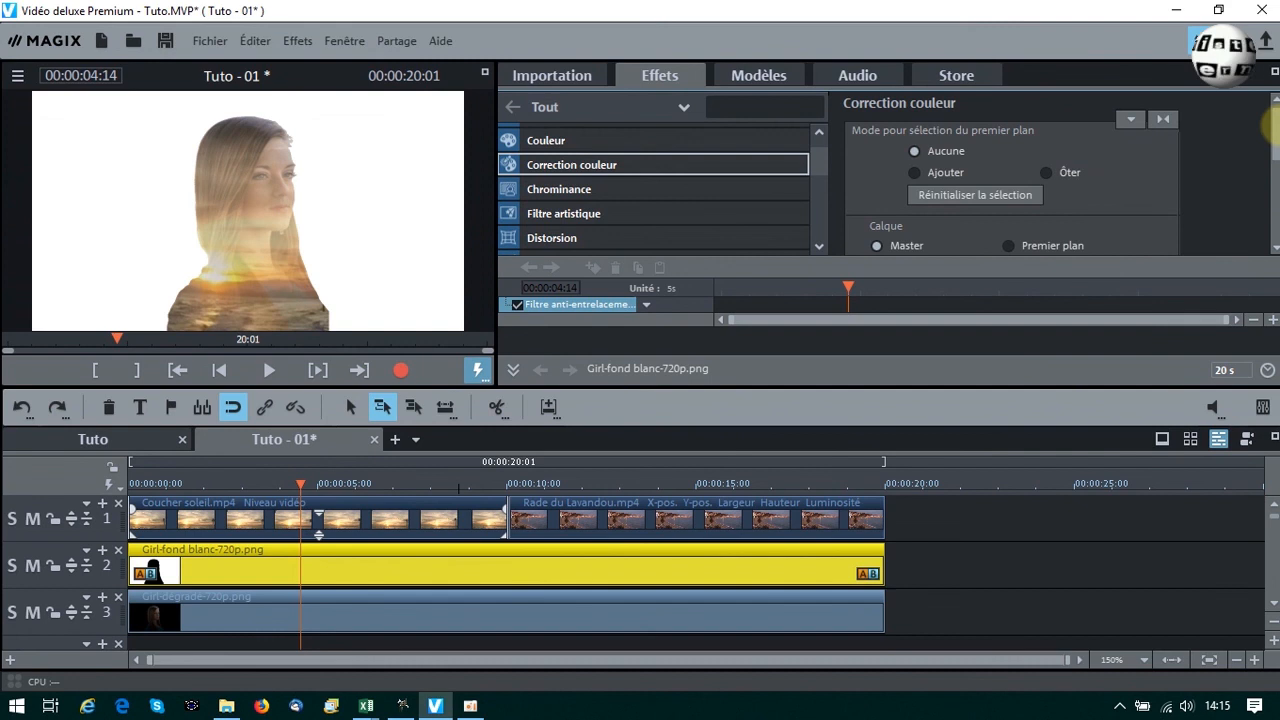
scroll(930, 170, down, 5)
drag(920, 138, 944, 165)
drag(1118, 161, 1076, 162)
mouse_move(1050, 187)
mouse_down()
mouse_move(1099, 184)
mouse_move(1043, 188)
mouse_up()
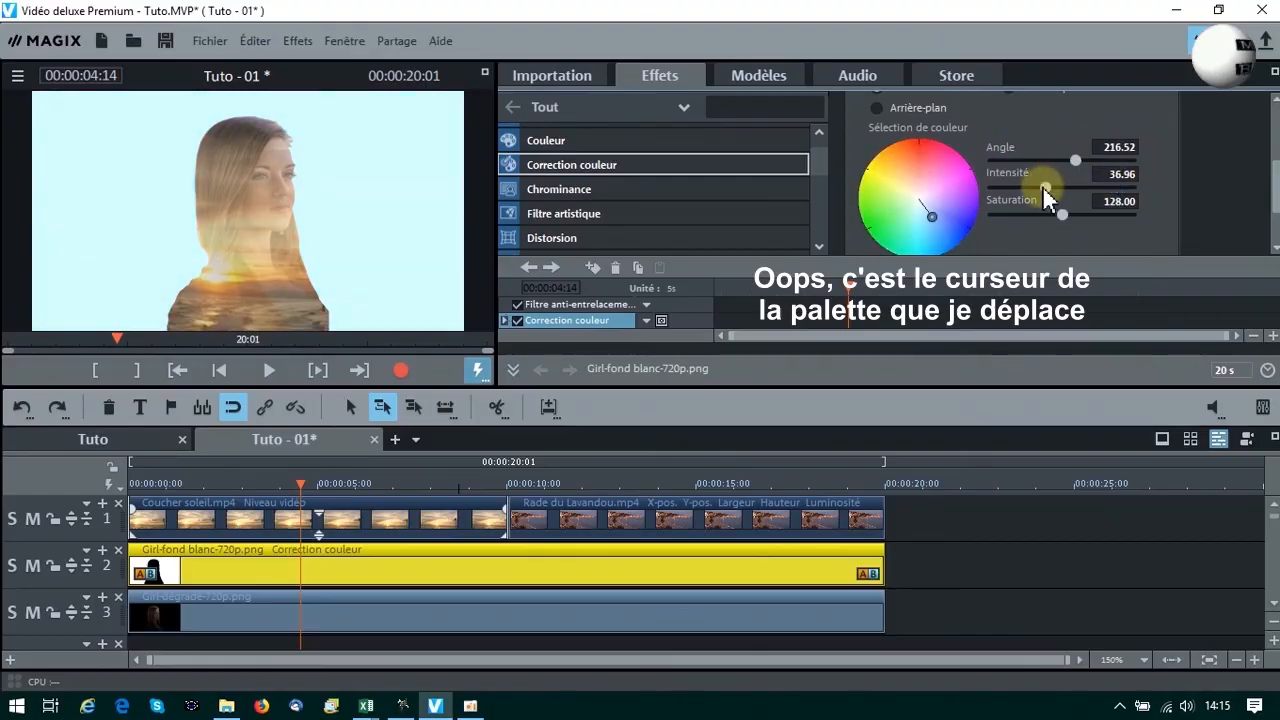
drag(934, 217, 958, 228)
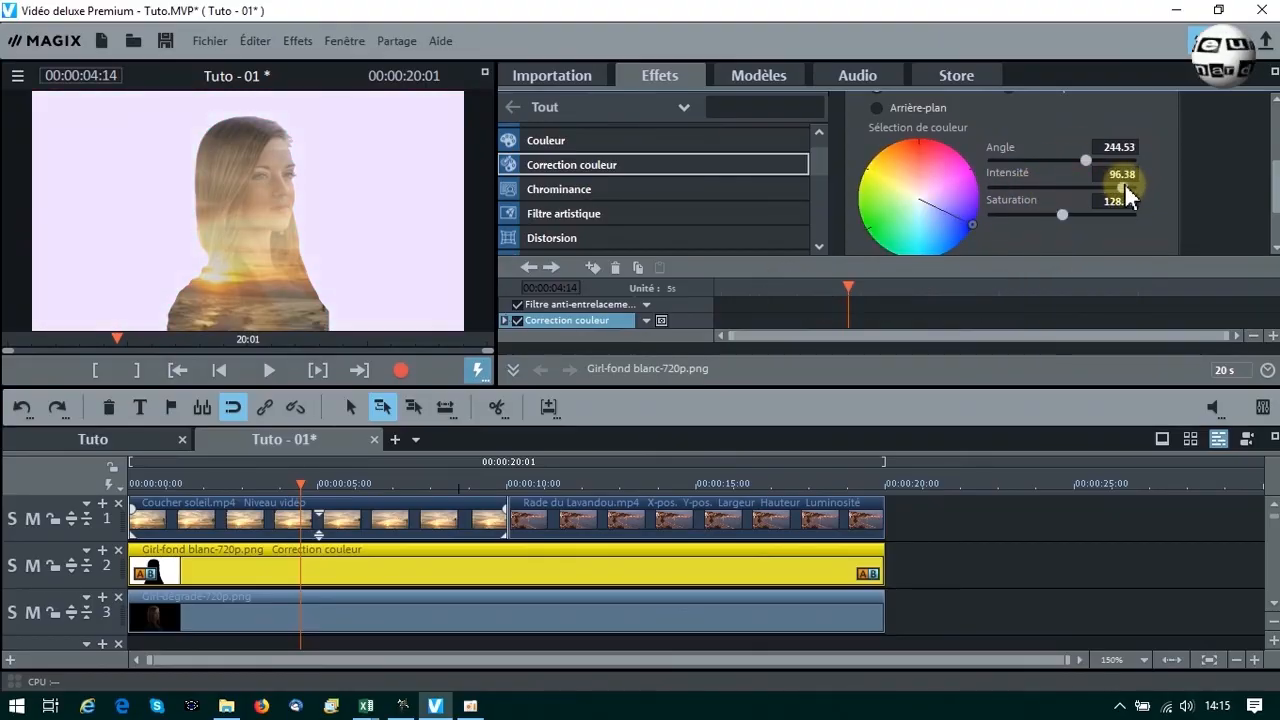
drag(1106, 157, 1083, 161)
drag(1062, 214, 1112, 211)
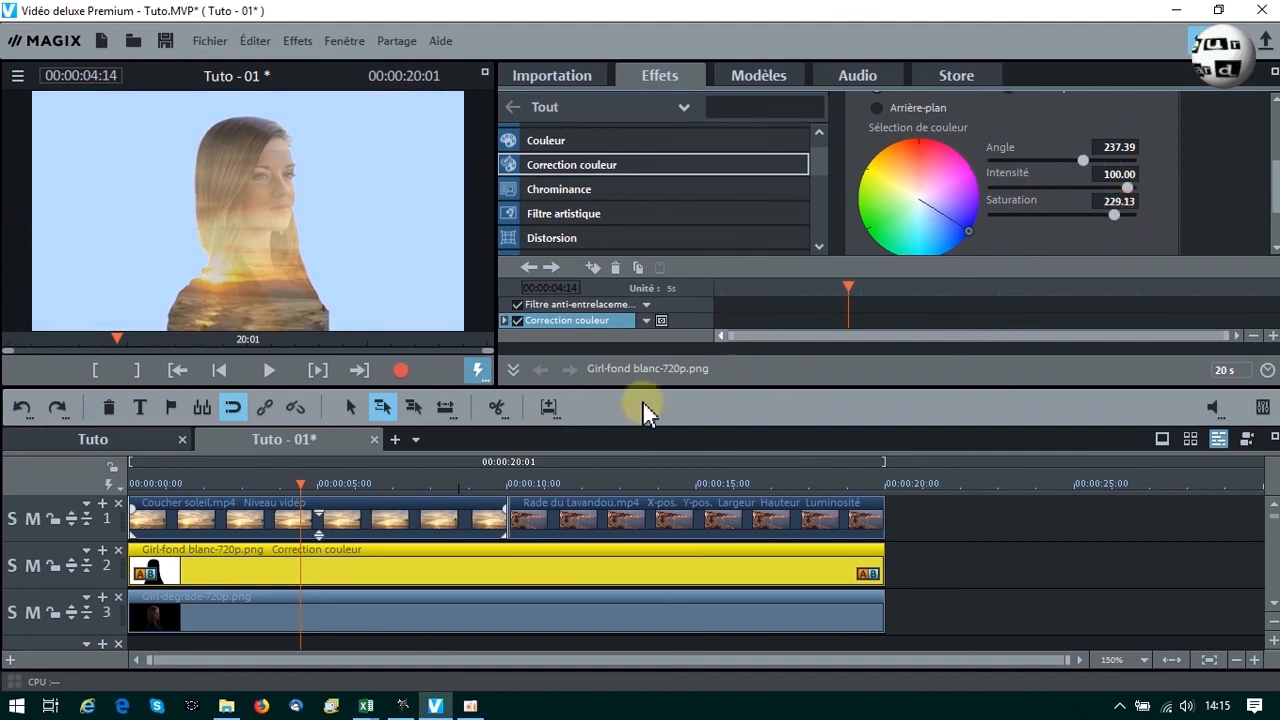